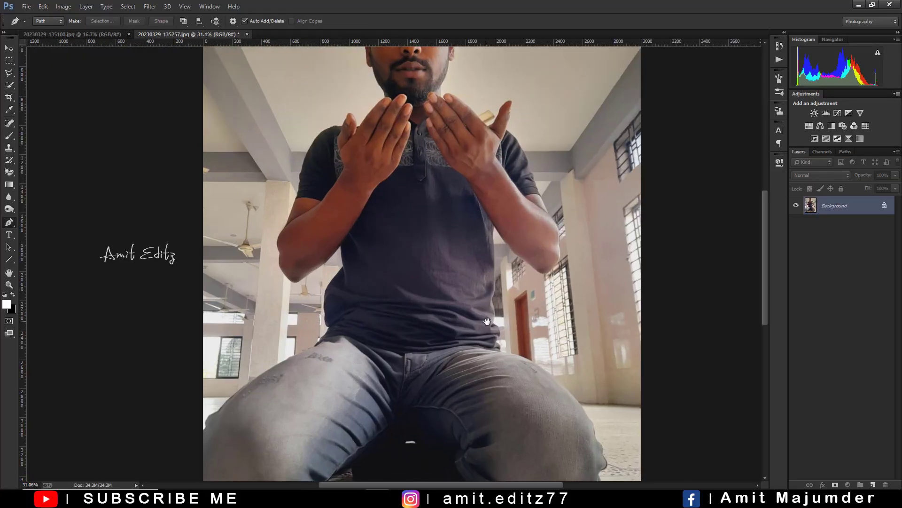
Step: Zoom in on the photo of the kneeling man to prepare the cutout
scroll(487, 321, up, 2)
scroll(520, 258, up, 2)
scroll(366, 272, up, 1)
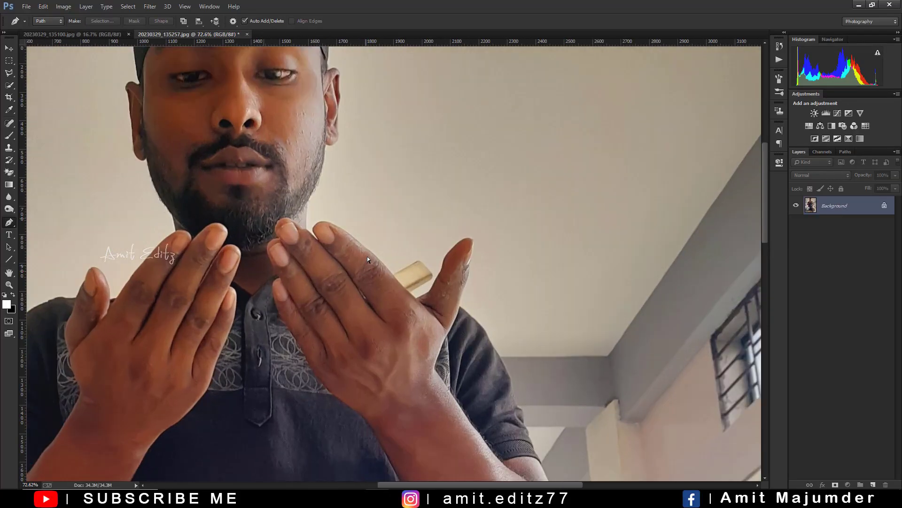
scroll(314, 222, up, 1)
scroll(284, 213, up, 1)
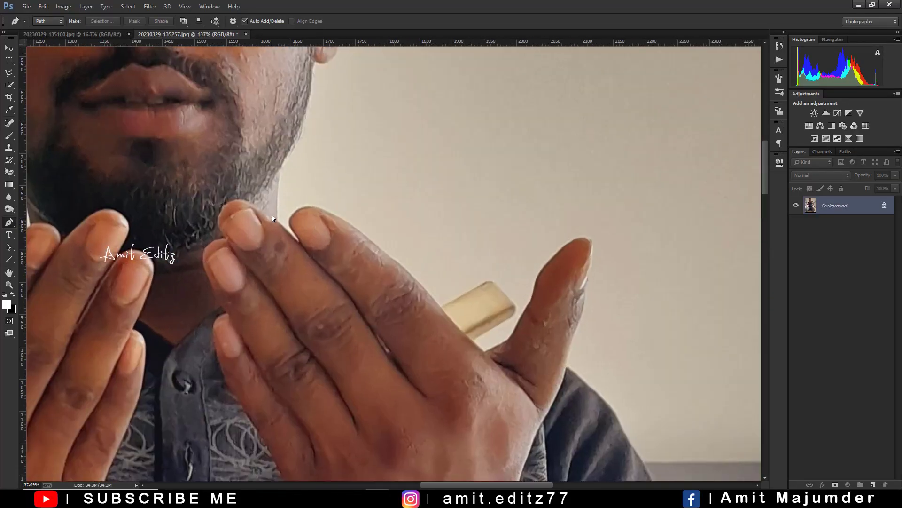
scroll(272, 215, down, 1)
scroll(280, 182, down, 2)
scroll(455, 267, up, 2)
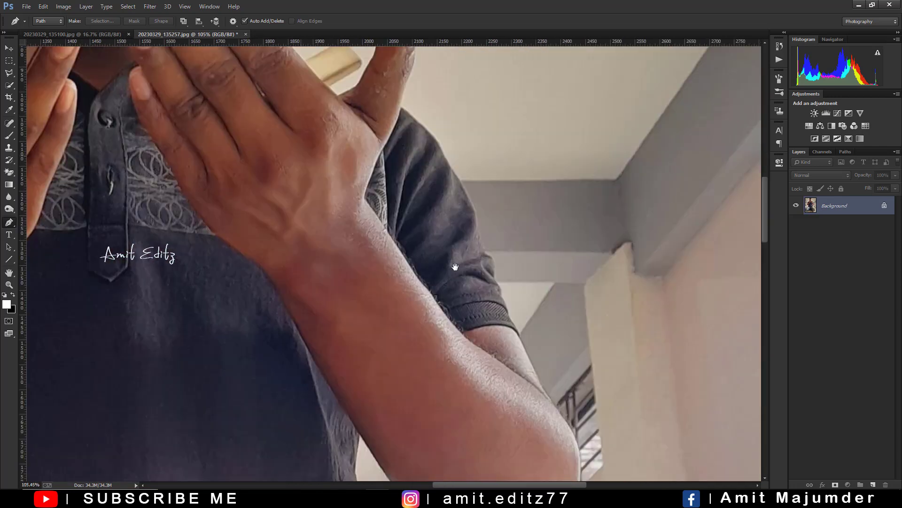
Step: Pan the view to the man's elbow, the wall behind it and the sleeve edge
drag(455, 267, 311, 148)
scroll(268, 192, up, 2)
scroll(269, 191, up, 2)
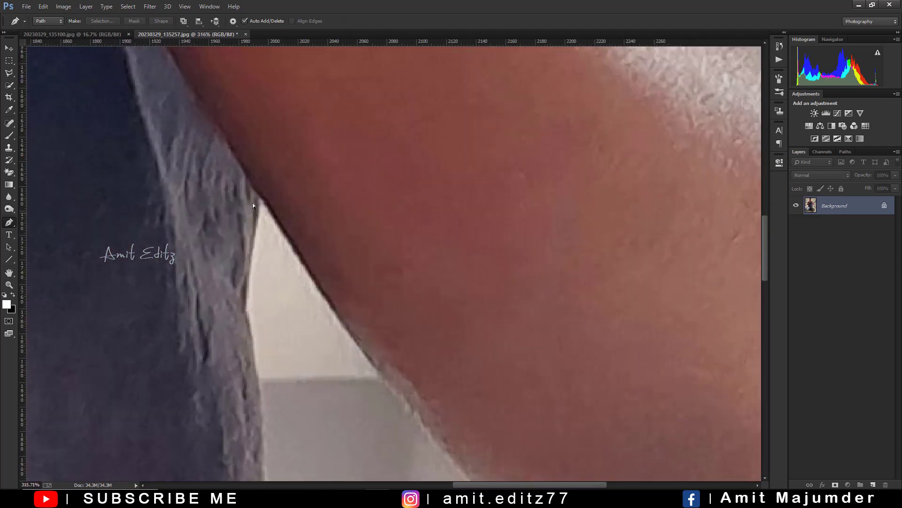
drag(244, 301, 262, 105)
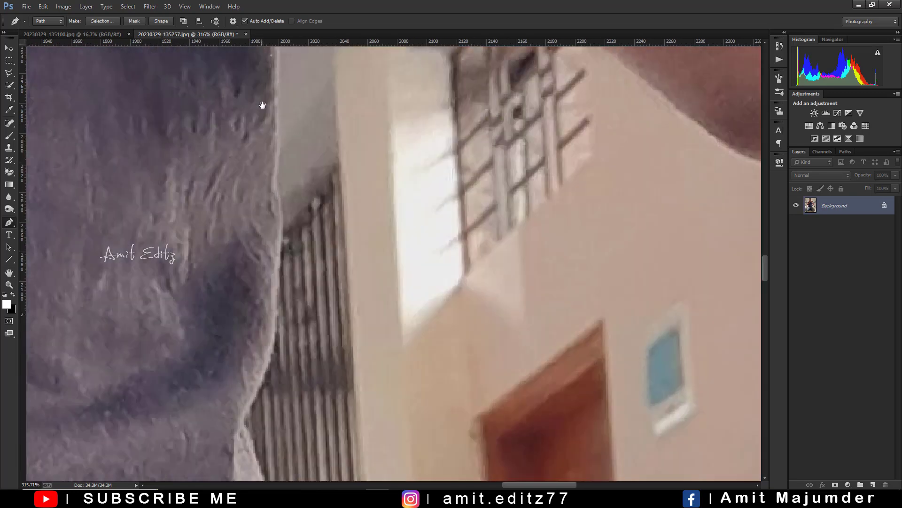
scroll(257, 387, down, 5)
mouse_move(274, 427)
mouse_down()
mouse_move(247, 358)
mouse_move(293, 286)
mouse_up()
scroll(368, 319, right, 5)
Step: Place the first Pen anchors along the man's upper arm edge
scroll(498, 288, down, 3)
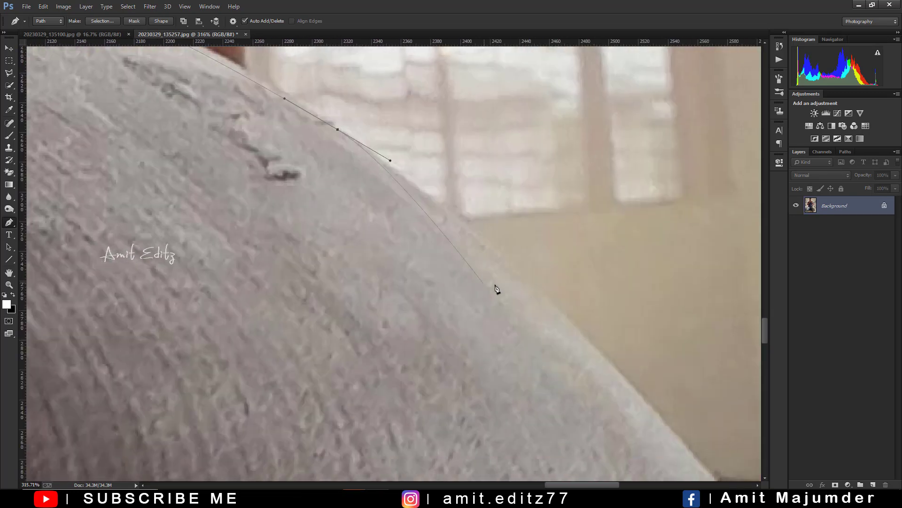
click(511, 280)
click(486, 259)
scroll(486, 259, down, 3)
click(467, 231)
click(479, 251)
click(491, 272)
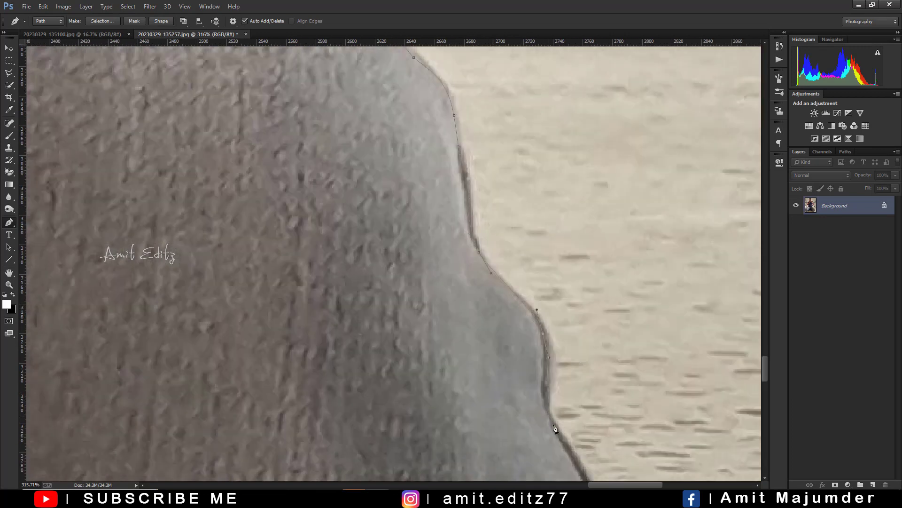
scroll(517, 386, down, 3)
scroll(403, 202, down, 3)
scroll(368, 245, down, 2)
Step: Extend the path along the leg, its shadowed edge and the floor line
click(376, 229)
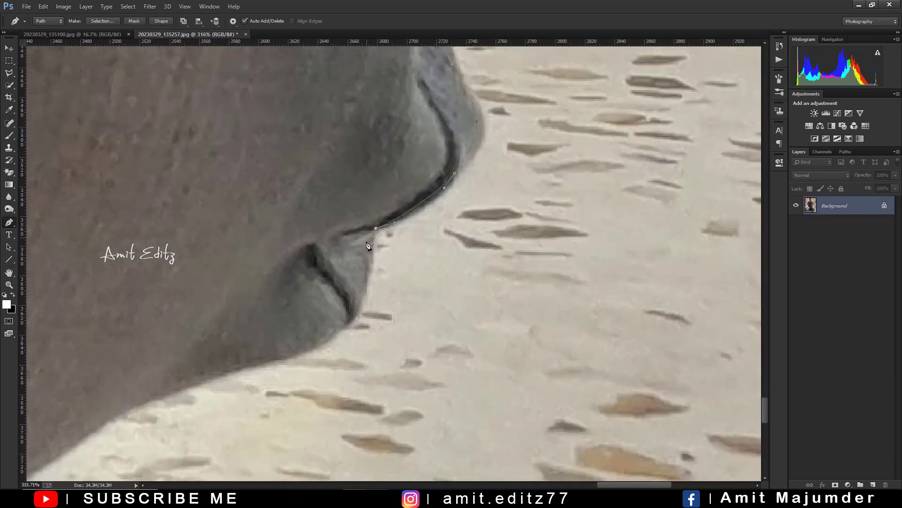
scroll(368, 244, left, 5)
scroll(369, 276, left, 3)
click(282, 342)
scroll(312, 268, left, 5)
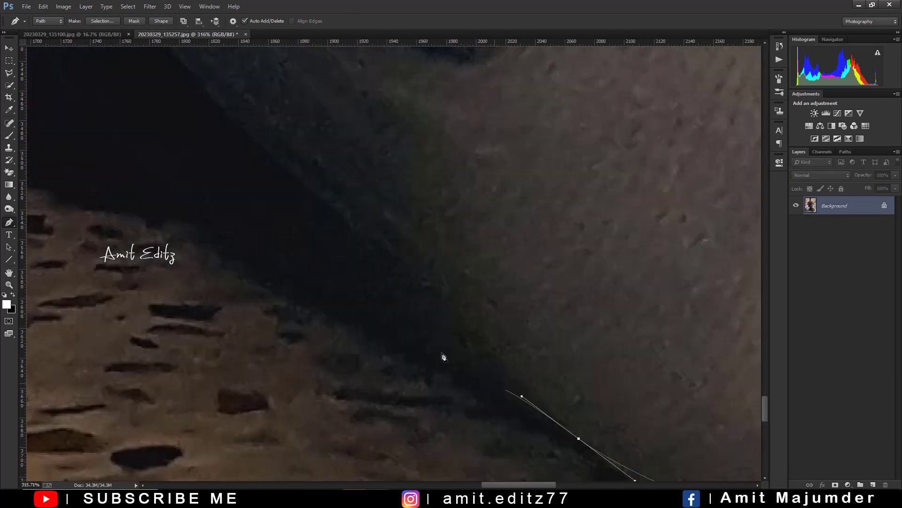
scroll(445, 357, down, 3)
scroll(507, 406, down, 3)
scroll(457, 421, down, 2)
click(289, 360)
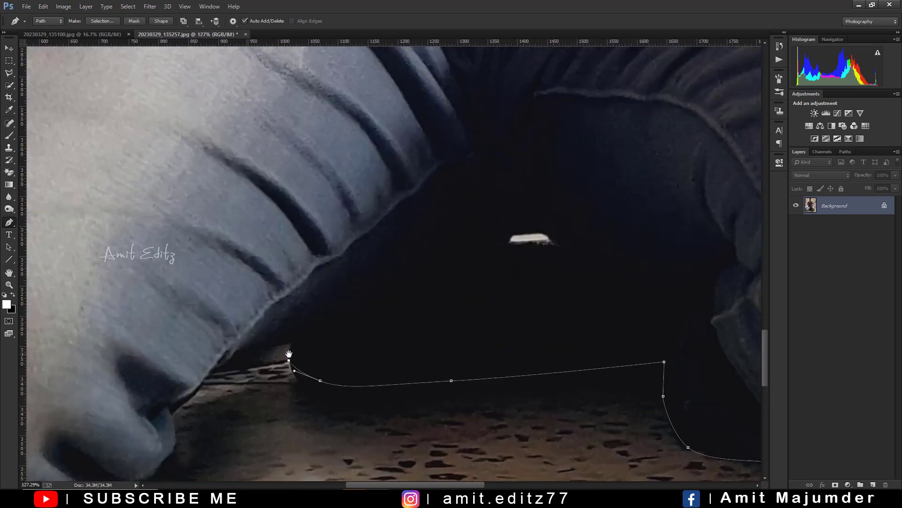
scroll(289, 353, left, 5)
scroll(393, 414, down, 3)
scroll(359, 354, left, 5)
scroll(368, 347, up, 1)
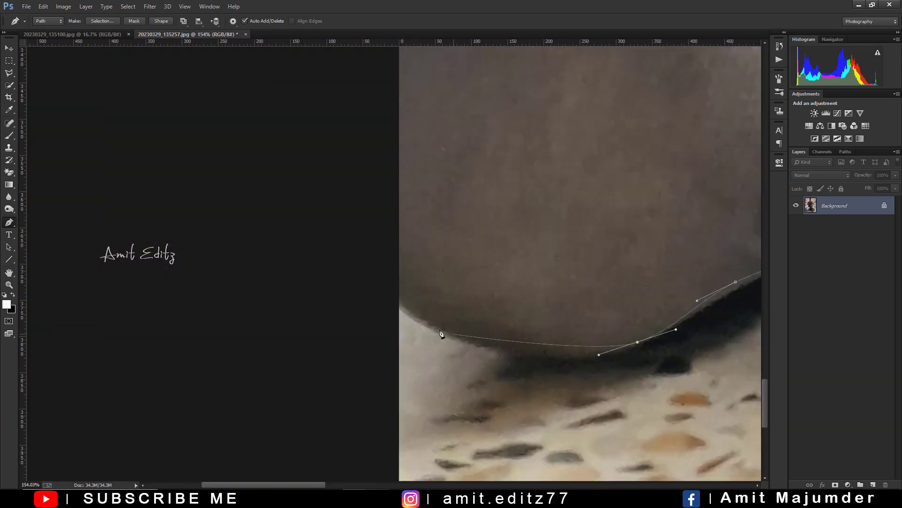
scroll(441, 333, left, 5)
scroll(417, 293, up, 2)
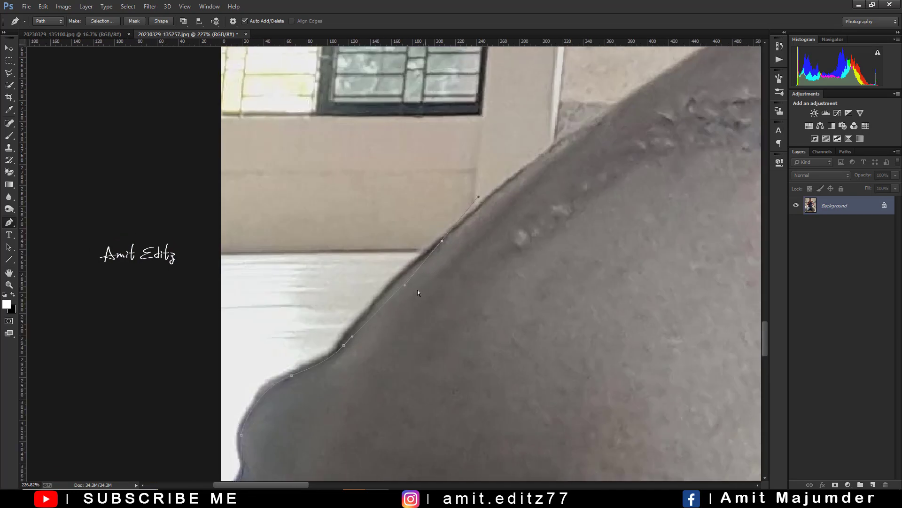
scroll(418, 292, right, 5)
scroll(472, 313, up, 3)
scroll(645, 239, right, 5)
scroll(515, 338, up, 3)
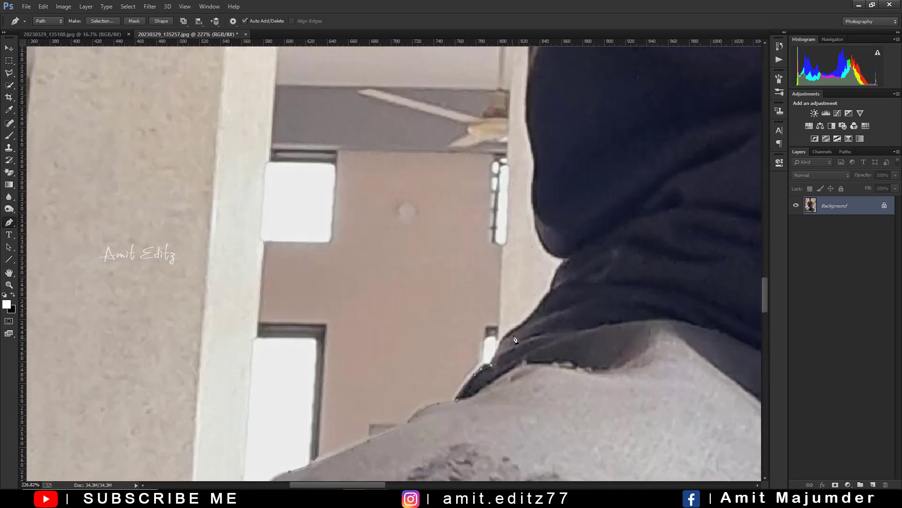
scroll(541, 232, up, 5)
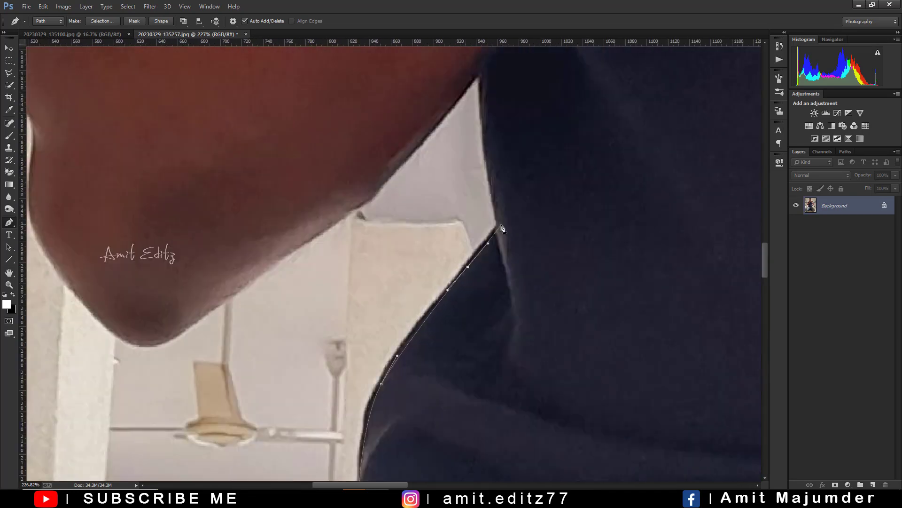
scroll(470, 282, right, 3)
Step: Continue the path along the arm's inner edge, curving around the lower arm
click(452, 313)
click(448, 255)
scroll(572, 197, left, 4)
scroll(572, 197, down, 2)
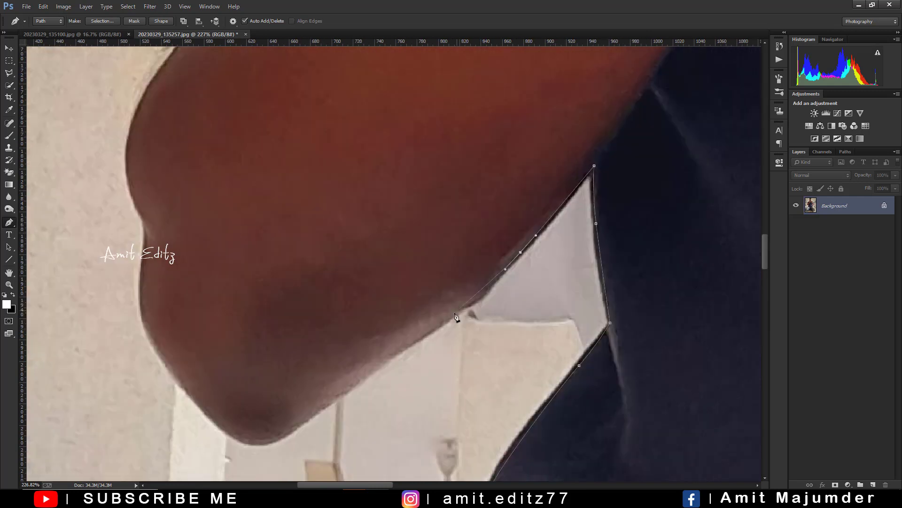
drag(220, 423, 191, 401)
scroll(191, 401, left, 4)
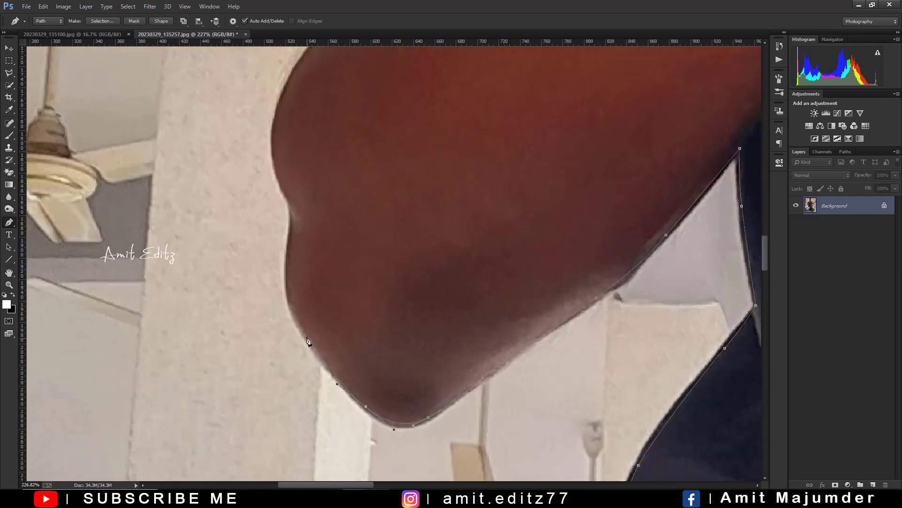
scroll(292, 206, up, 4)
scroll(298, 337, up, 3)
drag(333, 273, 334, 266)
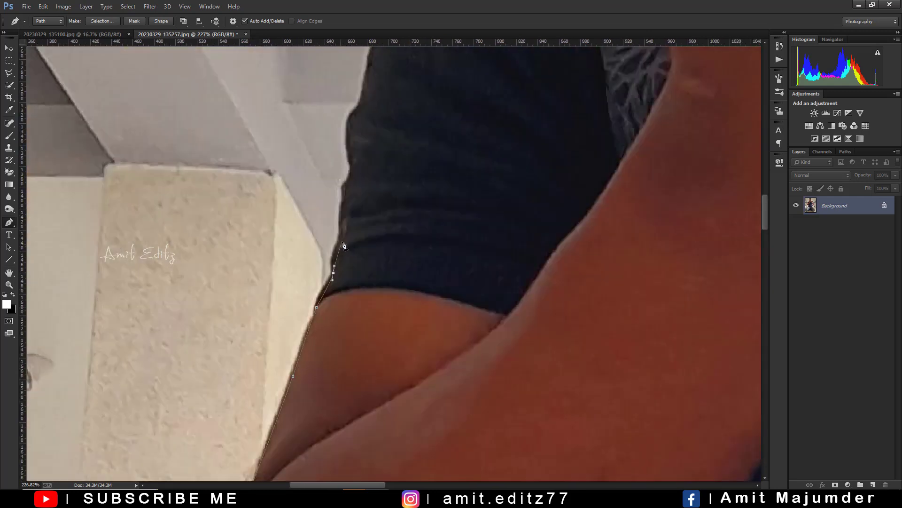
Step: Trace the shirt's edge, curving the path along its top
scroll(362, 107, up, 4)
click(299, 280)
click(360, 169)
click(422, 91)
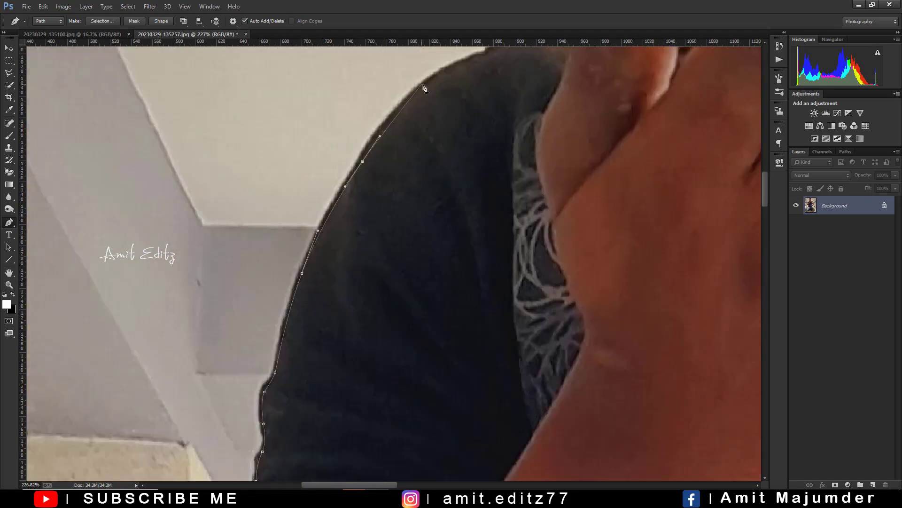
scroll(422, 91, right, 4)
drag(320, 210, 340, 201)
scroll(543, 203, up, 5)
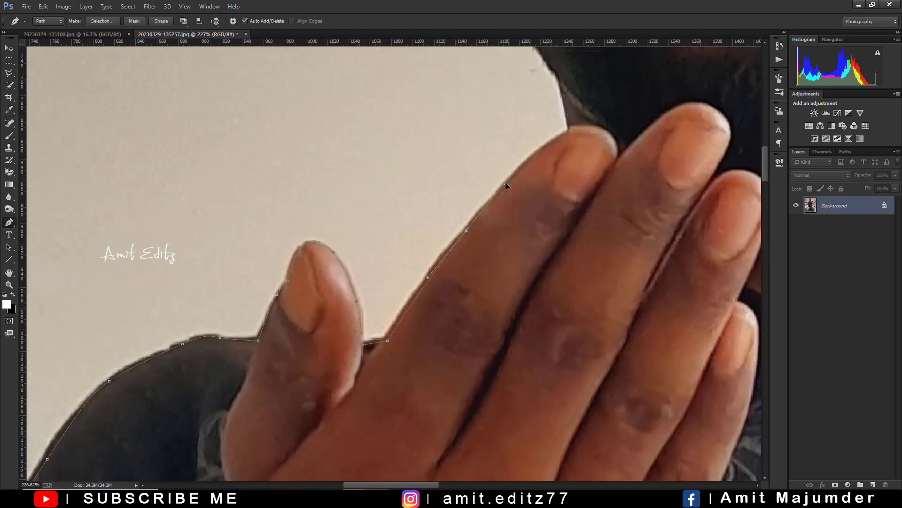
scroll(574, 146, up, 5)
scroll(552, 239, up, 5)
Step: Follow the beard edge and run the path up the ear
click(552, 239)
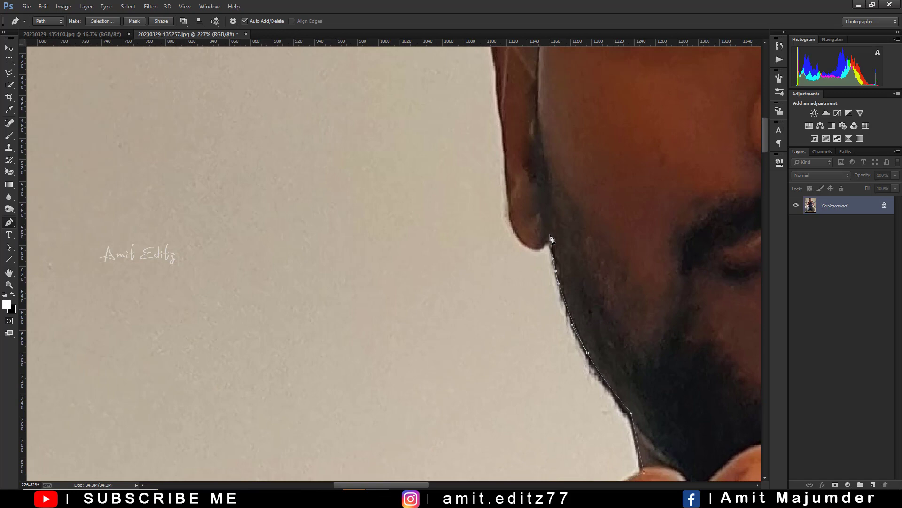
click(513, 216)
scroll(512, 216, up, 5)
click(485, 330)
click(479, 282)
click(467, 229)
scroll(513, 213, up, 5)
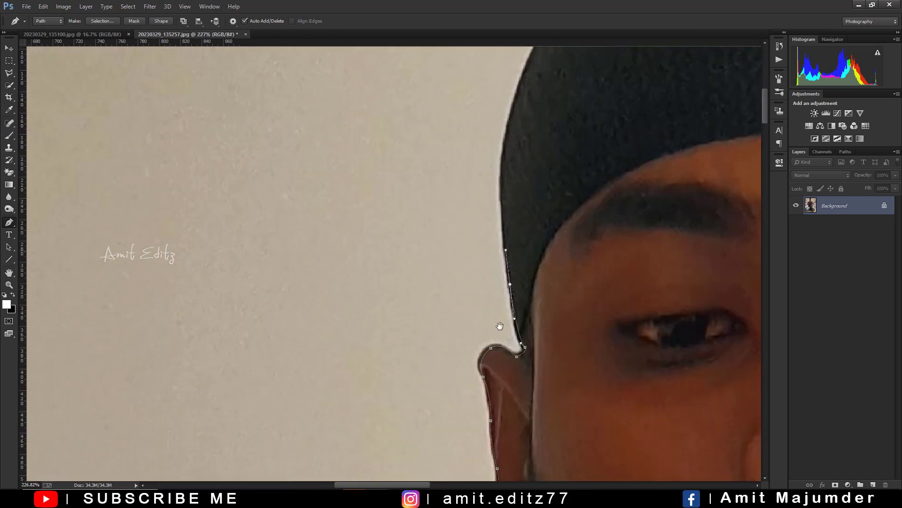
scroll(499, 322, up, 5)
scroll(423, 306, up, 5)
Step: Outline the cap, over the top and down its right side
click(388, 284)
scroll(423, 282, right, 5)
drag(484, 268, 525, 279)
scroll(585, 339, down, 5)
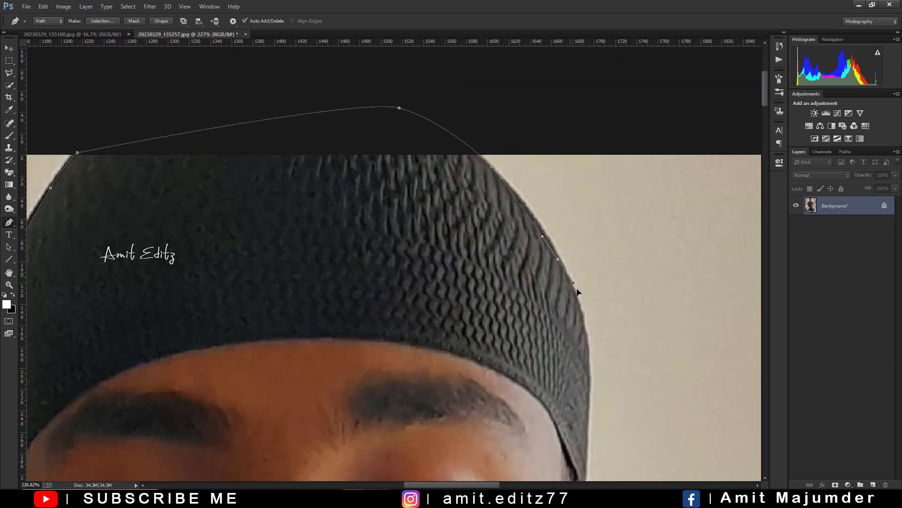
scroll(578, 291, down, 5)
scroll(564, 188, right, 5)
click(560, 77)
click(565, 117)
click(564, 155)
scroll(587, 329, down, 5)
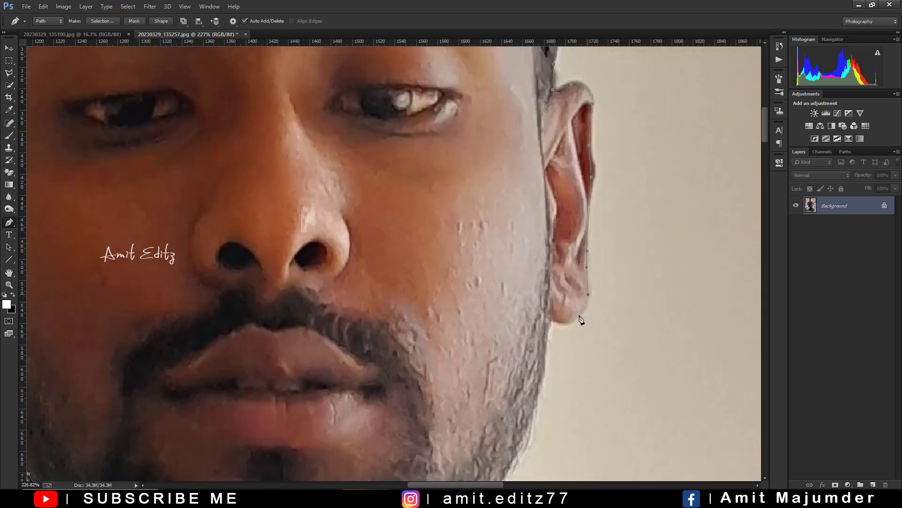
scroll(580, 312, down, 5)
Step: Run the path down the edge of the neck
click(540, 266)
click(519, 310)
click(504, 338)
scroll(504, 338, down, 5)
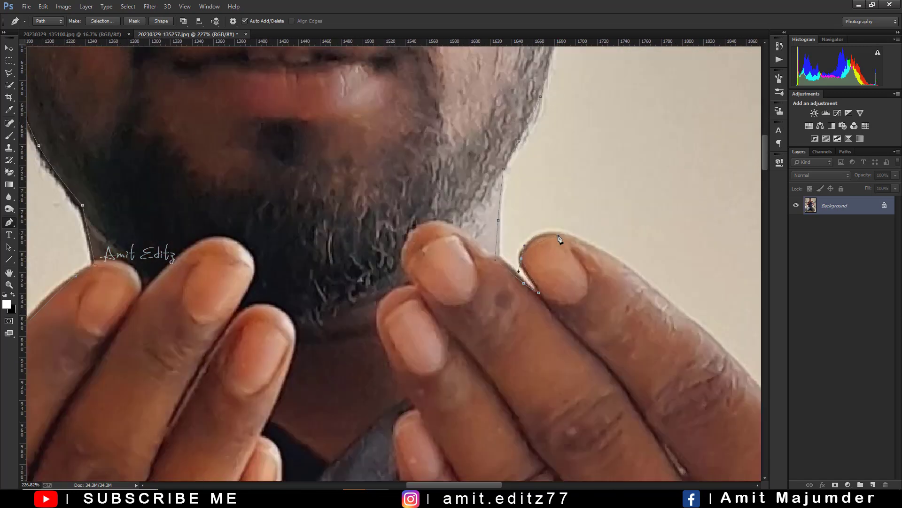
scroll(560, 238, down, 5)
scroll(560, 237, right, 5)
Step: Trace along the finger's top edge and up the thumb
click(425, 143)
click(512, 223)
click(538, 247)
click(680, 254)
click(693, 226)
click(711, 186)
scroll(378, 266, right, 5)
scroll(378, 266, up, 3)
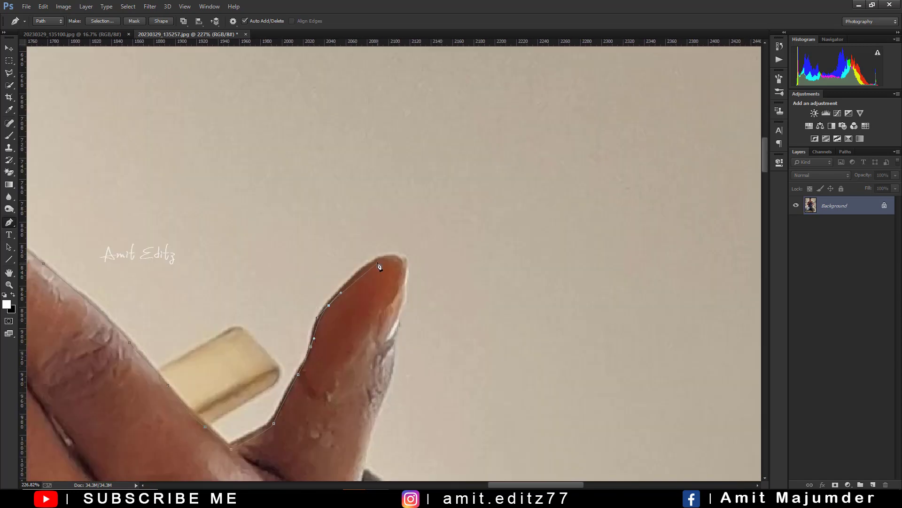
scroll(391, 371, down, 5)
Step: Follow the sleeve, the far arm's right edge and the underside of the elbow
click(388, 118)
scroll(411, 176, down, 5)
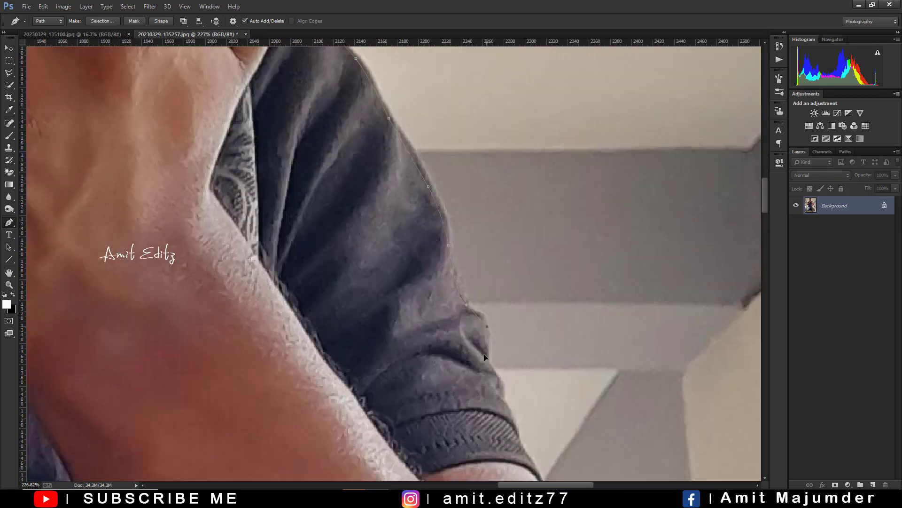
scroll(484, 357, down, 5)
scroll(475, 181, right, 5)
click(479, 186)
click(485, 258)
click(483, 309)
click(493, 388)
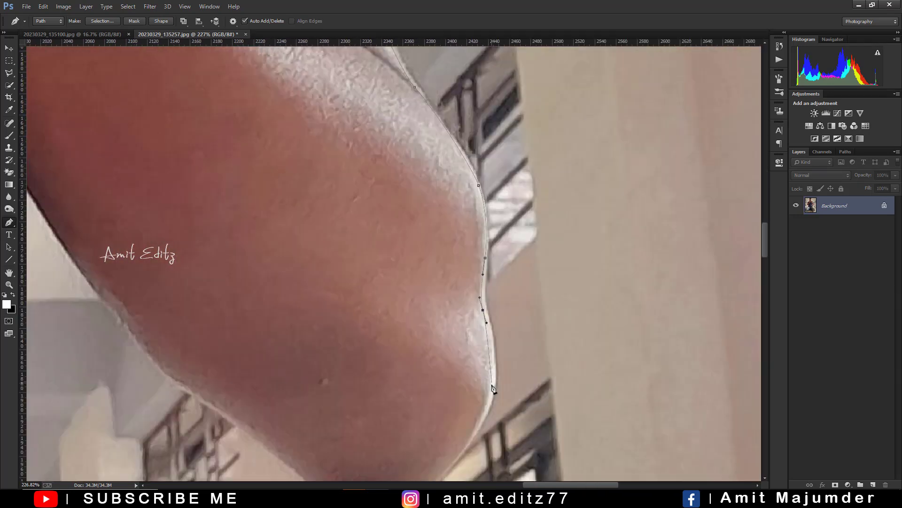
scroll(493, 388, down, 5)
scroll(493, 388, left, 5)
click(583, 223)
click(539, 282)
scroll(249, 166, up, 5)
scroll(429, 291, left, 5)
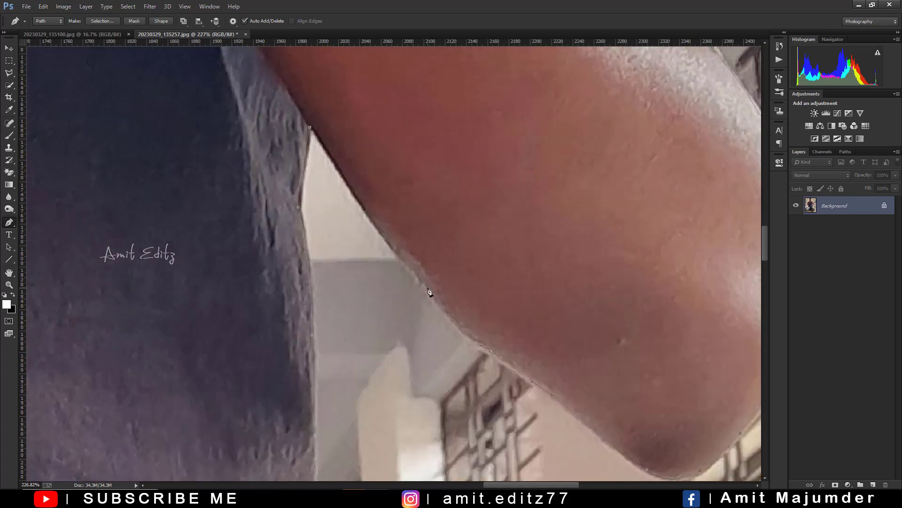
Step: Convert the closed pen path around the man into a selection with Make Selection
scroll(335, 162, down, 5)
right_click(250, 161)
click(266, 173)
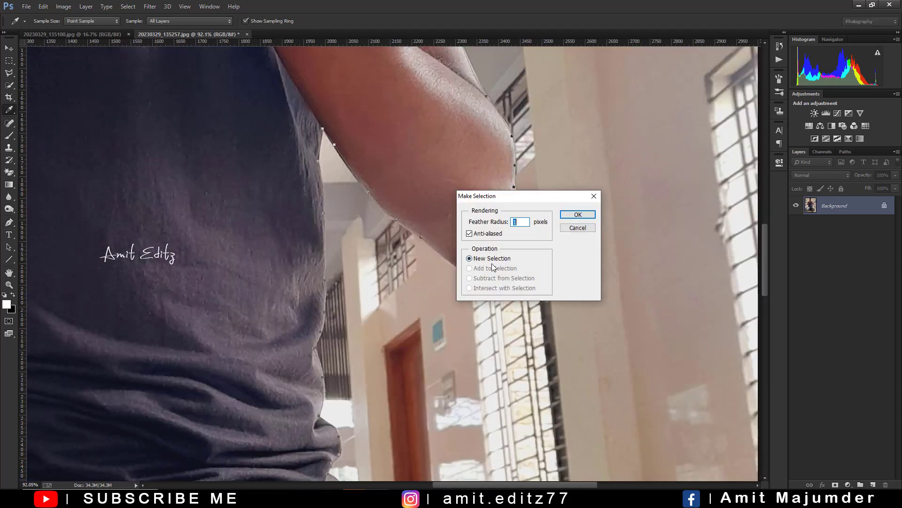
click(591, 216)
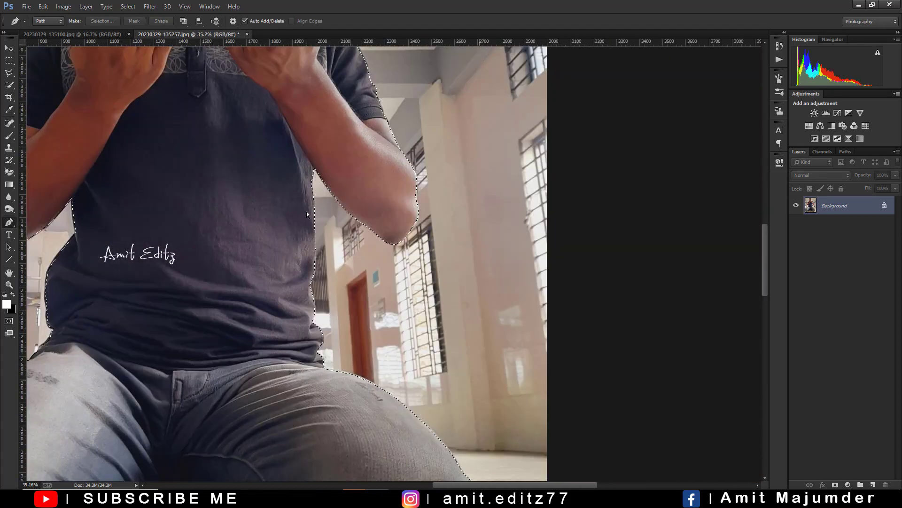
Step: Zoom and pan to inspect the selection, focusing on the gap between the knees
scroll(305, 211, down, 5)
scroll(275, 320, up, 3)
scroll(275, 320, left, 2)
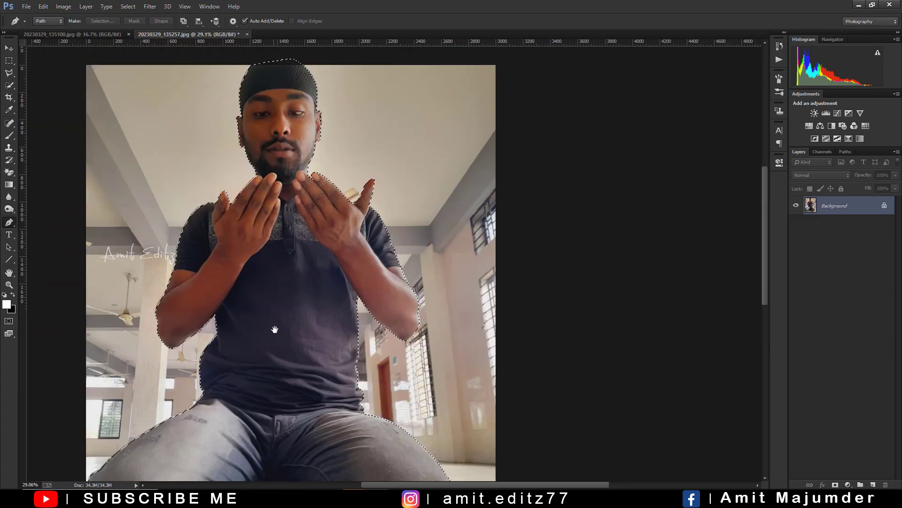
scroll(275, 319, up, 1)
scroll(277, 329, up, 2)
scroll(284, 340, up, 2)
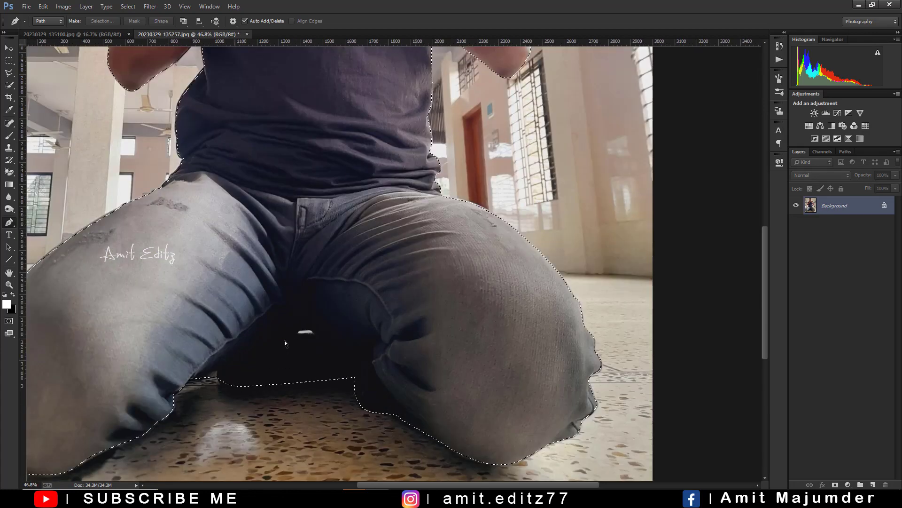
scroll(306, 326, up, 2)
scroll(308, 329, up, 1)
scroll(319, 334, up, 1)
scroll(311, 339, up, 1)
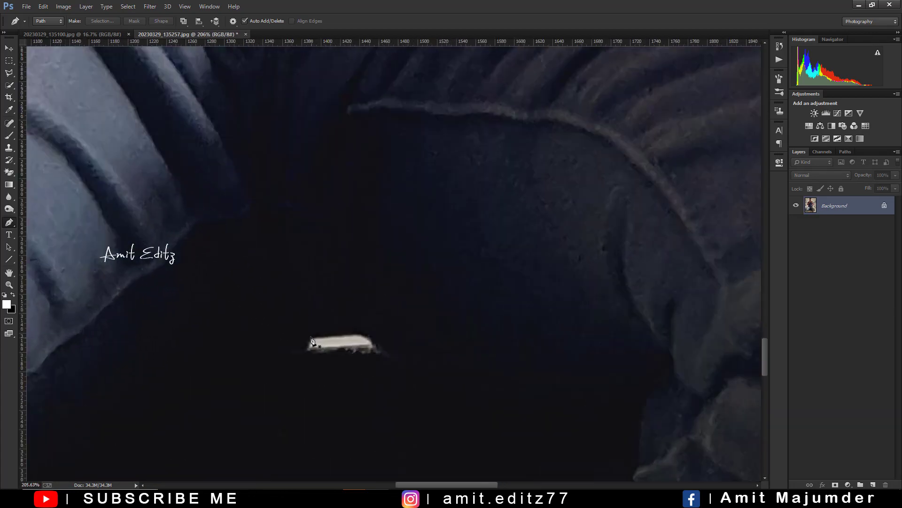
Step: Start a pen path at the white object between the knees and convert it to a selection
click(311, 335)
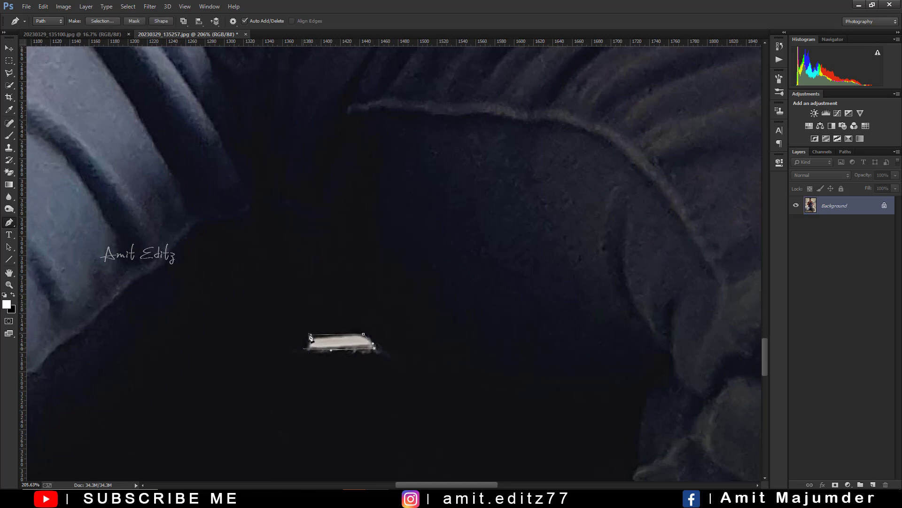
right_click(340, 346)
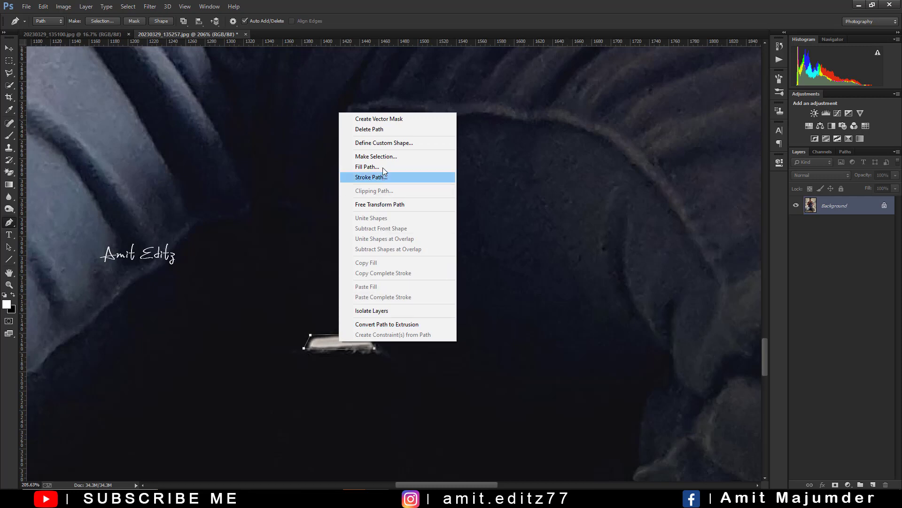
click(371, 158)
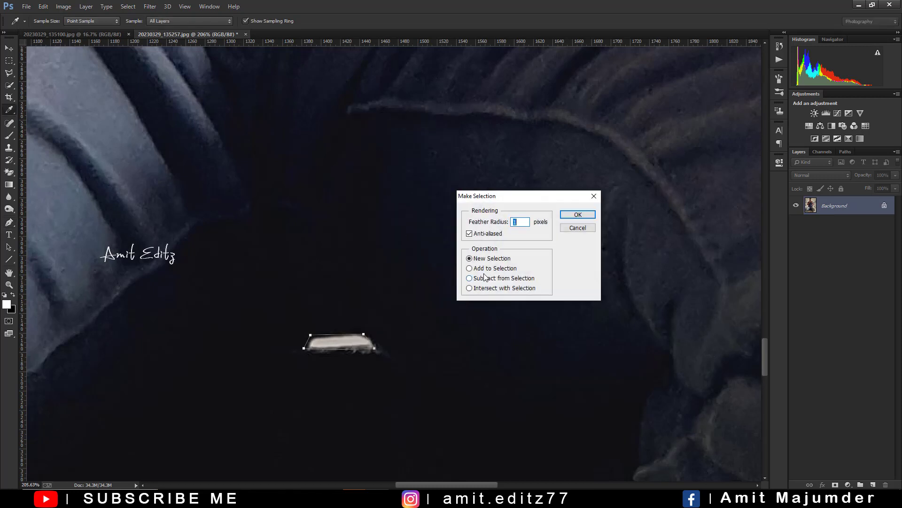
click(578, 215)
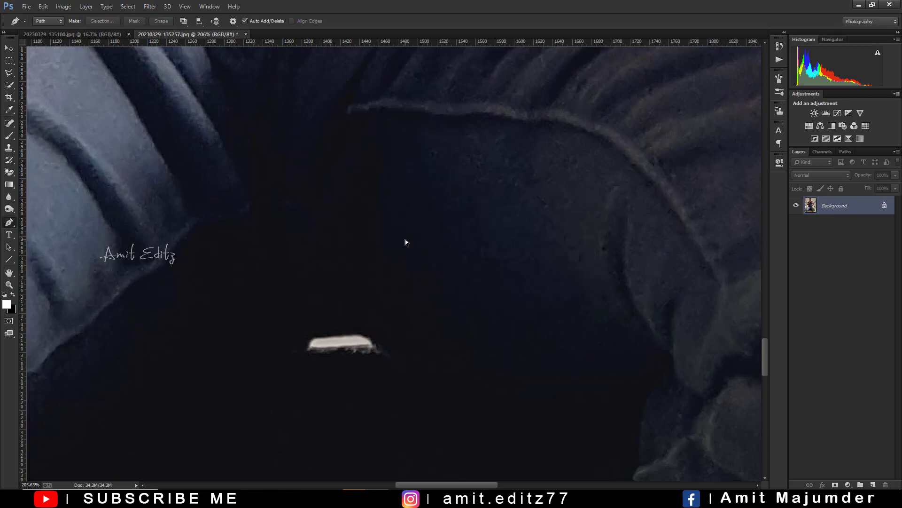
scroll(406, 239, down, 3)
scroll(384, 270, up, 2)
Step: Trace the white object between the knees and make a selection from that outline
click(339, 306)
click(334, 316)
click(390, 316)
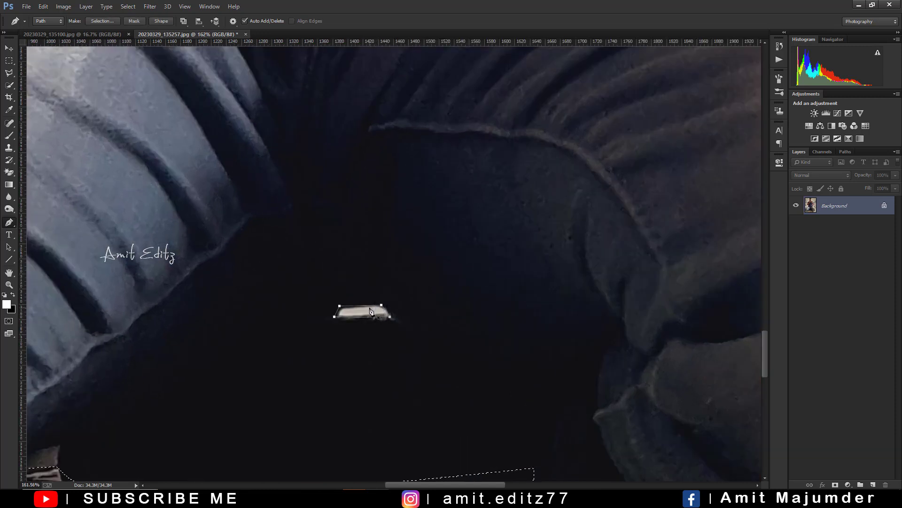
right_click(369, 307)
click(414, 122)
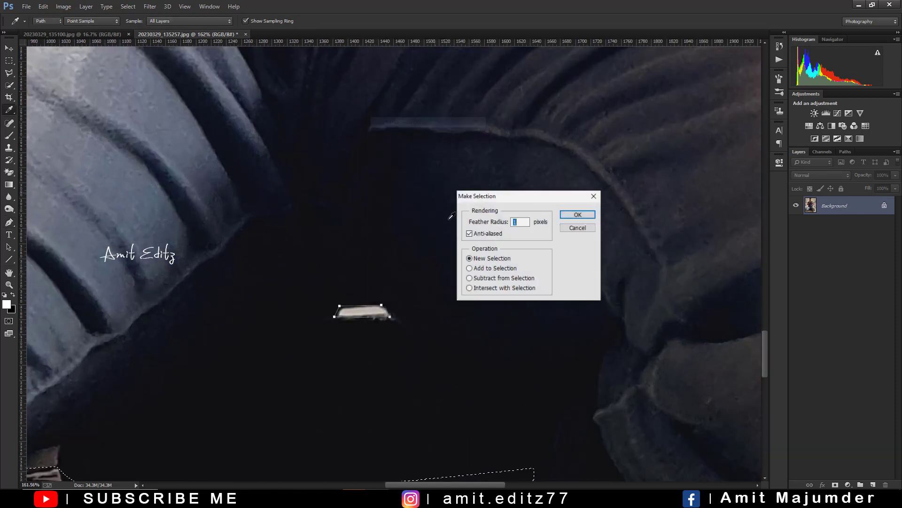
click(482, 269)
click(577, 214)
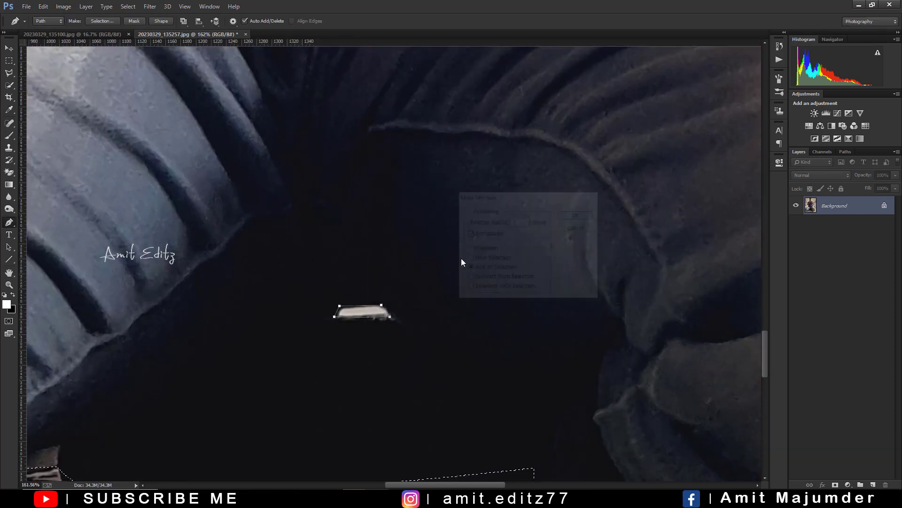
Step: Remake the white object's selection with Subtract from Selection, excluding it from the man
right_click(369, 311)
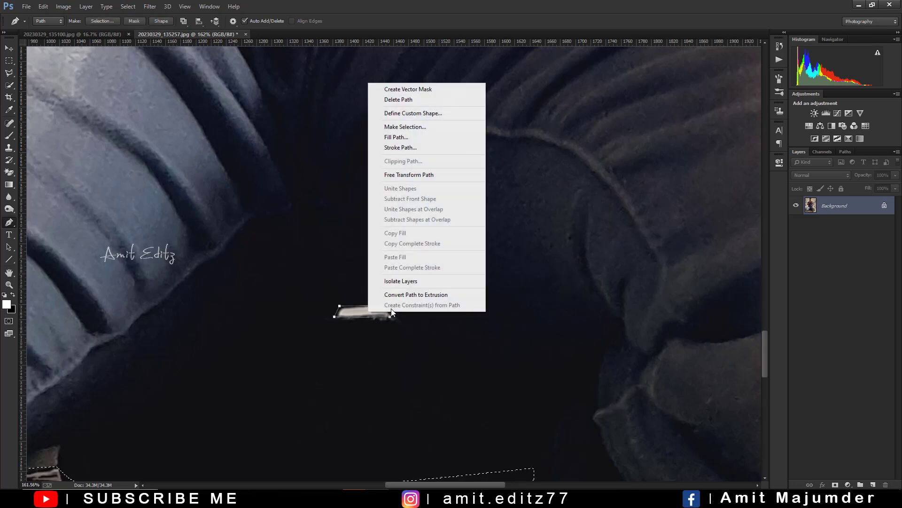
click(405, 126)
click(501, 280)
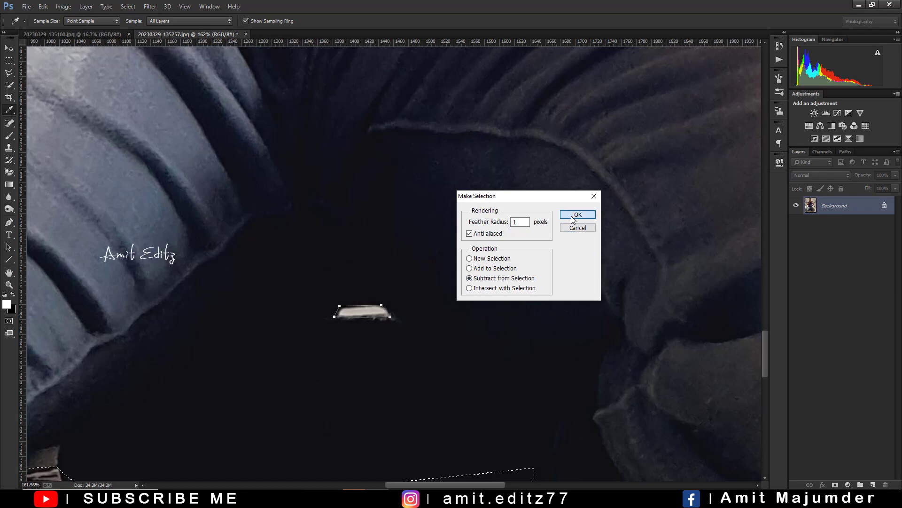
click(572, 215)
key(ctrl+0)
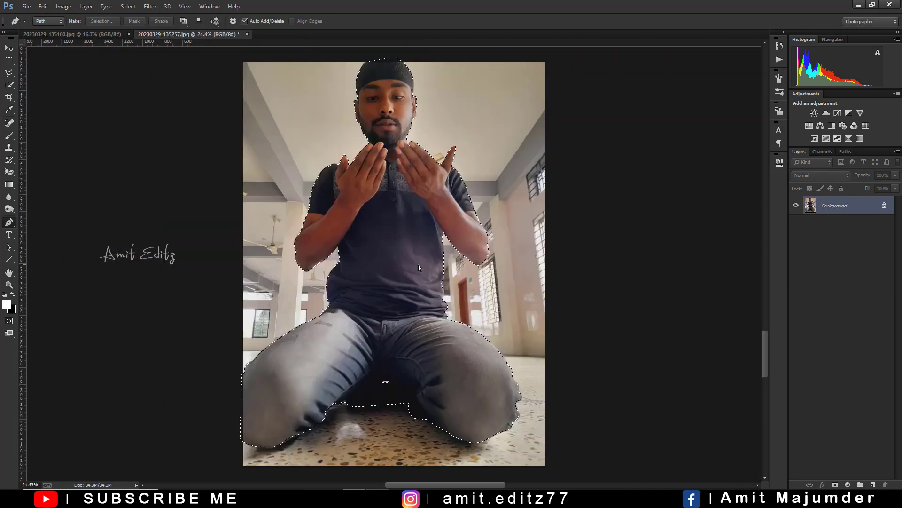
Step: Copy the selected man to Layer 1 and hide the Background layer
key(ctrl+j)
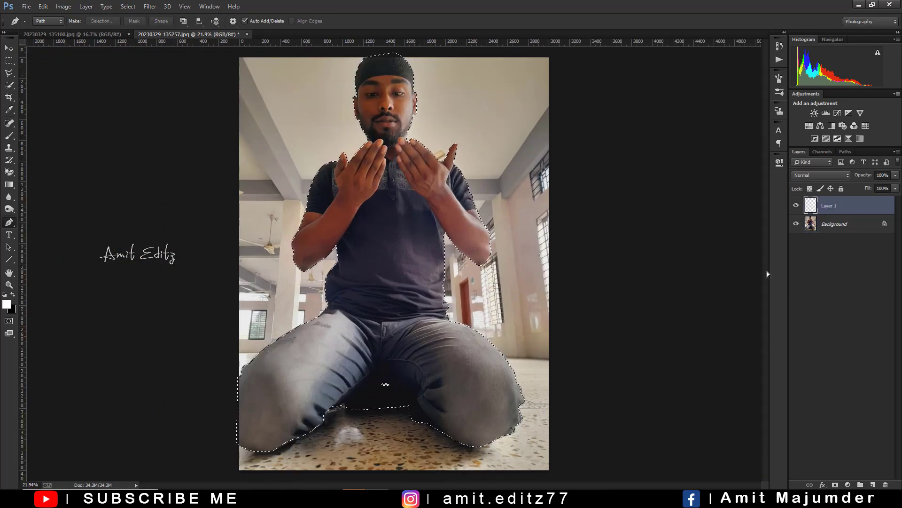
click(796, 224)
key(ctrl+0)
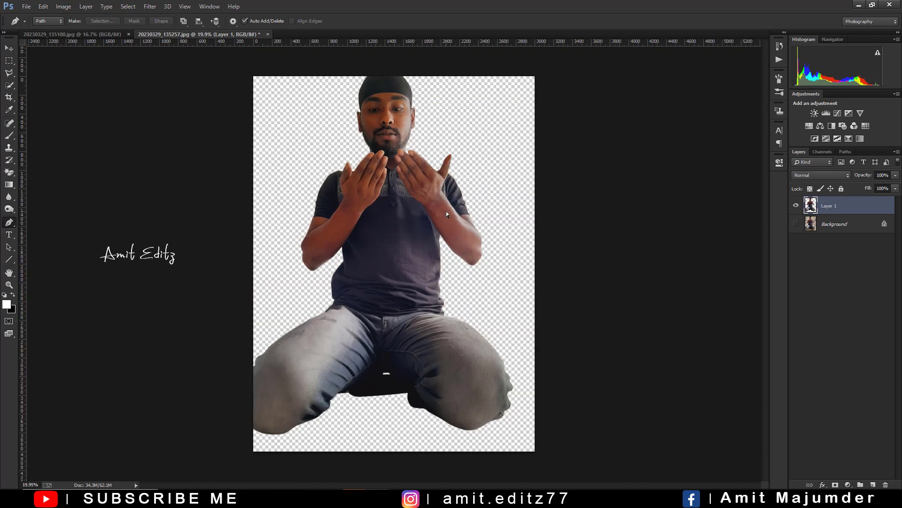
Step: Save the document as a Photoshop (*.PSD) file
key(ctrl+shift+s)
click(146, 218)
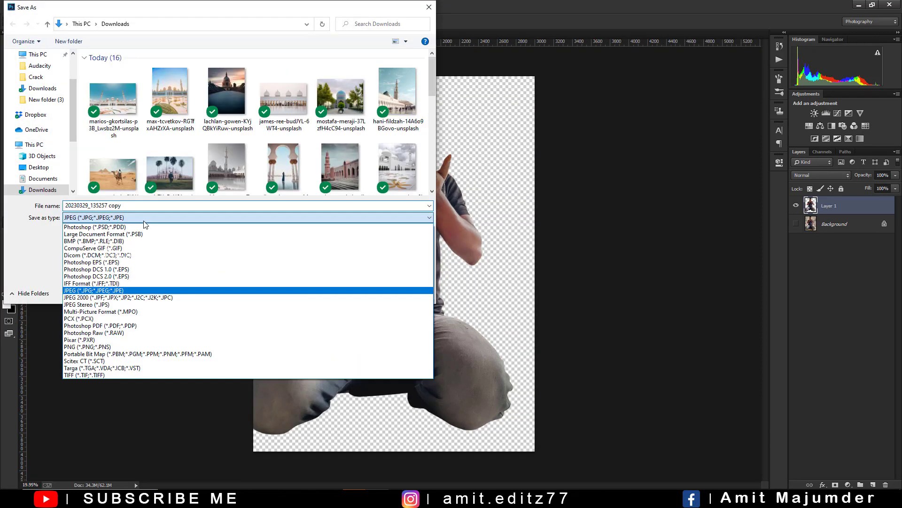
click(94, 227)
click(359, 292)
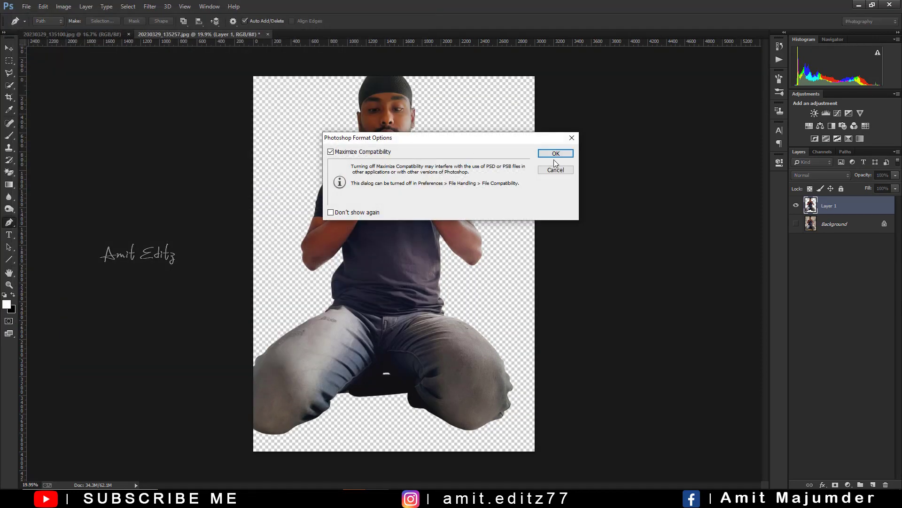
click(555, 154)
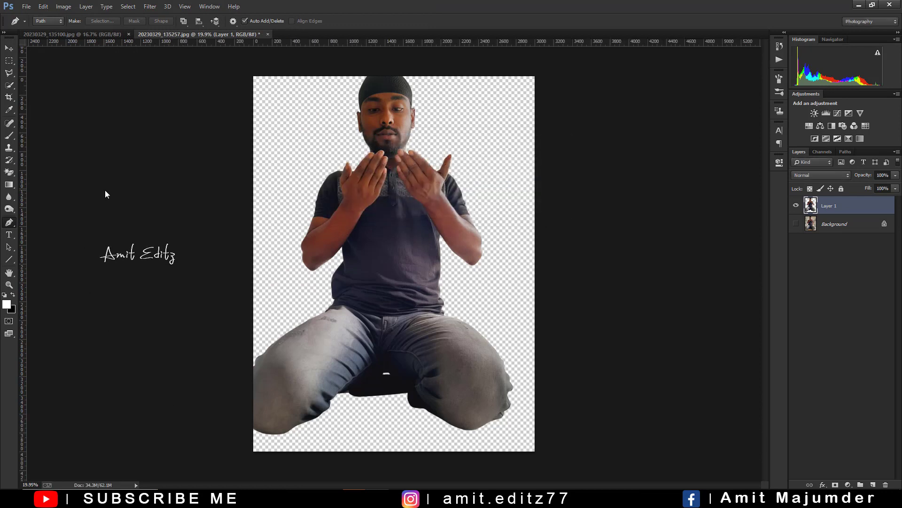
scroll(125, 148, down, 1)
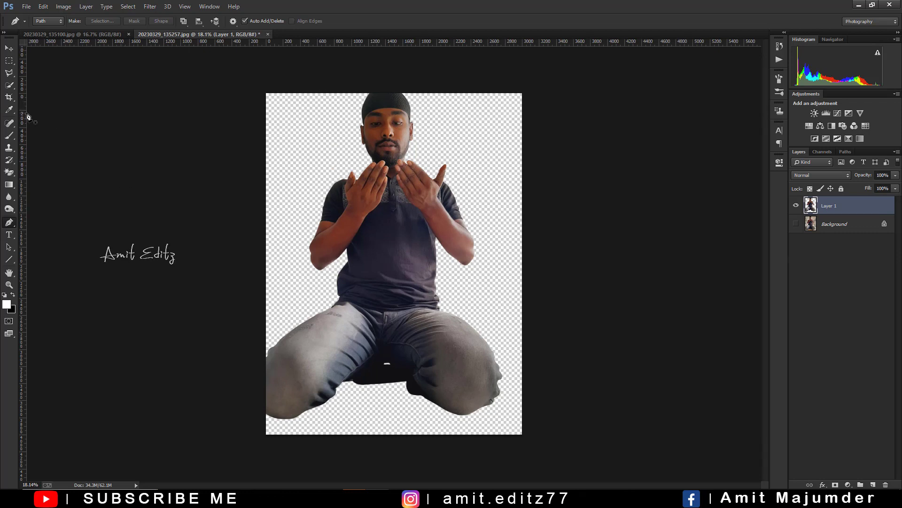
Step: Nudge Layer 1 slightly down, then switch to 20230329_135100.jpg
click(9, 49)
drag(376, 254, 374, 267)
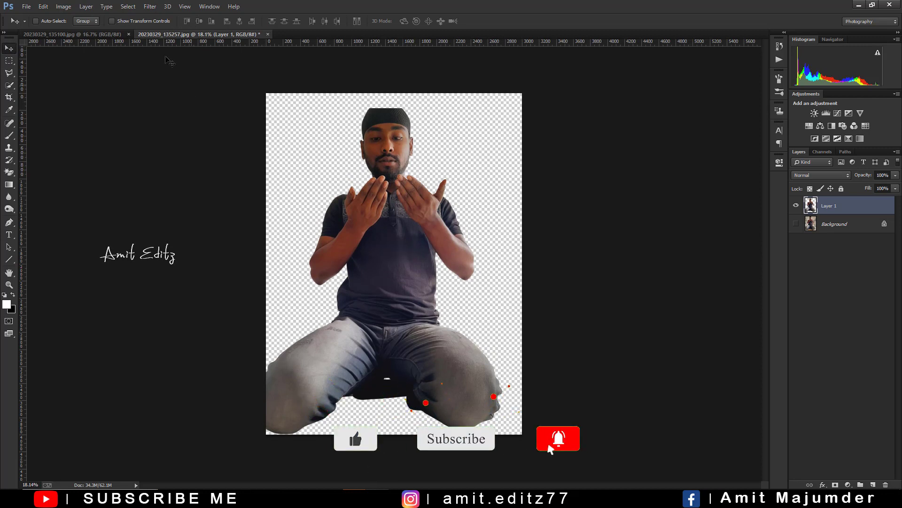
click(71, 34)
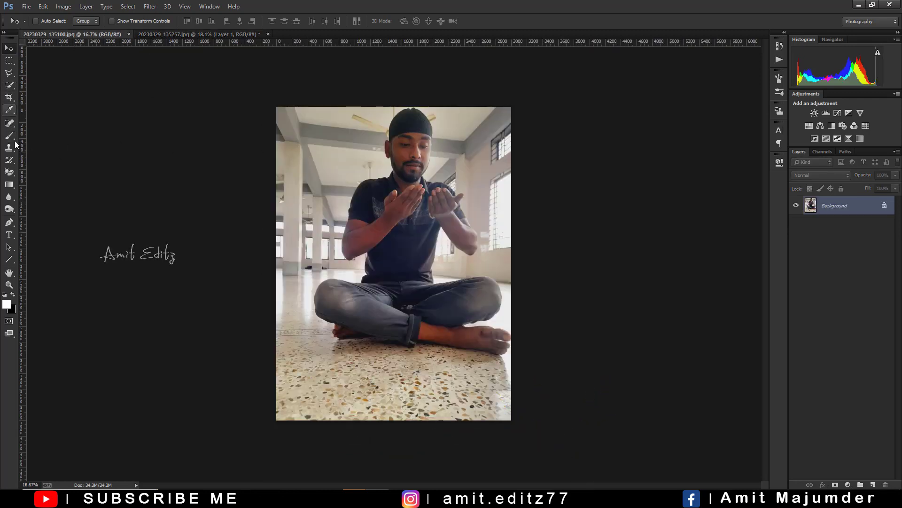
Step: Select the Pen tool and zoom in on the seated man's cap
click(9, 222)
scroll(418, 101, up, 5)
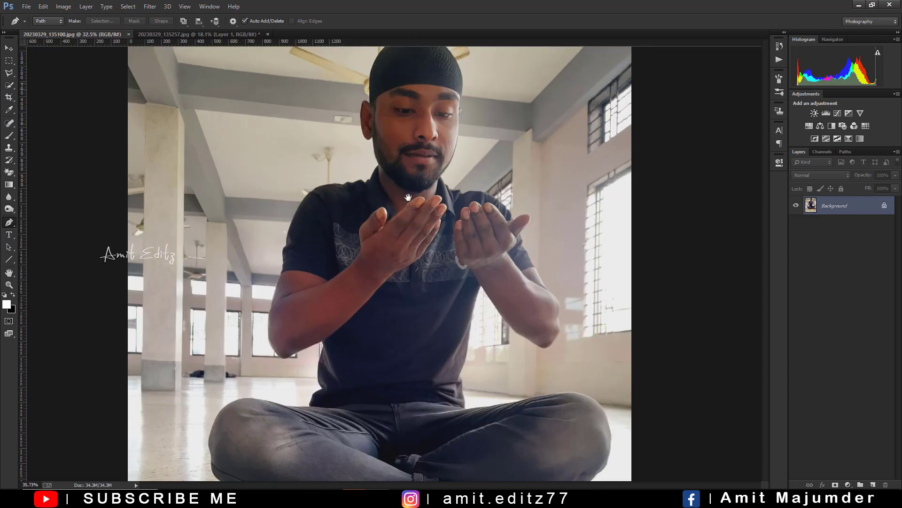
drag(406, 94, 407, 277)
scroll(395, 263, up, 3)
scroll(385, 247, up, 2)
scroll(374, 269, up, 2)
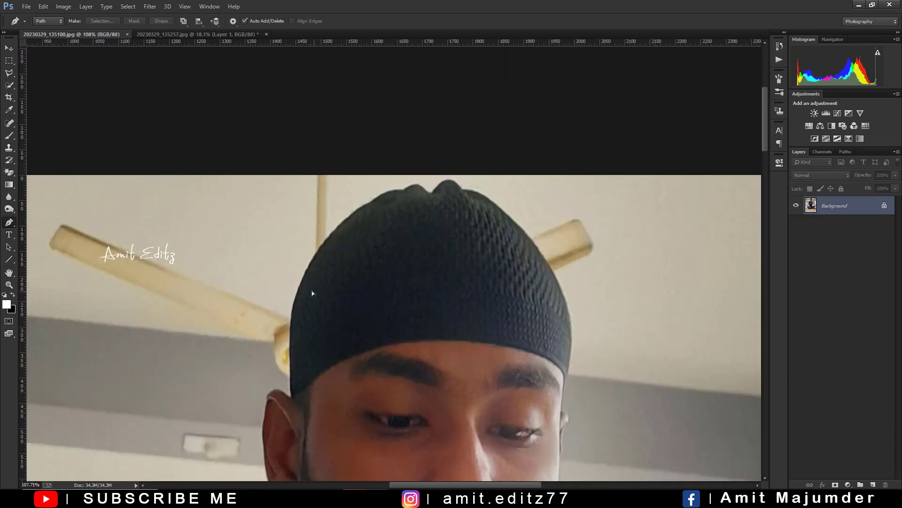
scroll(310, 291, up, 2)
Step: Trace the cap's top edge with curved anchor points and choose Make Selection
click(292, 345)
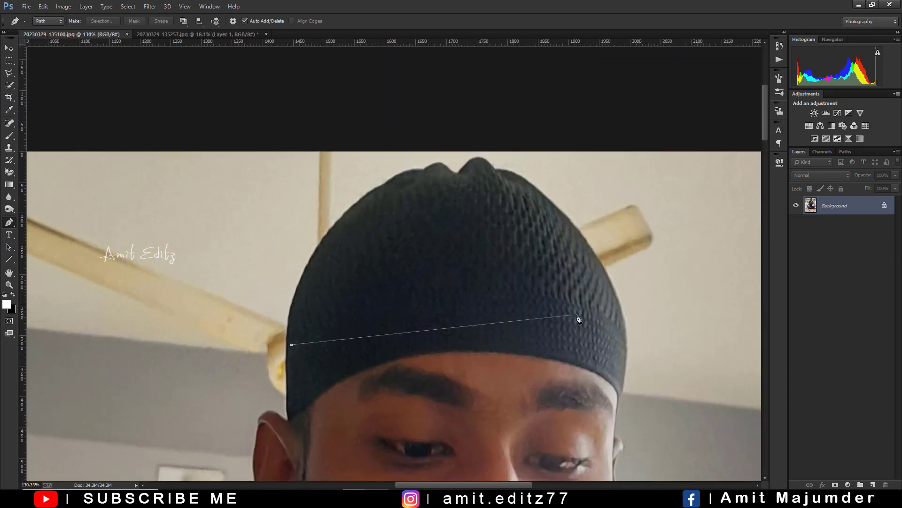
mouse_move(618, 328)
mouse_down()
mouse_move(739, 413)
mouse_move(716, 369)
mouse_up()
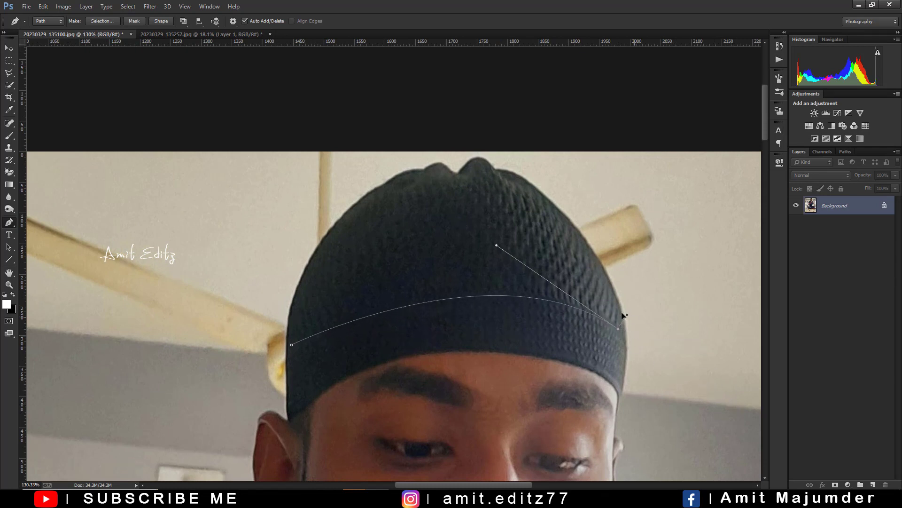
scroll(617, 290, up, 3)
drag(604, 270, 588, 241)
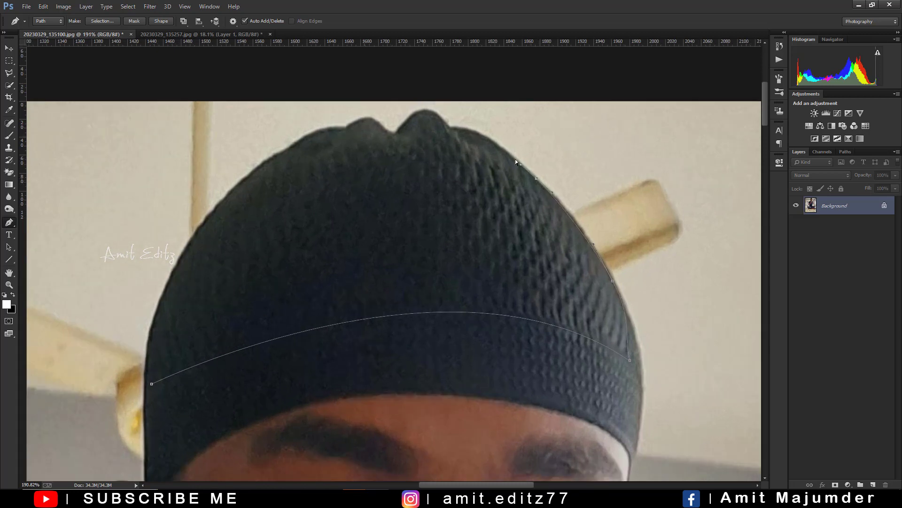
scroll(516, 159, up, 3)
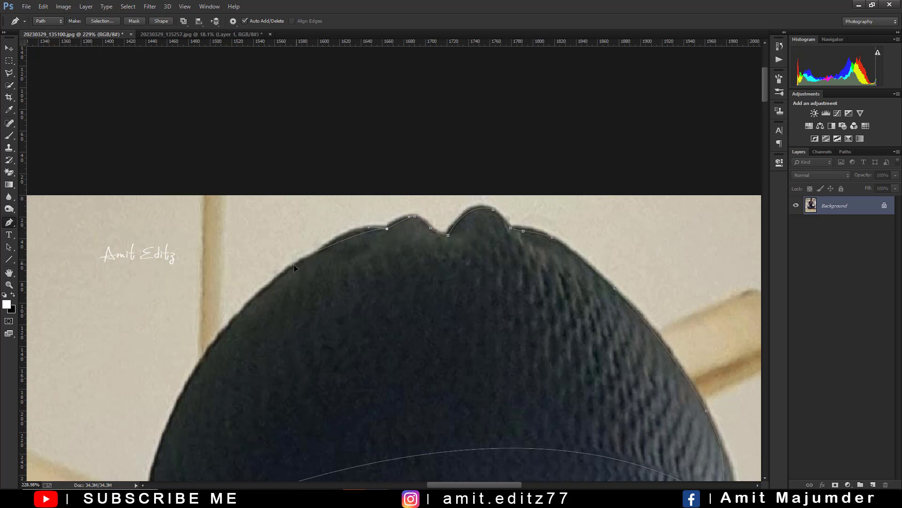
drag(263, 296, 407, 216)
click(365, 264)
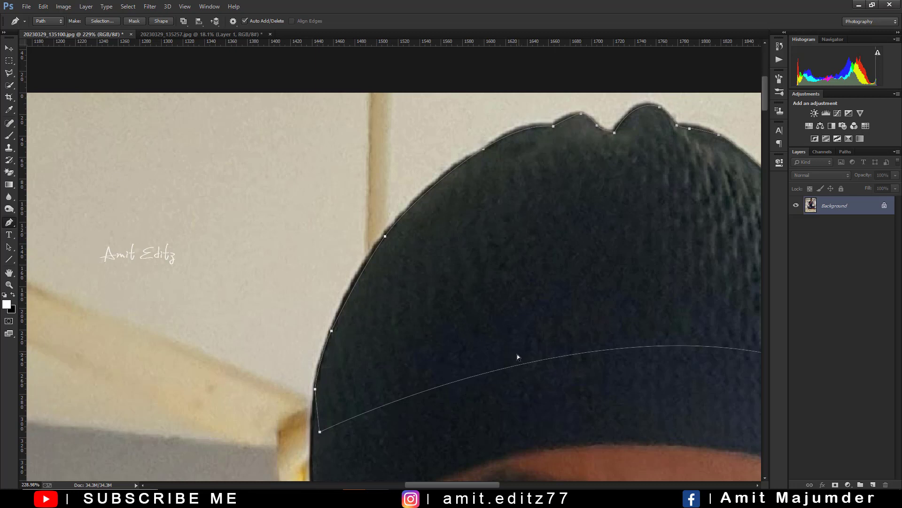
right_click(440, 252)
click(484, 283)
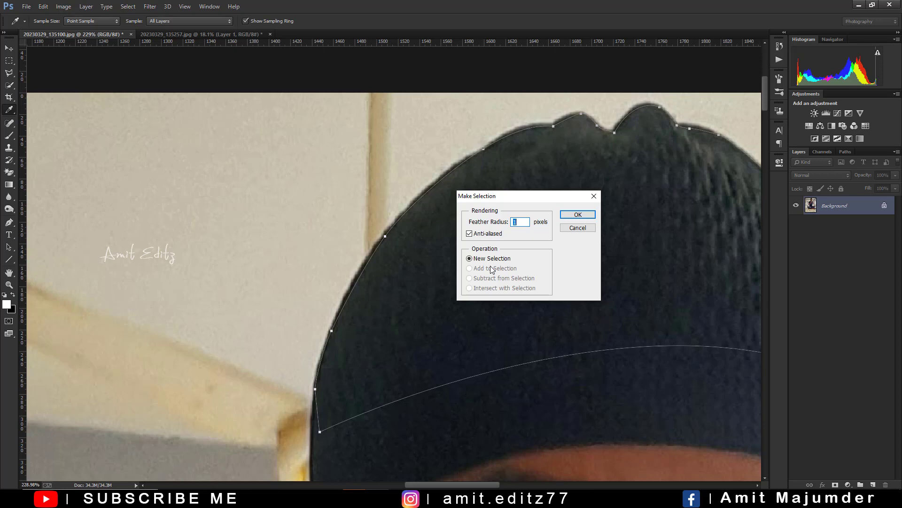
Step: Copy the cap top to its own layer and drag it into the kneeling man's document
click(567, 215)
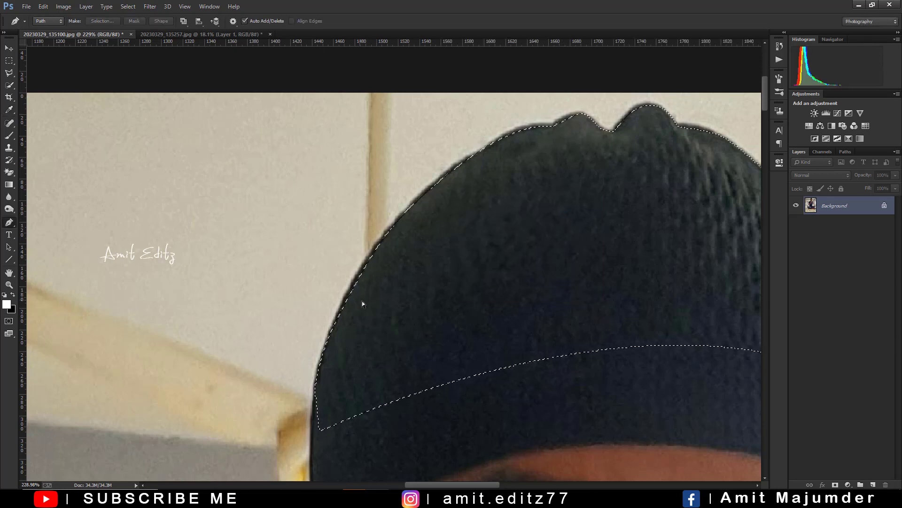
key(ctrl+j)
click(796, 224)
scroll(252, 187, down, 2)
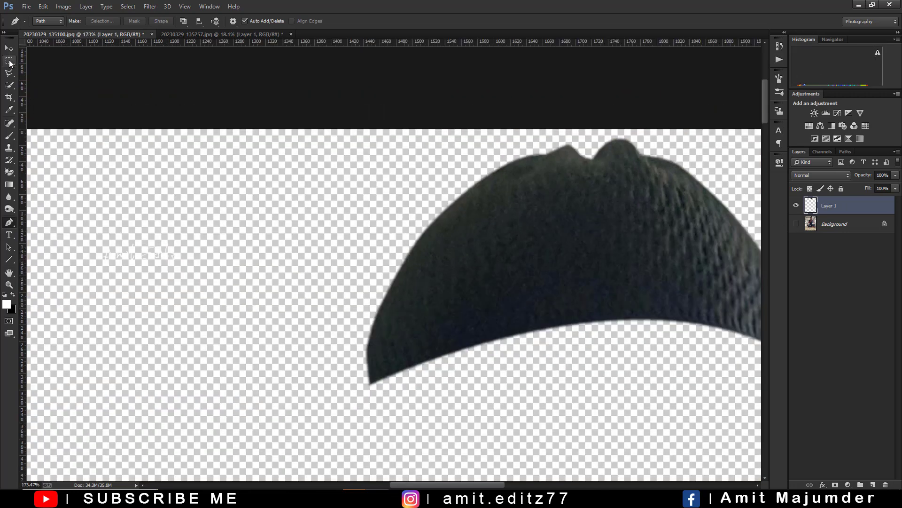
key(v)
mouse_move(378, 145)
mouse_down()
mouse_move(304, 113)
mouse_move(361, 107)
mouse_up()
Step: Zoom in and nudge the hat up onto the man's head
scroll(362, 249, up, 2)
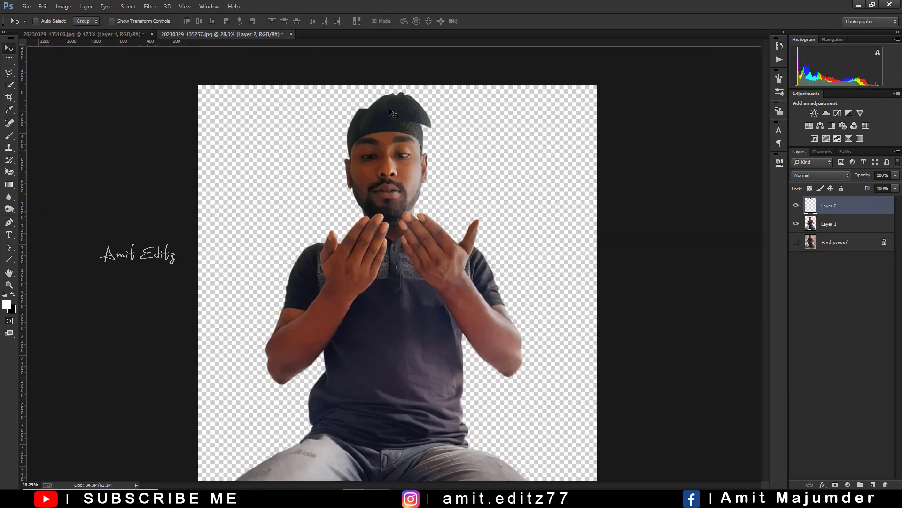
scroll(362, 250, up, 1)
scroll(362, 250, up, 2)
scroll(362, 249, up, 2)
scroll(361, 249, up, 1)
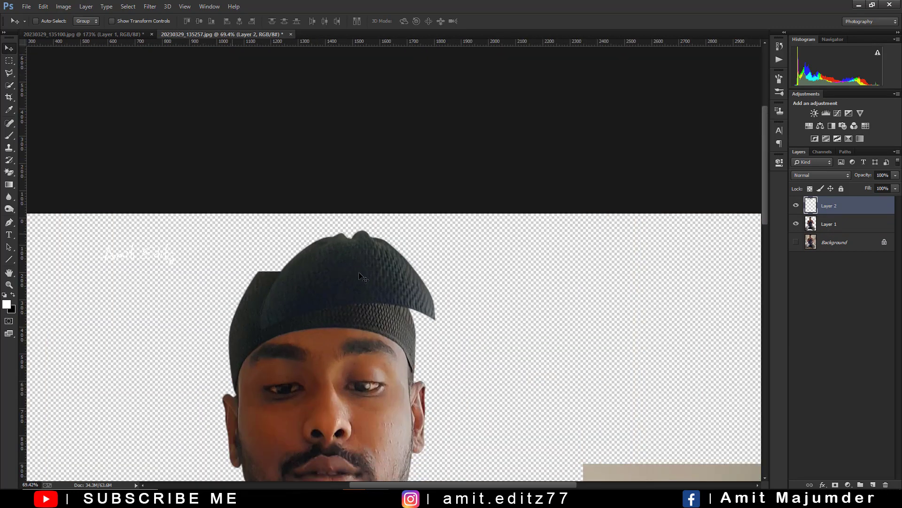
scroll(329, 263, up, 1)
drag(324, 270, 324, 249)
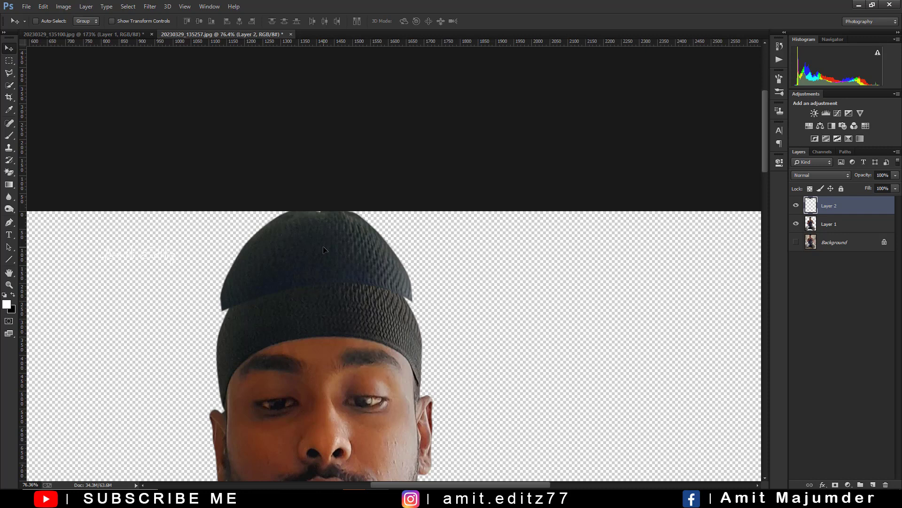
Step: Free-transform the hat to about 92% and distort its corners to fit the head
key(ctrl+t)
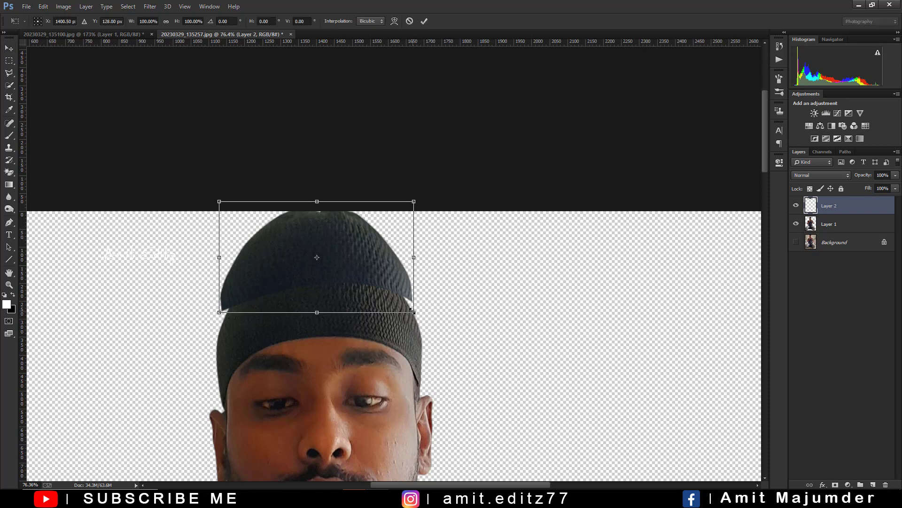
drag(412, 310, 389, 298)
scroll(366, 267, up, 3)
mouse_move(339, 257)
mouse_down()
mouse_move(359, 345)
mouse_move(345, 299)
mouse_up()
drag(424, 207, 433, 202)
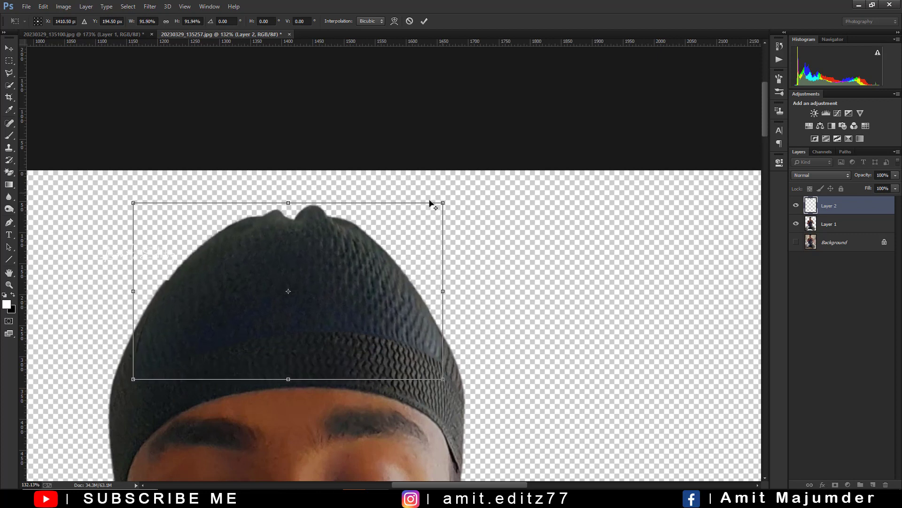
right_click(286, 276)
click(354, 330)
drag(349, 319, 348, 321)
scroll(348, 321, down, 3)
scroll(349, 321, up, 1)
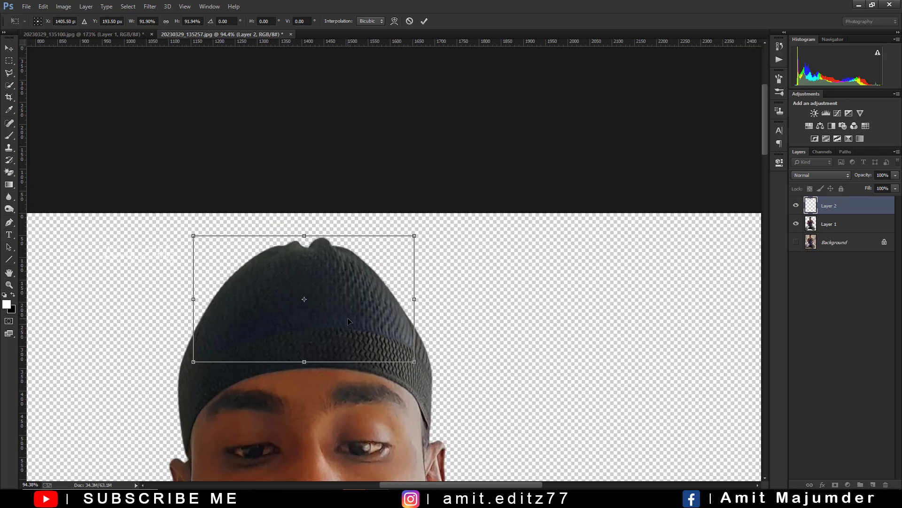
key(Return)
scroll(349, 321, up, 1)
scroll(348, 321, up, 1)
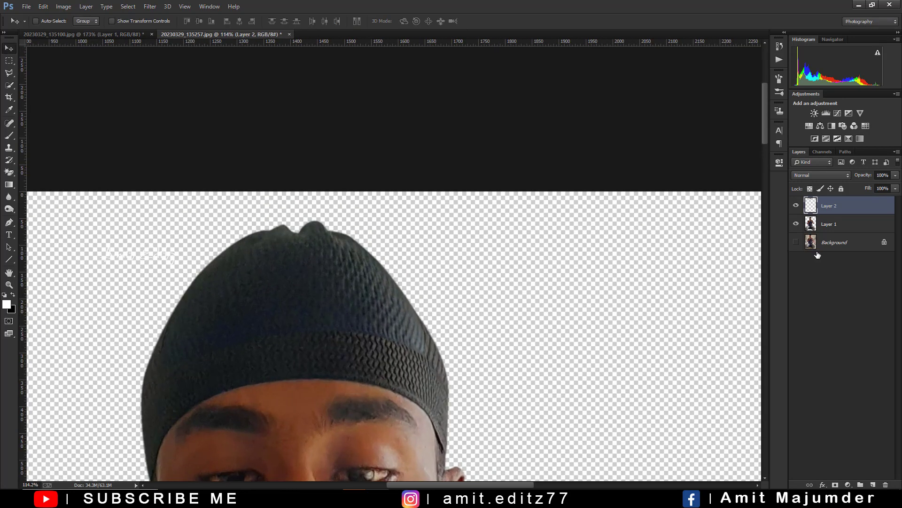
Step: Mask the hat layer and paint black with a 58 px brush to blend its band
click(836, 484)
key(x)
key(b)
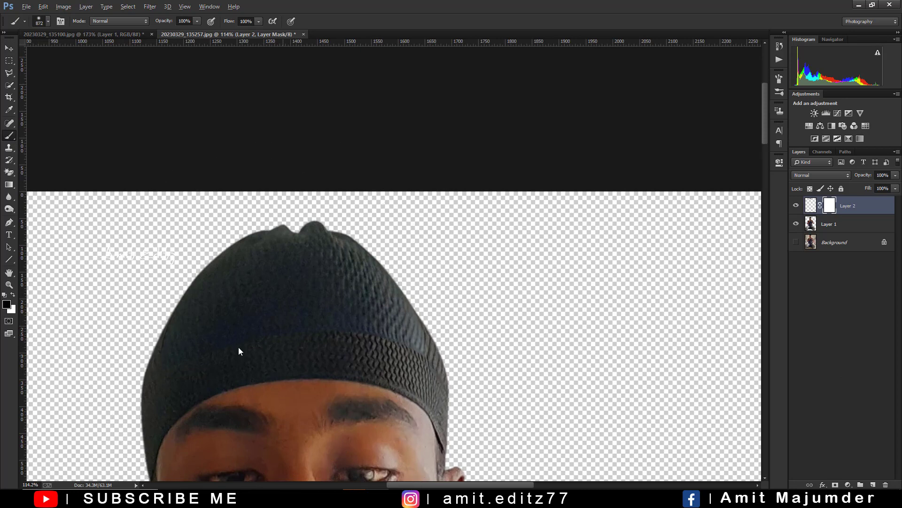
mouse_move(238, 347)
mouse_down()
mouse_move(322, 339)
mouse_move(176, 362)
mouse_up()
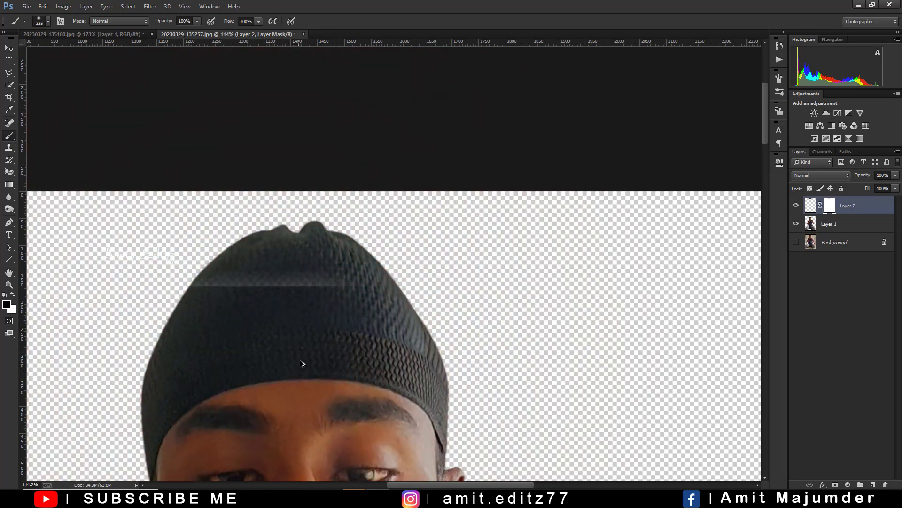
drag(289, 350, 250, 349)
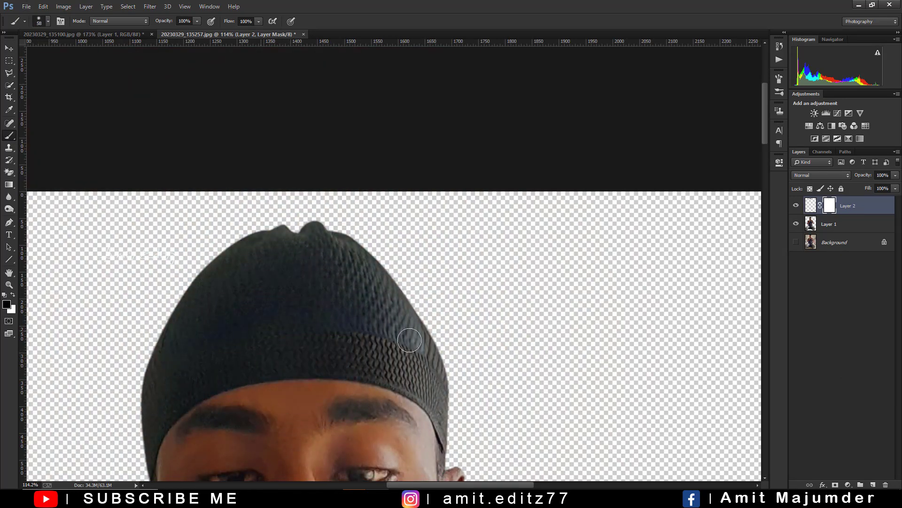
drag(409, 341, 435, 350)
scroll(415, 347, down, 4)
scroll(465, 360, down, 4)
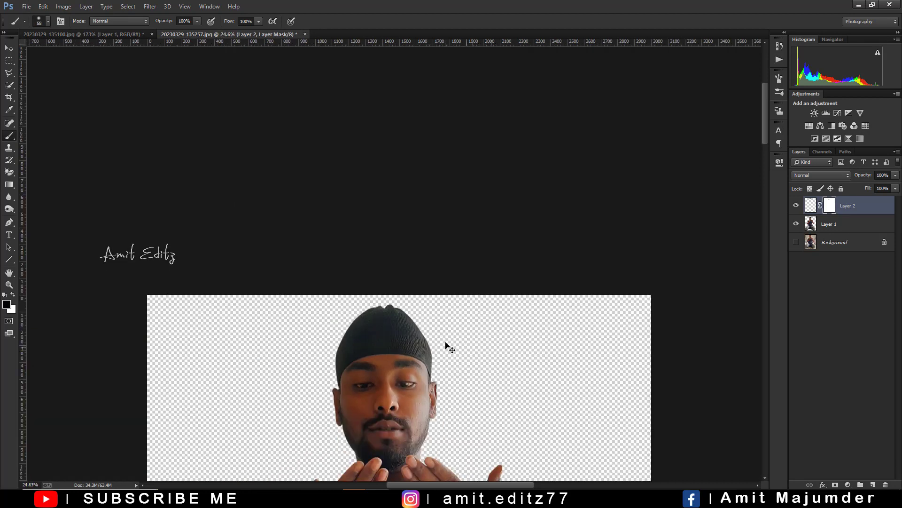
scroll(465, 360, down, 2)
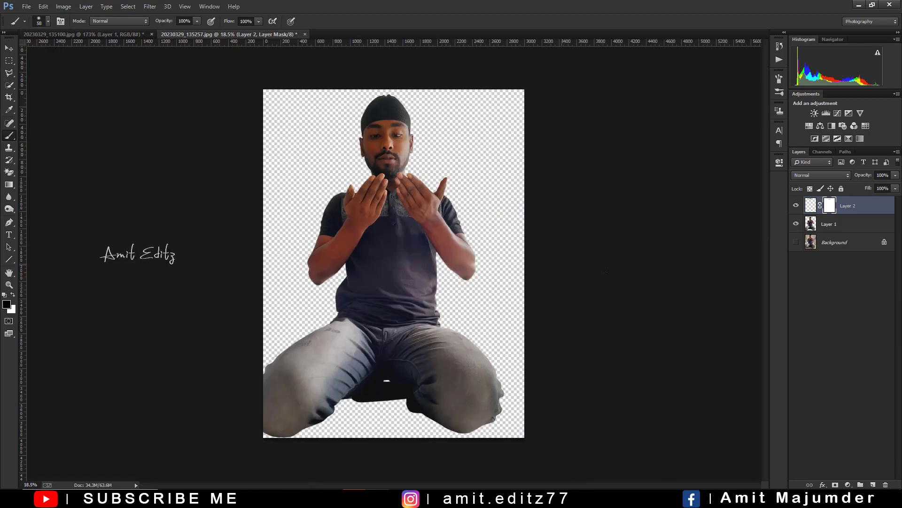
Step: Merge the hat with the man's layer, scale it to 66.93% and move it lower
shift+click(835, 225)
right_click(836, 225)
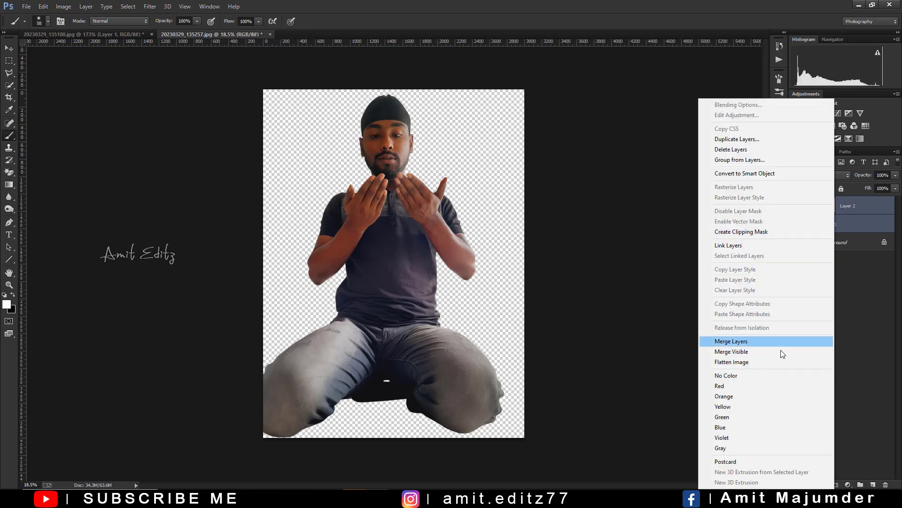
click(731, 342)
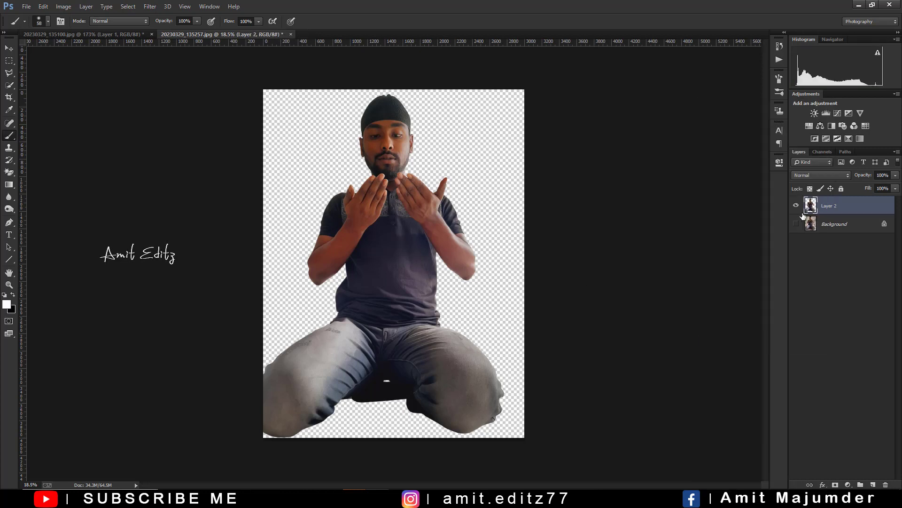
key(ctrl+t)
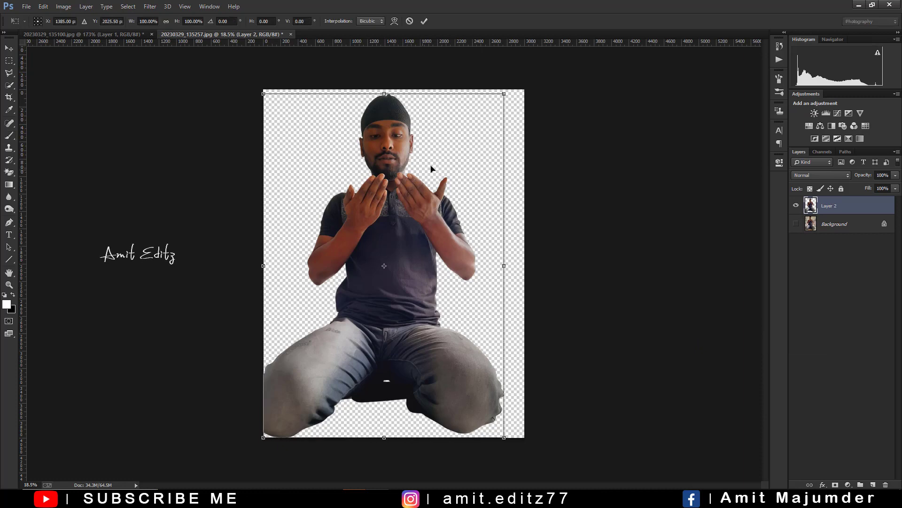
drag(501, 97, 464, 150)
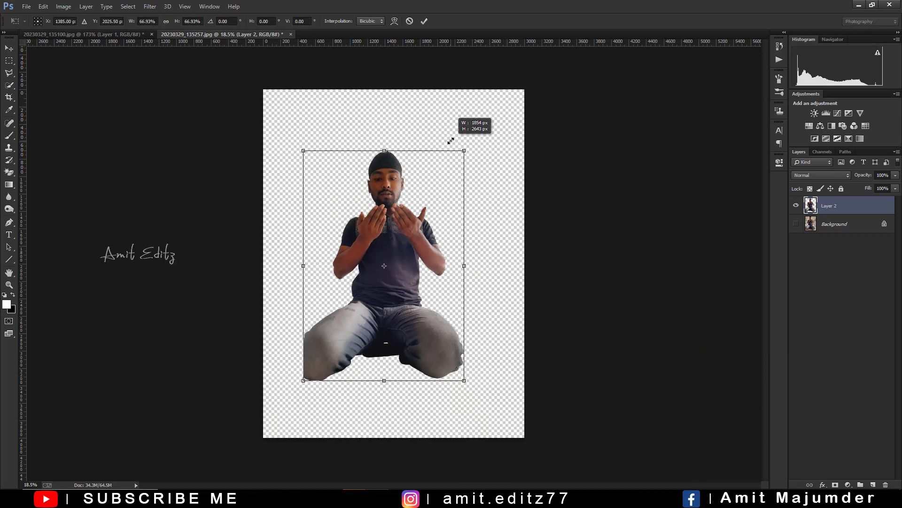
scroll(402, 257, up, 1)
mouse_move(402, 256)
mouse_down()
mouse_move(408, 325)
mouse_move(396, 311)
mouse_up()
scroll(406, 310, down, 2)
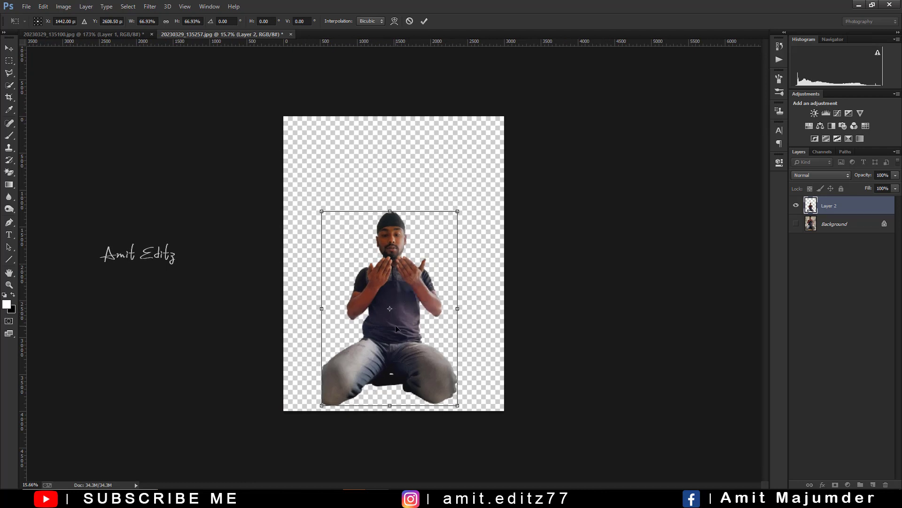
key(b)
key(Return)
Step: Fit the canvas, select the Pen tool and zoom in on the right knee
key(ctrl+0)
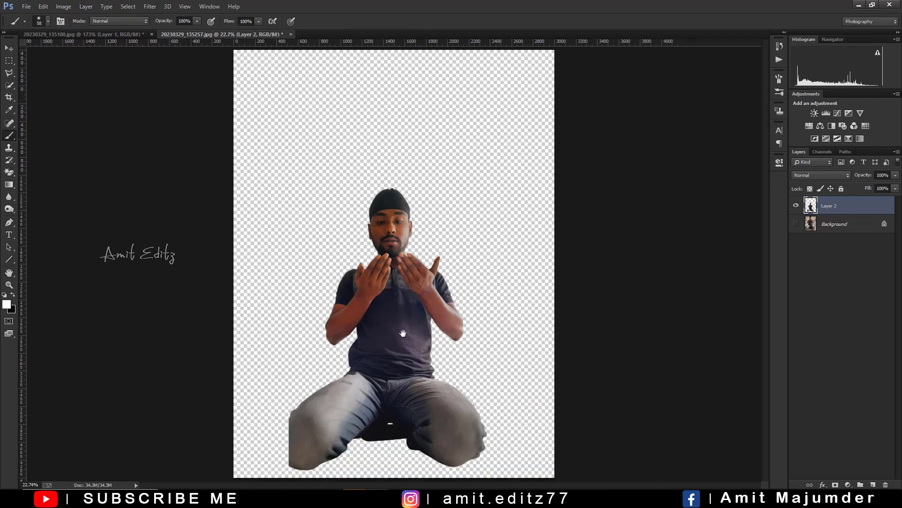
scroll(409, 337, up, 1)
scroll(409, 337, up, 1)
scroll(282, 357, up, 1)
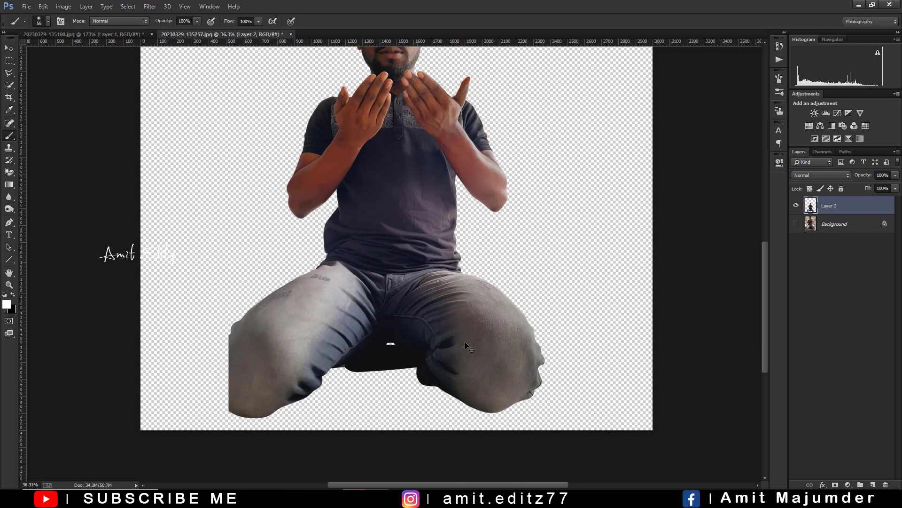
scroll(183, 377, up, 1)
scroll(207, 380, up, 1)
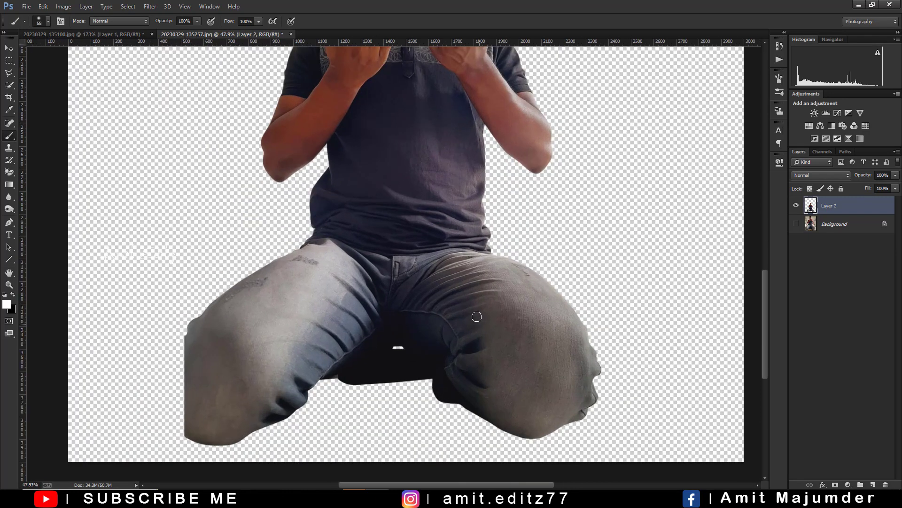
click(14, 225)
scroll(495, 285, up, 1)
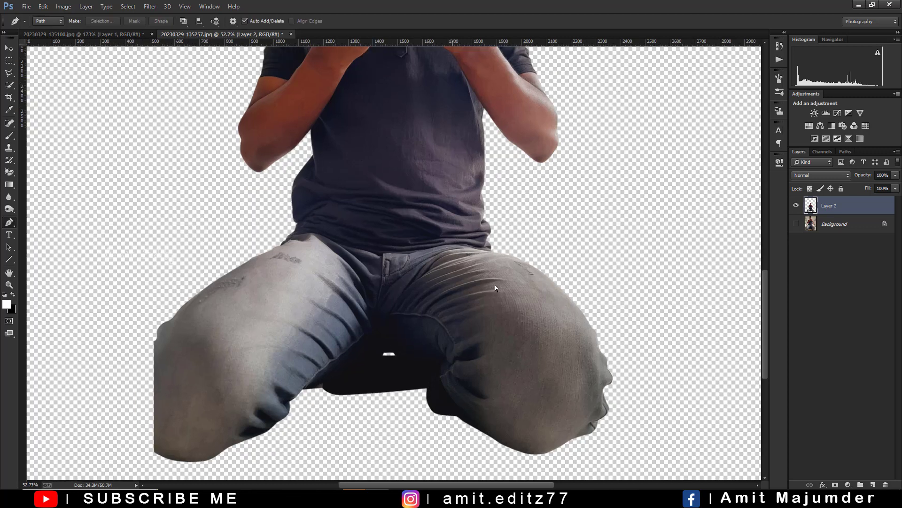
scroll(517, 244, up, 1)
scroll(546, 201, up, 1)
scroll(494, 173, up, 1)
scroll(493, 173, up, 2)
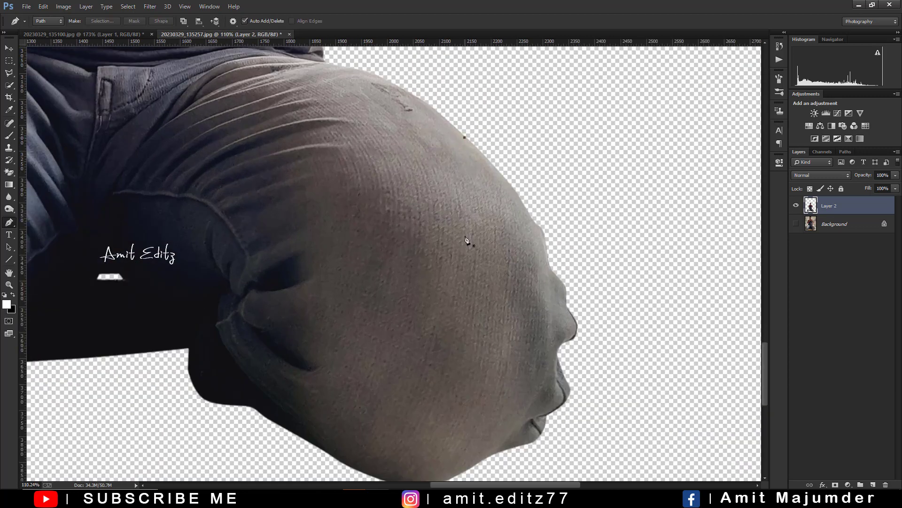
scroll(467, 240, down, 3)
Step: Trace the right knee's outline and make a selection from the path
click(453, 378)
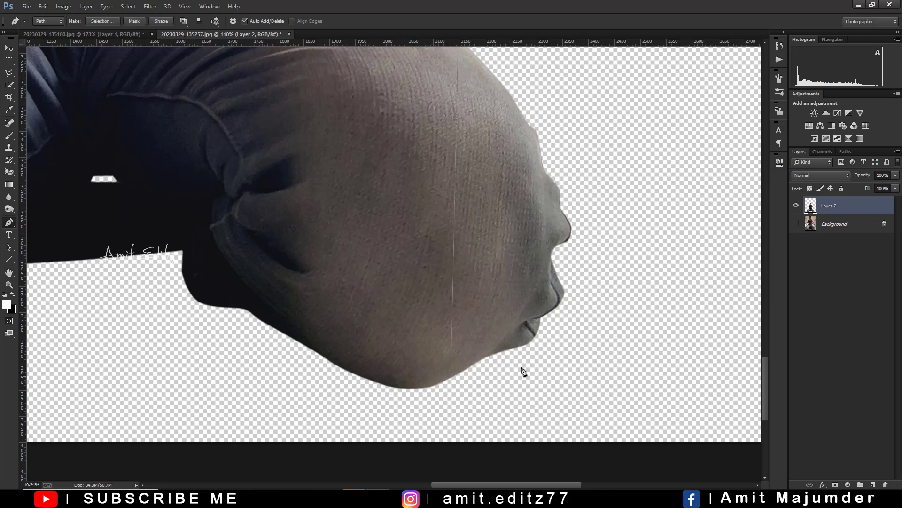
drag(560, 335, 586, 297)
click(570, 165)
drag(568, 194, 573, 215)
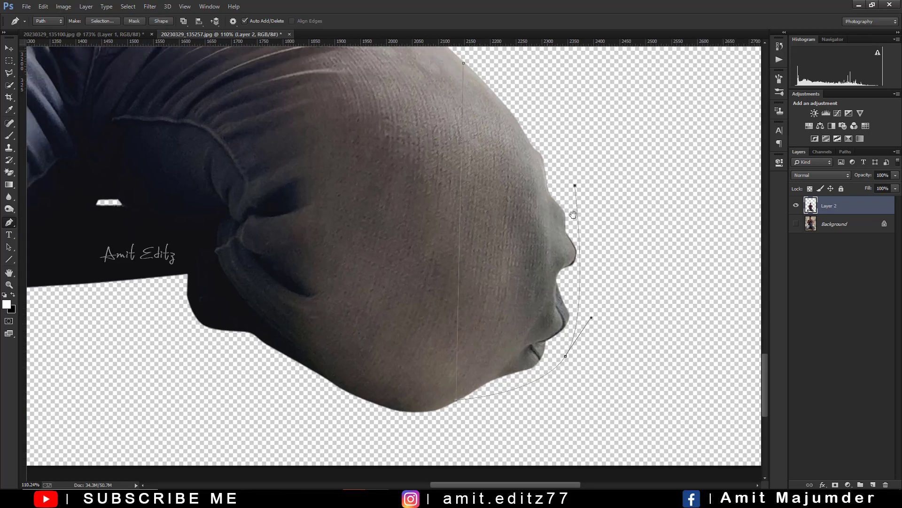
right_click(519, 228)
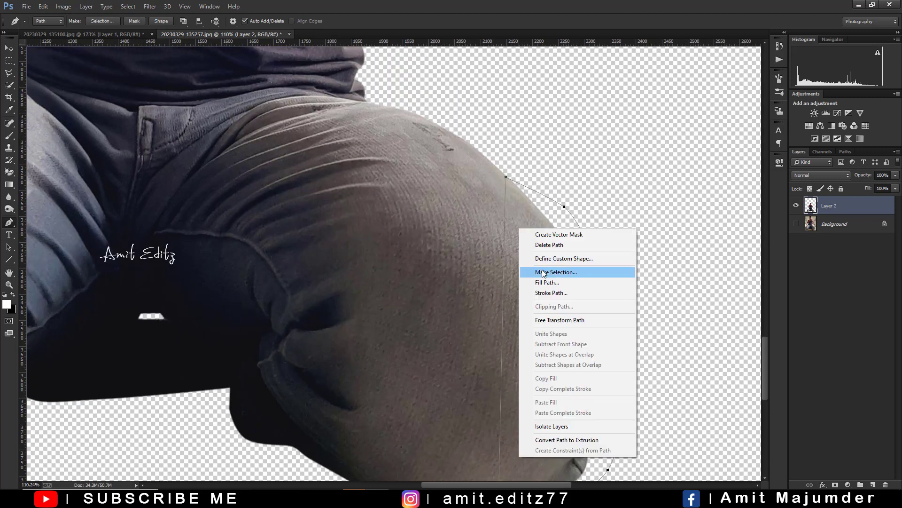
click(543, 272)
key(Return)
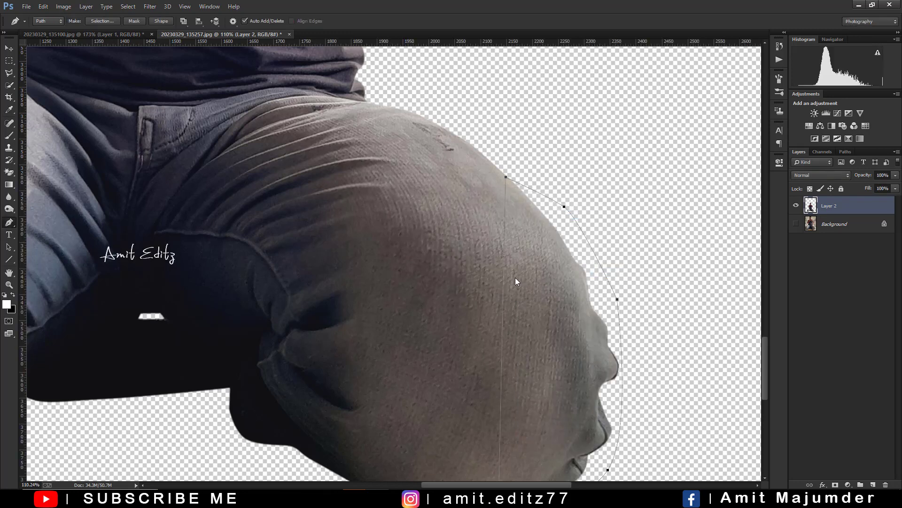
Step: Copy the knee to Layer 3 and drag it left over the other knee
key(ctrl+j)
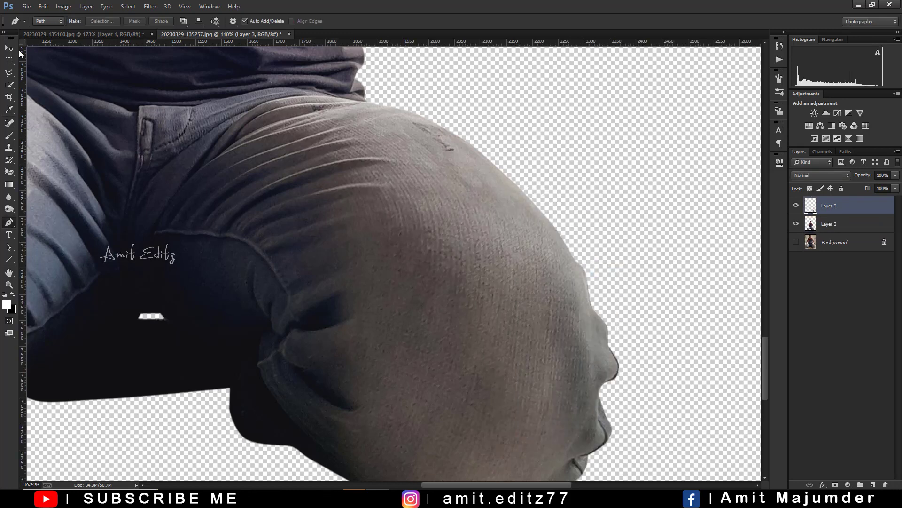
click(9, 48)
alt+scroll(529, 236, down, 2)
alt+scroll(529, 236, down, 1)
mouse_move(499, 270)
mouse_down()
mouse_move(182, 268)
mouse_move(169, 279)
mouse_up()
Step: Flip Layer 3 horizontally and scale it slightly smaller over the left knee
key(ctrl+t)
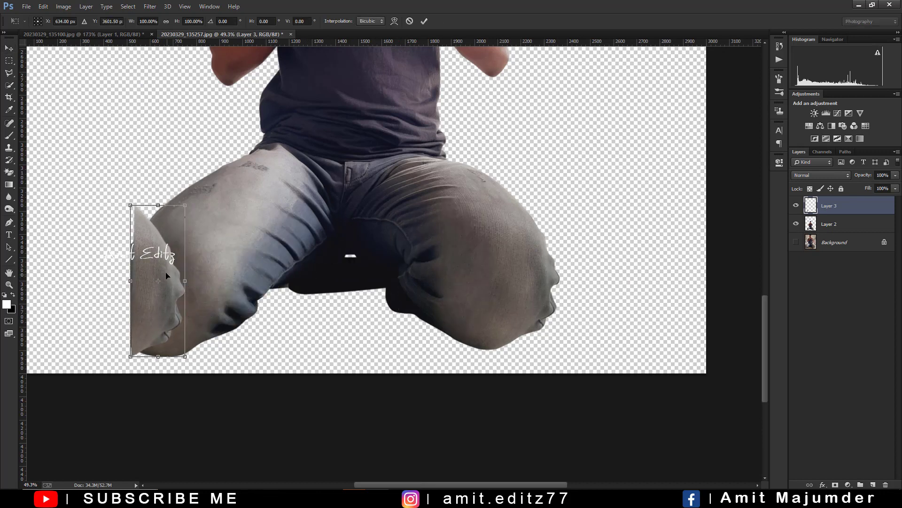
right_click(168, 277)
click(197, 414)
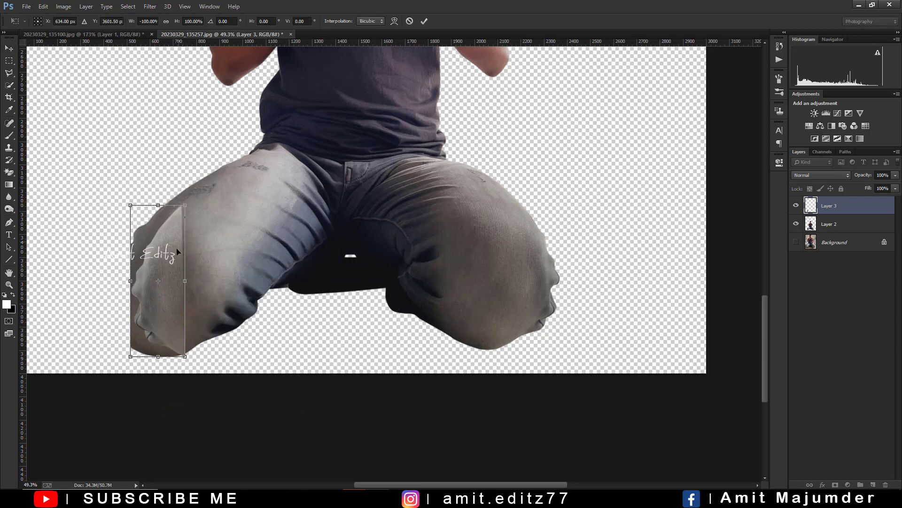
drag(178, 255, 149, 256)
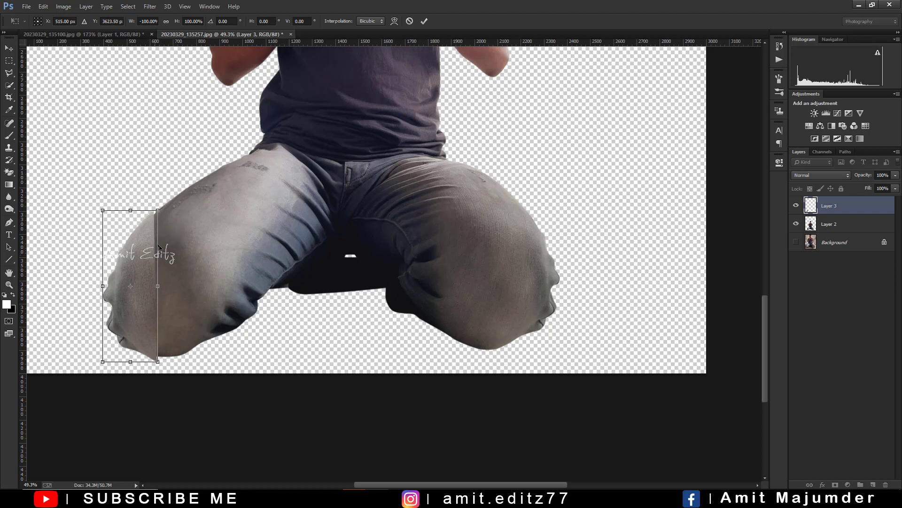
drag(157, 210, 158, 213)
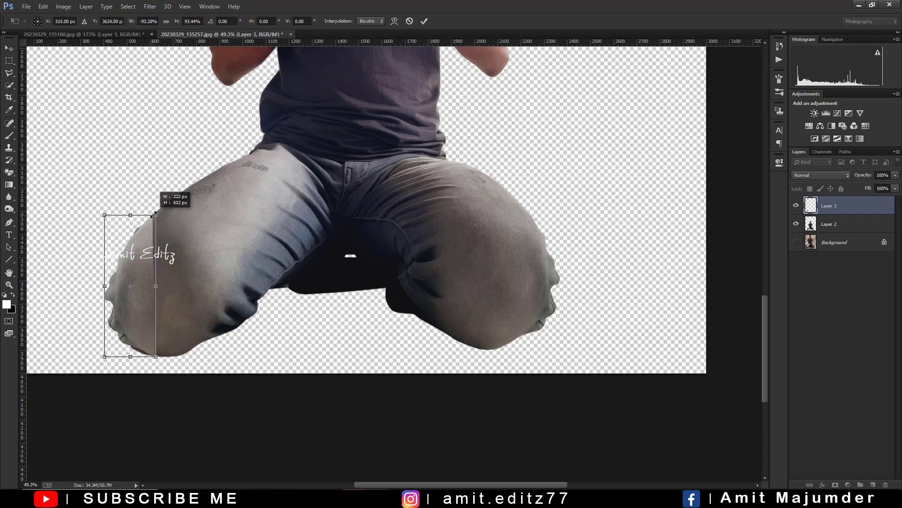
key(Return)
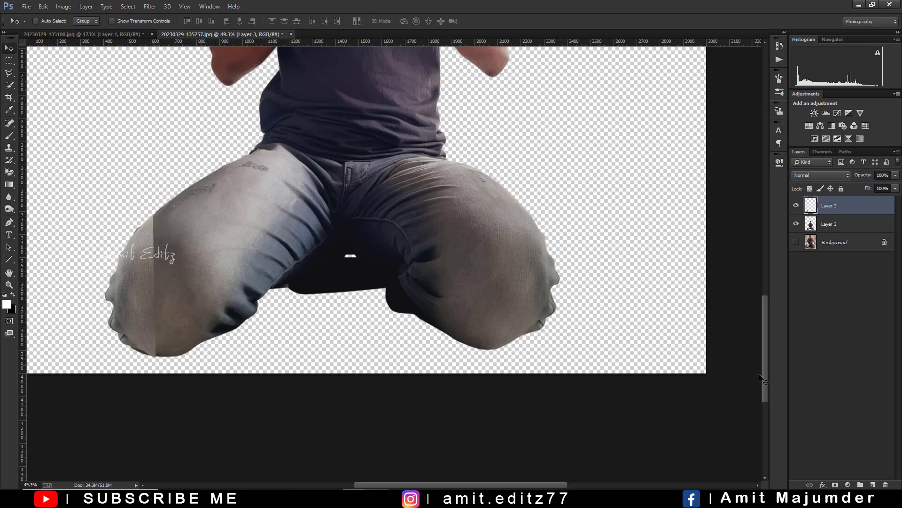
Step: Mask Layer 3 and paint black with a soft brush, enlarged to 196, to hide the seam
click(833, 485)
key(x)
scroll(131, 277, up, 2)
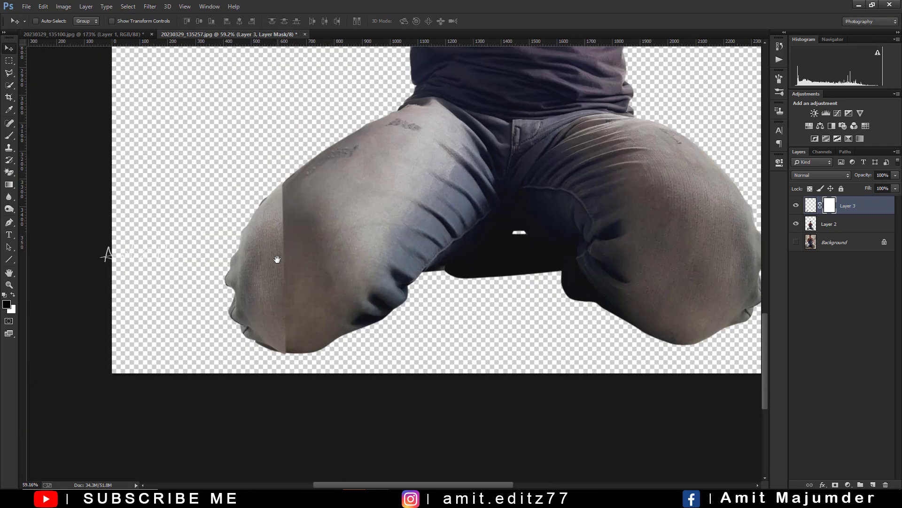
scroll(121, 239, up, 2)
scroll(121, 240, up, 1)
key(b)
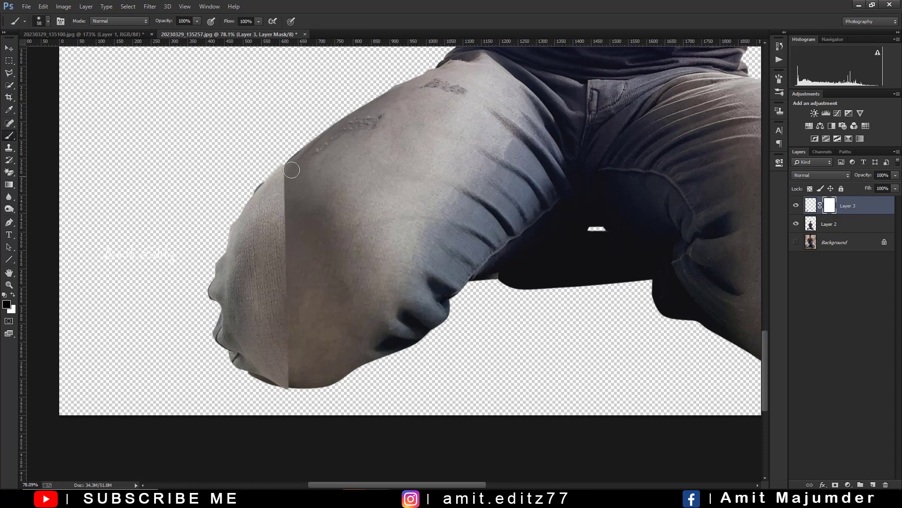
mouse_move(277, 168)
mouse_down()
mouse_move(292, 202)
mouse_move(297, 289)
mouse_up()
drag(290, 364, 282, 388)
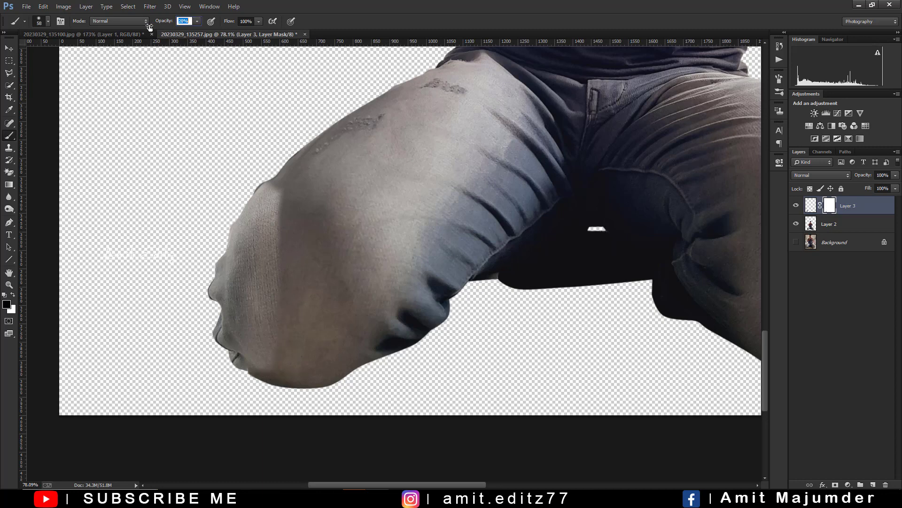
key(bracketright)
key(bracketright)
key(bracketright)
drag(298, 177, 298, 352)
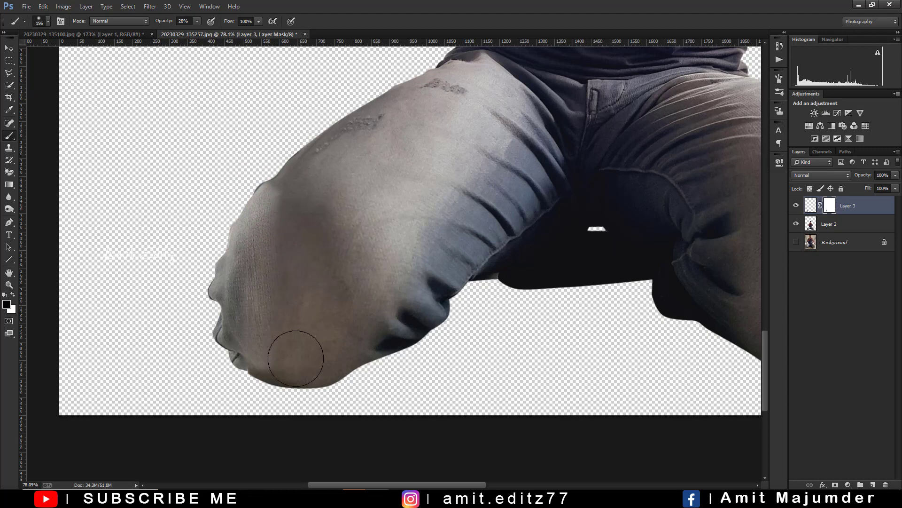
scroll(373, 232, down, 3)
scroll(380, 231, down, 3)
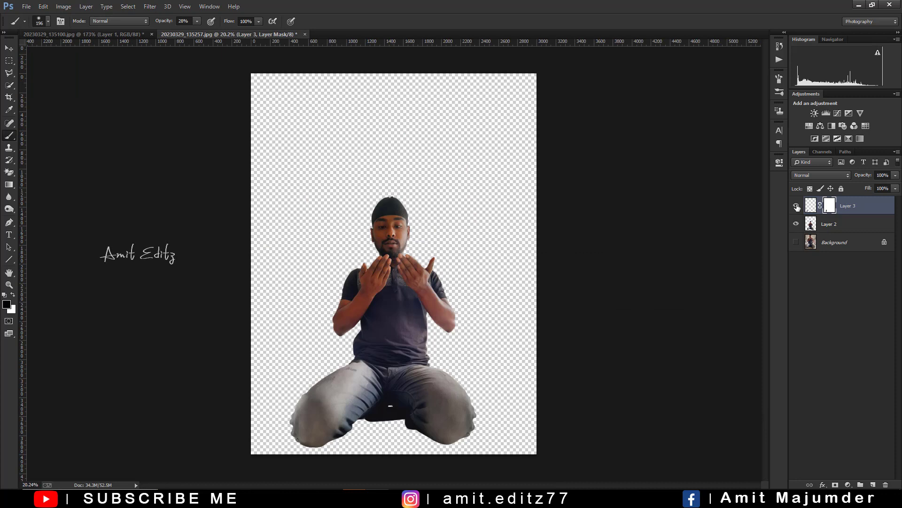
Step: Toggle the knee patch on and off to compare, then drag it slightly into place
click(796, 206)
click(9, 48)
scroll(305, 247, up, 2)
scroll(305, 247, down, 2)
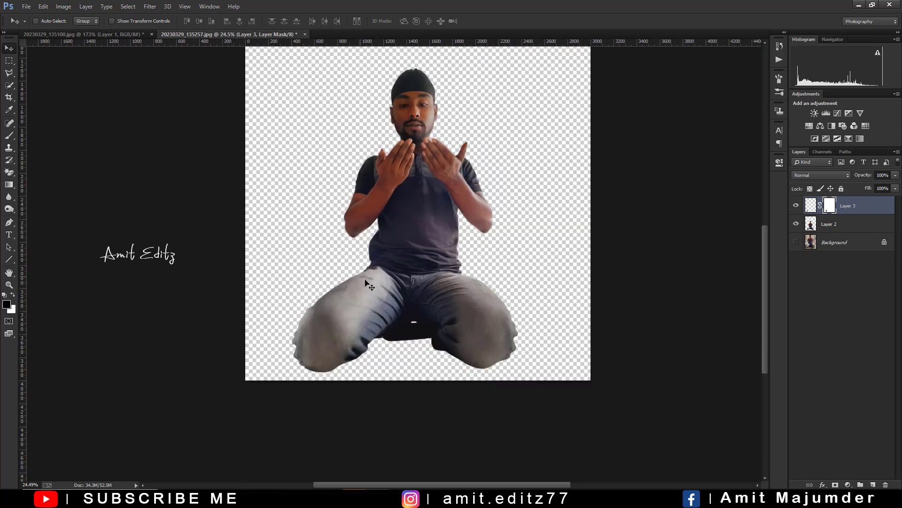
scroll(307, 334, up, 3)
scroll(307, 334, up, 2)
scroll(306, 335, up, 1)
drag(259, 378, 263, 380)
Step: Nudge the knee patch two steps right and merge it with the man into Layer 3
key(Right)
key(Right)
key(Right)
key(Right)
key(Right)
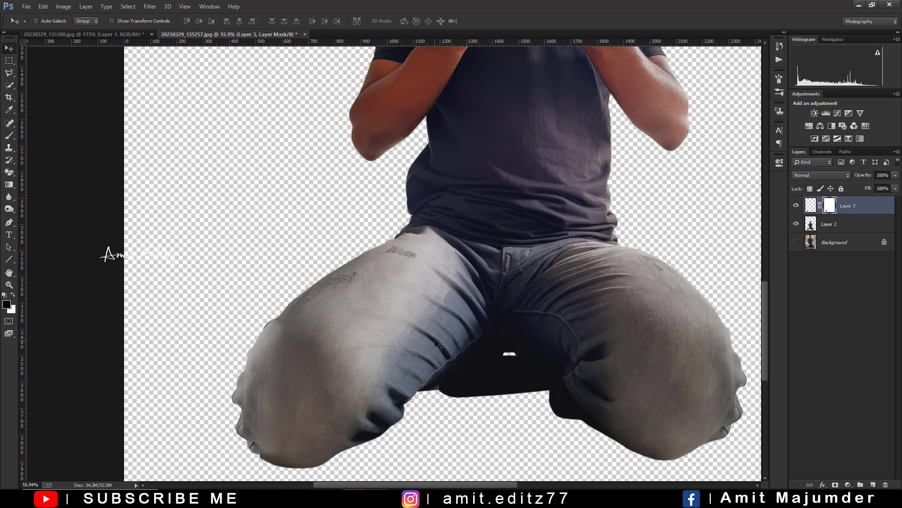
key(Right)
key(Right)
key(Right)
key(ctrl+0)
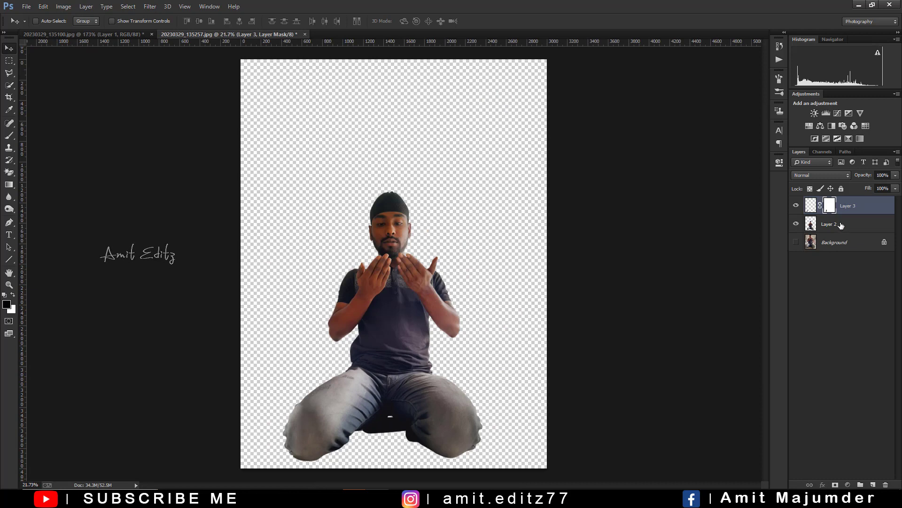
right_click(841, 226)
click(733, 343)
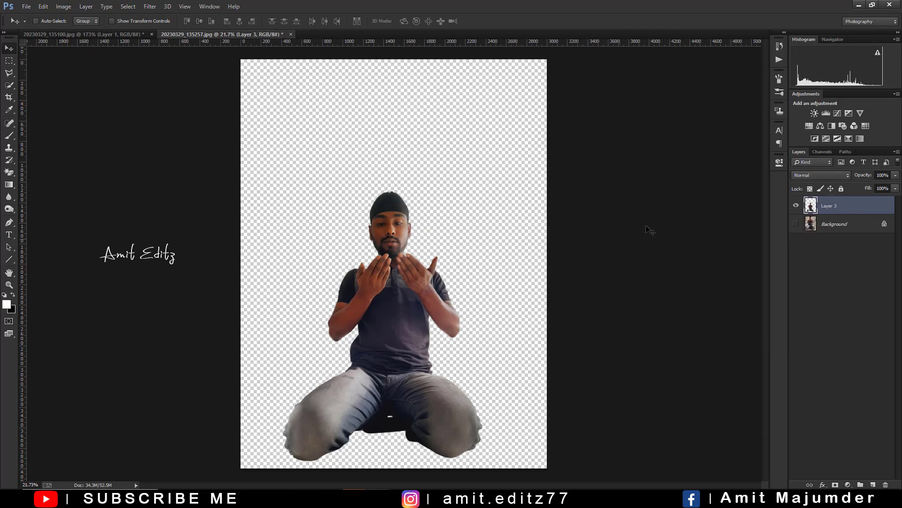
Step: Apply a Shadows/Highlights correction to lift the man's shadows
click(63, 7)
mouse_move(77, 30)
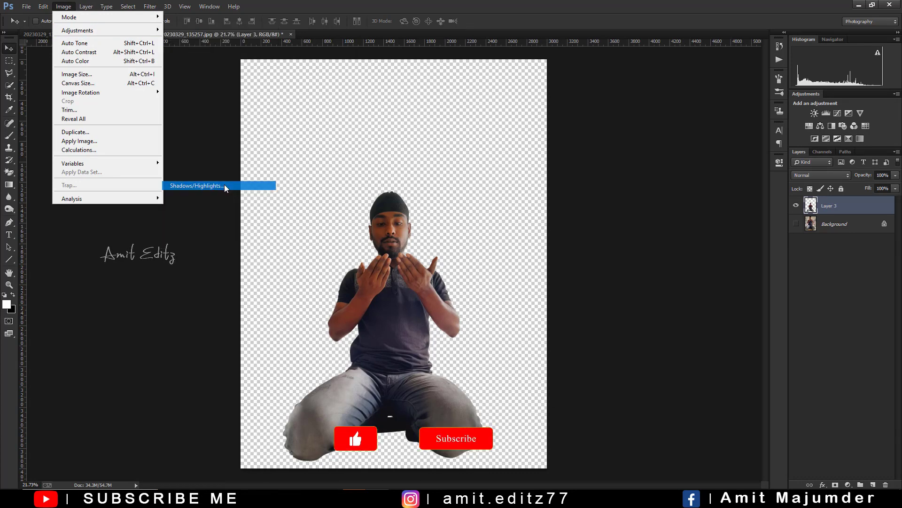
click(224, 185)
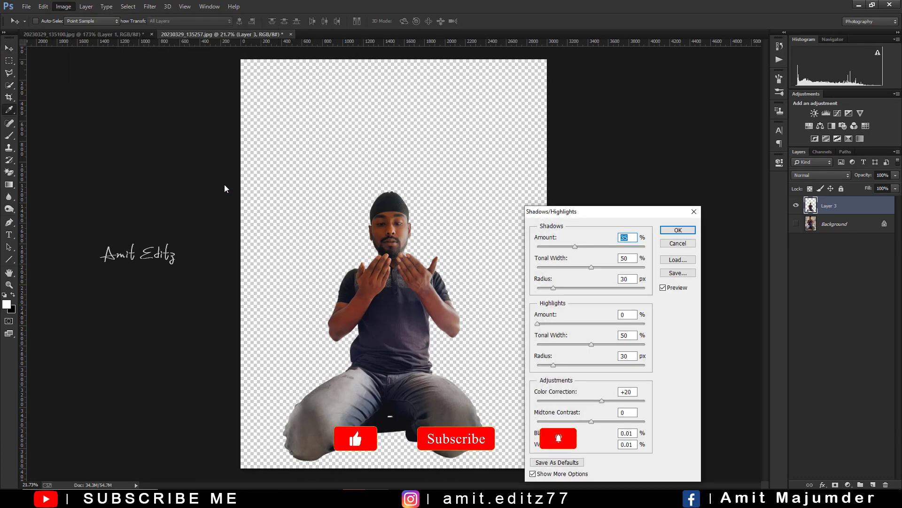
click(677, 230)
Step: Add a Selective Color layer with Reds set to Cyan -49 and Black -43
click(849, 485)
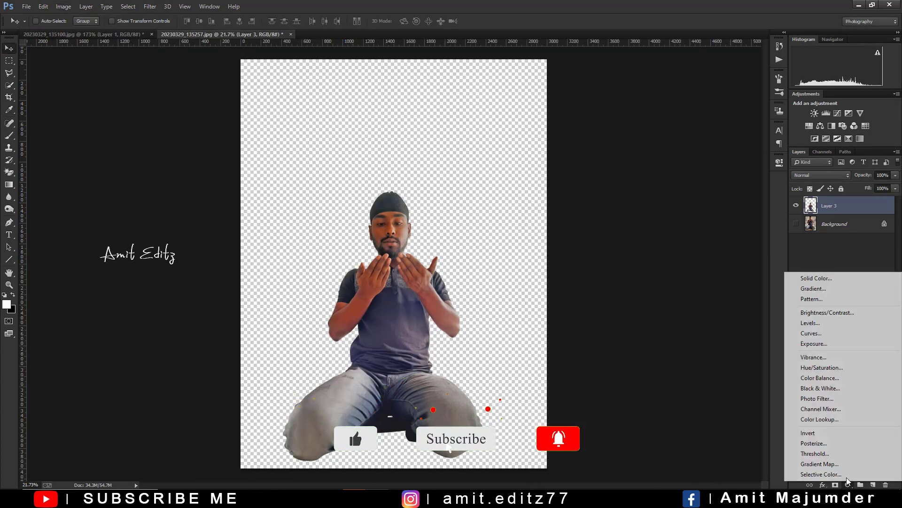
click(813, 480)
mouse_move(715, 276)
mouse_down()
mouse_move(690, 276)
mouse_move(697, 276)
mouse_up()
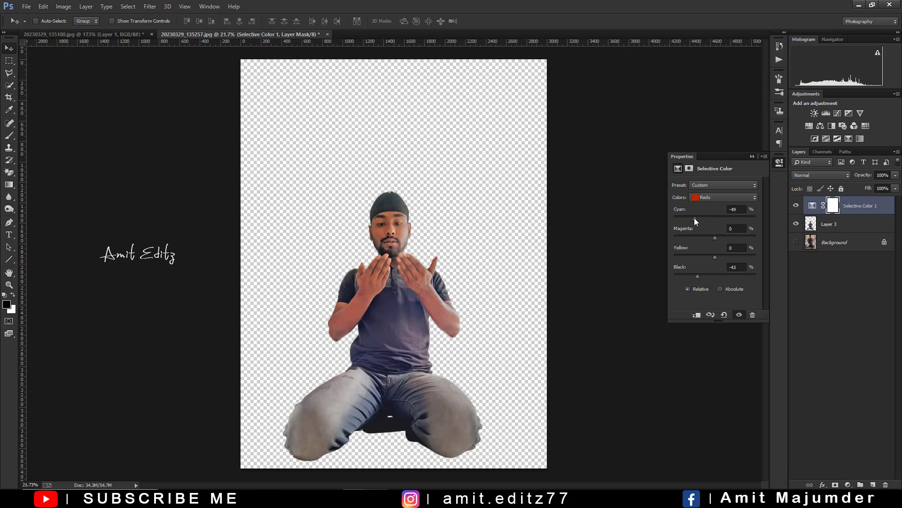
drag(710, 237, 687, 230)
Step: Merge the Selective Color adjustment into the man's Layer 3
click(753, 156)
ctrl+click(832, 224)
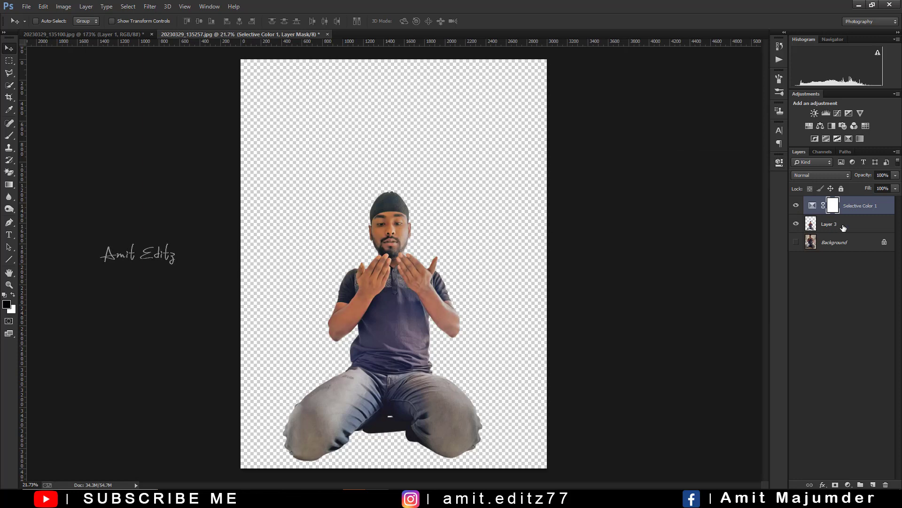
right_click(832, 224)
click(739, 341)
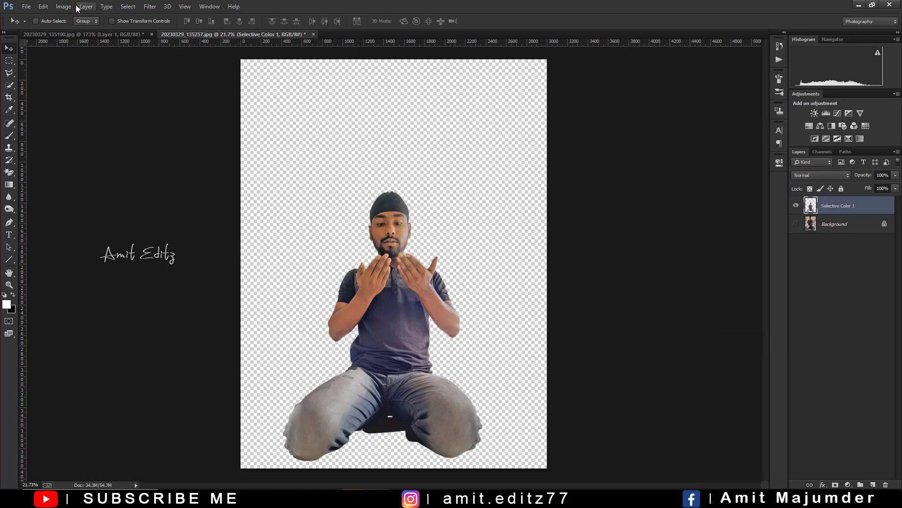
Step: In the Camera Raw Filter, set Oranges luminance to +58 and saturation to -8
click(145, 6)
click(182, 68)
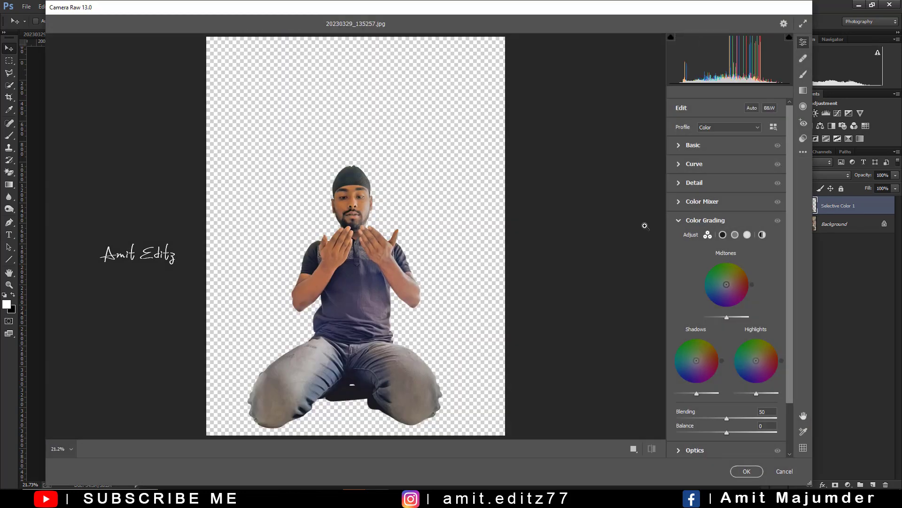
click(717, 203)
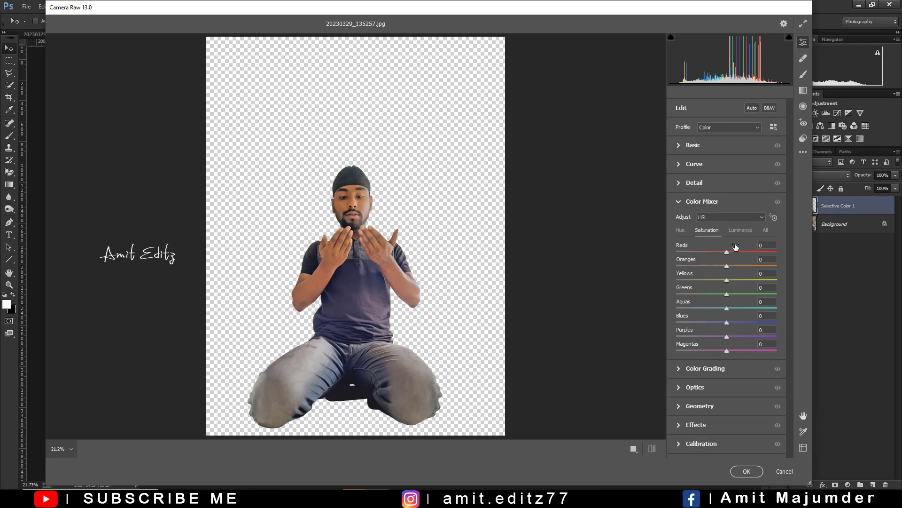
click(739, 230)
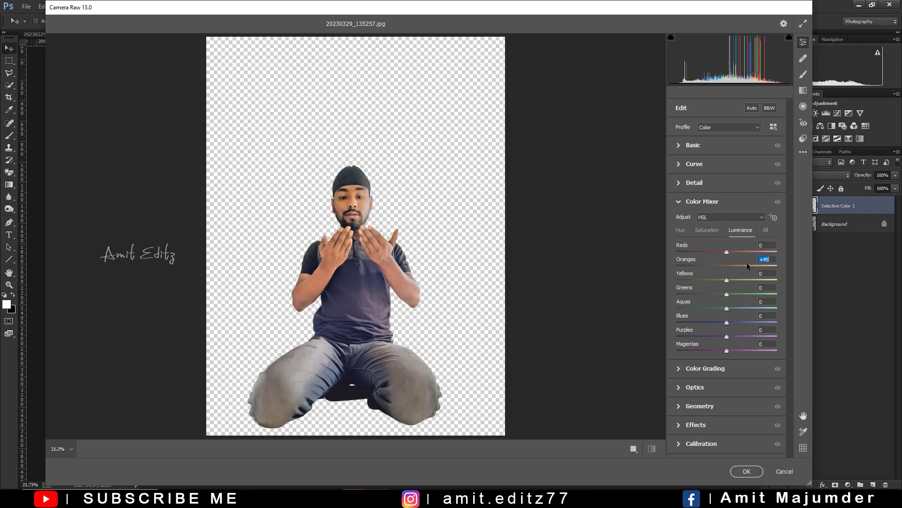
scroll(753, 264, up, 18)
click(705, 230)
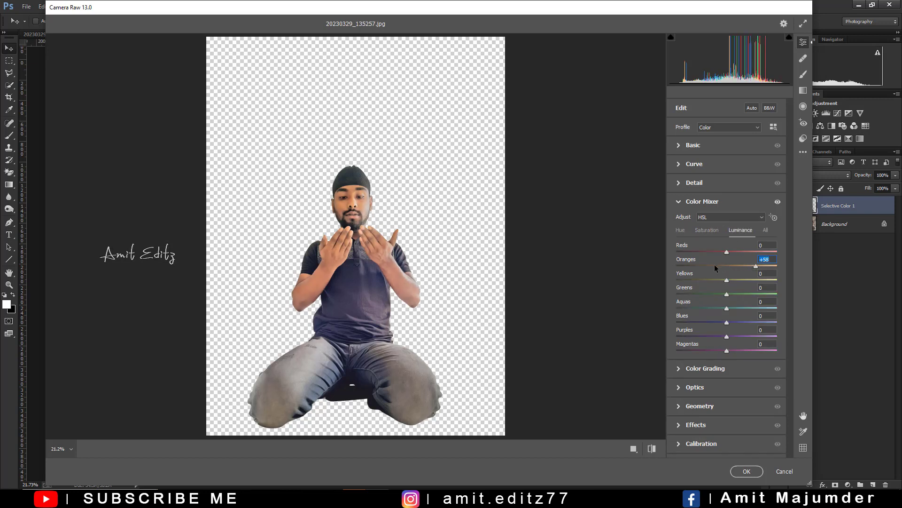
click(714, 265)
drag(718, 264, 723, 265)
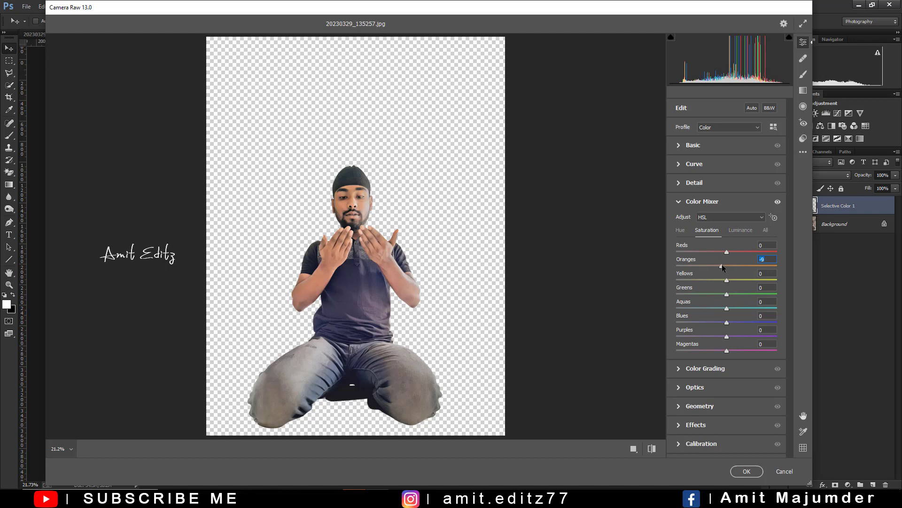
Step: Set Blue Primary hue -8, Temperature -6 and Tint 0, then apply the Camera Raw filter
click(711, 445)
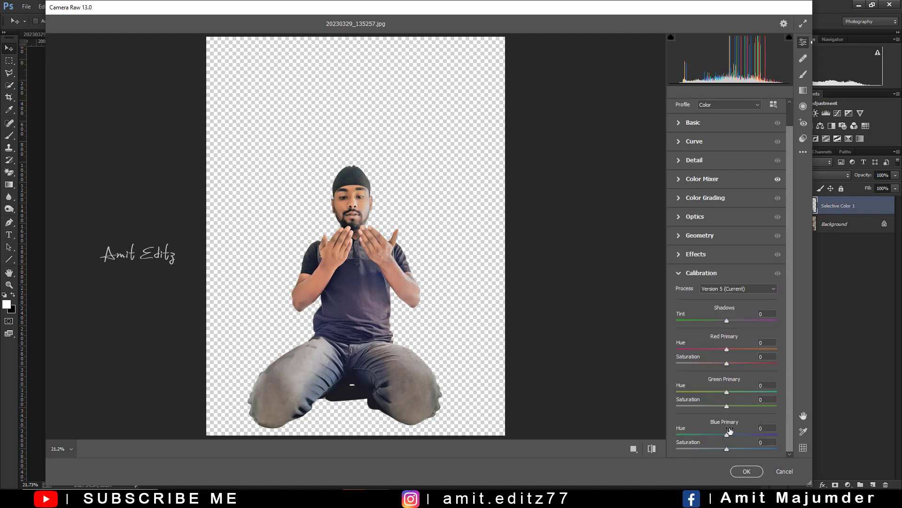
drag(723, 434, 721, 436)
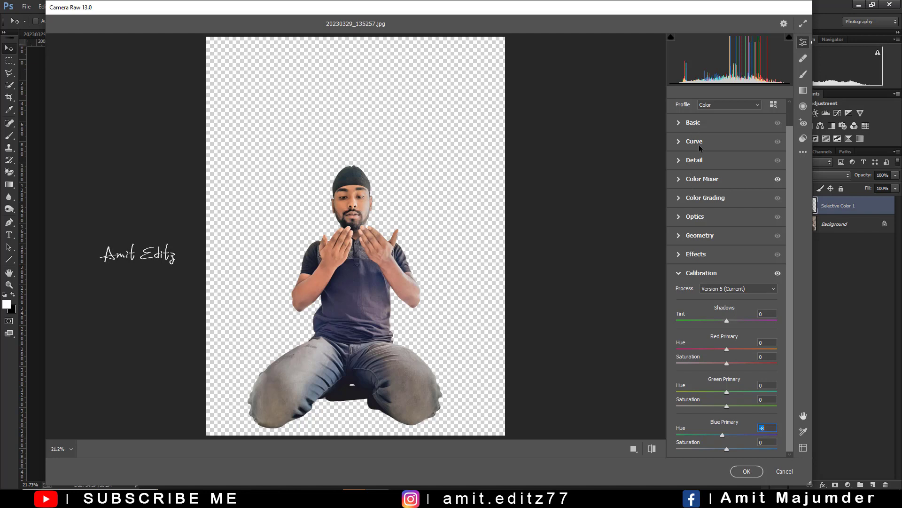
click(694, 123)
drag(729, 184, 728, 195)
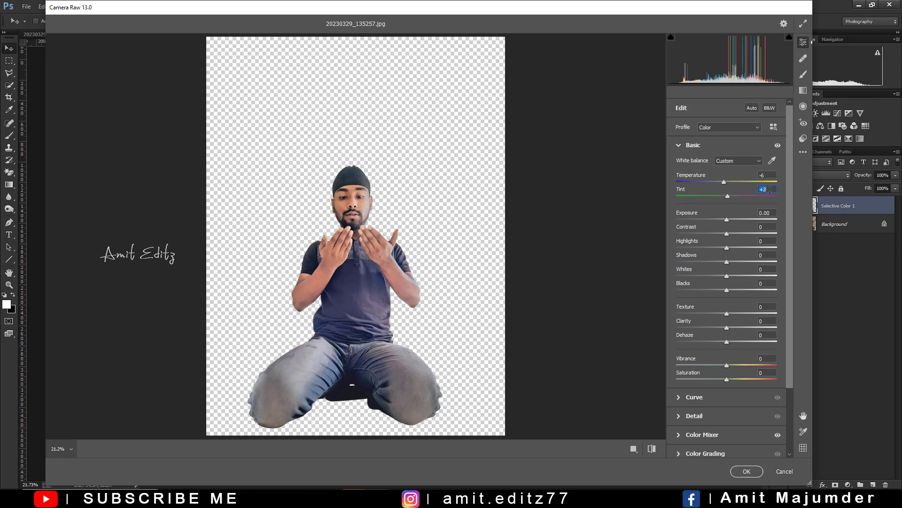
text(0)
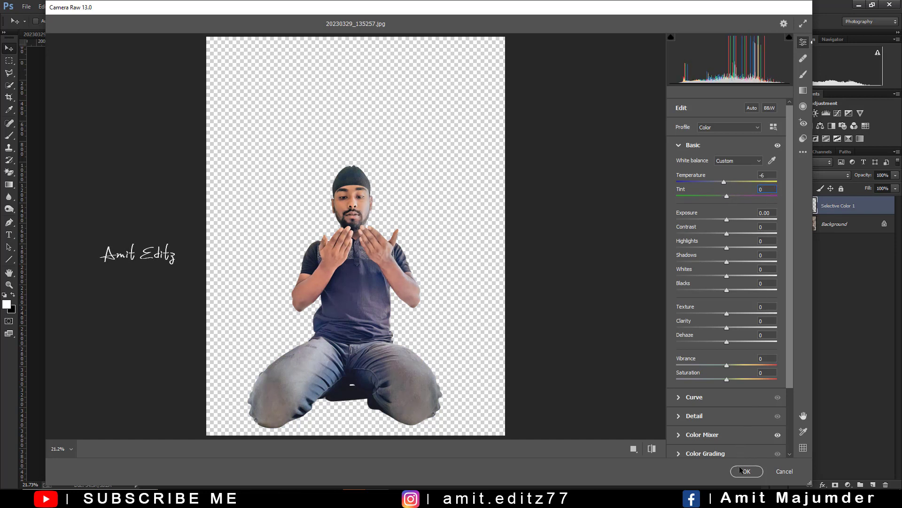
click(744, 471)
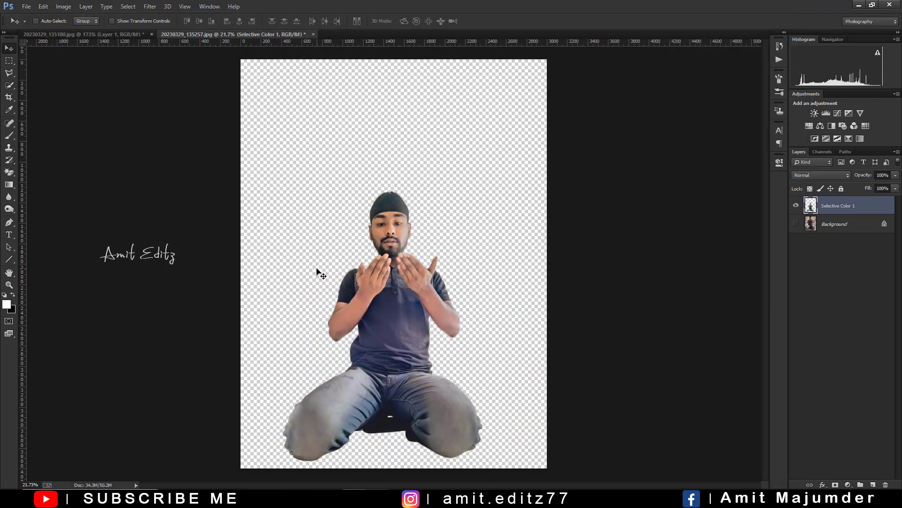
Step: Open the rodrigo-summer white mosque courtyard photo from Downloads
key(ctrl+minus)
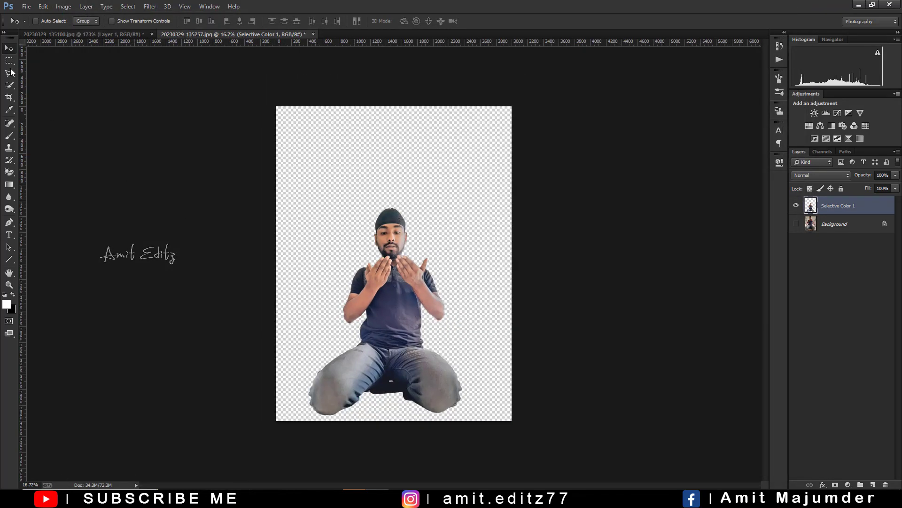
click(25, 7)
click(28, 26)
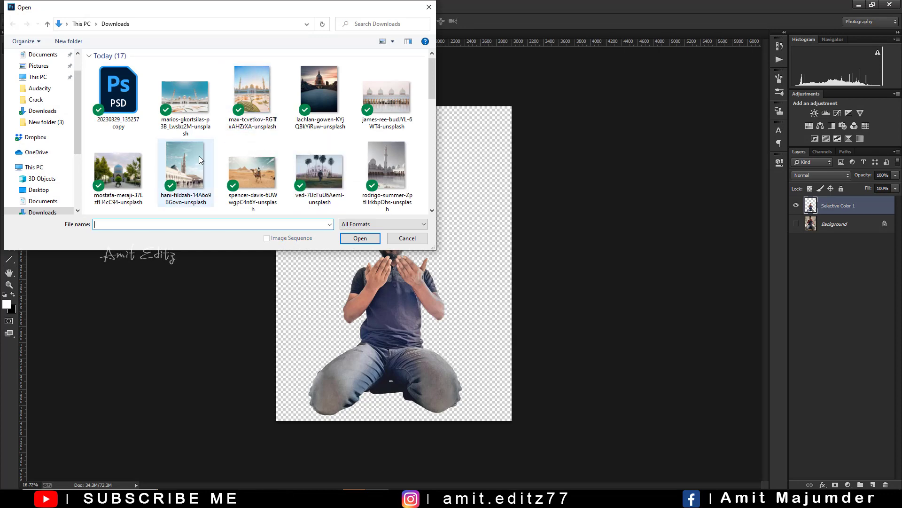
scroll(199, 156, down, 5)
scroll(199, 156, up, 4)
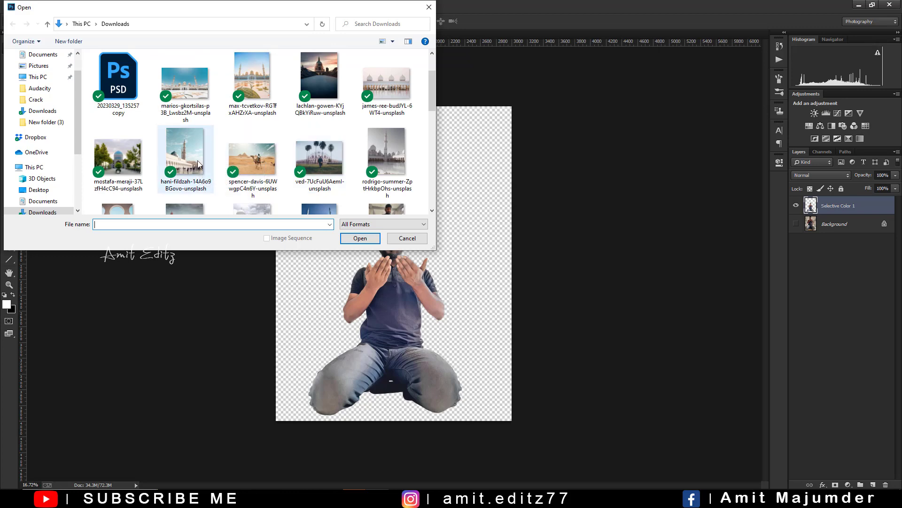
click(193, 159)
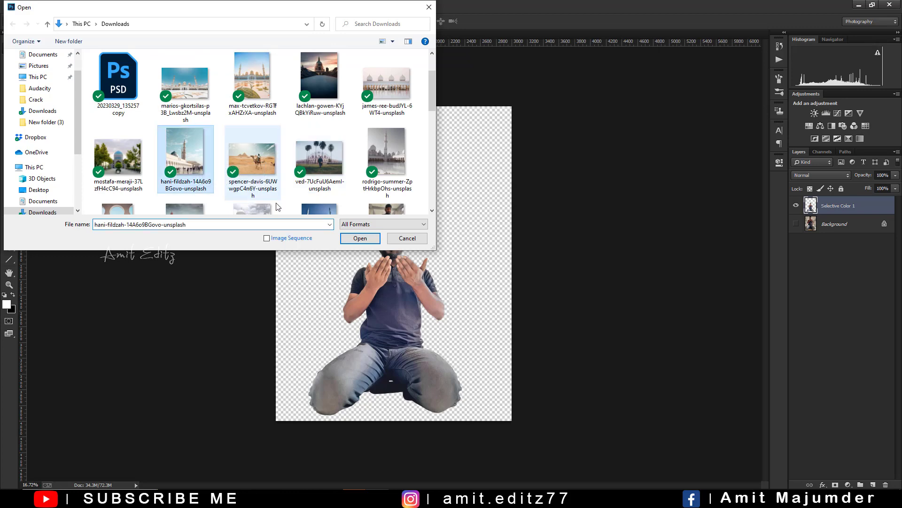
click(387, 155)
click(360, 238)
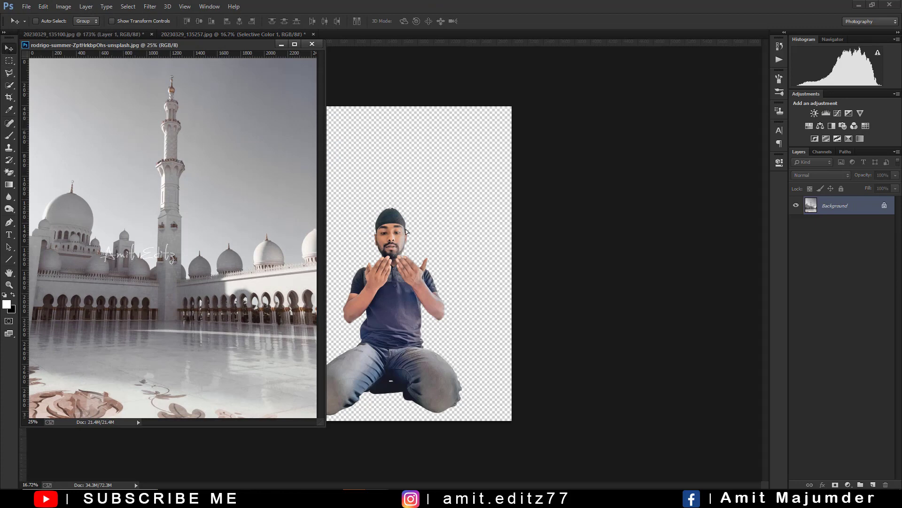
Step: Drag the mosque photo into the composite below Selective Color 1 and start enlarging it
mouse_move(188, 201)
mouse_down()
mouse_move(423, 279)
mouse_move(409, 215)
mouse_move(411, 225)
mouse_up()
drag(811, 205, 804, 255)
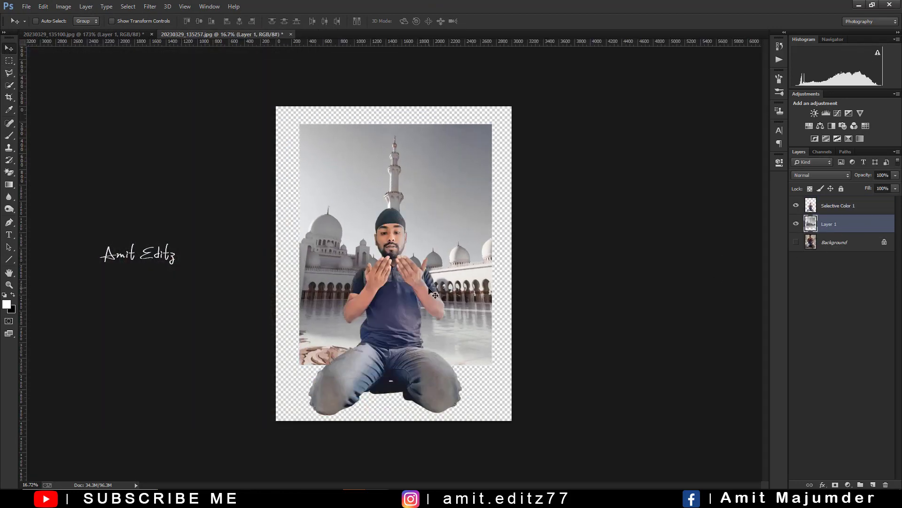
key(ctrl+t)
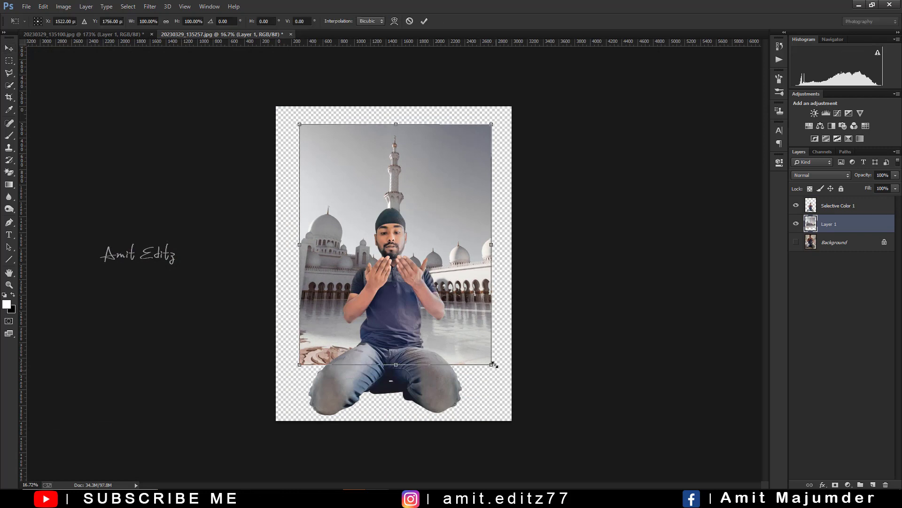
drag(491, 363, 544, 429)
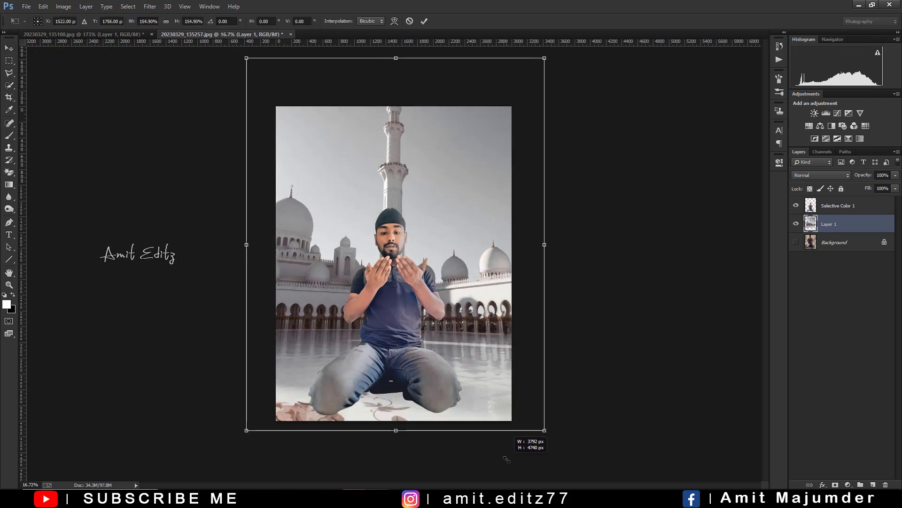
drag(472, 394, 472, 379)
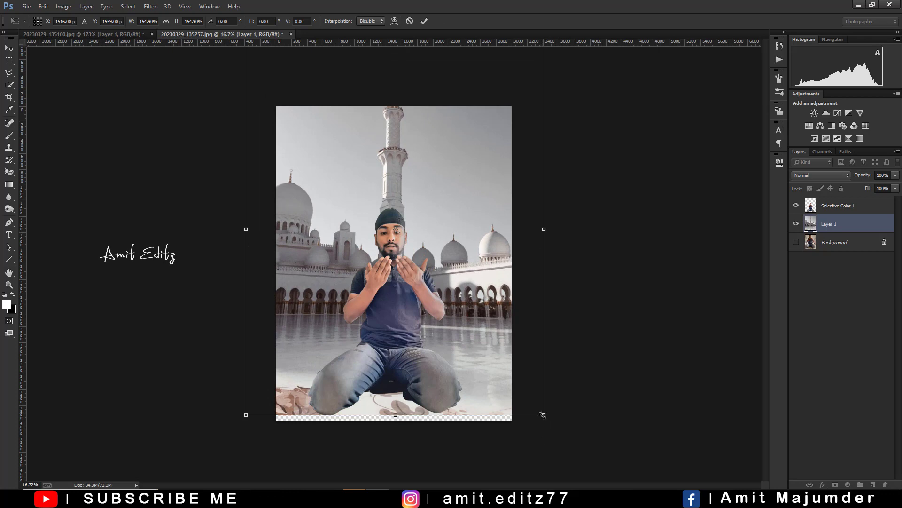
drag(543, 415, 566, 439)
drag(477, 398, 474, 379)
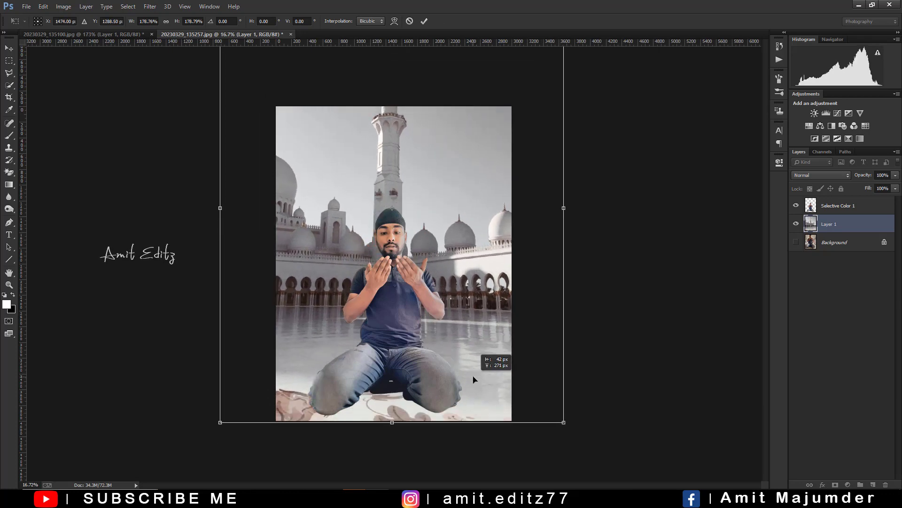
mouse_move(565, 416)
mouse_down()
mouse_move(572, 449)
mouse_move(605, 474)
mouse_up()
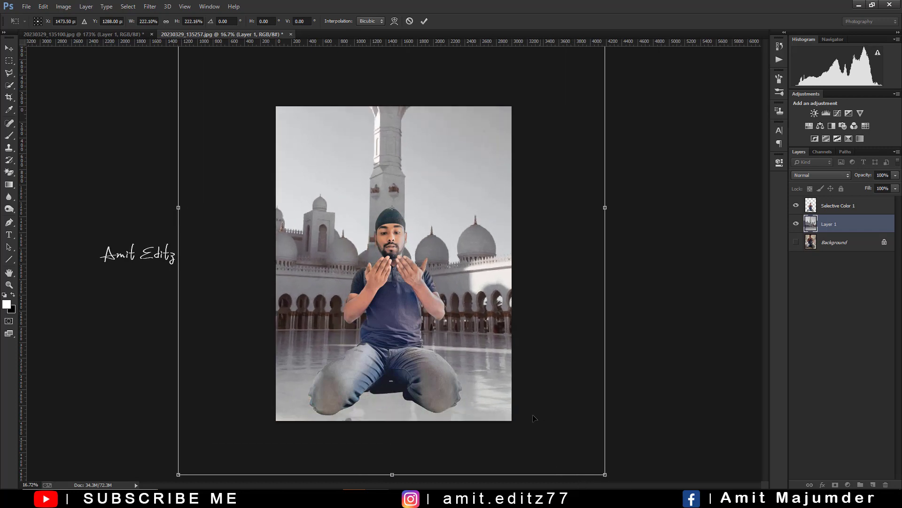
Step: Scale the mosque photo to about 208%, shift it to show the minaret, and commit
mouse_move(536, 428)
mouse_down()
mouse_move(529, 375)
mouse_move(519, 367)
mouse_move(520, 400)
mouse_move(506, 368)
mouse_up()
scroll(558, 426, down, 2)
mouse_move(469, 320)
mouse_down()
mouse_move(474, 352)
mouse_move(472, 336)
mouse_up()
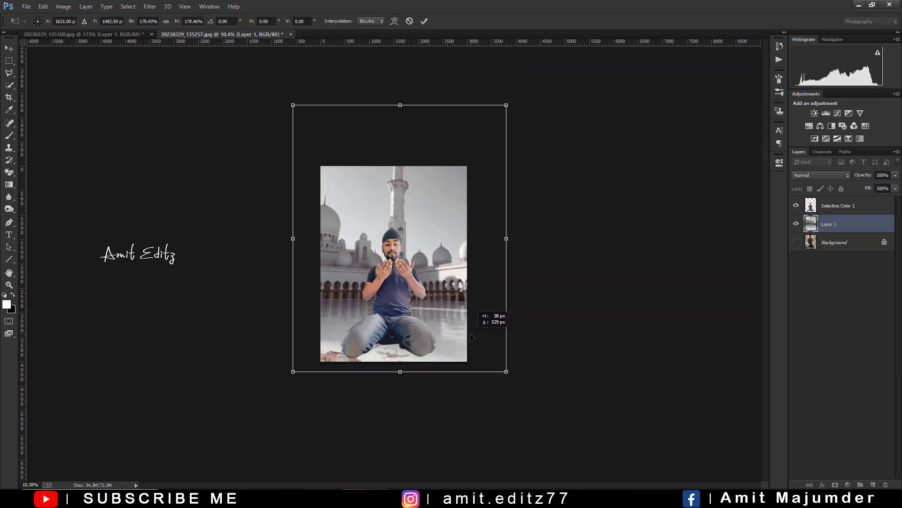
drag(522, 381, 540, 401)
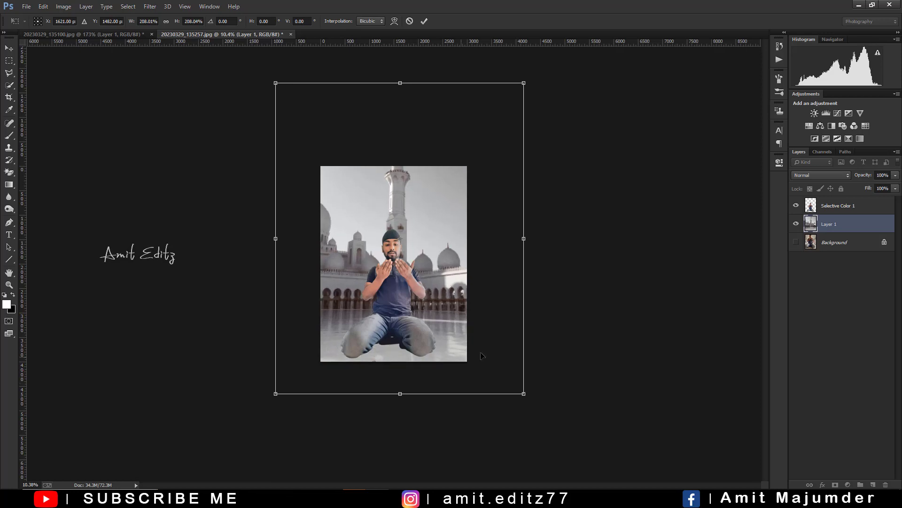
drag(439, 357, 420, 348)
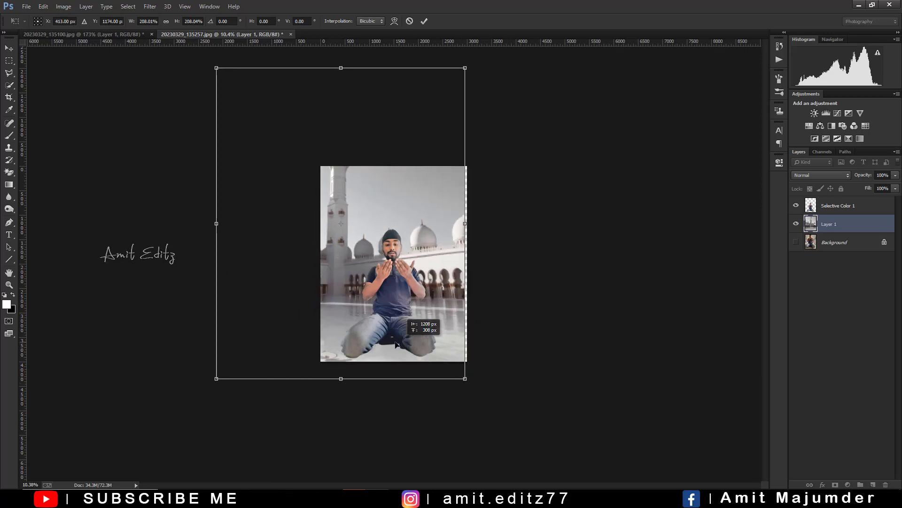
drag(420, 347, 412, 337)
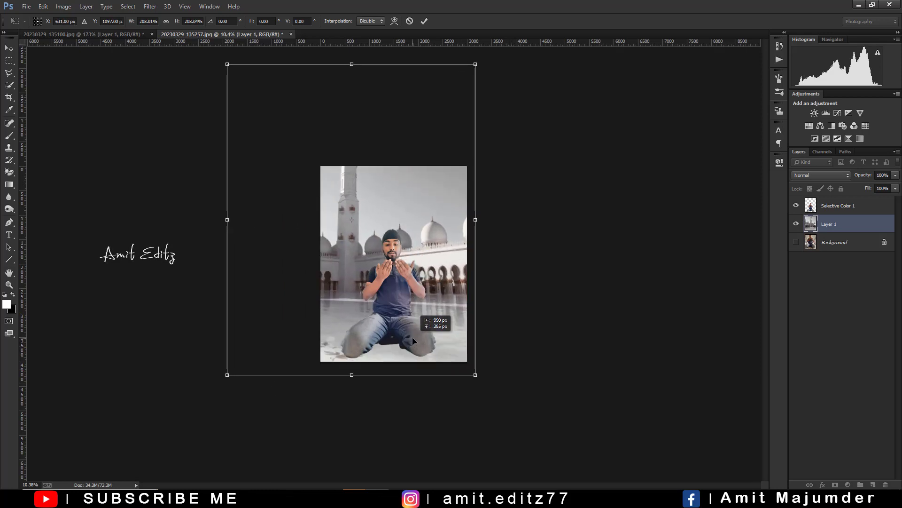
key(Return)
key(ctrl+plus)
key(ctrl+plus)
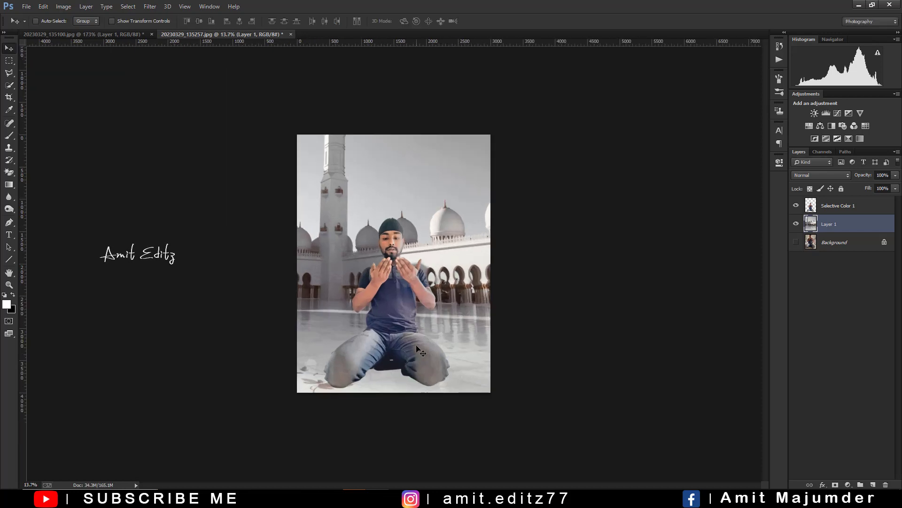
Step: Open the sarvaswa-tandon cloudy-sky mosque photo and drag it into the composite as Layer 2
click(27, 7)
click(24, 22)
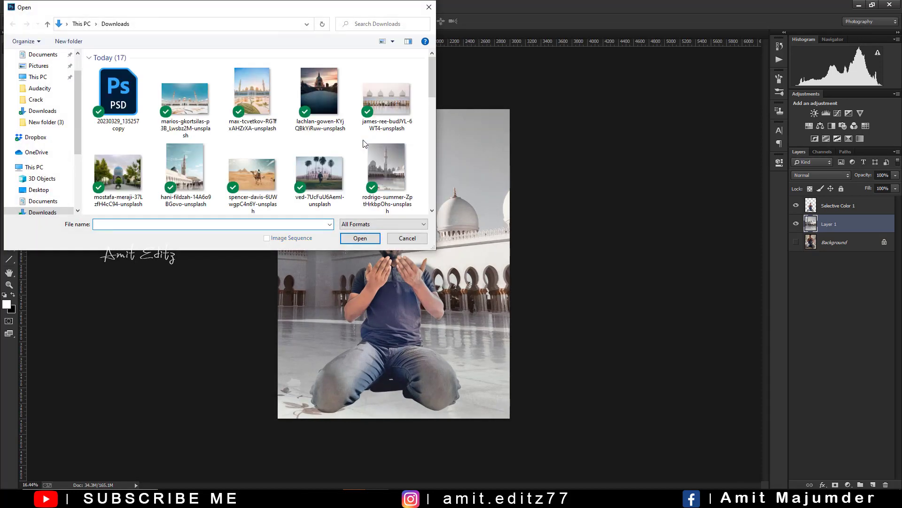
click(252, 85)
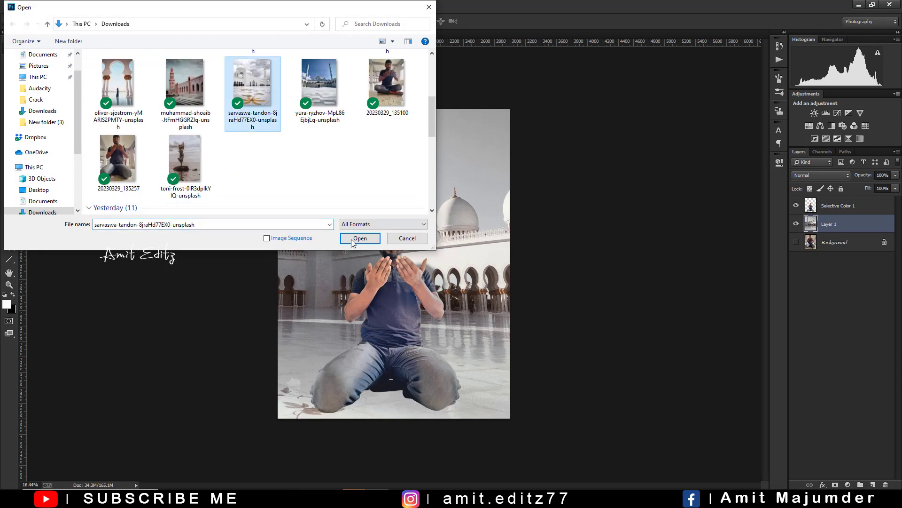
click(360, 238)
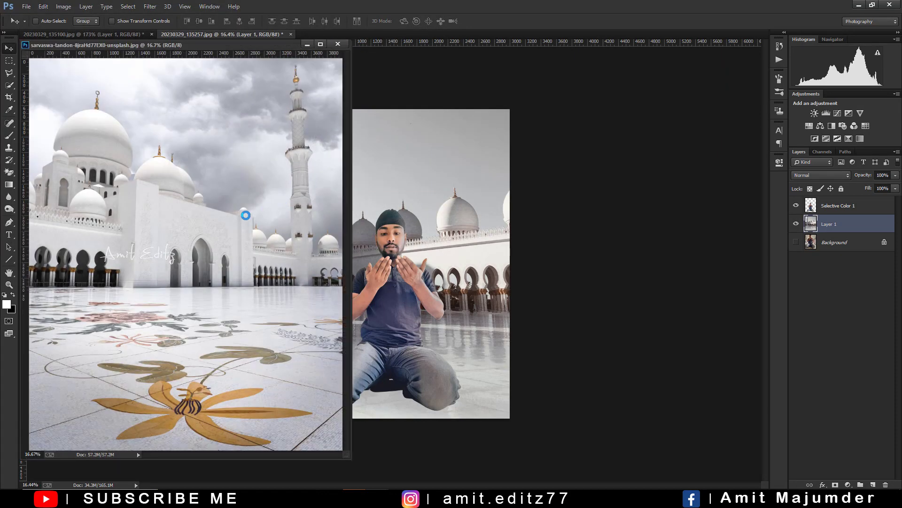
mouse_move(354, 68)
mouse_down()
mouse_move(409, 190)
mouse_move(312, 255)
mouse_move(415, 258)
mouse_move(436, 289)
mouse_up()
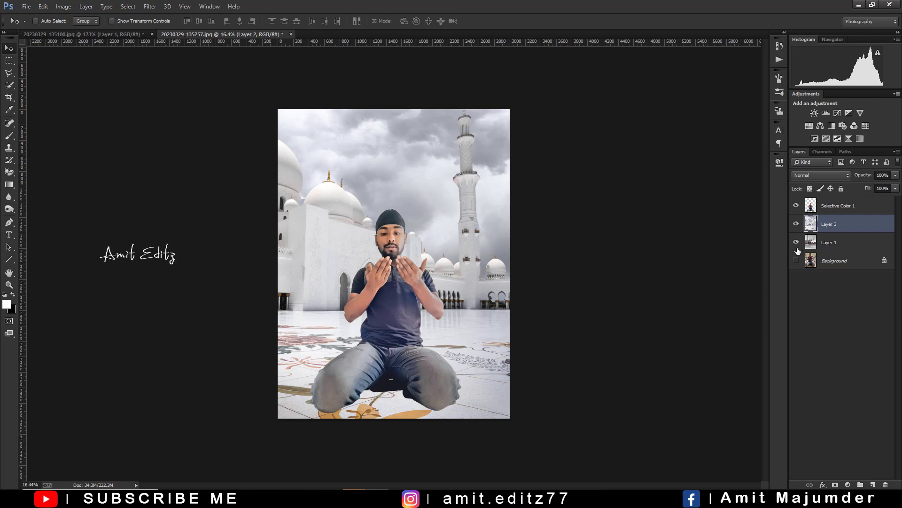
Step: Add a Selective Color layer clipped to Layer 2 with Whites Cyan +23, Magenta -10, Yellow +36, Black +9
click(848, 485)
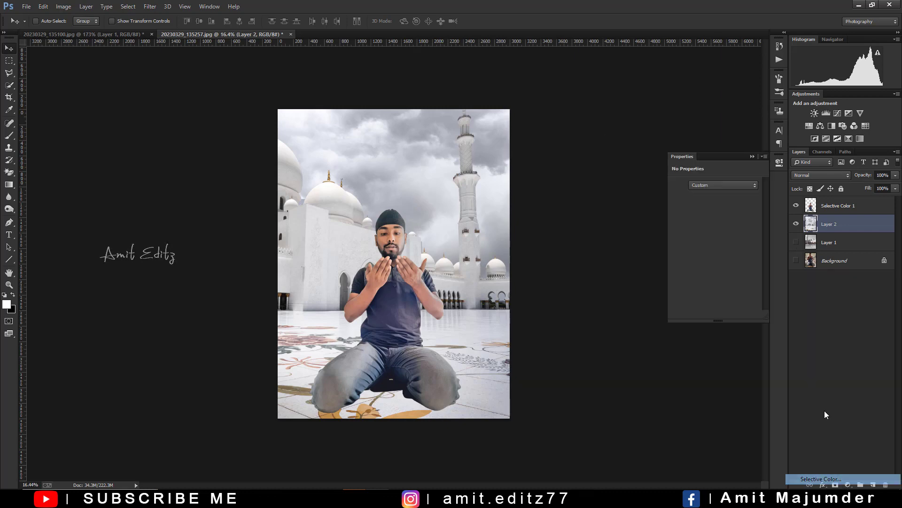
click(716, 198)
click(712, 252)
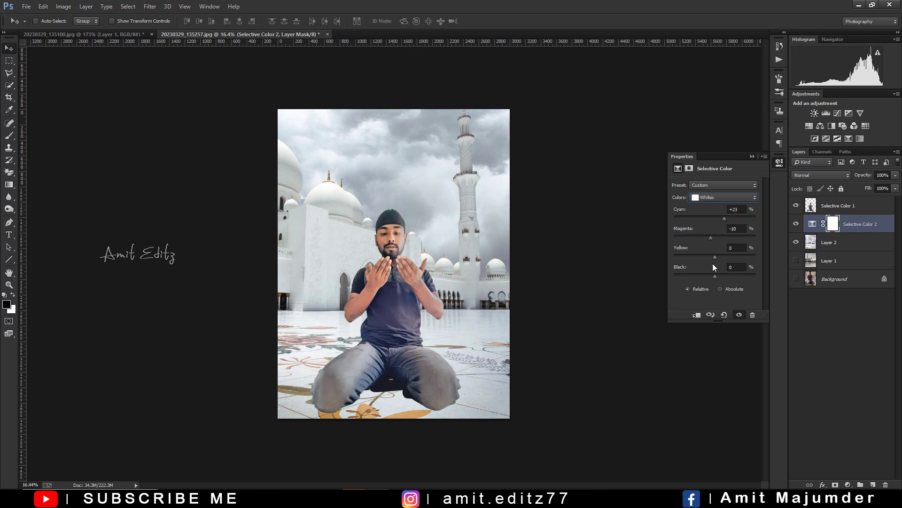
click(696, 314)
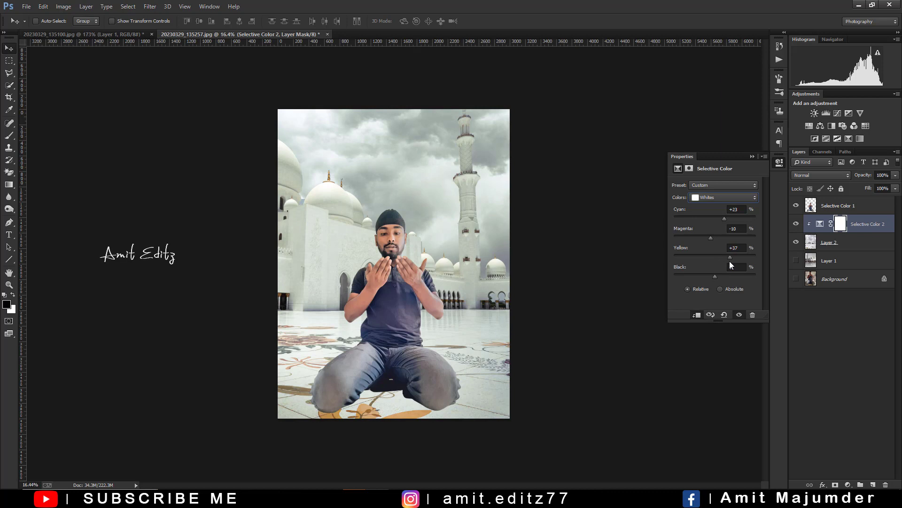
mouse_move(715, 276)
mouse_down()
mouse_move(701, 277)
mouse_move(722, 278)
mouse_up()
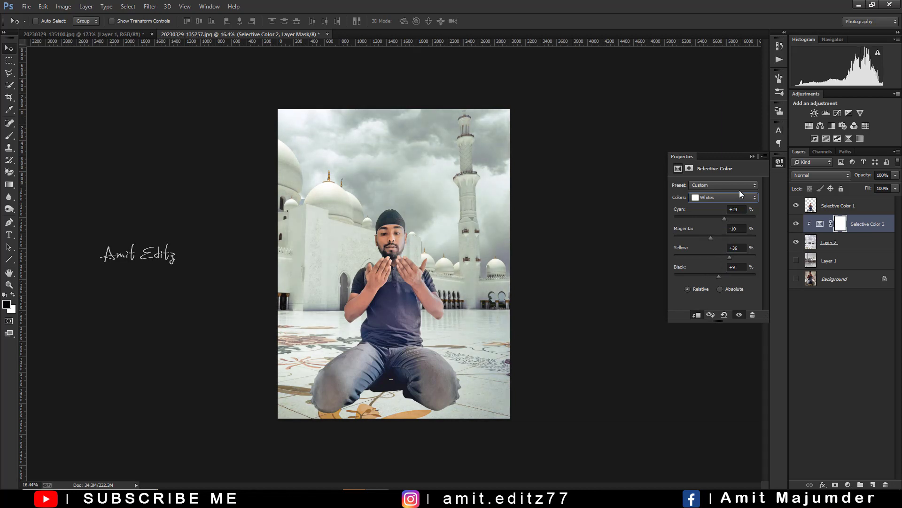
click(752, 157)
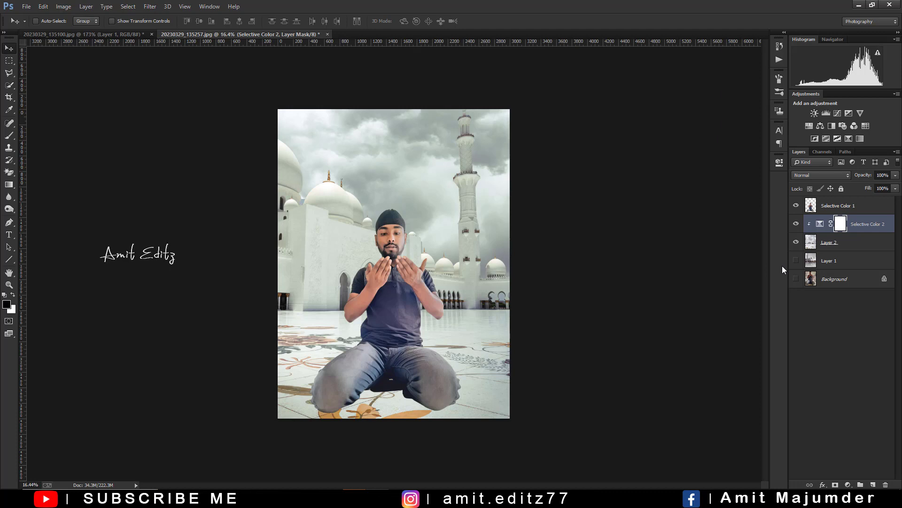
Step: Merge the Whites Selective Color adjustment into the cloudy mosque layer
ctrl+click(840, 245)
right_click(841, 245)
click(757, 343)
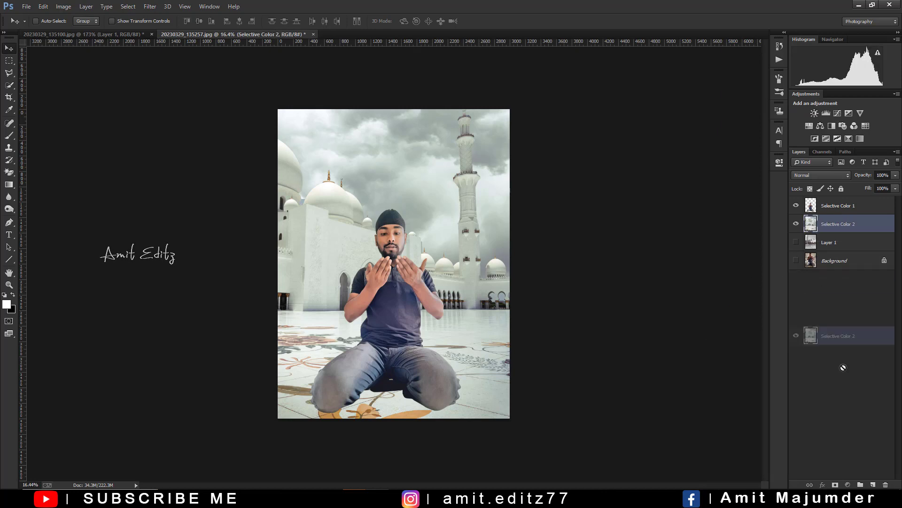
Step: Duplicate the backdrop and apply a 19 px Tilt-Shift blur focused on the man's knee band
drag(844, 227, 873, 485)
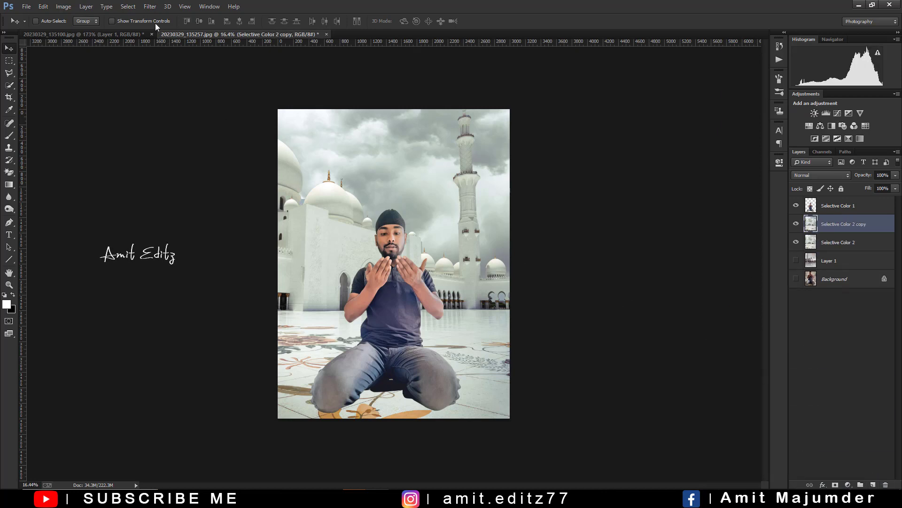
click(150, 7)
mouse_move(154, 119)
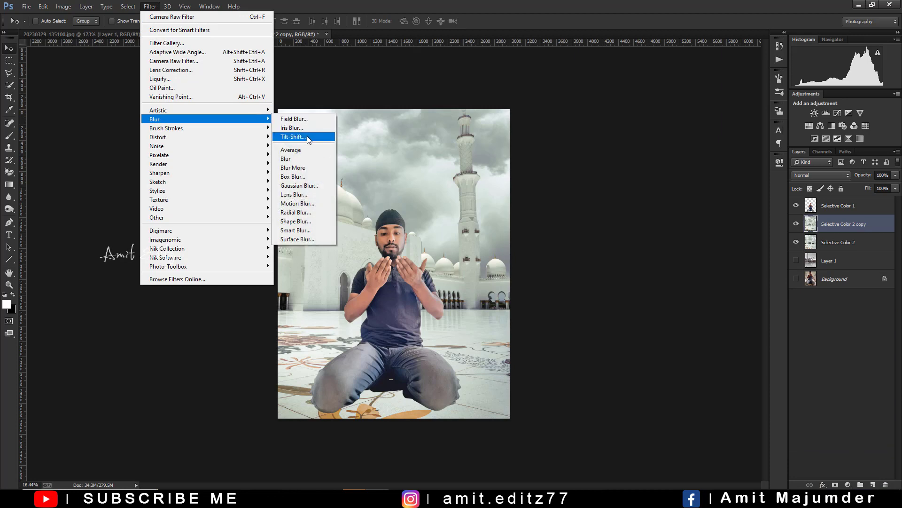
click(307, 136)
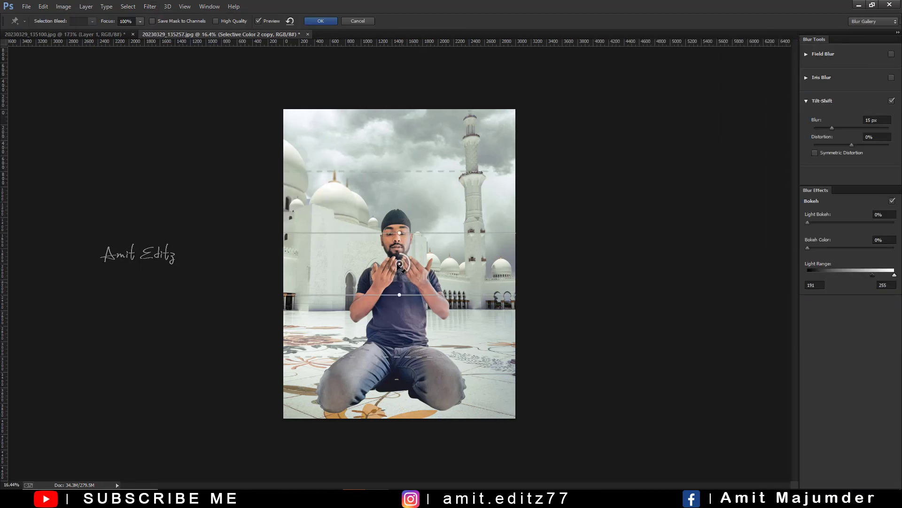
drag(401, 266, 402, 436)
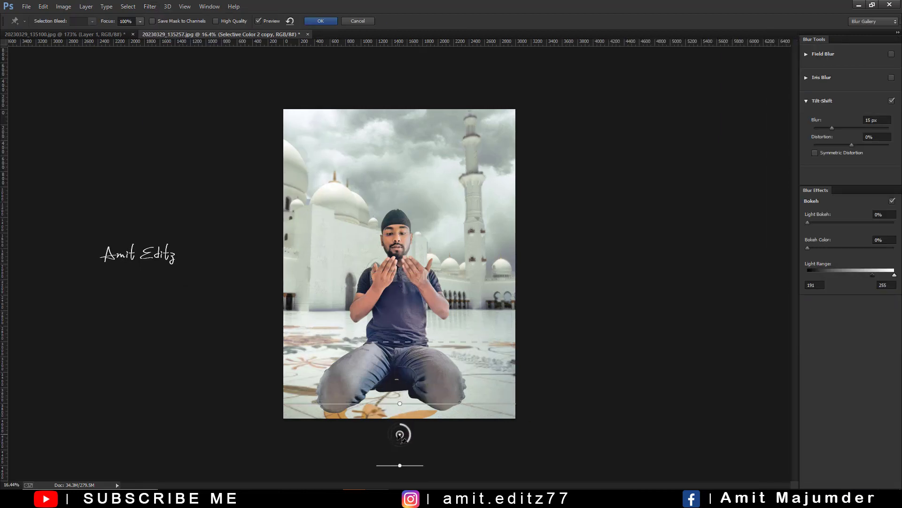
drag(833, 127, 837, 128)
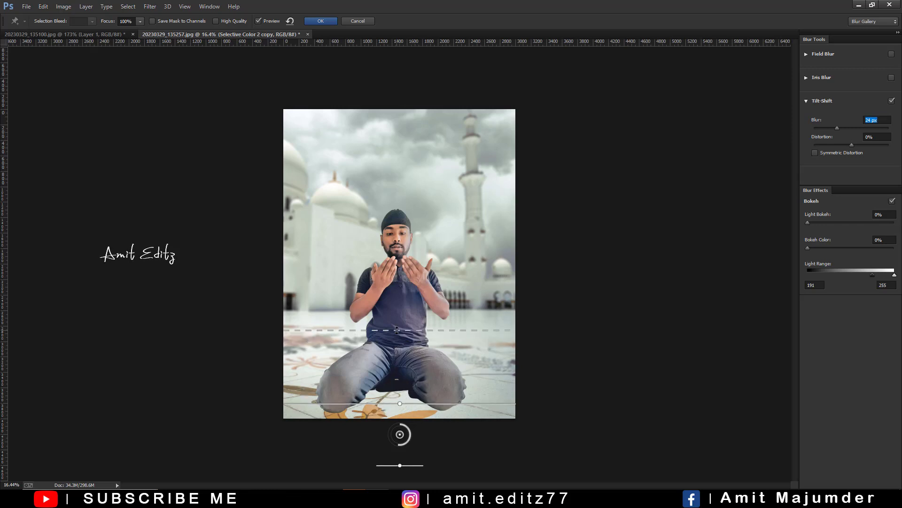
drag(398, 319, 399, 318)
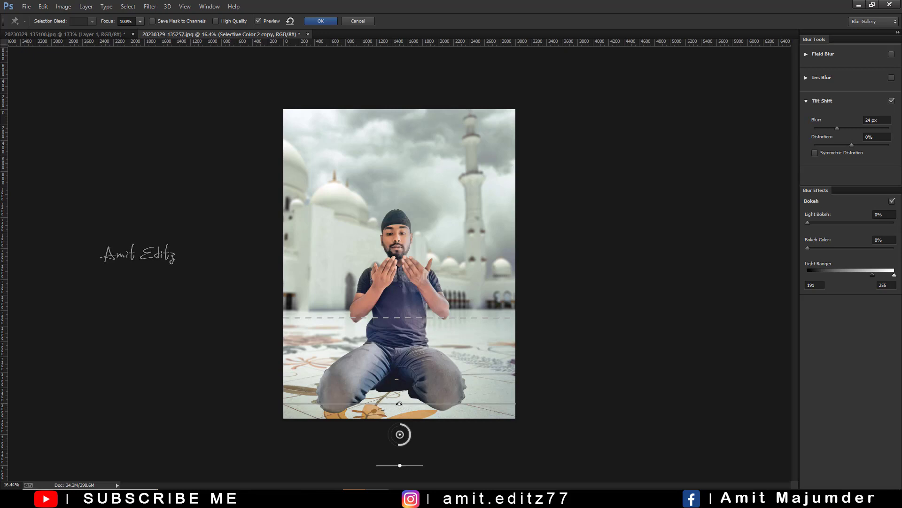
mouse_move(399, 432)
mouse_down()
mouse_move(401, 422)
mouse_move(390, 438)
mouse_move(401, 451)
mouse_up()
drag(400, 434, 401, 426)
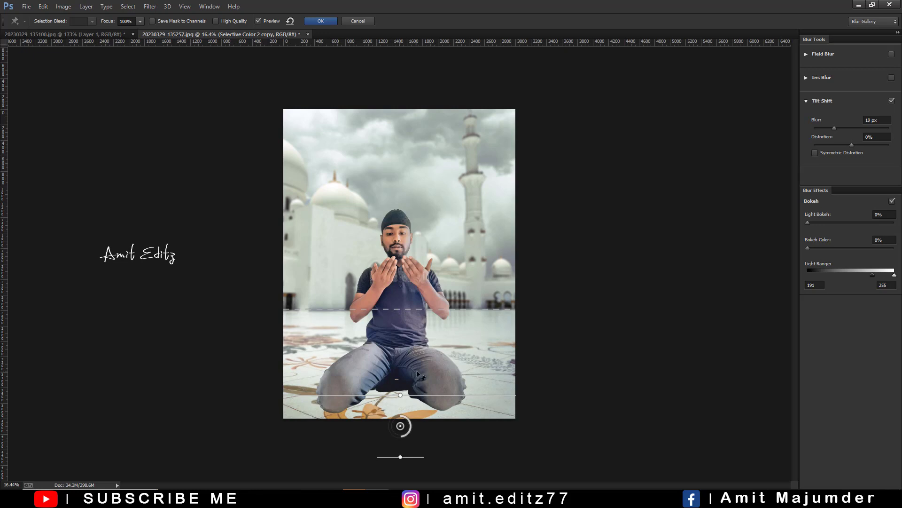
click(313, 23)
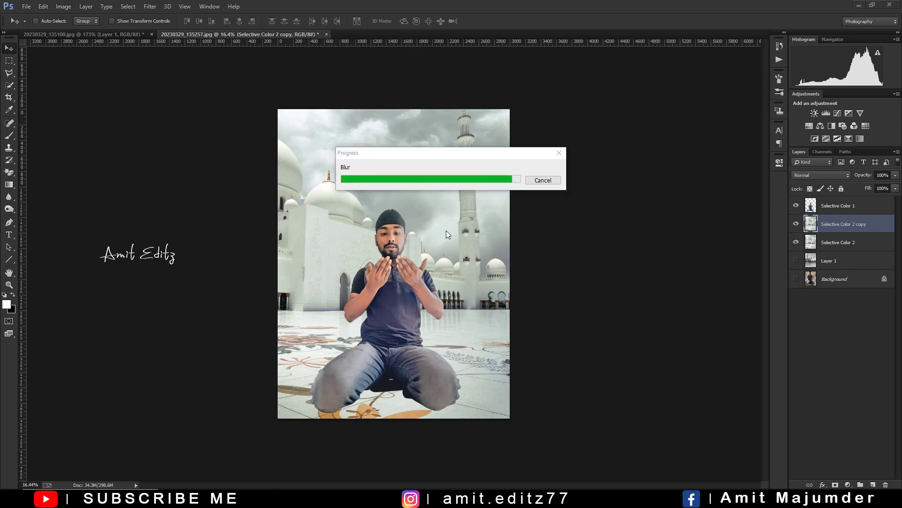
Step: Add a black Solid Color fill layer and invert its mask to hide it
click(850, 485)
click(816, 280)
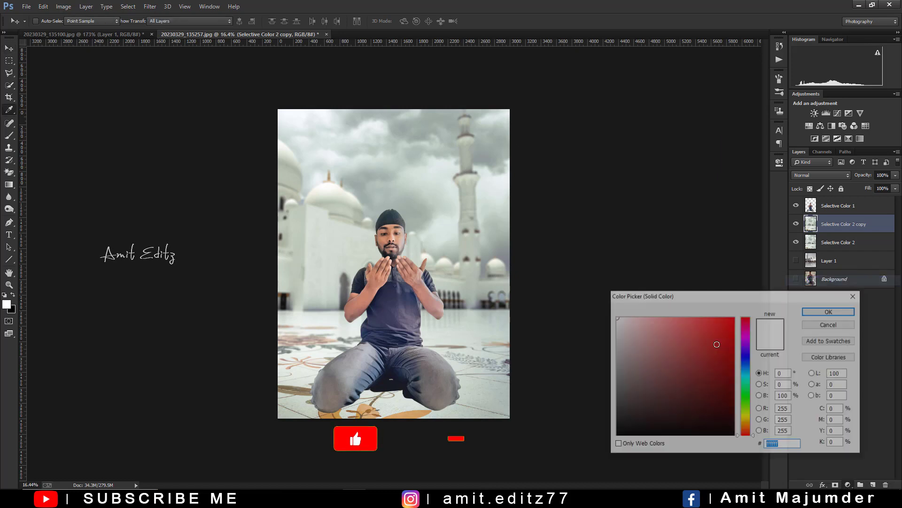
click(831, 310)
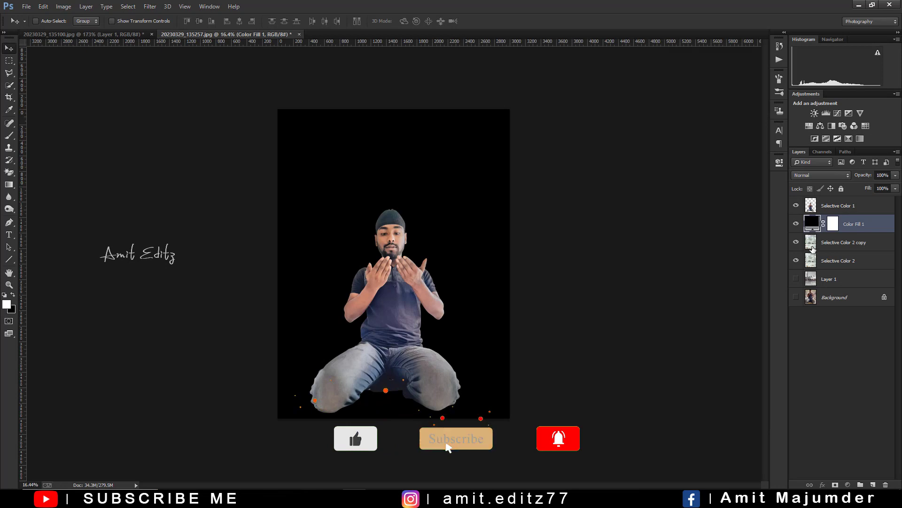
click(832, 224)
key(d)
key(ctrl+i)
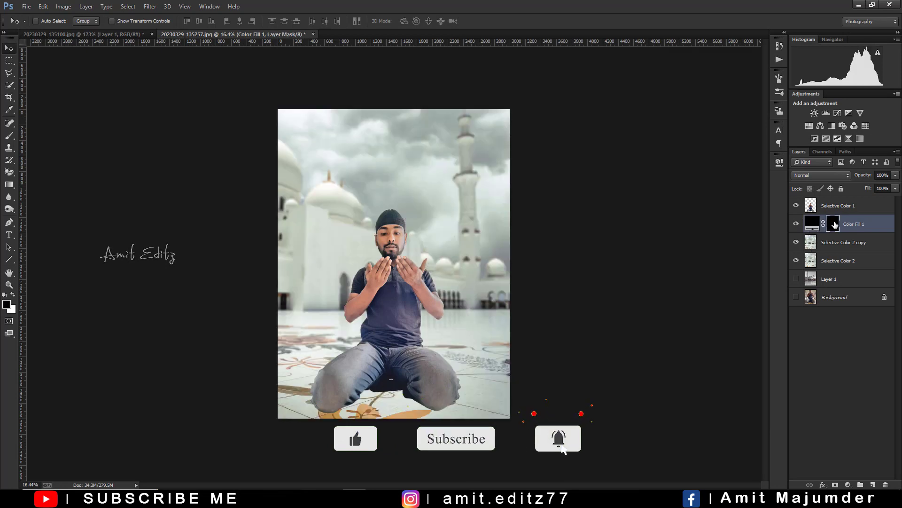
Step: With a large flattened soft brush, paint white on the mask beneath the kneeling man
key(b)
right_click(347, 263)
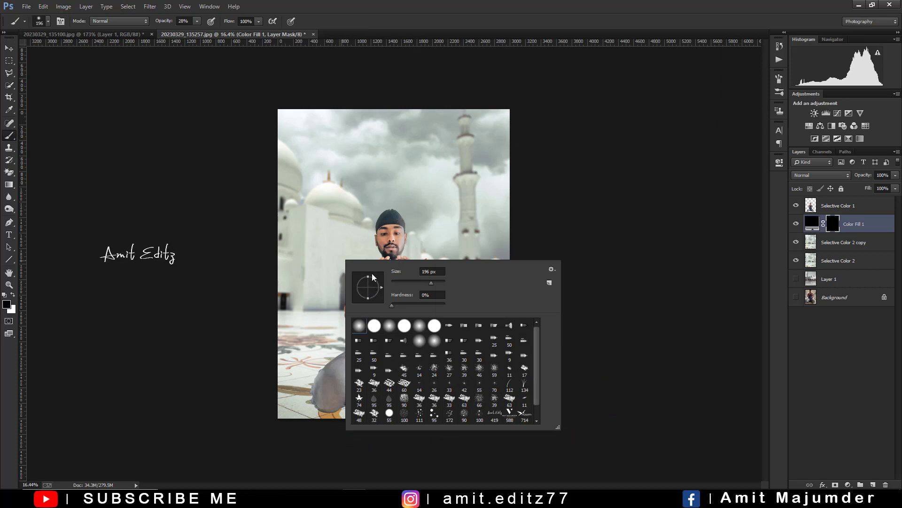
drag(368, 278, 369, 287)
click(235, 339)
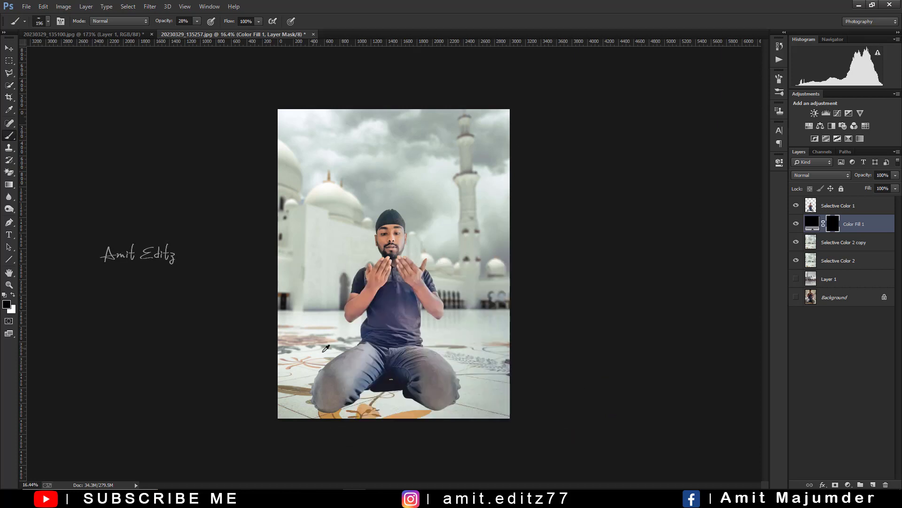
key(bracketright)
key(bracketright)
key(bracketright)
key(x)
drag(381, 391, 379, 384)
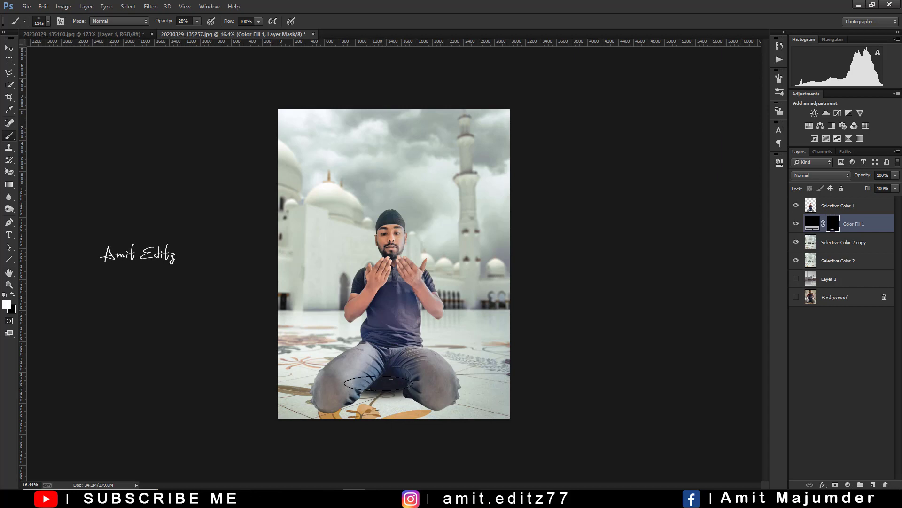
Step: Zoom into the man's legs and enlarge the brush to a broad ellipse
scroll(379, 398, up, 3)
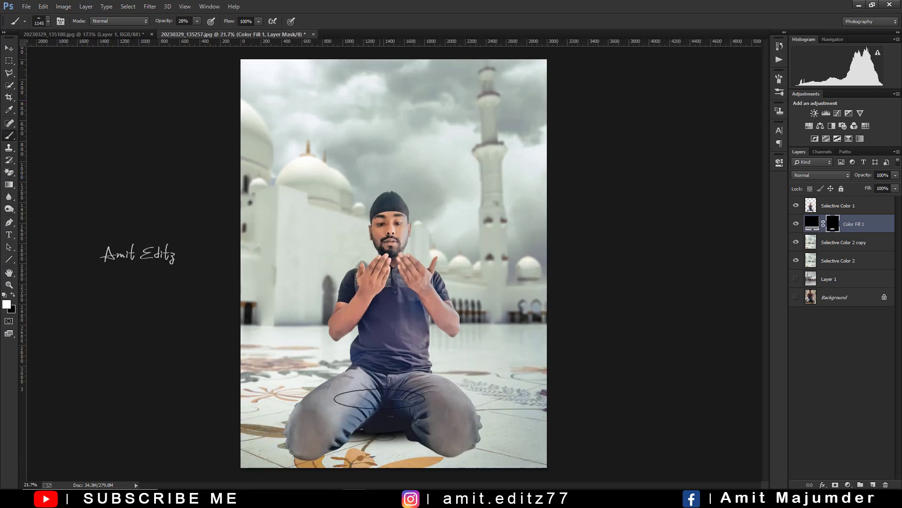
scroll(357, 397, up, 2)
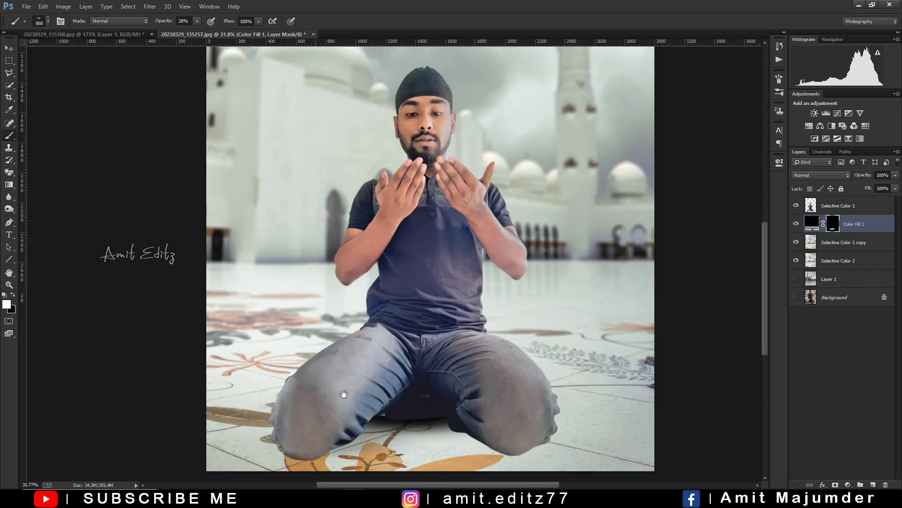
scroll(343, 394, up, 1)
drag(344, 385, 343, 408)
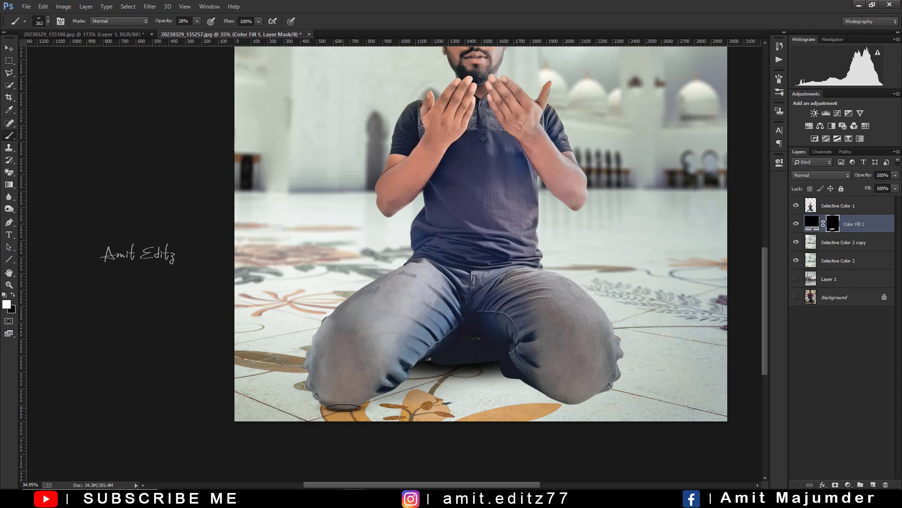
drag(343, 408, 357, 408)
drag(334, 371, 198, 346)
drag(454, 376, 438, 379)
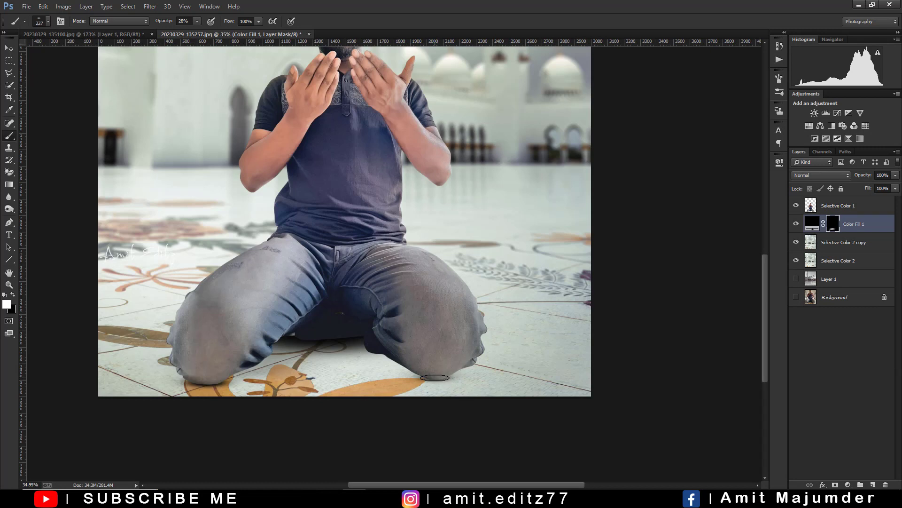
drag(470, 391, 433, 368)
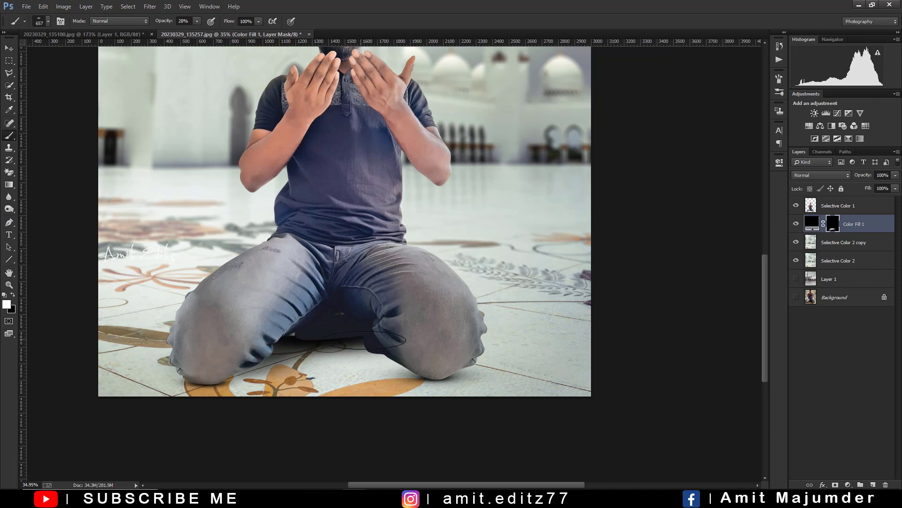
Step: At 11% brush opacity, paint deeper shadow under the knees and crotch on the fill mask
drag(169, 22, 175, 22)
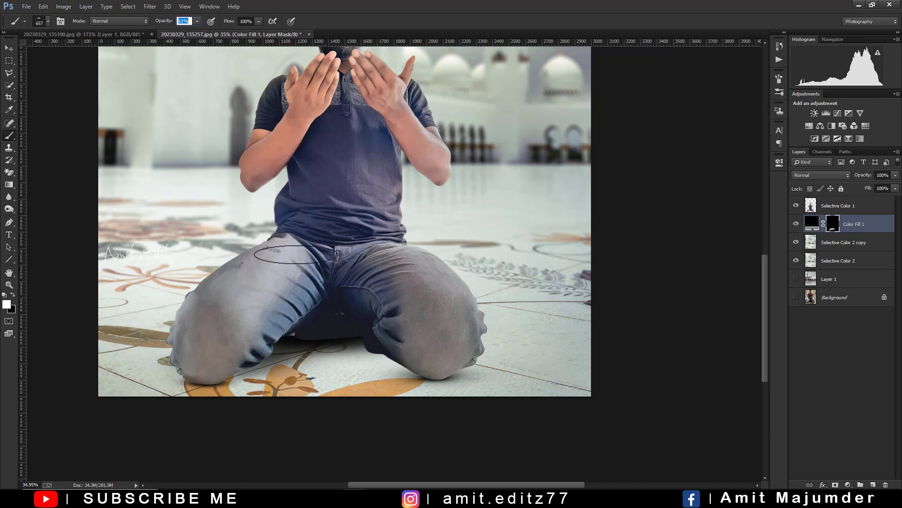
key(1)
key(1)
drag(328, 348, 334, 329)
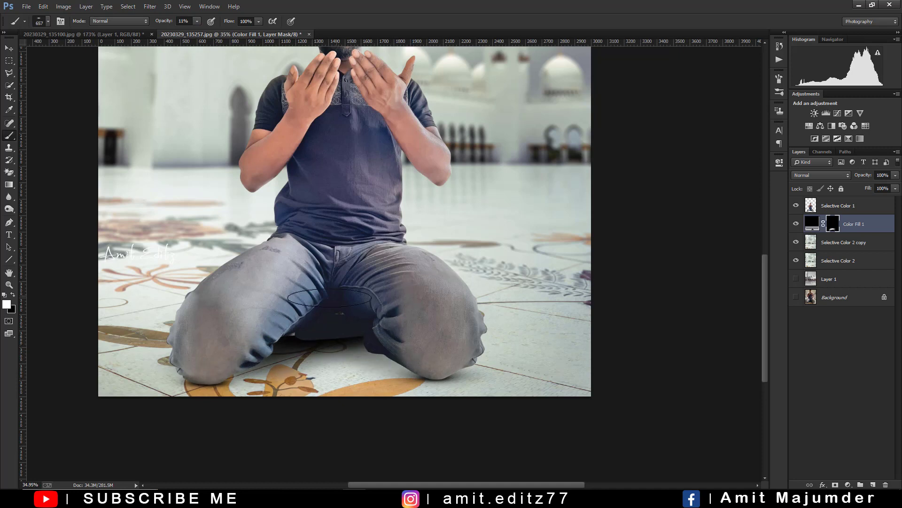
scroll(331, 308, down, 2)
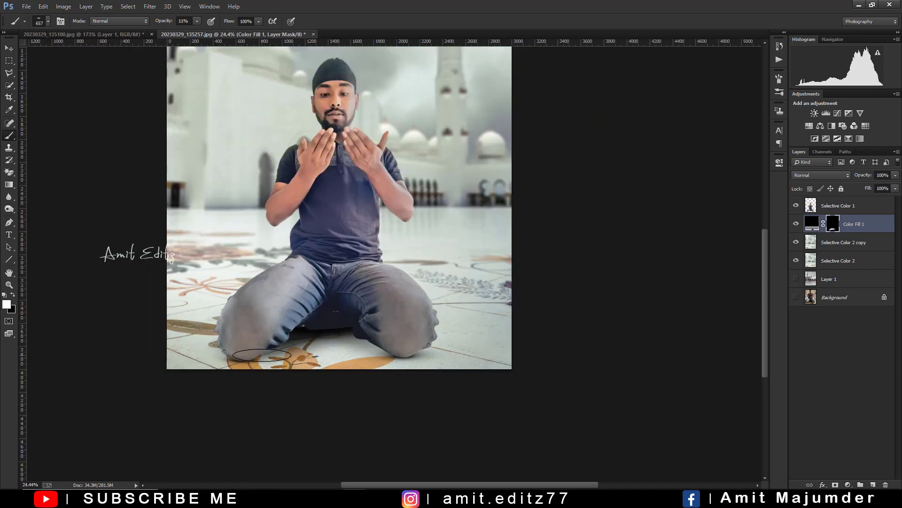
scroll(368, 346, down, 2)
drag(353, 346, 372, 347)
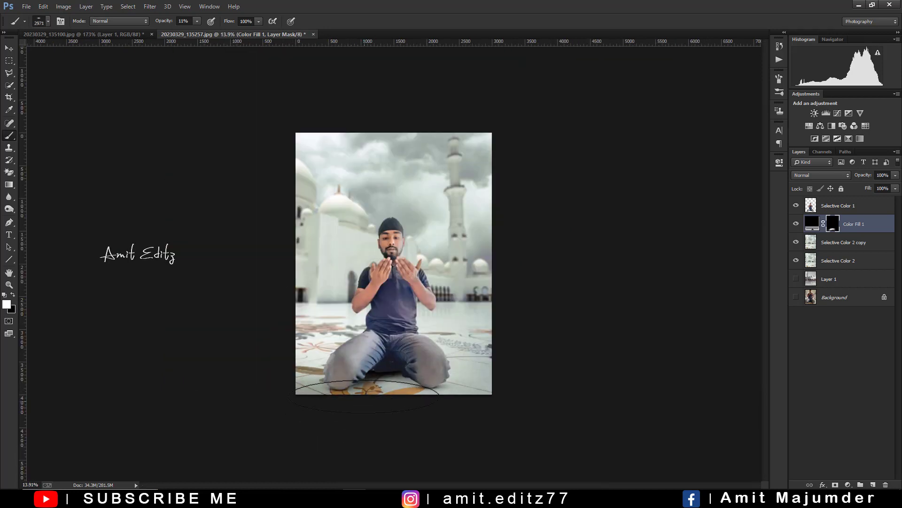
scroll(127, 385, down, 1)
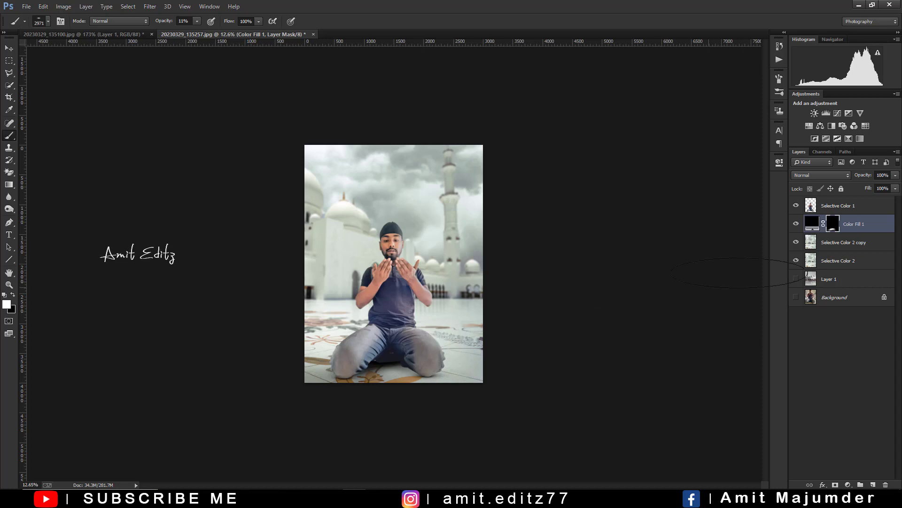
click(847, 204)
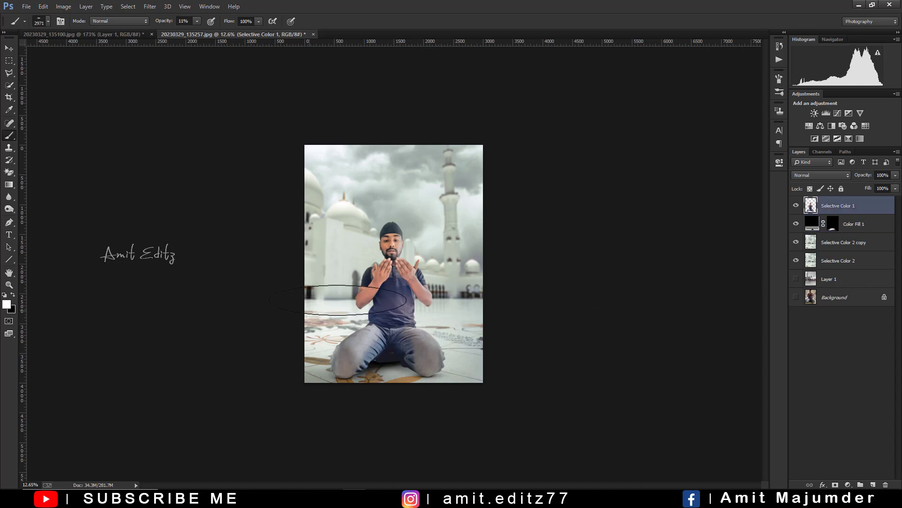
Step: Add a Hue/Saturation layer clipped to Selective Color 1, lower its lightness, and invert its mask
scroll(536, 289, up, 1)
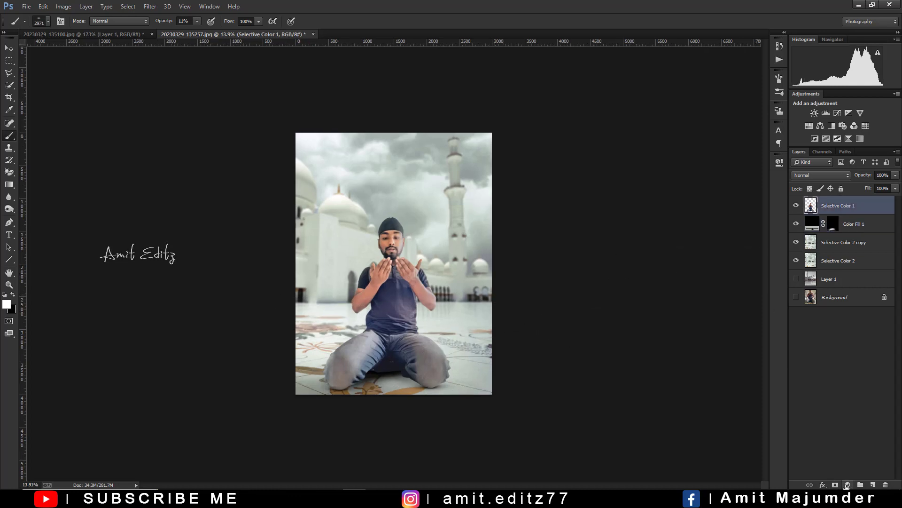
click(809, 126)
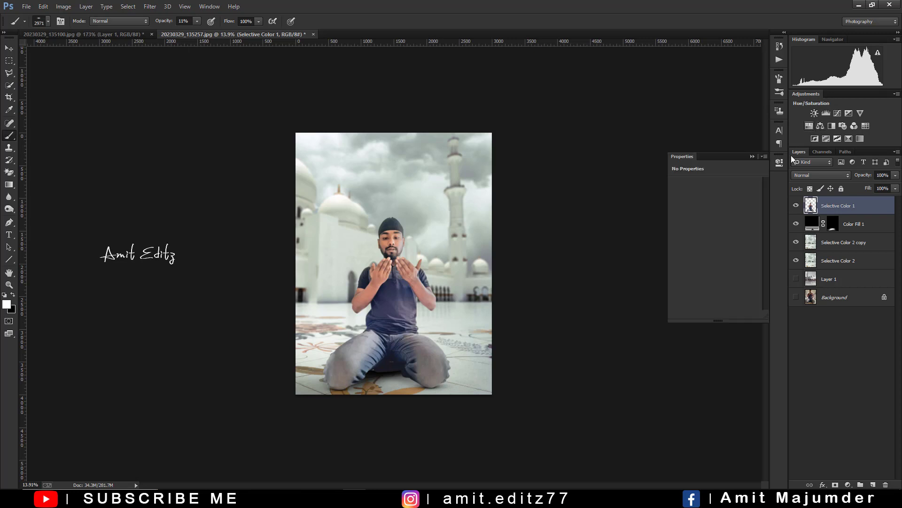
click(697, 315)
drag(715, 258, 684, 258)
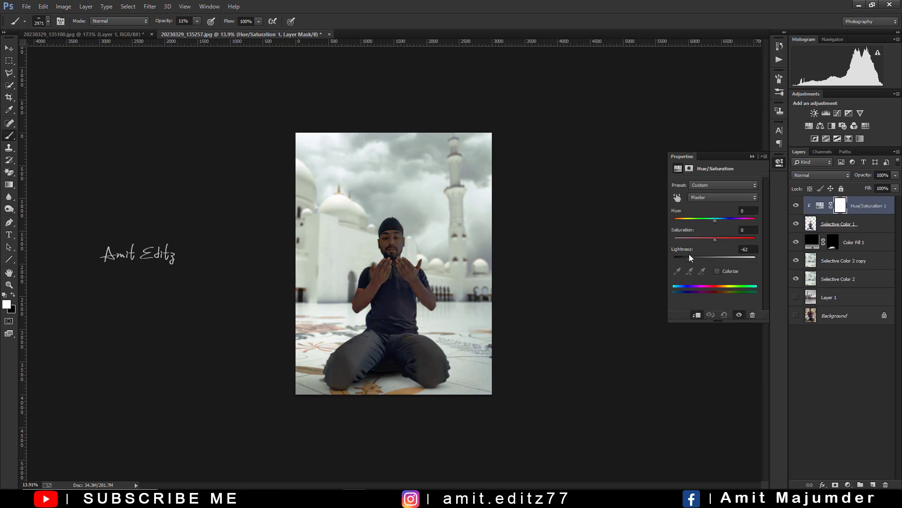
click(751, 157)
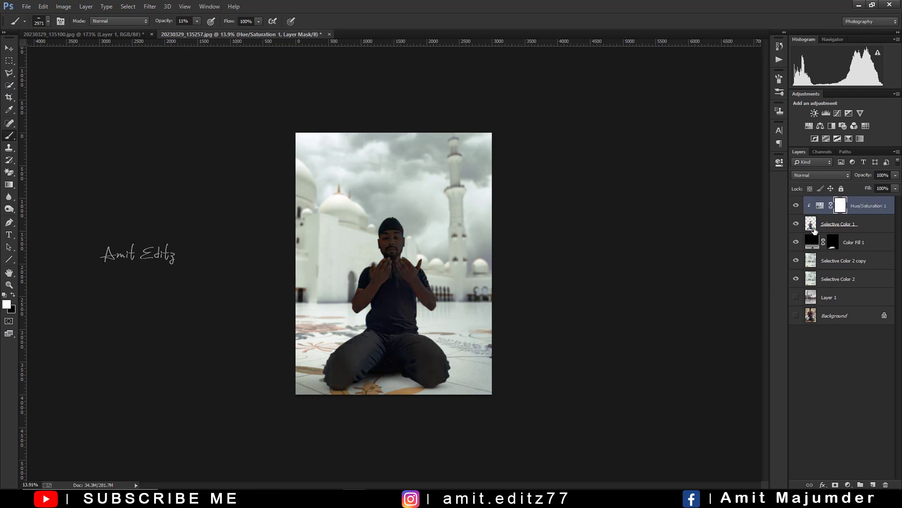
key(ctrl+i)
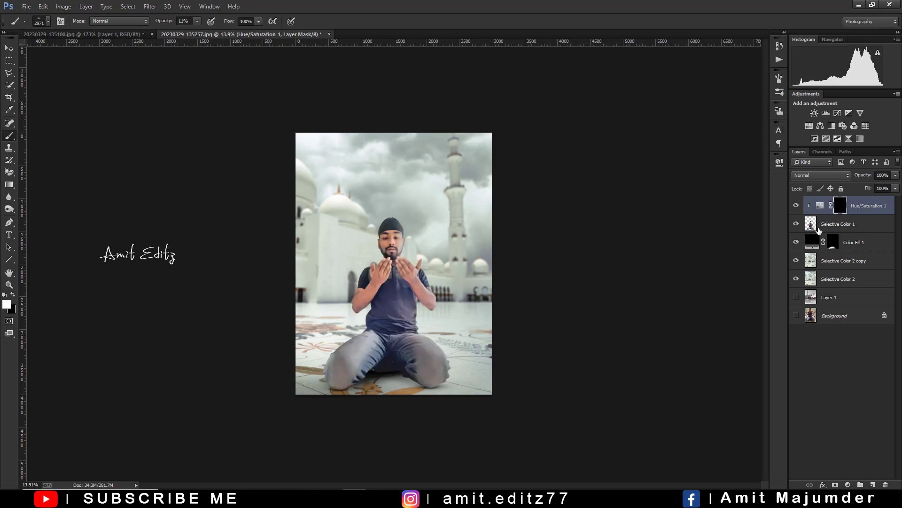
Step: Shrink the brush and softly paint the mask between the kneeling man's legs
right_click(334, 235)
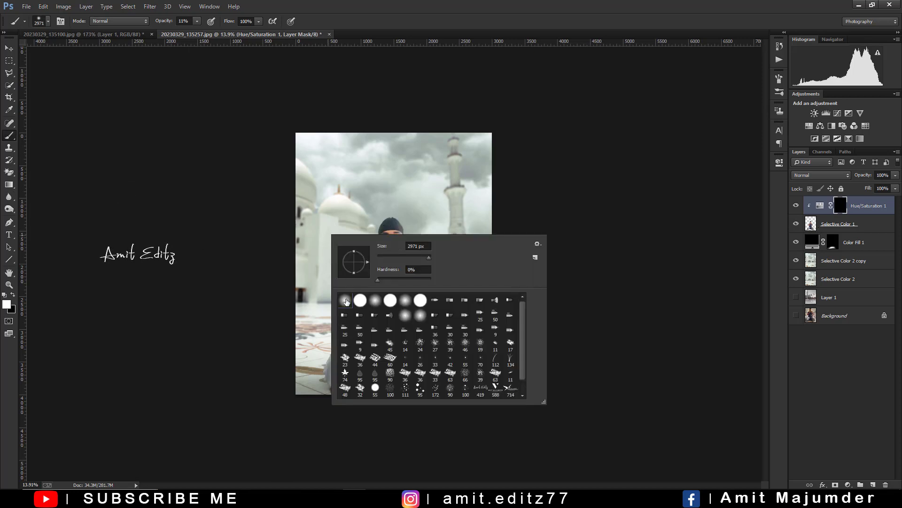
key(Escape)
scroll(394, 263, up, 2)
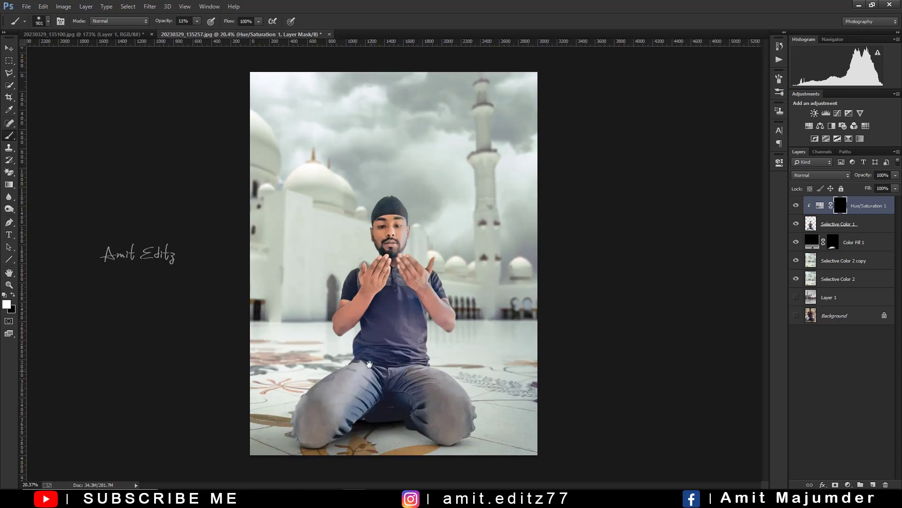
scroll(366, 295, up, 1)
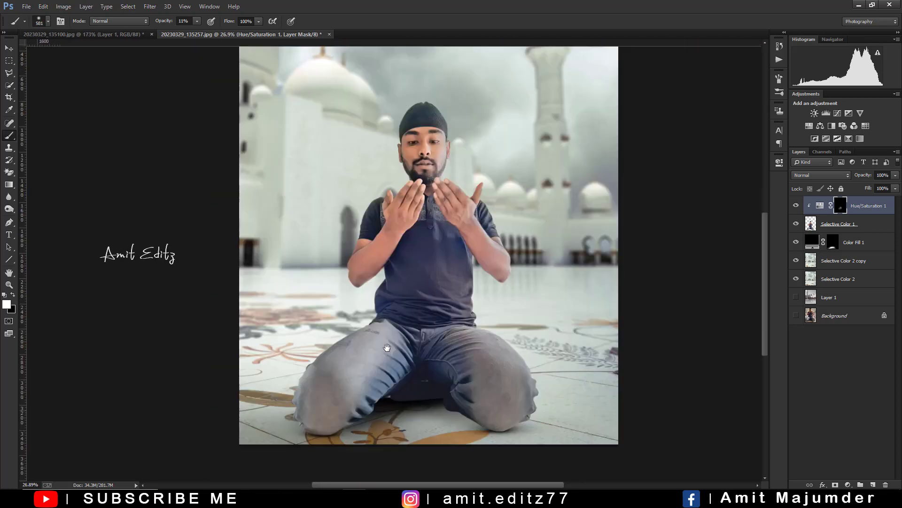
mouse_move(368, 470)
mouse_down()
mouse_move(396, 404)
mouse_move(329, 423)
mouse_move(339, 409)
mouse_move(302, 383)
mouse_move(347, 320)
mouse_move(314, 420)
mouse_move(479, 450)
mouse_up()
scroll(488, 445, up, 2)
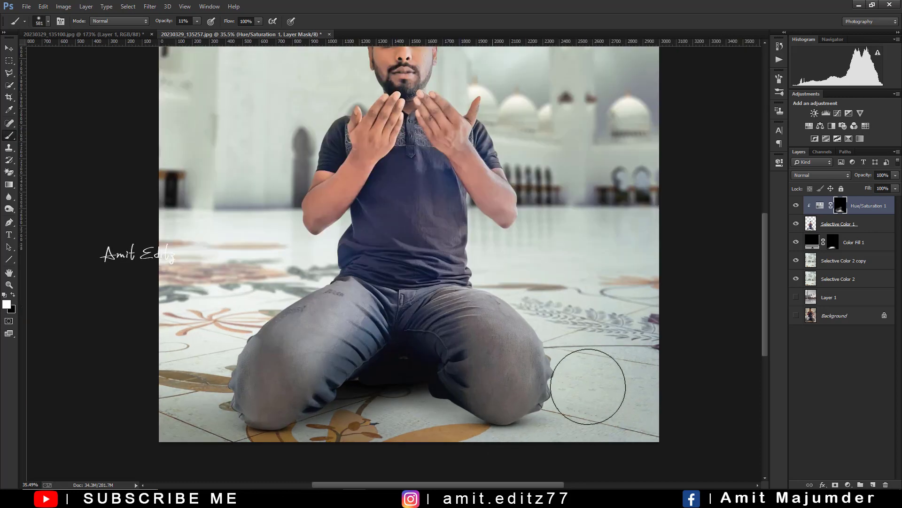
drag(553, 392, 496, 317)
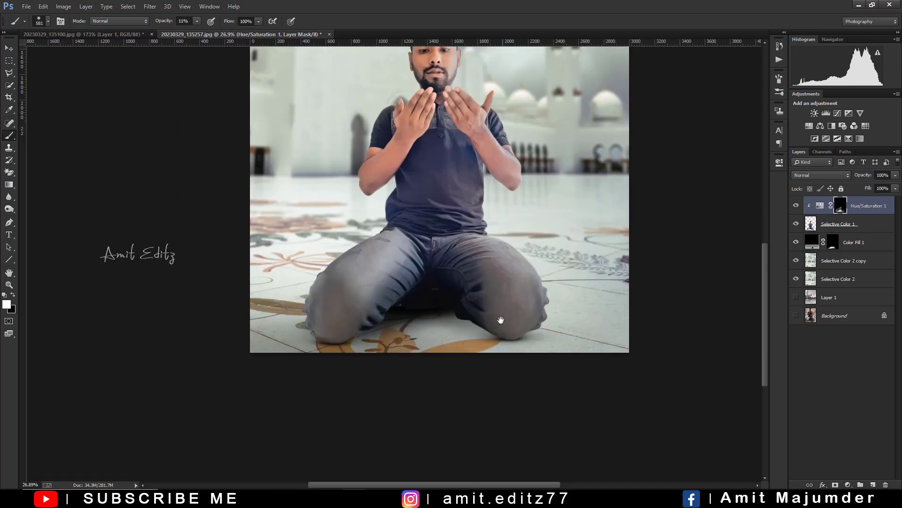
alt+right_click(516, 356)
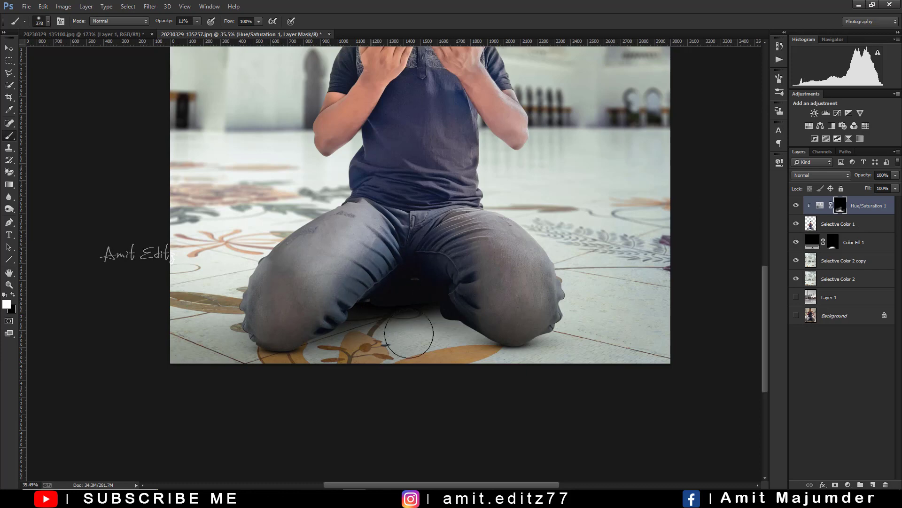
drag(414, 335, 437, 329)
Step: Blend the mask along the side of the shirt, then select Selective Color 1
scroll(451, 303, down, 2)
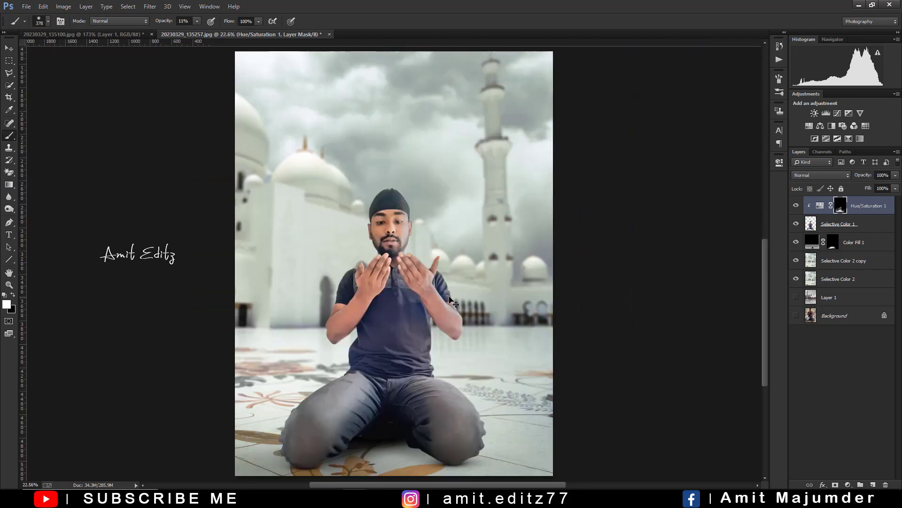
scroll(366, 306, up, 4)
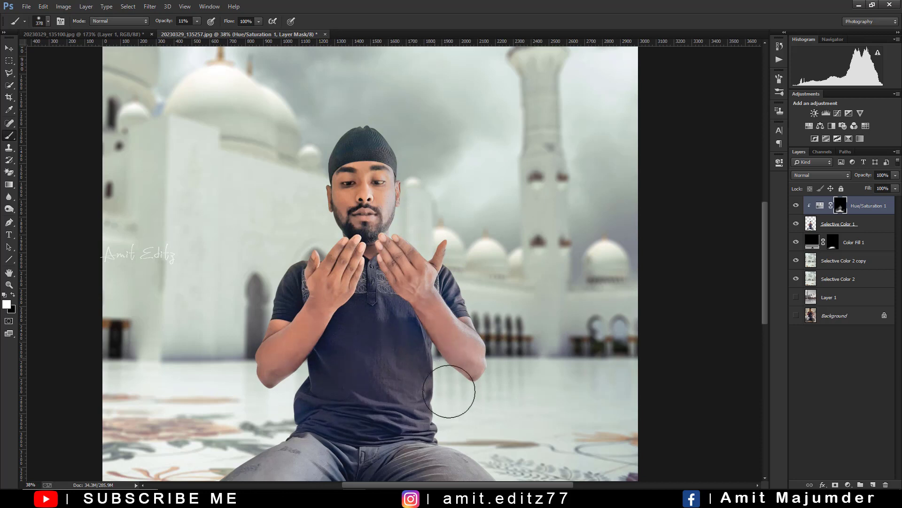
drag(313, 352, 279, 408)
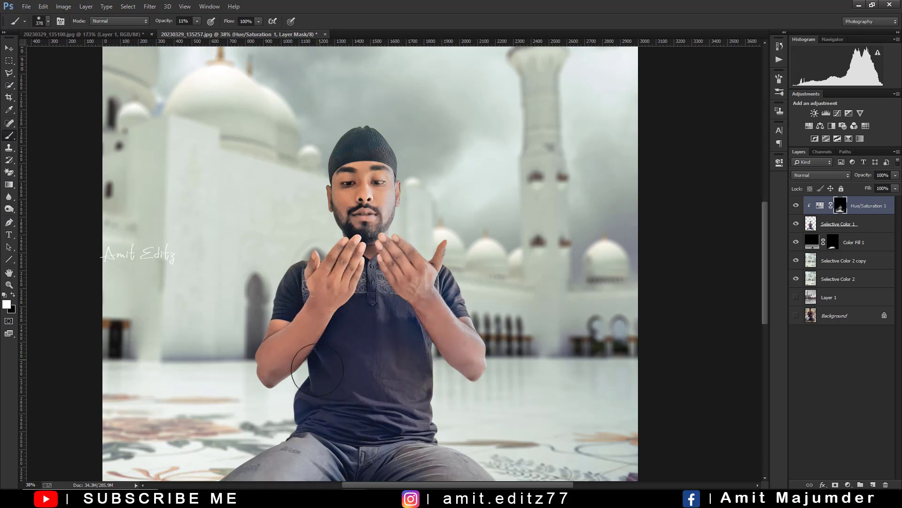
scroll(449, 387, down, 2)
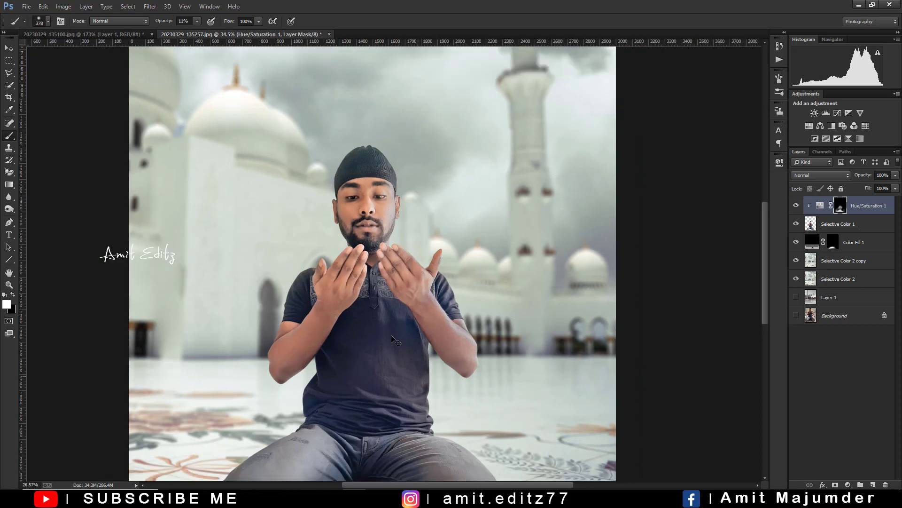
scroll(423, 366, down, 3)
scroll(420, 347, up, 2)
key(x)
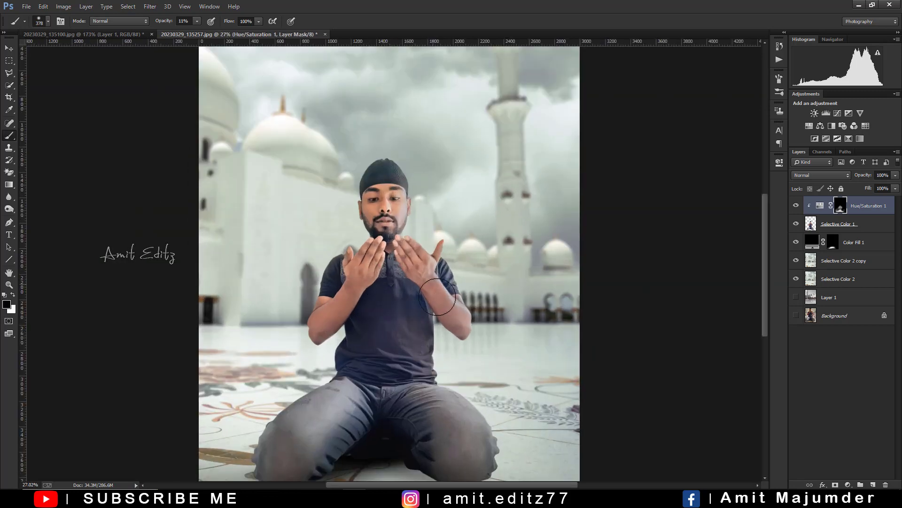
scroll(430, 275, down, 2)
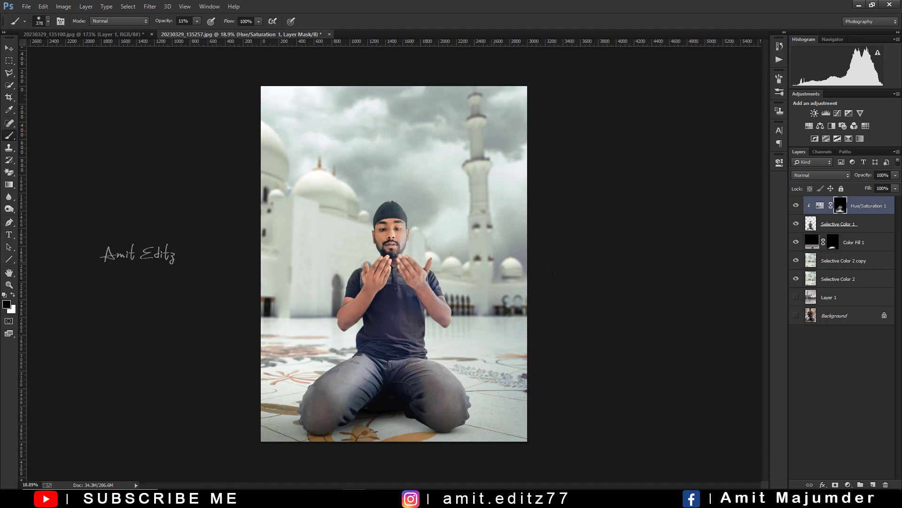
click(834, 233)
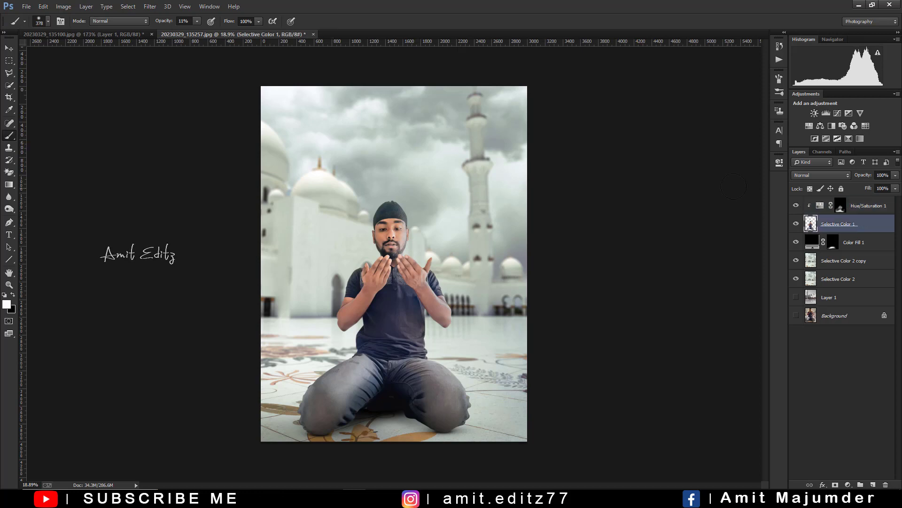
Step: Add a clipped Hue/Saturation layer colorized at Hue 178, Saturation 55, Lightness near +100
click(809, 126)
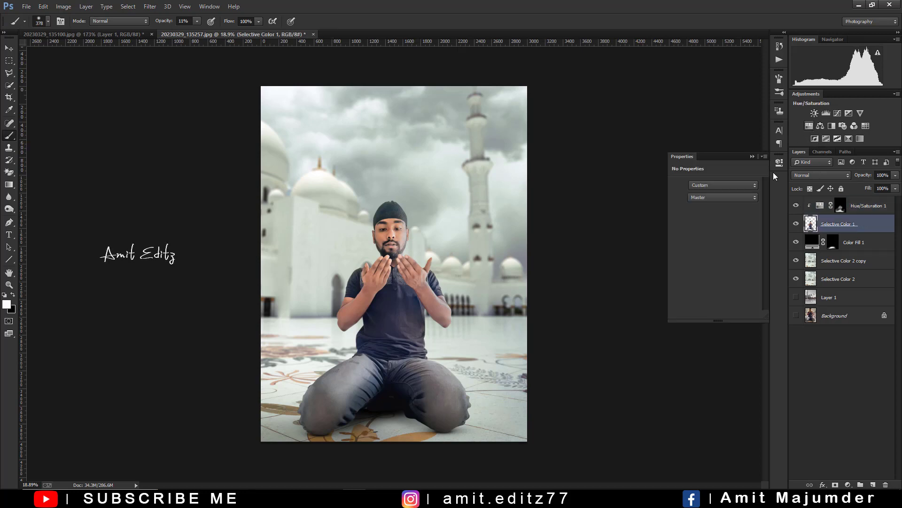
click(717, 270)
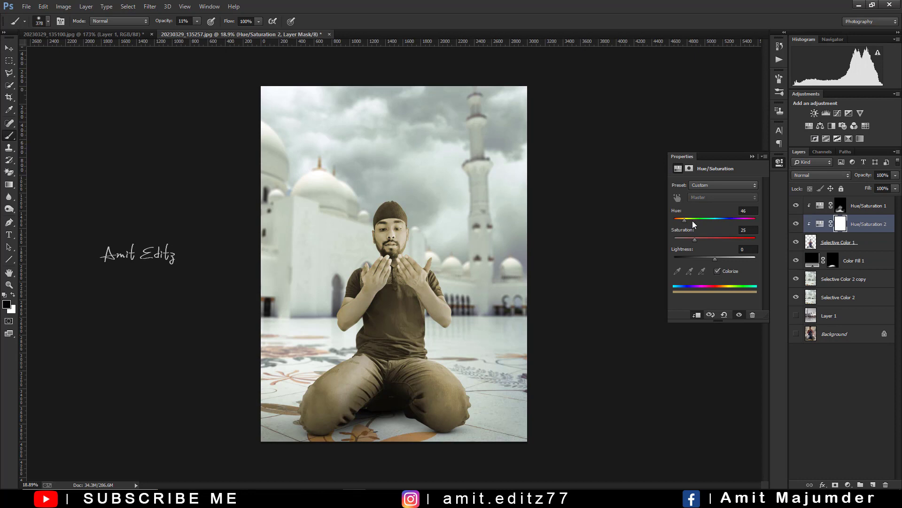
drag(685, 219, 704, 221)
drag(715, 258, 745, 260)
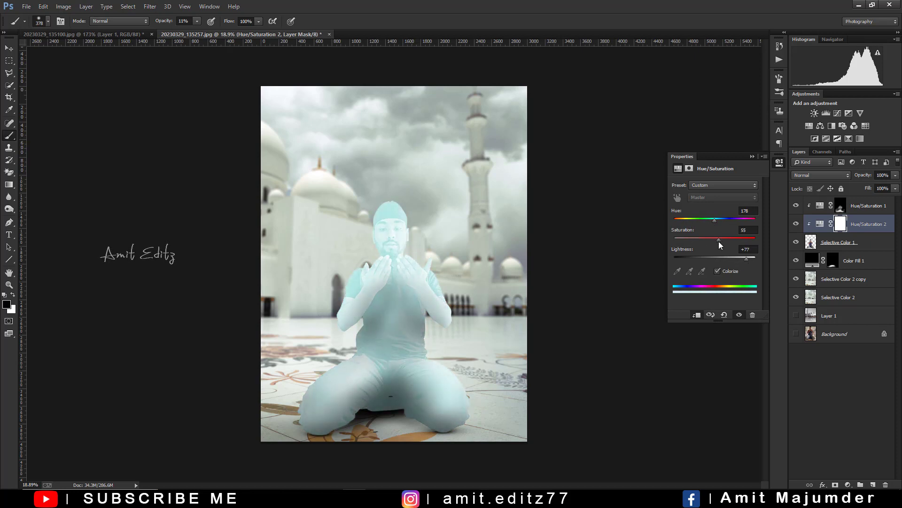
drag(747, 258, 755, 259)
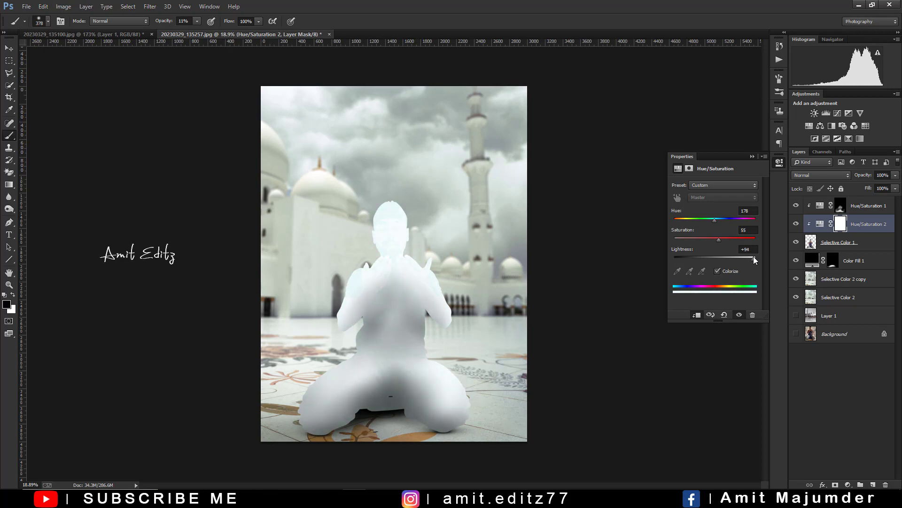
click(752, 156)
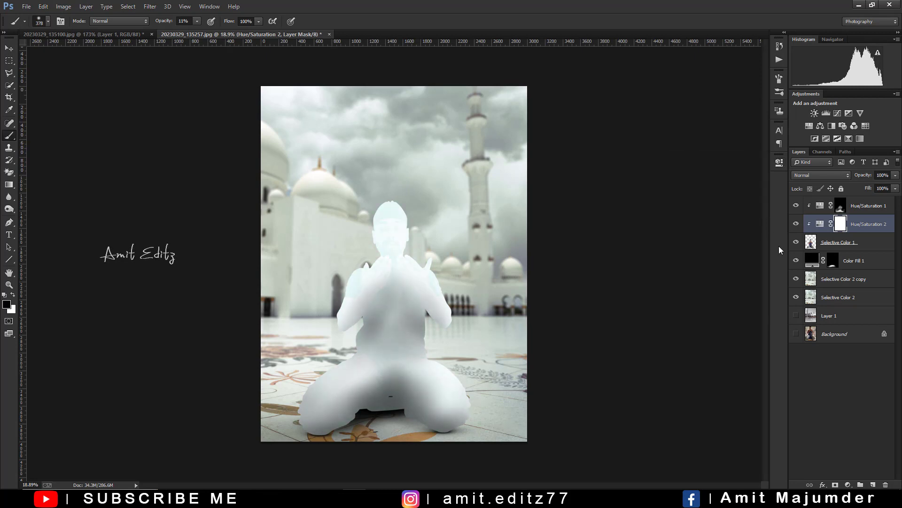
Step: Invert the mask and paint a white glow along the cap's right and top edges
key(ctrl+i)
scroll(423, 239, up, 5)
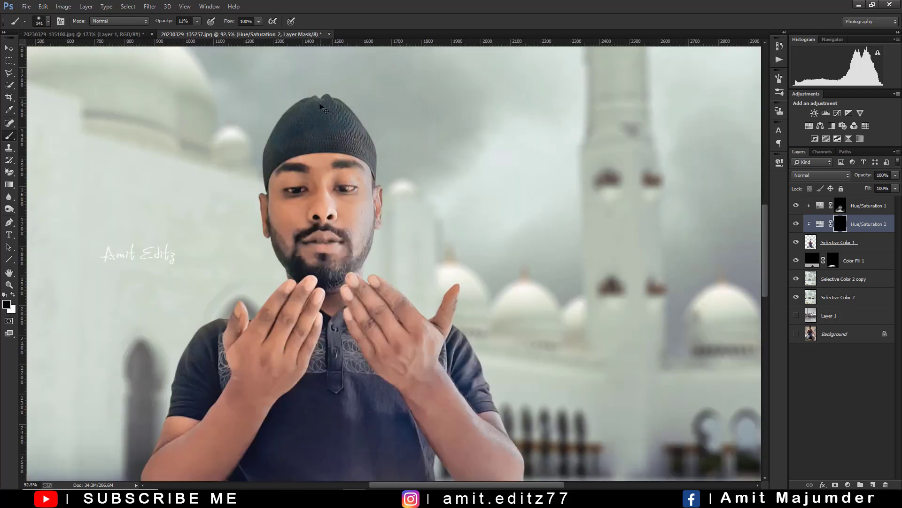
scroll(362, 305, up, 4)
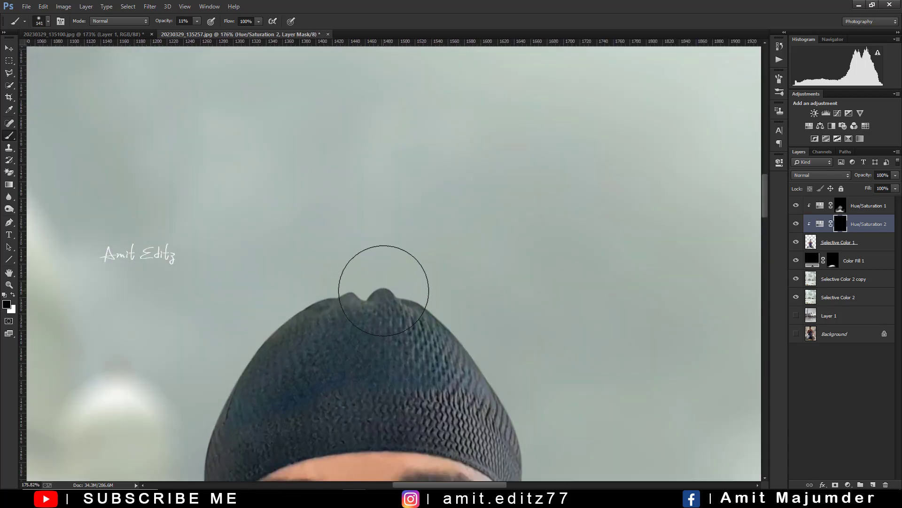
drag(375, 272, 347, 275)
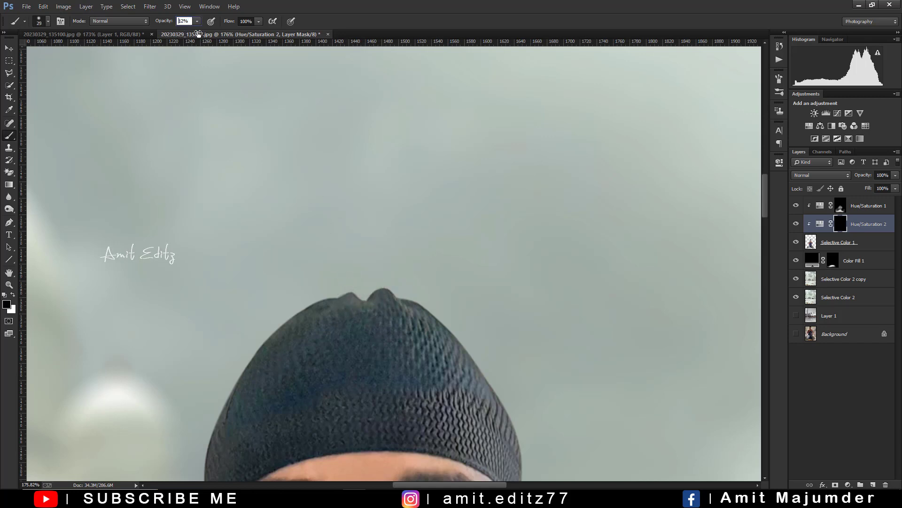
key(0)
key(x)
mouse_move(425, 301)
mouse_down()
mouse_move(499, 382)
mouse_move(450, 188)
mouse_up()
mouse_move(382, 143)
mouse_down()
mouse_move(433, 222)
mouse_move(362, 147)
mouse_move(302, 169)
mouse_up()
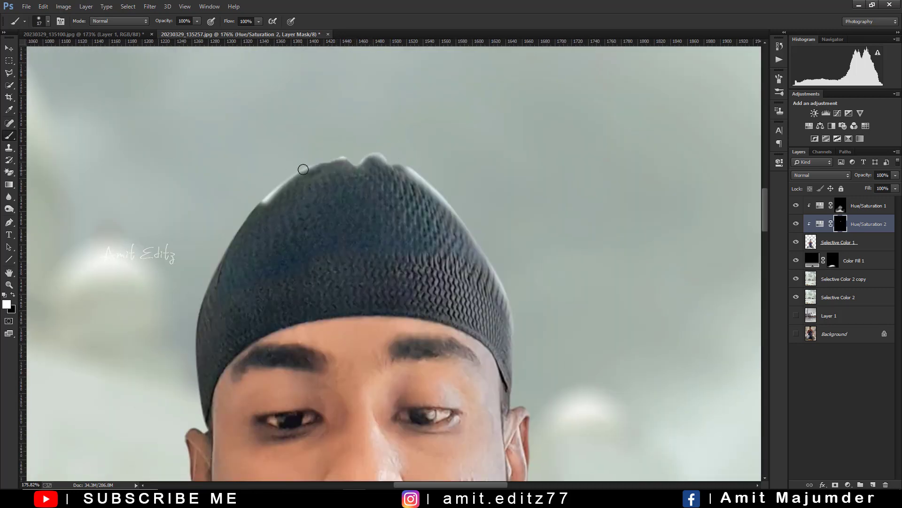
Step: Erase stray glow beside the face, brighten the cap's left edge, and lower brush opacity
key(x)
mouse_move(263, 203)
mouse_down()
mouse_move(284, 175)
mouse_move(216, 258)
mouse_move(194, 361)
mouse_up()
key(x)
drag(305, 164, 337, 154)
scroll(443, 269, down, 3)
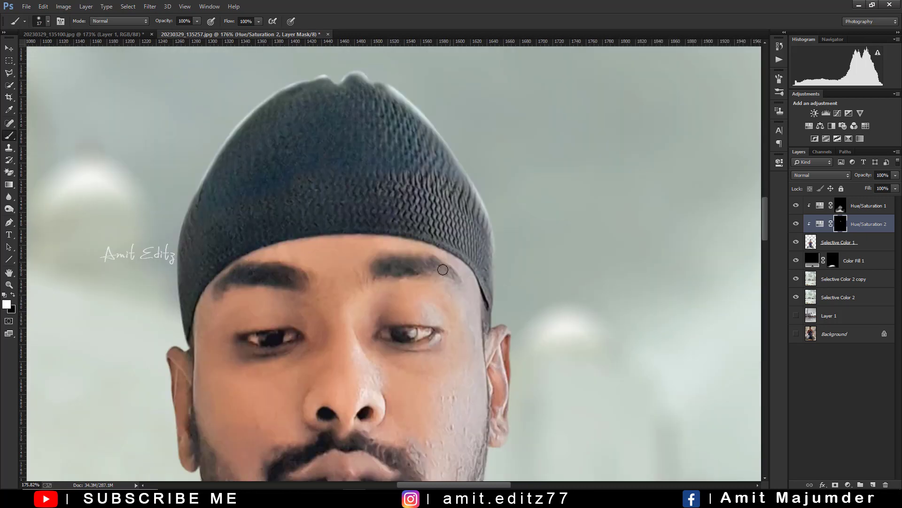
click(188, 20)
text(31)
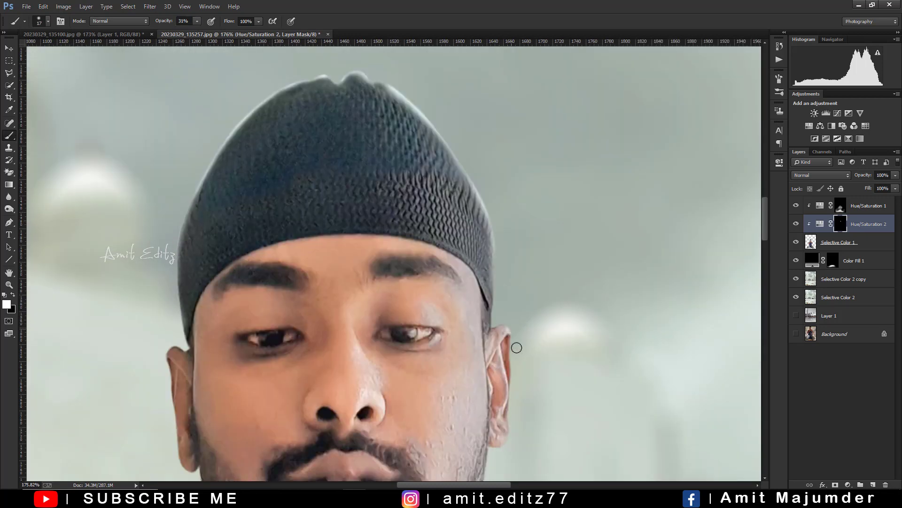
text(61)
Step: Work the glow around the right hand, forearm, sleeve, elbow and collar with a smaller brush
scroll(512, 322, down, 5)
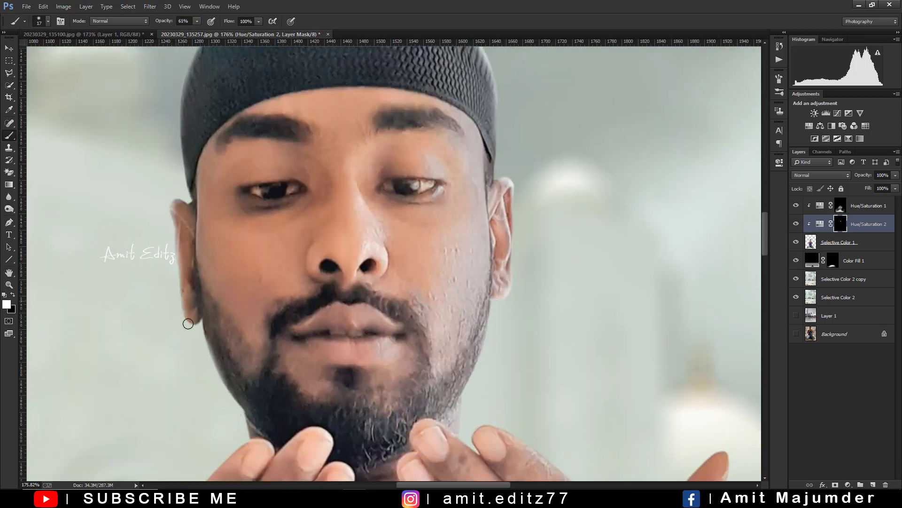
scroll(436, 233, down, 7)
drag(568, 309, 459, 194)
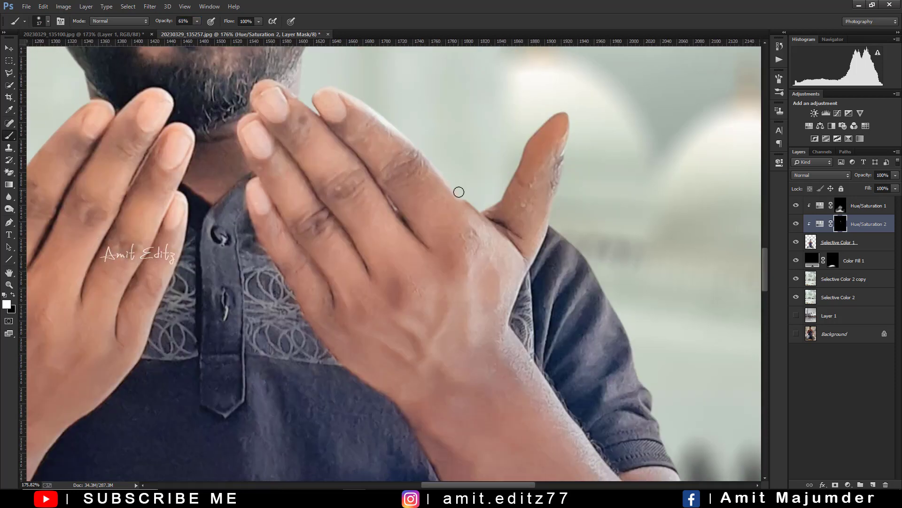
drag(631, 323, 529, 195)
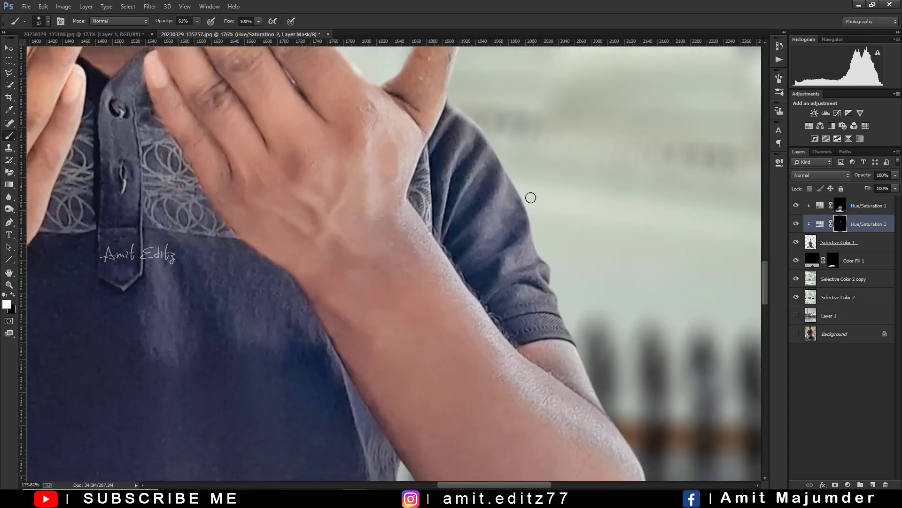
drag(538, 241, 501, 179)
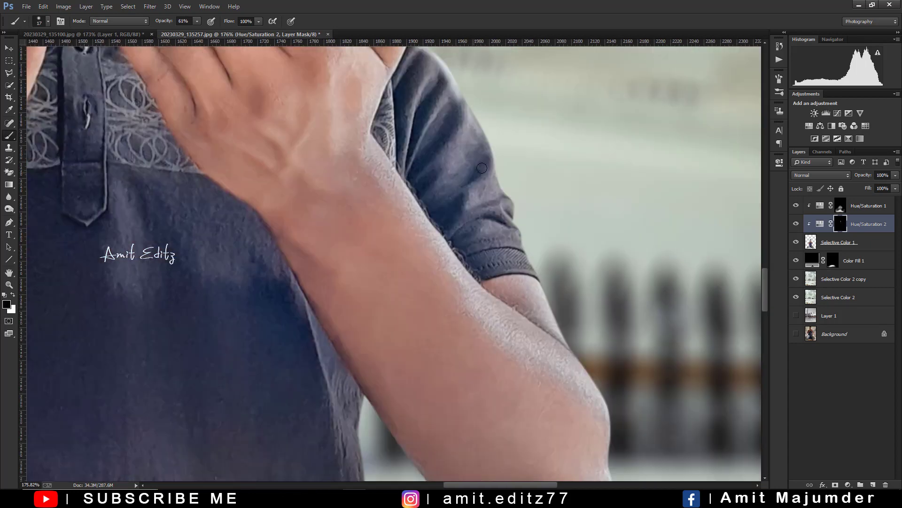
mouse_move(479, 112)
mouse_down()
mouse_move(520, 232)
mouse_move(591, 381)
mouse_move(547, 252)
mouse_move(484, 145)
mouse_move(485, 193)
mouse_move(459, 161)
mouse_move(242, 252)
mouse_move(196, 295)
mouse_move(251, 238)
mouse_up()
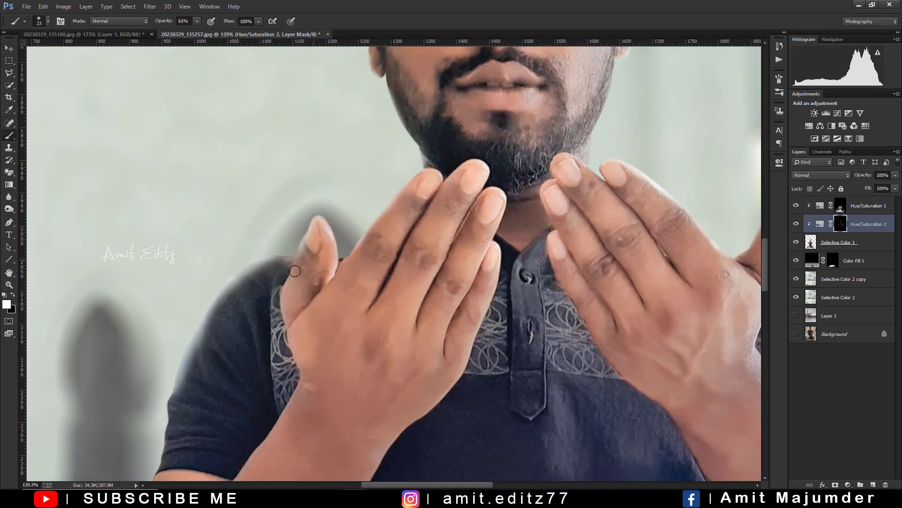
drag(419, 159, 479, 96)
key(x)
mouse_move(277, 283)
mouse_down()
mouse_move(292, 235)
mouse_move(238, 296)
mouse_up()
key(bracketleft)
key(bracketleft)
key(bracketleft)
key(x)
Step: Check the full composite, then select Selective Color 1 and the Mixer Brush
key(ctrl+0)
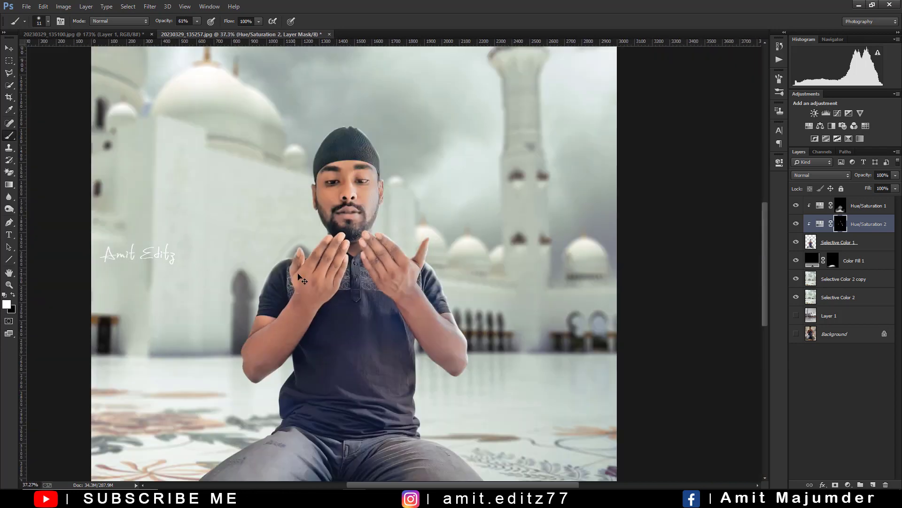
scroll(338, 118, up, 5)
key(1)
key(bracketright)
key(bracketright)
key(bracketright)
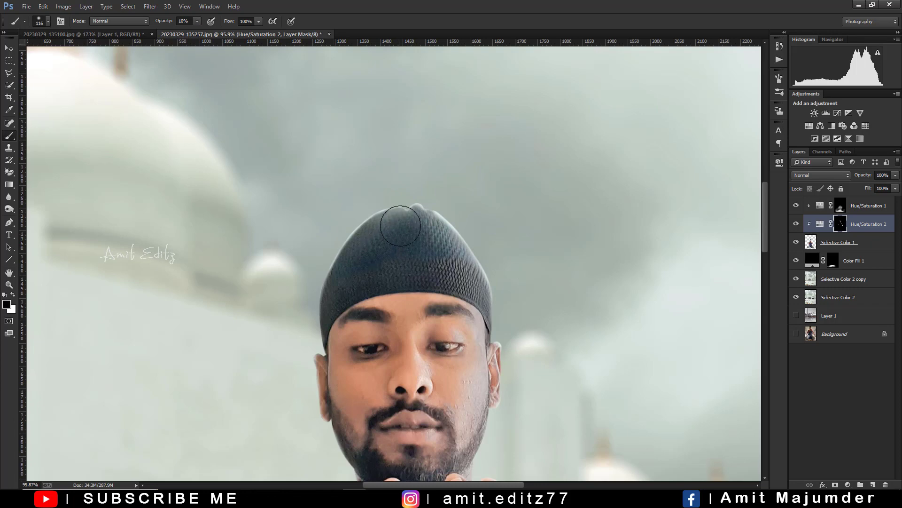
key(ctrl+0)
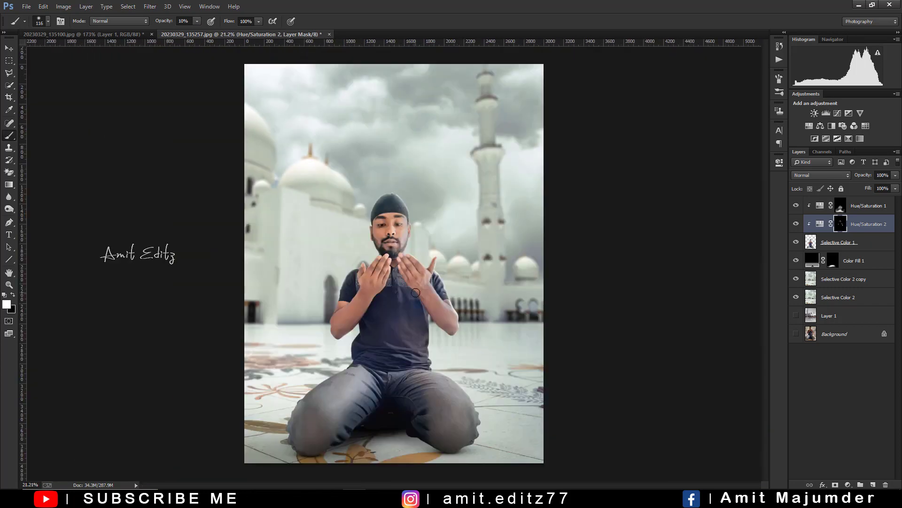
click(839, 242)
click(9, 135)
scroll(346, 225, up, 5)
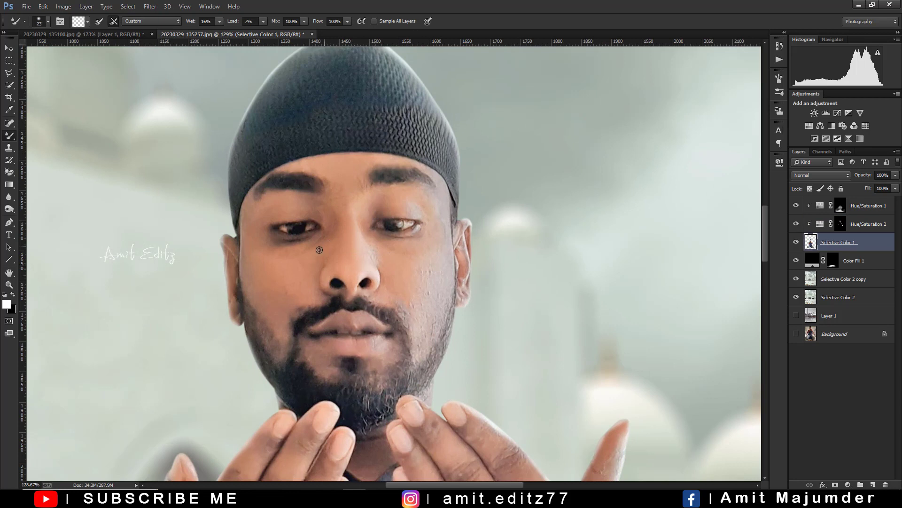
Step: Mixer-brush away the light spots on the cheek, thumb and forearms, enlarging the brush as needed
key(bracketright)
key(bracketright)
key(bracketright)
key(bracketright)
key(bracketright)
key(bracketright)
mouse_move(419, 280)
mouse_down()
mouse_move(436, 258)
mouse_move(423, 339)
mouse_up()
scroll(330, 302, down, 2)
scroll(381, 301, down, 2)
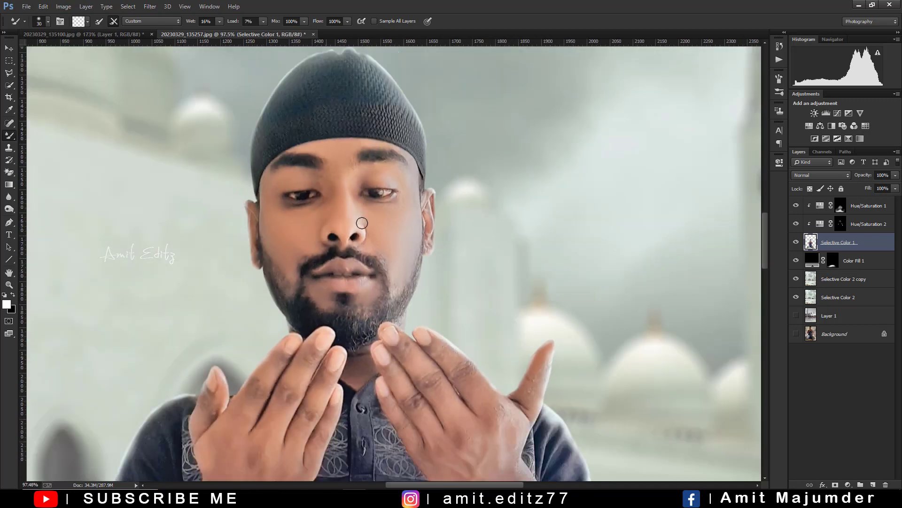
scroll(324, 314, down, 1)
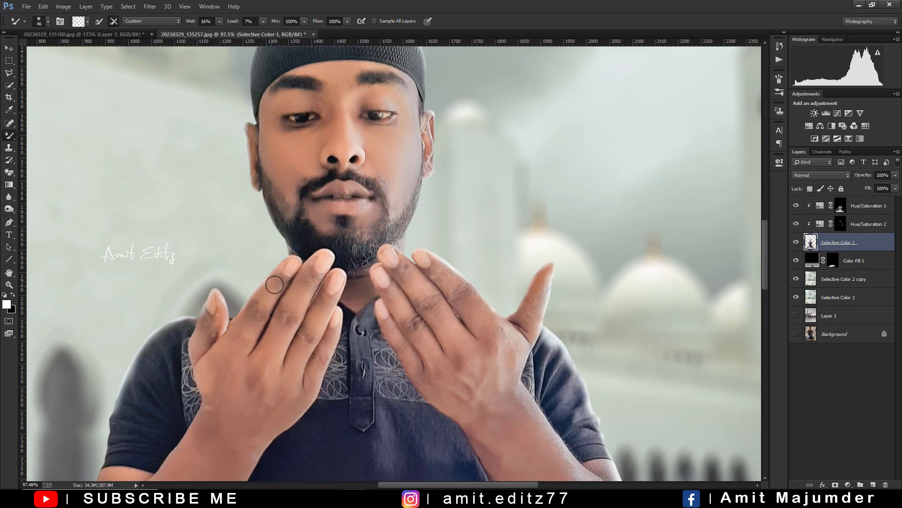
scroll(428, 207, down, 3)
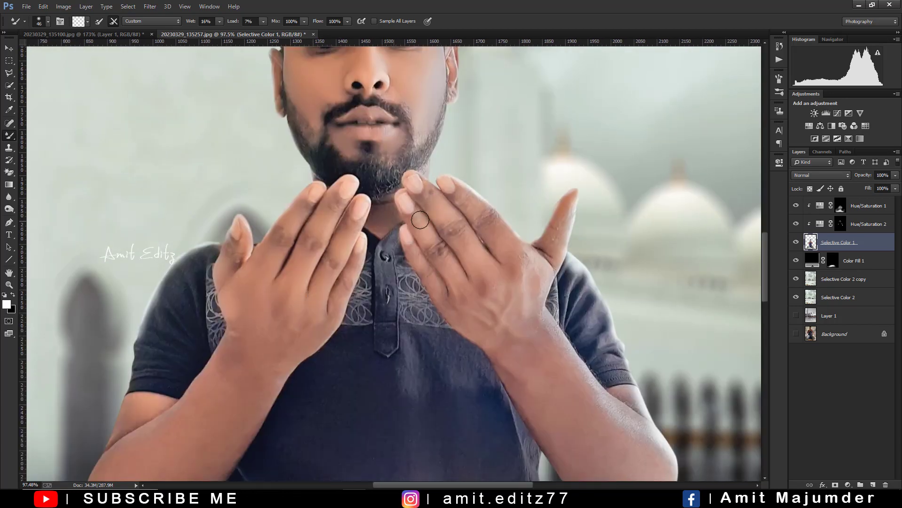
click(551, 238)
scroll(494, 230, down, 3)
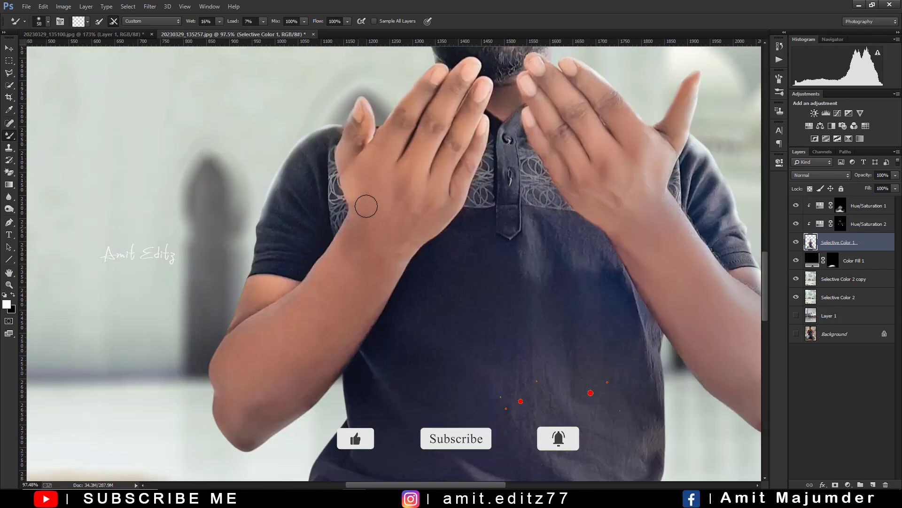
key(bracketright)
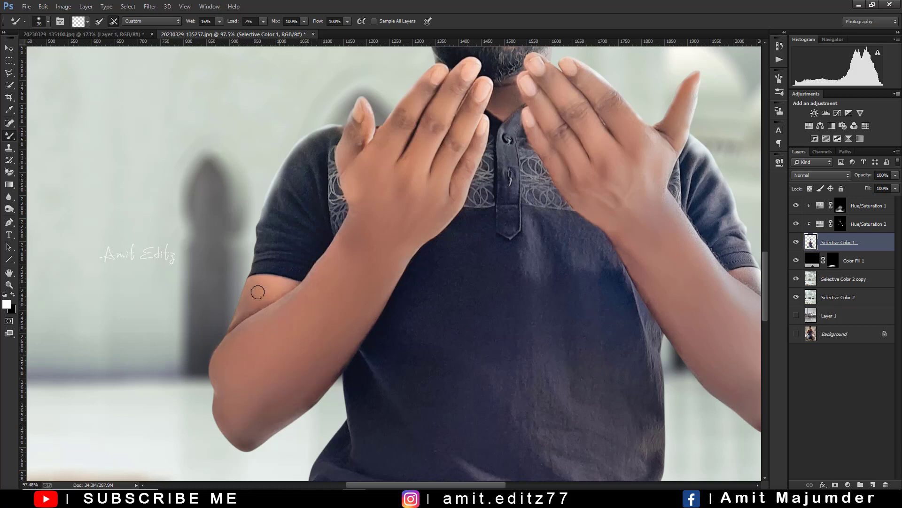
key(ctrl+0)
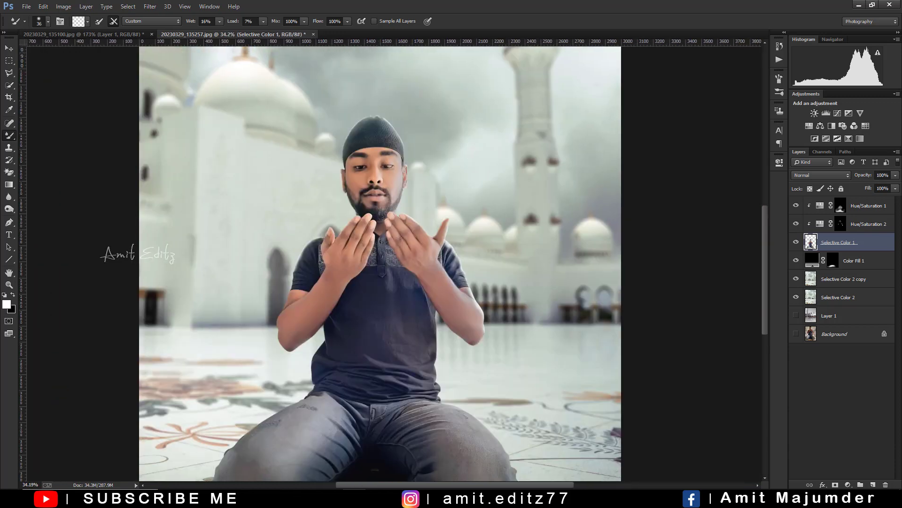
Step: Add a Selective Color 3 layer with Reds shifted toward magenta and try selecting it with Selective Color 1
click(848, 485)
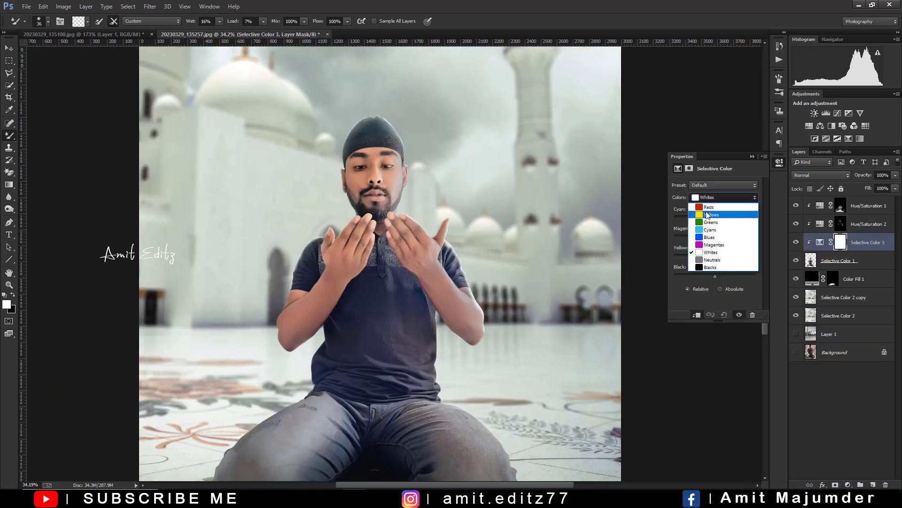
drag(729, 238, 714, 239)
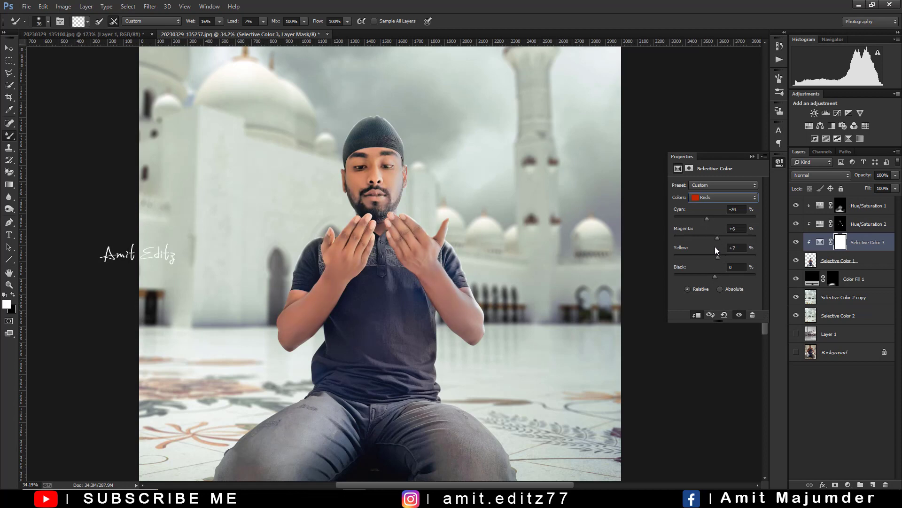
click(752, 156)
right_click(842, 242)
key(Escape)
ctrl+click(839, 260)
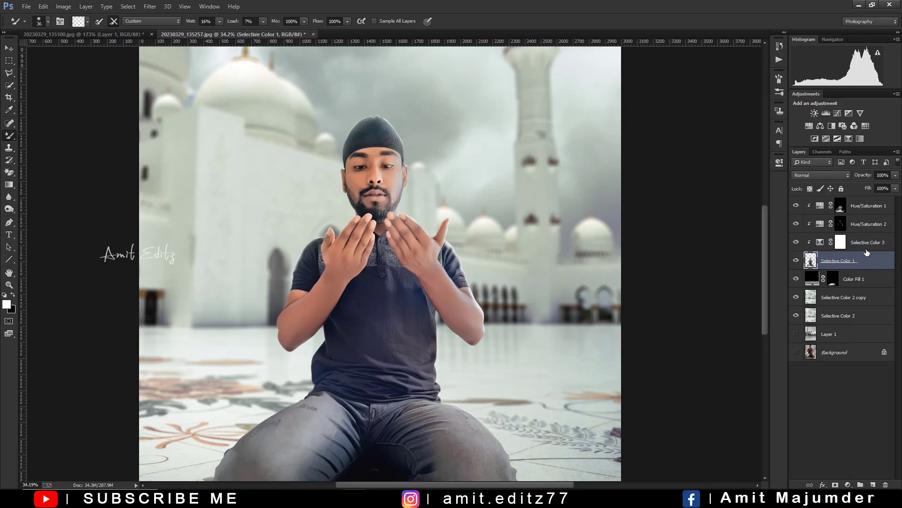
right_click(839, 260)
key(Escape)
Step: Delete Selective Color 3 and launch the Camera Raw Filter on Selective Color 1
click(828, 258)
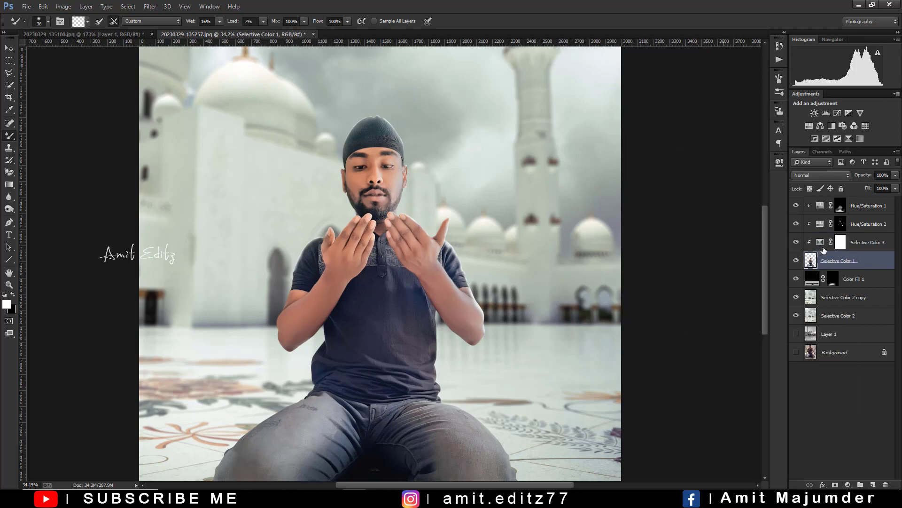
ctrl+click(873, 246)
right_click(864, 244)
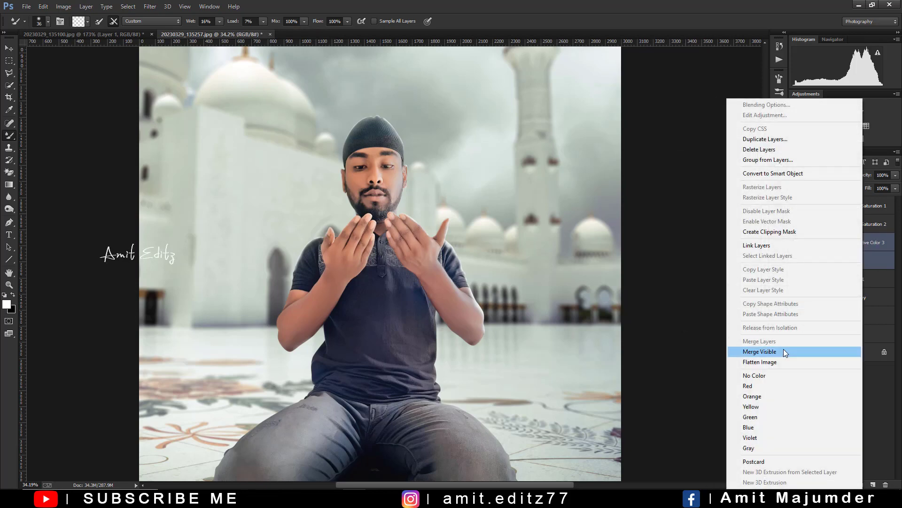
key(Escape)
click(835, 247)
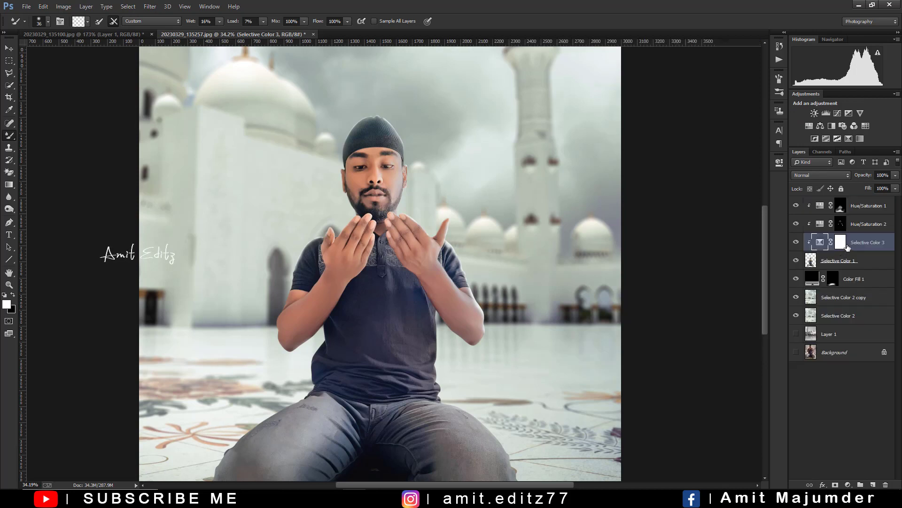
drag(835, 248, 885, 484)
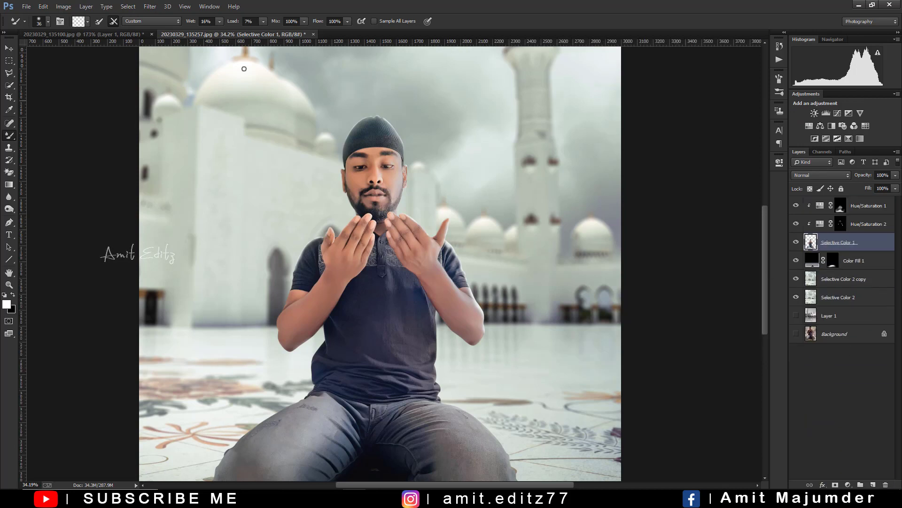
click(150, 7)
click(172, 66)
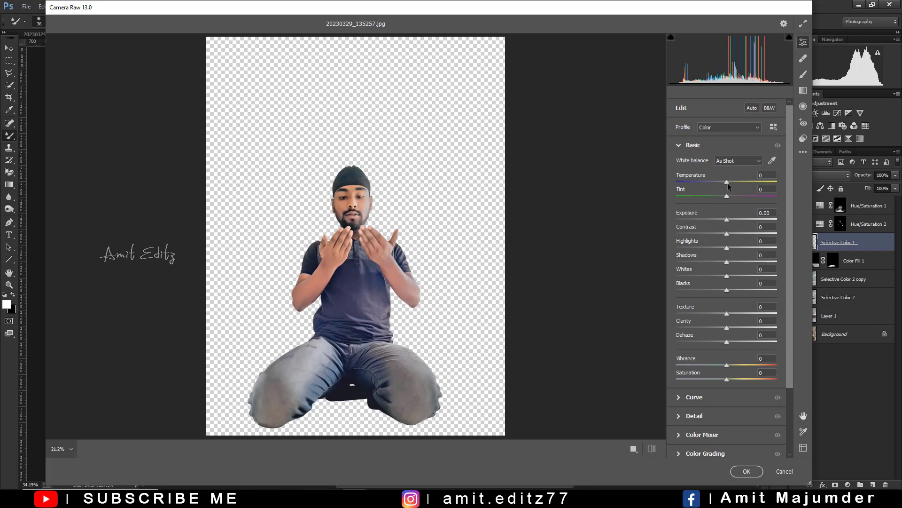
Step: Set Temperature +5, Contrast +32, Clarity +2, deeper Blacks, and Blues saturation -53 in Camera Raw
drag(728, 186, 730, 187)
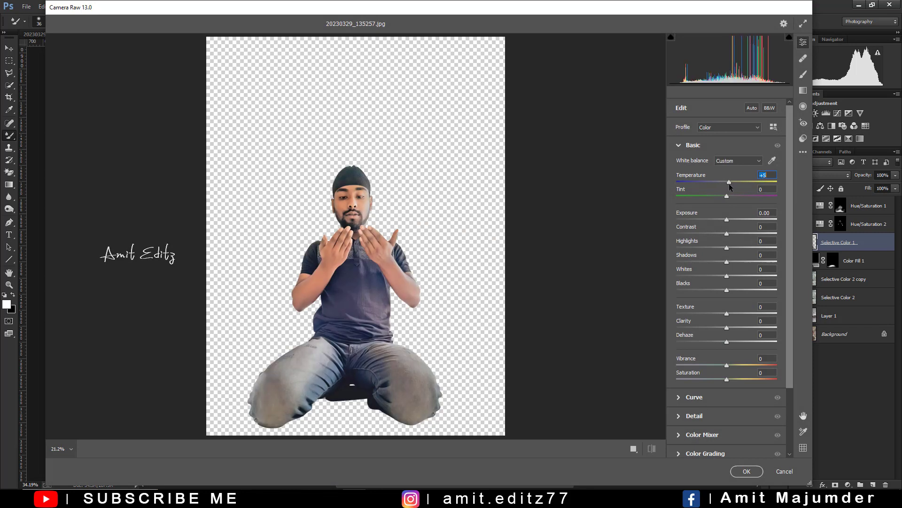
drag(735, 232, 742, 232)
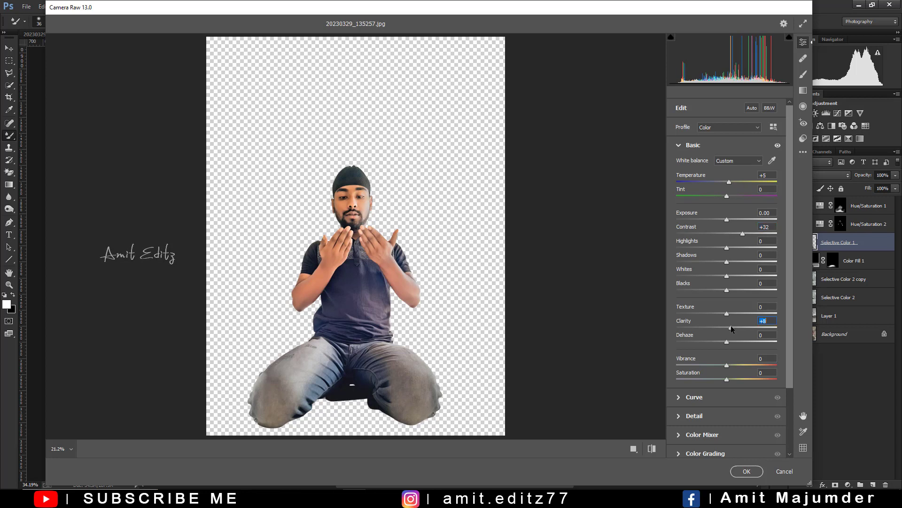
drag(731, 329, 728, 331)
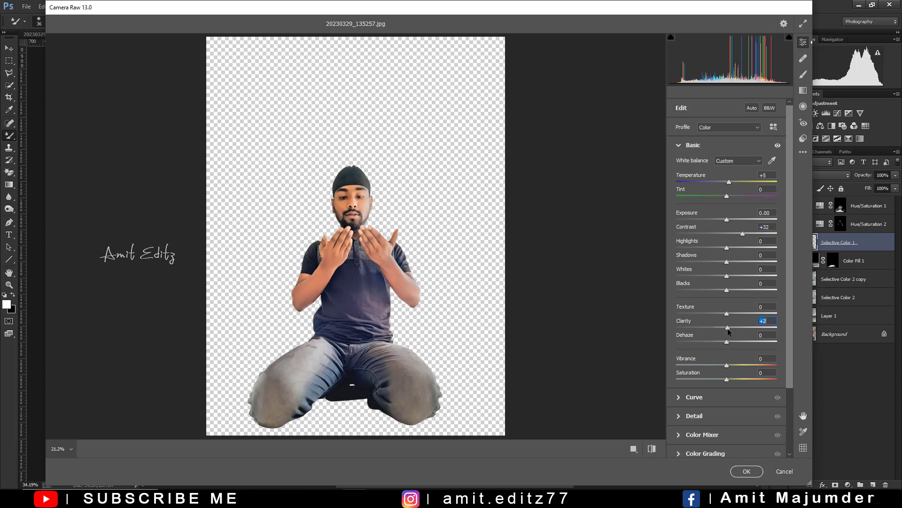
drag(728, 290, 723, 291)
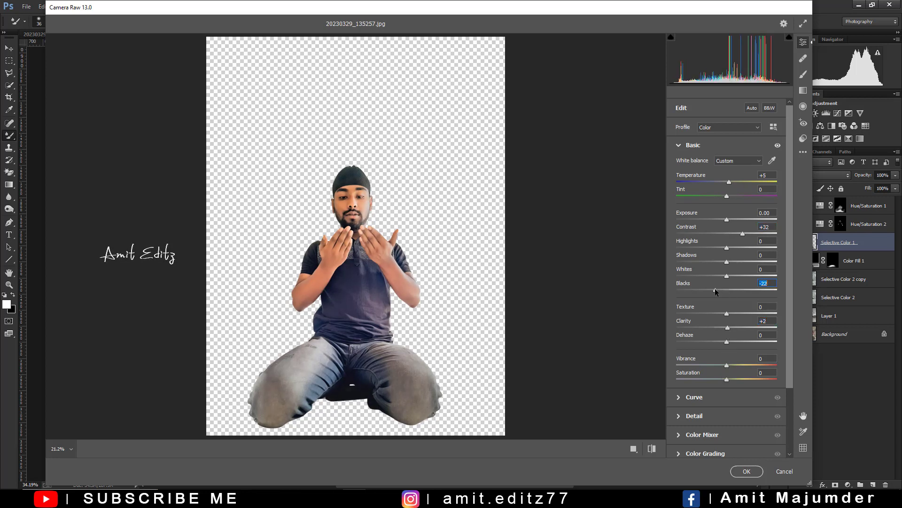
click(706, 435)
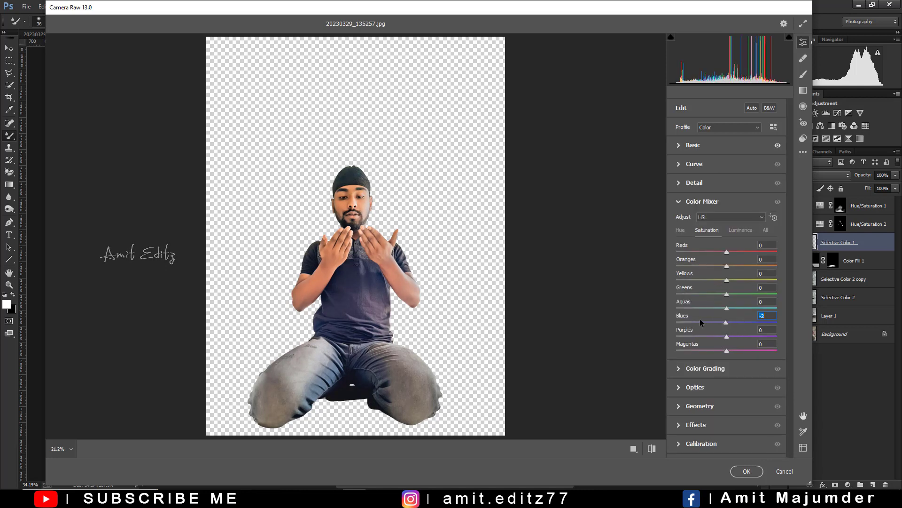
click(699, 321)
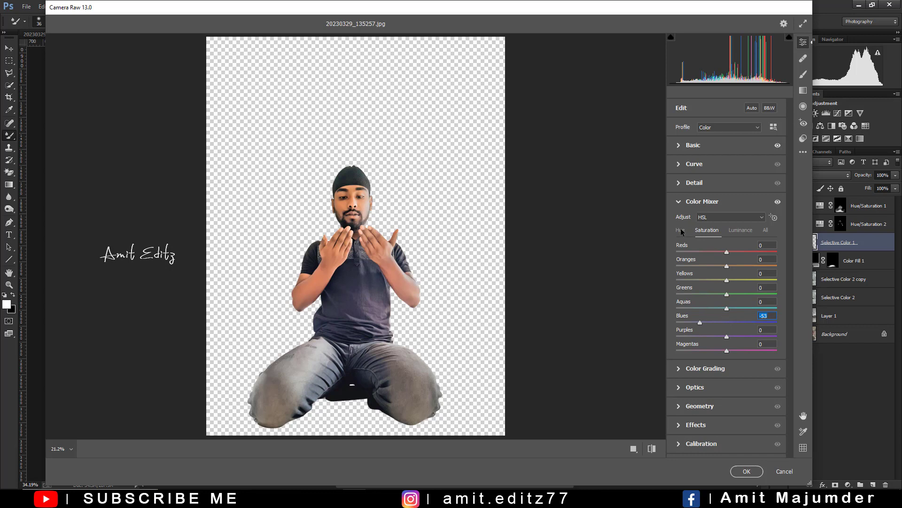
click(681, 230)
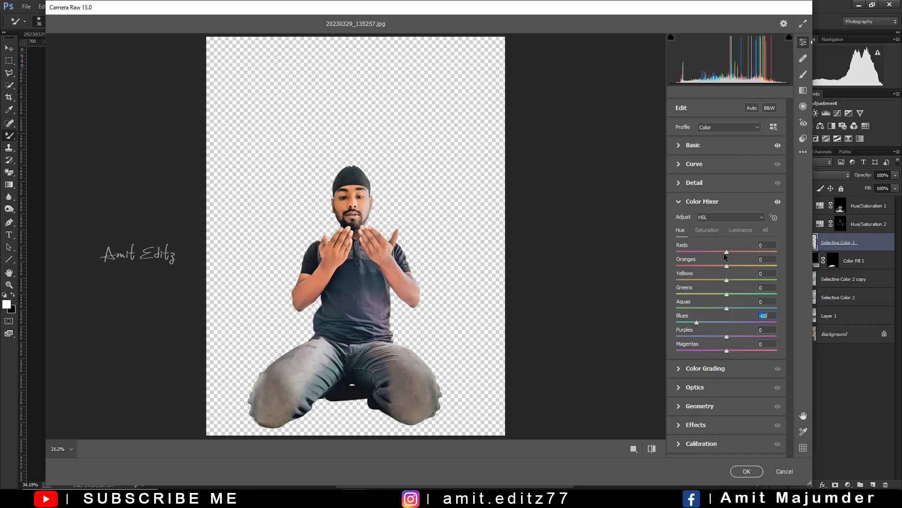
Step: Shift the Calibration Red Primary Hue and begin adjusting the Oranges luminance
click(698, 444)
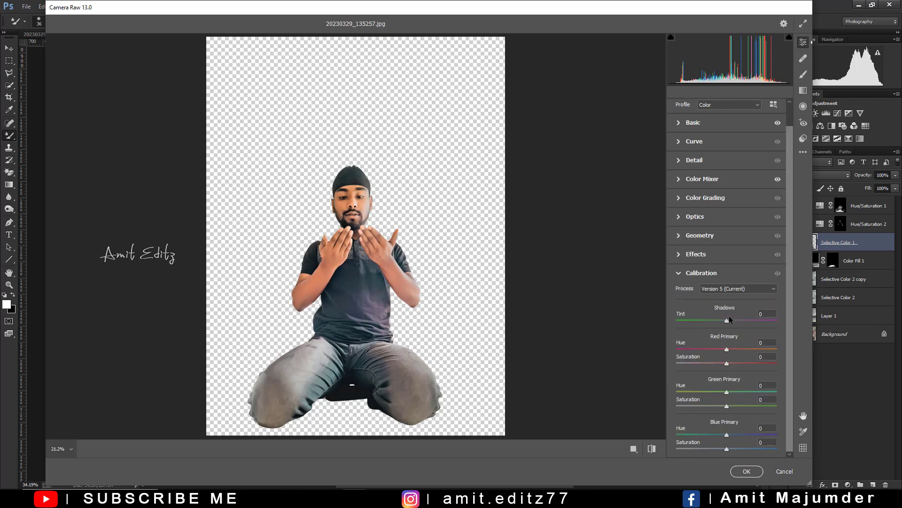
drag(726, 348, 729, 350)
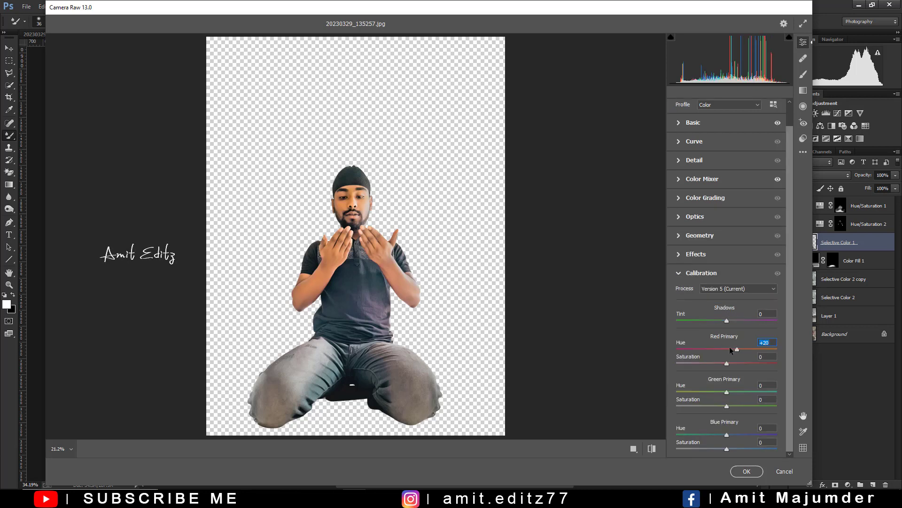
click(714, 180)
click(735, 229)
mouse_move(727, 266)
mouse_down()
mouse_move(751, 266)
mouse_move(720, 266)
mouse_up()
Step: Set Oranges luminance to +16 and lift the Shadows to +4
click(707, 229)
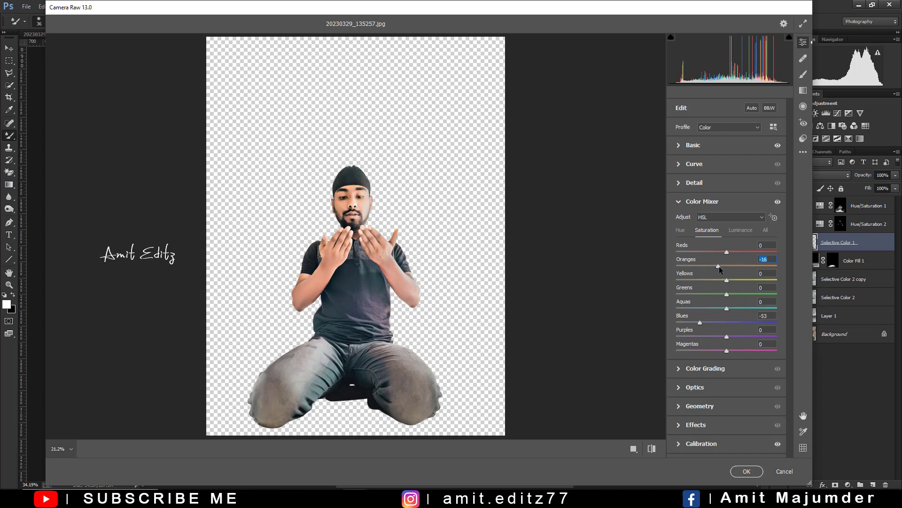
click(741, 229)
drag(726, 264, 734, 264)
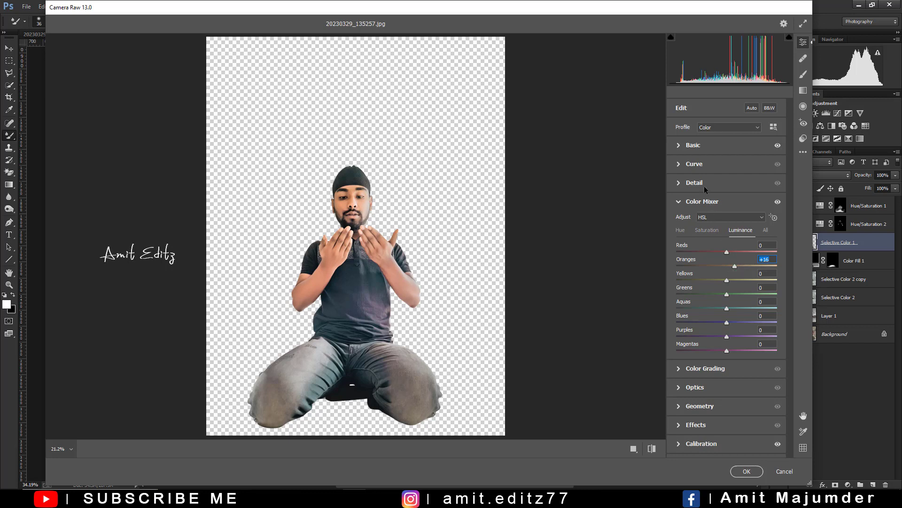
click(693, 145)
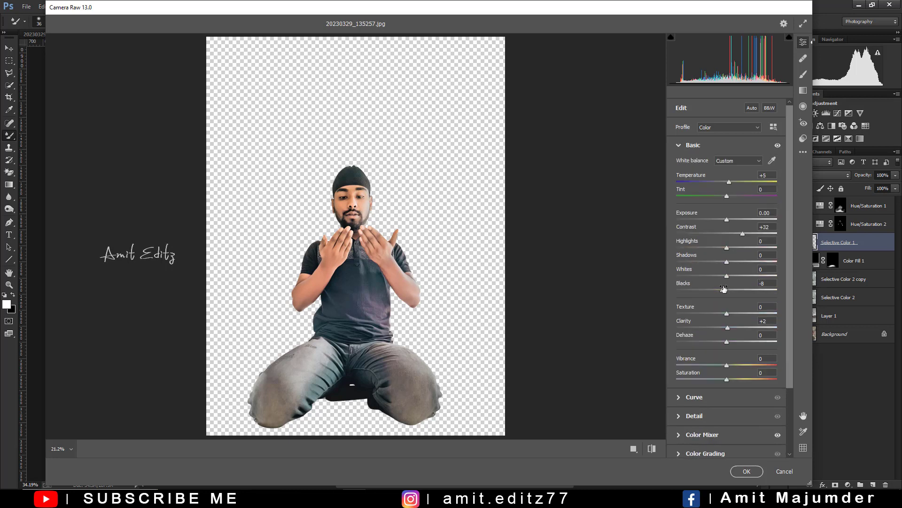
drag(734, 265, 728, 266)
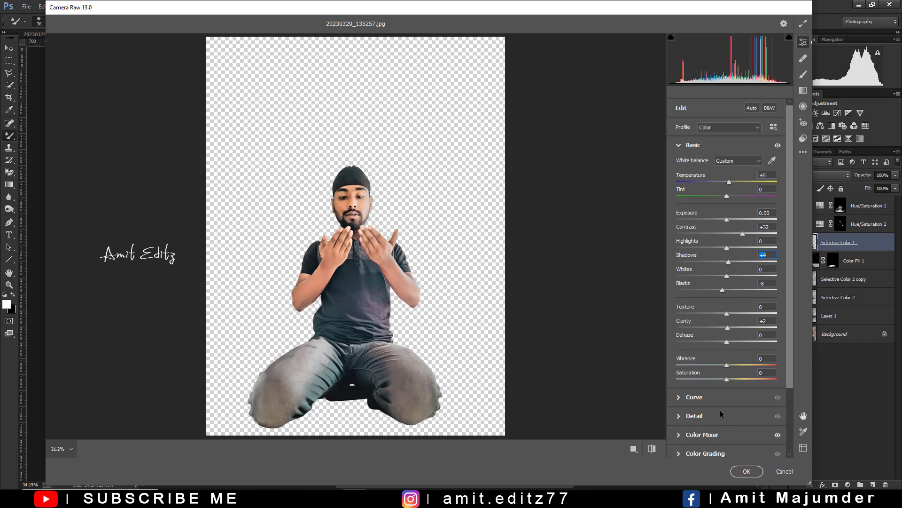
click(741, 472)
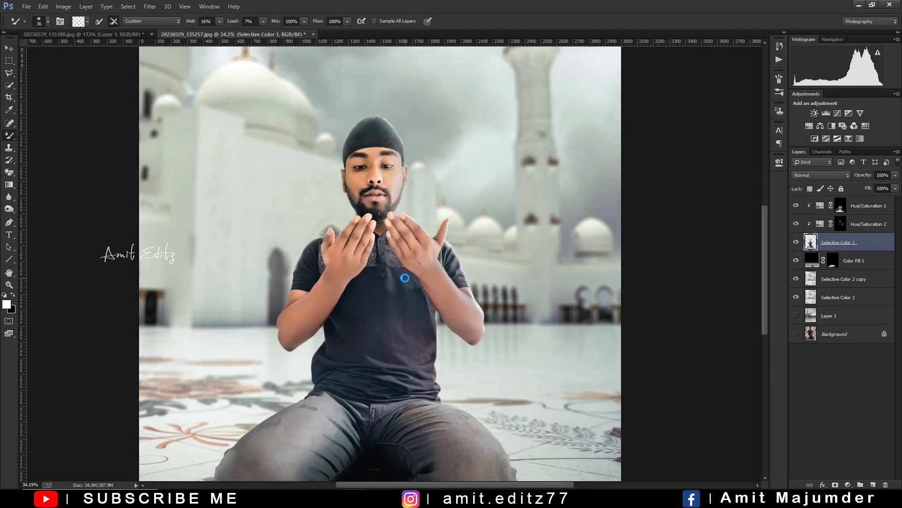
scroll(406, 281, down, 2)
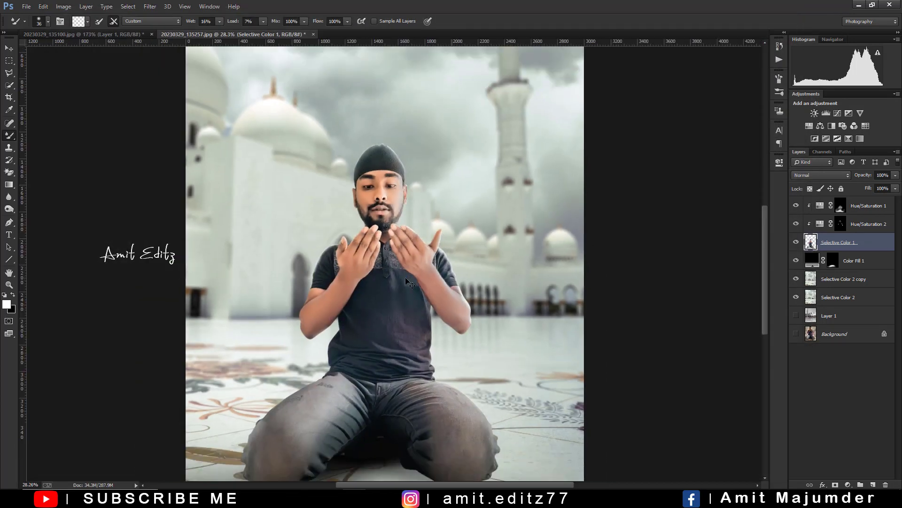
scroll(406, 281, down, 2)
scroll(407, 281, down, 2)
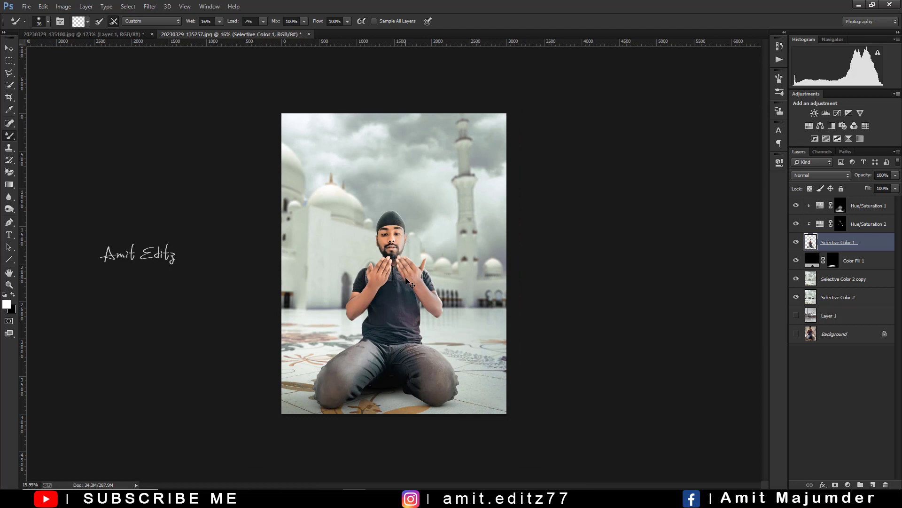
scroll(407, 281, up, 1)
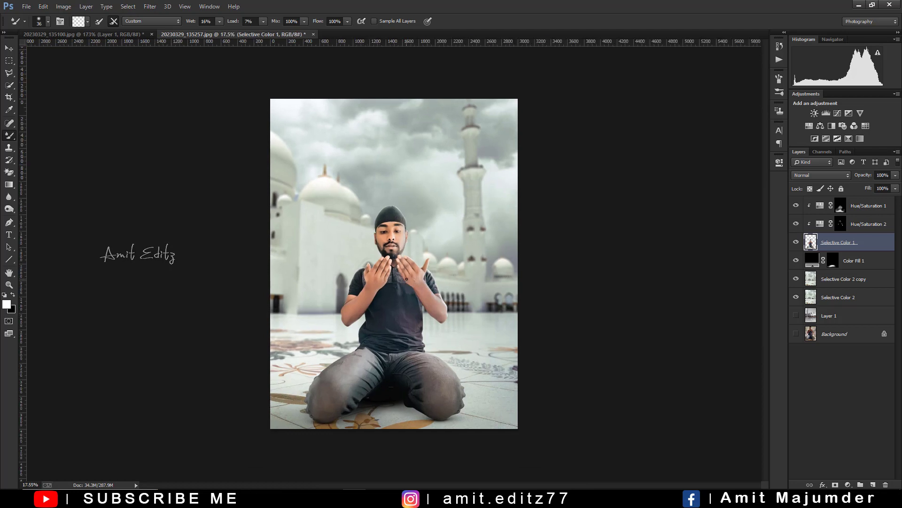
click(834, 260)
right_click(9, 136)
click(37, 137)
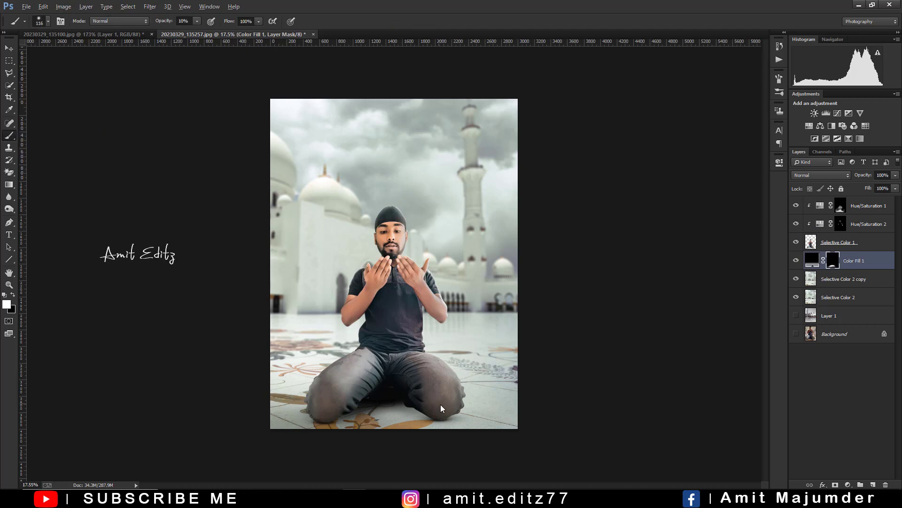
drag(442, 408, 470, 407)
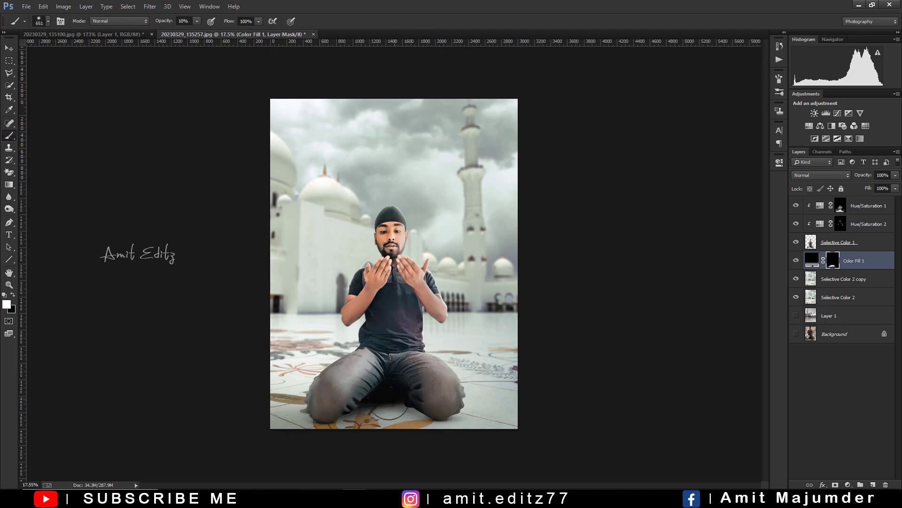
mouse_move(389, 403)
mouse_down()
mouse_move(400, 409)
mouse_move(329, 414)
mouse_move(417, 403)
mouse_move(383, 408)
mouse_up()
click(796, 242)
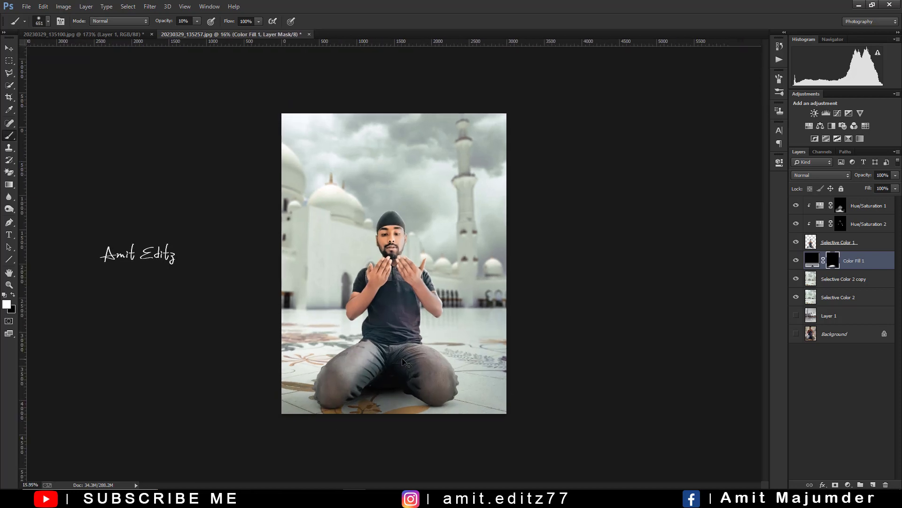
click(840, 225)
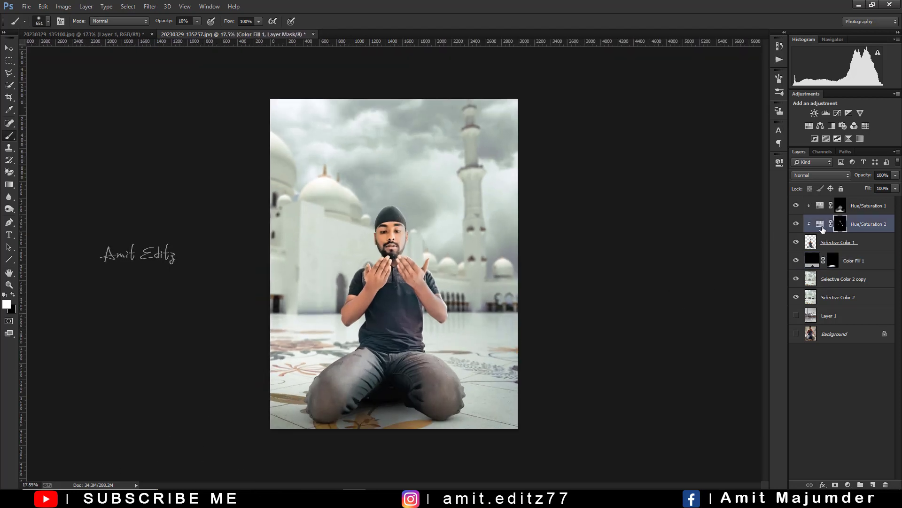
Step: On the Hue/Saturation 1 mask, darken the jeans highlights at the left thigh and right knee with a 418 brush
click(796, 224)
click(840, 206)
click(796, 205)
scroll(421, 388, up, 1)
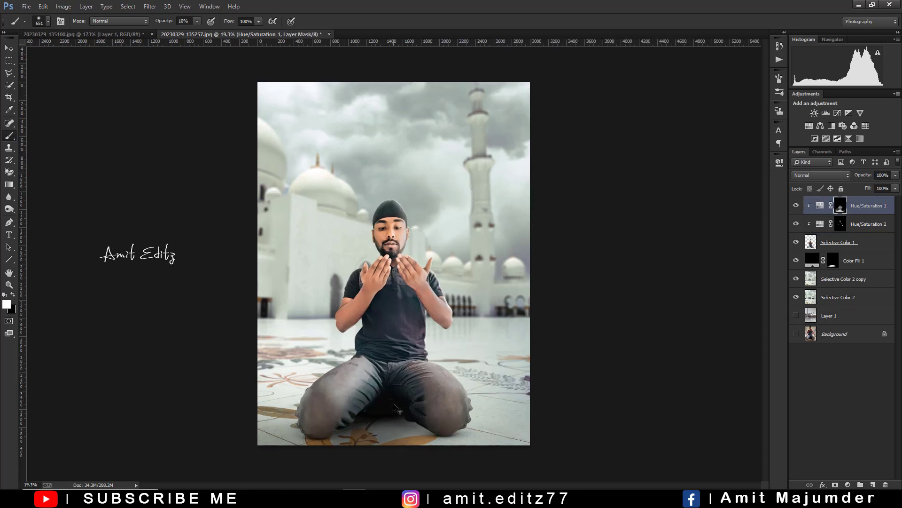
scroll(421, 388, up, 1)
drag(400, 370, 393, 378)
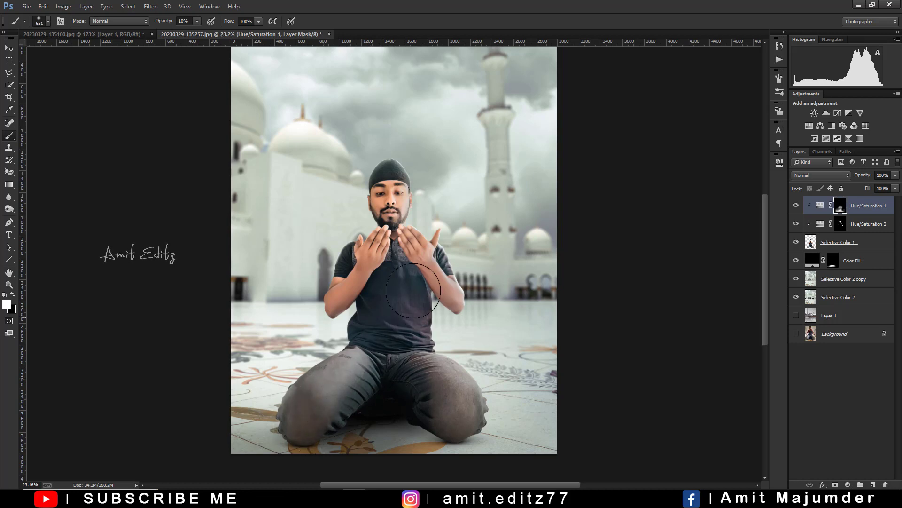
alt+right_click(399, 319)
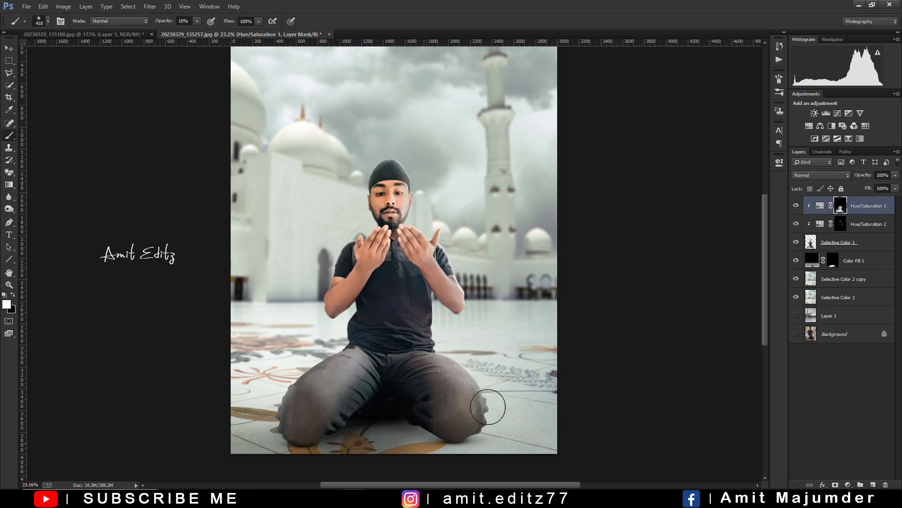
drag(483, 404, 426, 386)
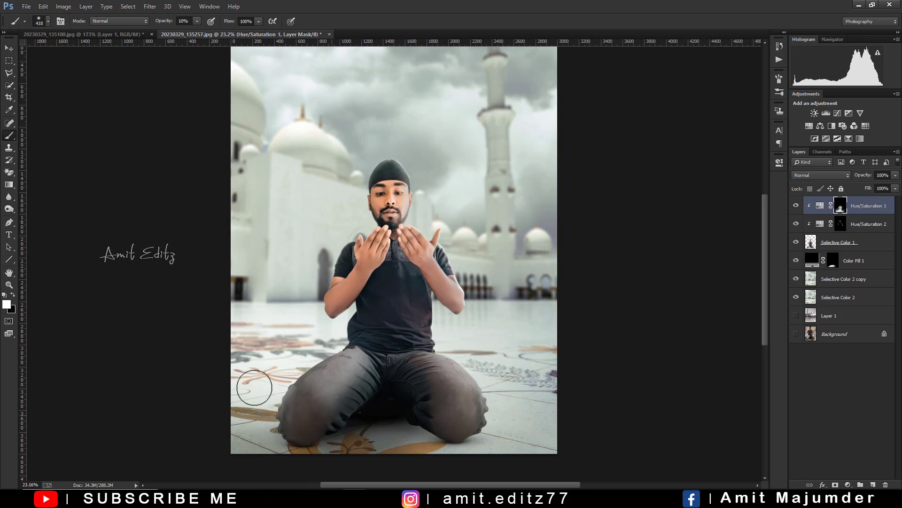
scroll(446, 273, down, 2)
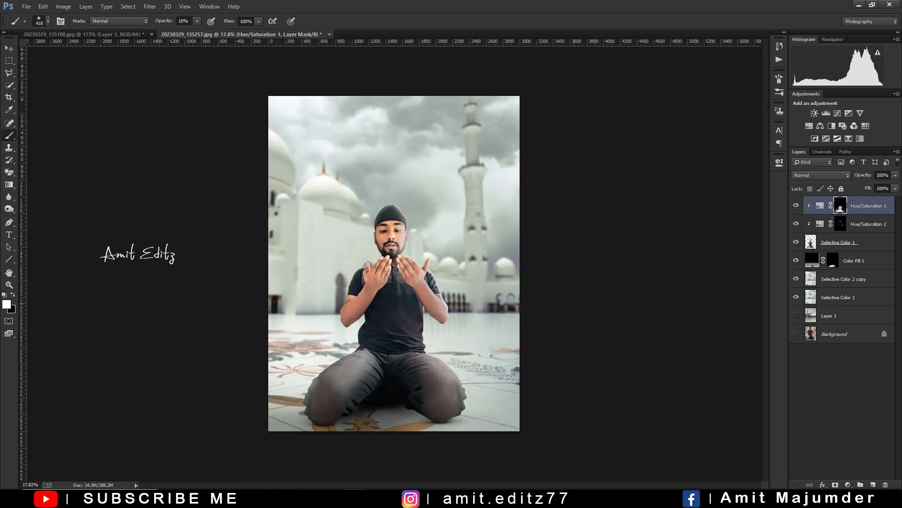
scroll(575, 303, down, 1)
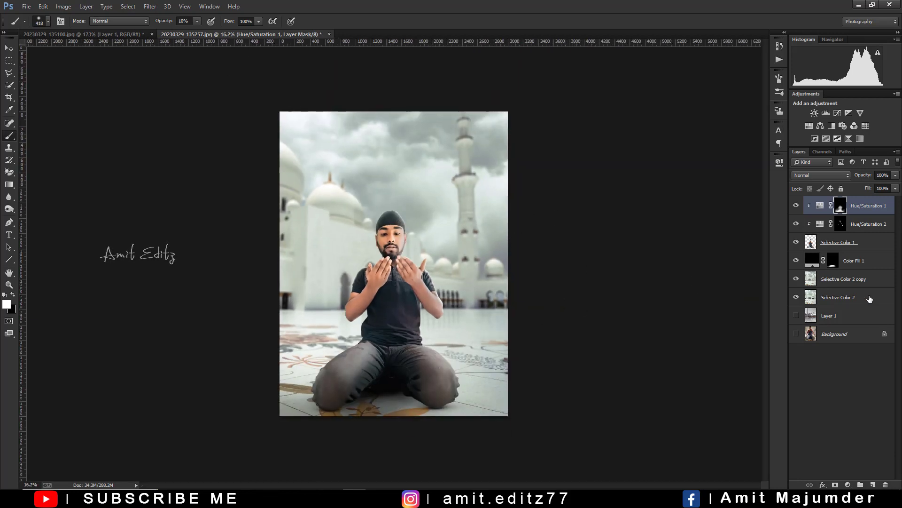
click(828, 281)
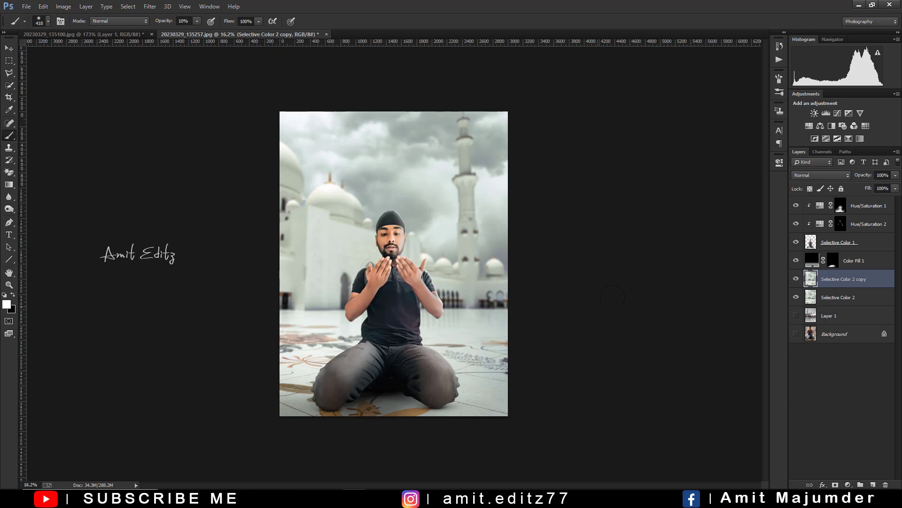
Step: Open the file browser and navigate New Volume (E:) to the backgrounds PNG overlay folder
click(27, 7)
click(40, 24)
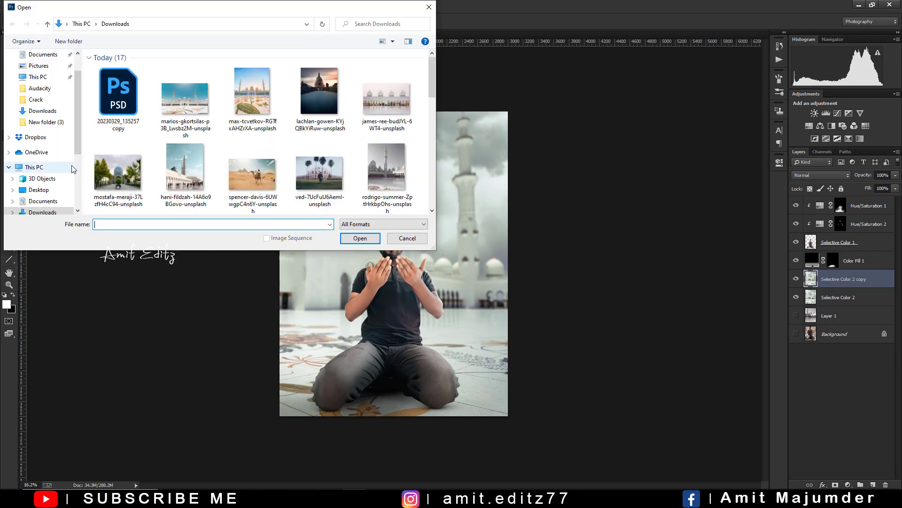
scroll(75, 155, down, 2)
scroll(78, 188, down, 3)
click(58, 171)
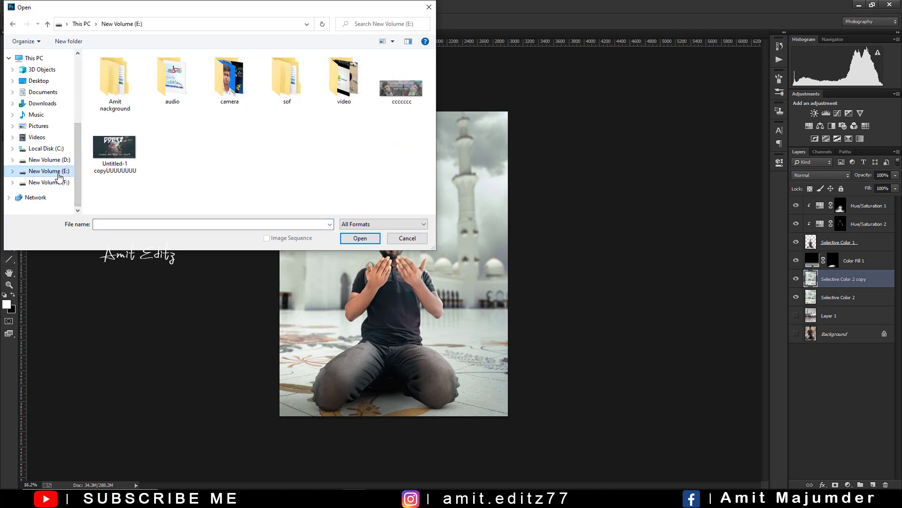
double_click(120, 87)
double_click(160, 90)
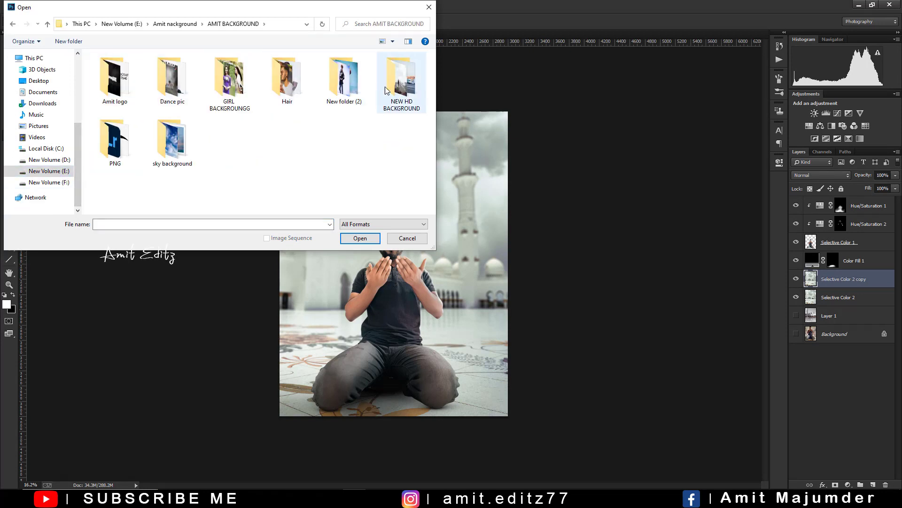
double_click(134, 145)
Step: Browse the PNG overlay collections, selecting the Broken face png folder along the way
scroll(282, 160, down, 2)
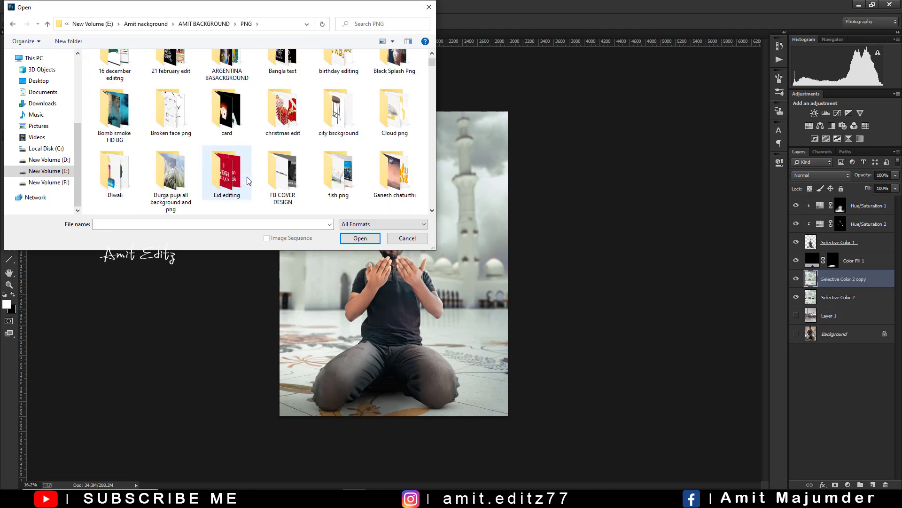
scroll(295, 152, up, 2)
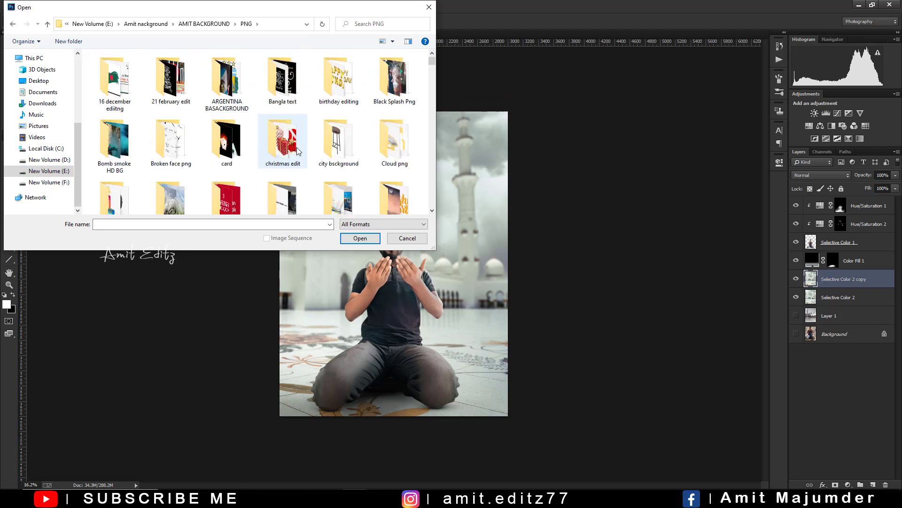
click(171, 141)
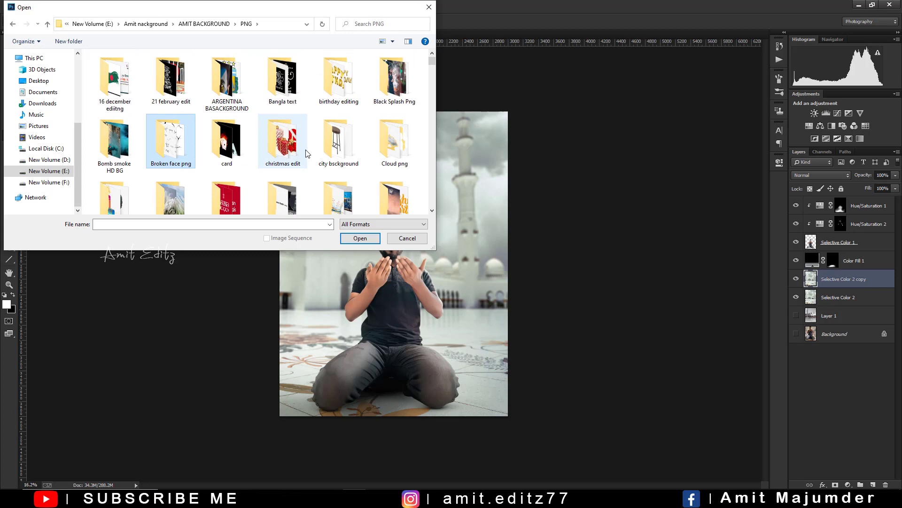
scroll(304, 153, down, 2)
scroll(292, 154, down, 1)
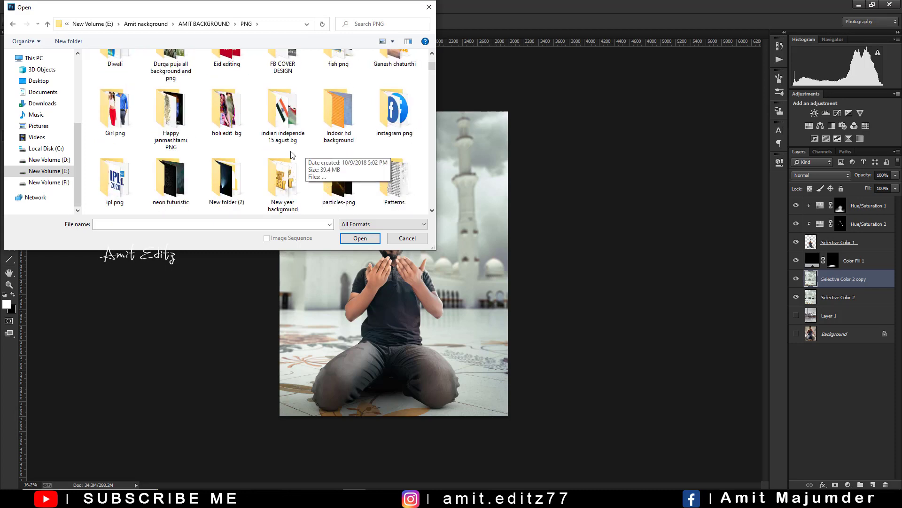
scroll(292, 154, down, 1)
scroll(263, 149, down, 2)
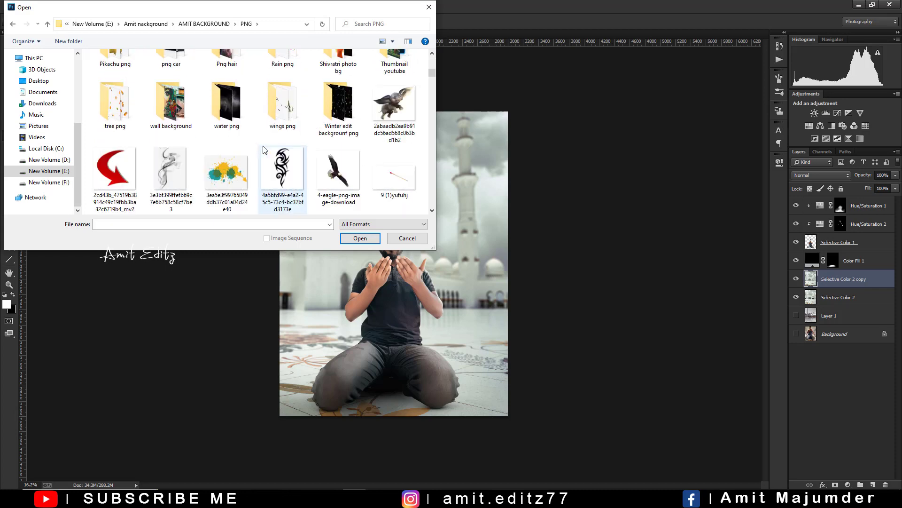
scroll(270, 148, down, 1)
scroll(277, 146, up, 1)
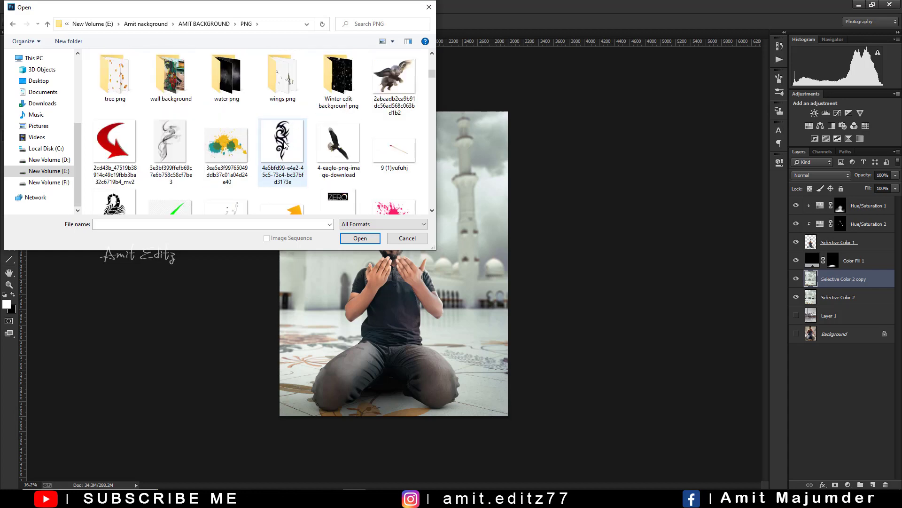
scroll(283, 145, up, 1)
scroll(283, 143, up, 1)
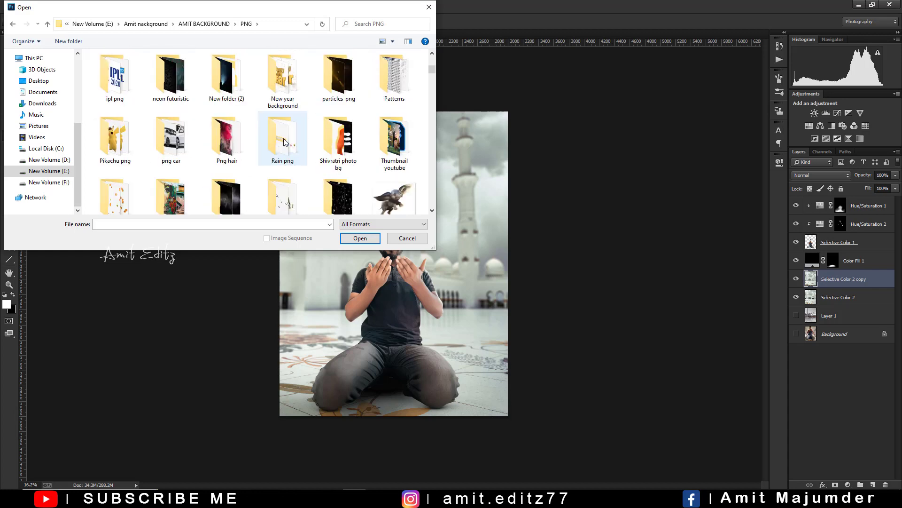
scroll(277, 147, up, 1)
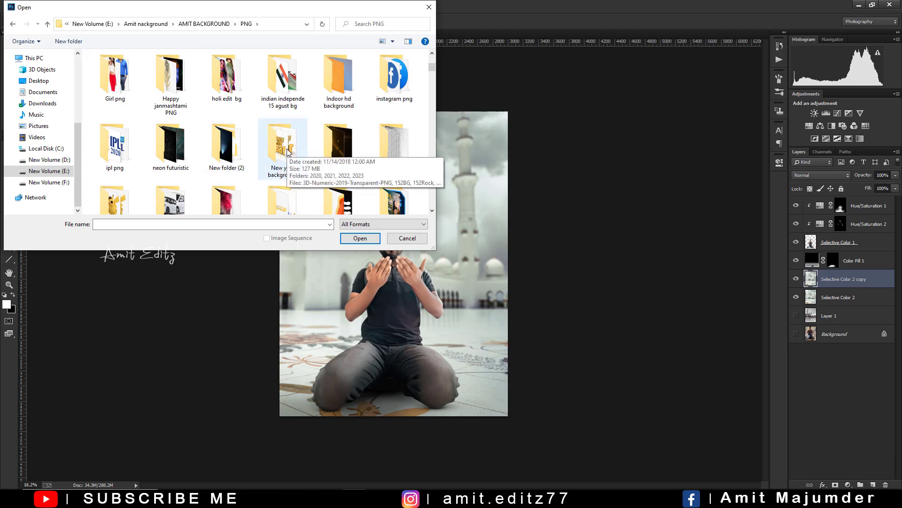
scroll(285, 153, up, 1)
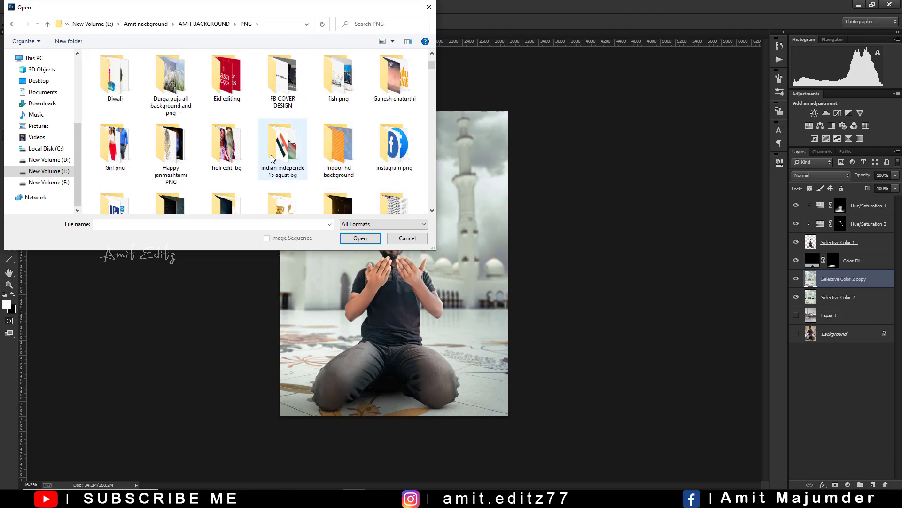
scroll(271, 158, up, 1)
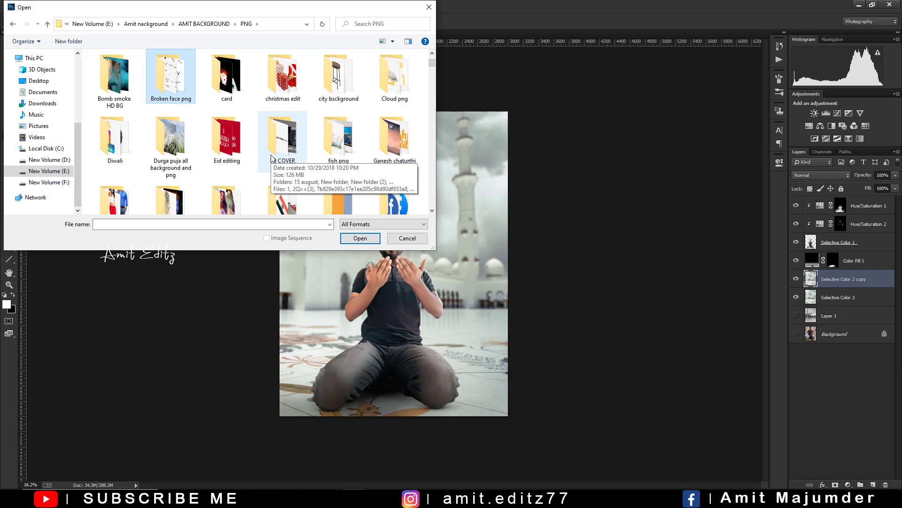
scroll(295, 157, up, 1)
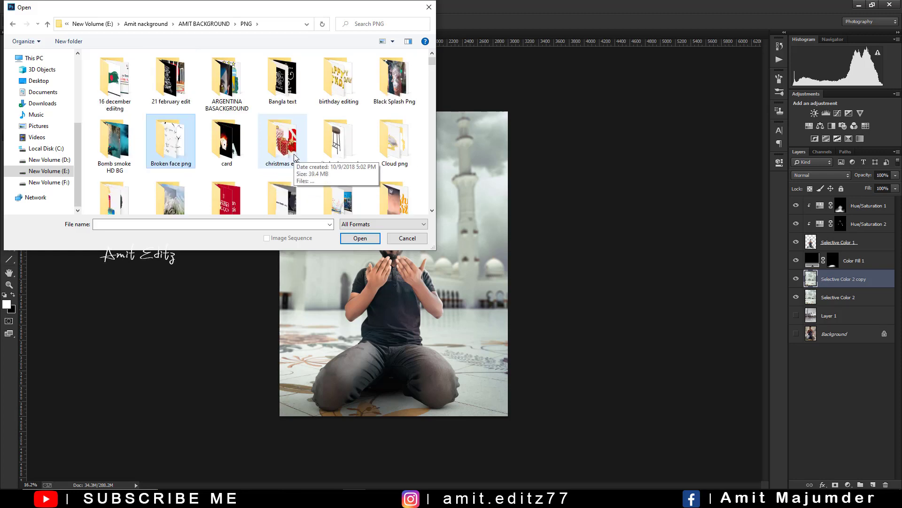
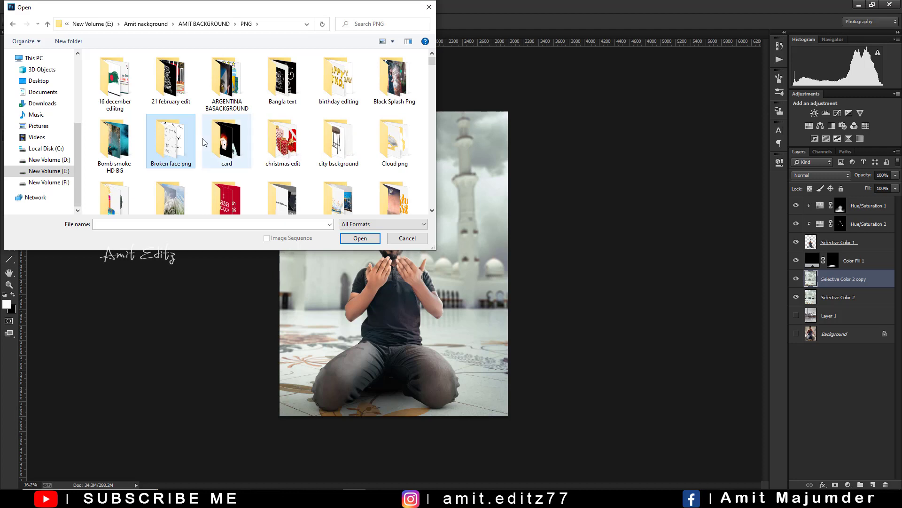
Step: Browse down into the PNG > wings png folder in the Open dialog
scroll(231, 151, down, 1)
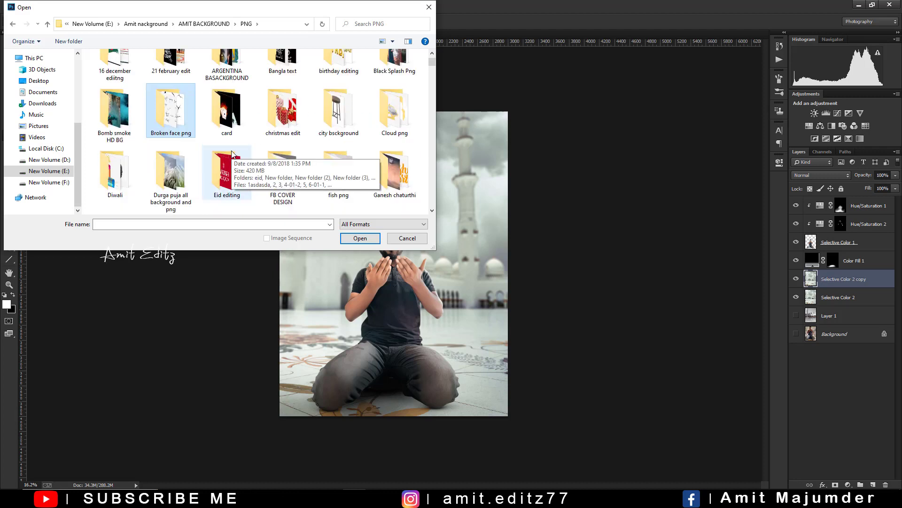
scroll(213, 174, down, 2)
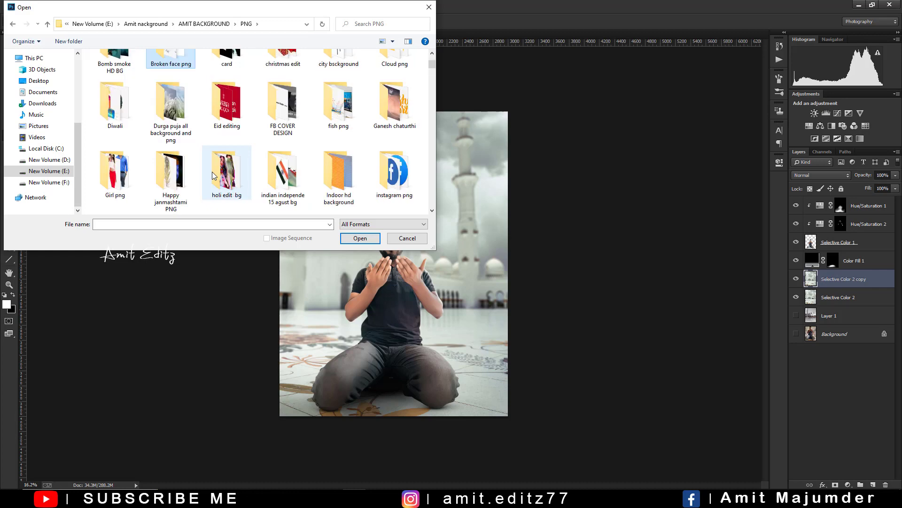
scroll(295, 163, down, 2)
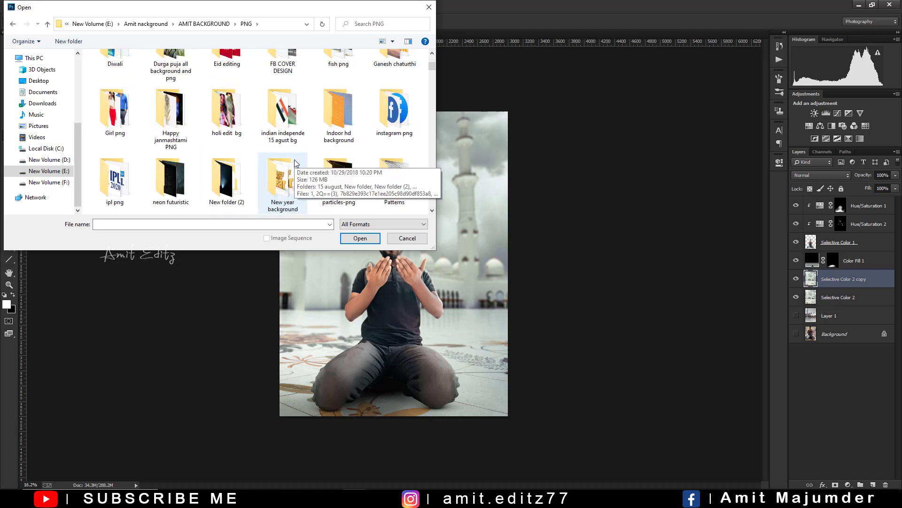
scroll(248, 152, down, 2)
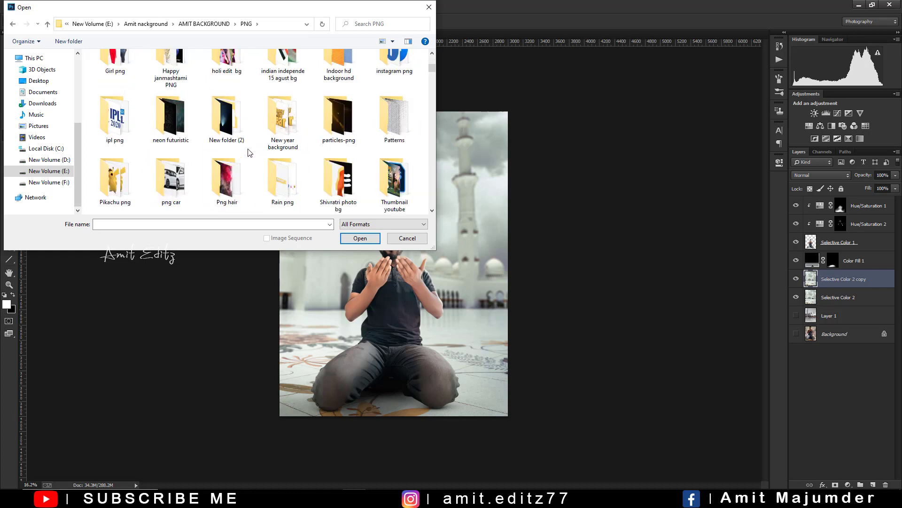
scroll(239, 160, down, 2)
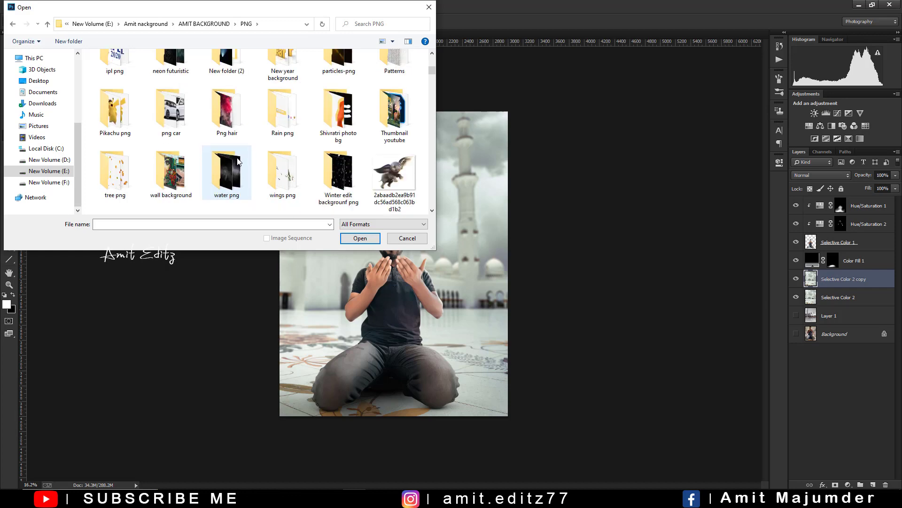
double_click(282, 169)
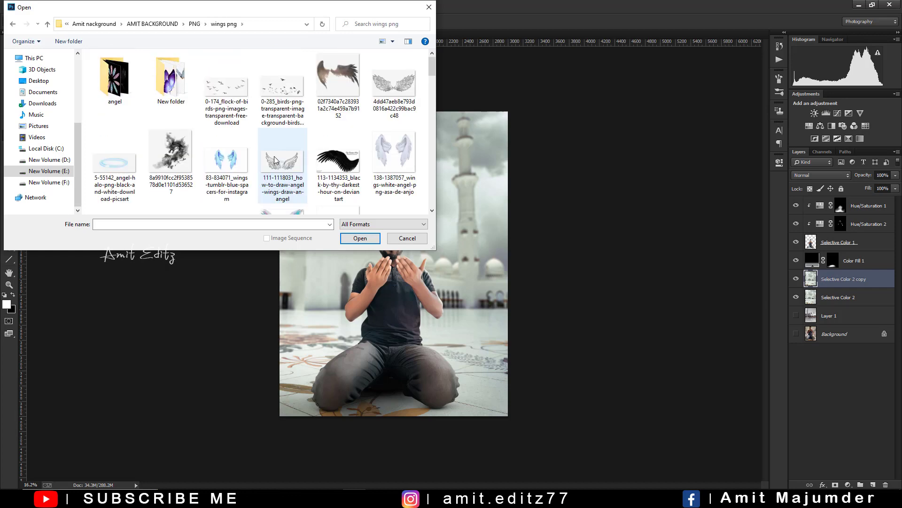
Step: Select birds_PNG108, the bigstock white flying dove and the Azero dove images
scroll(343, 145, down, 2)
scroll(263, 145, up, 2)
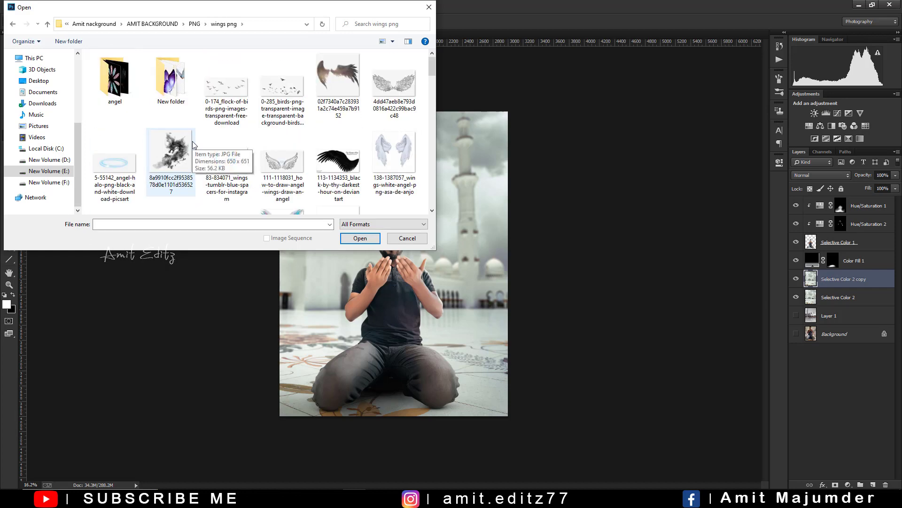
scroll(193, 145, down, 2)
scroll(193, 145, down, 3)
scroll(244, 141, down, 2)
scroll(298, 139, down, 2)
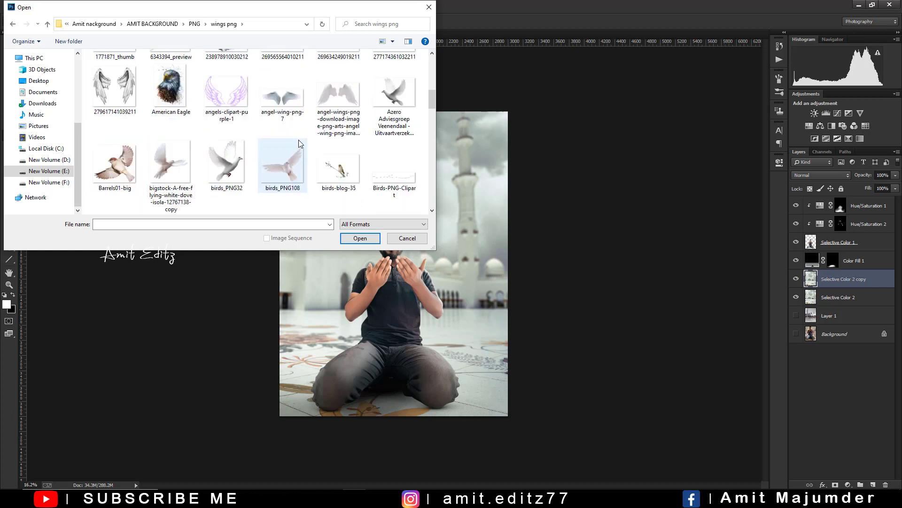
click(283, 161)
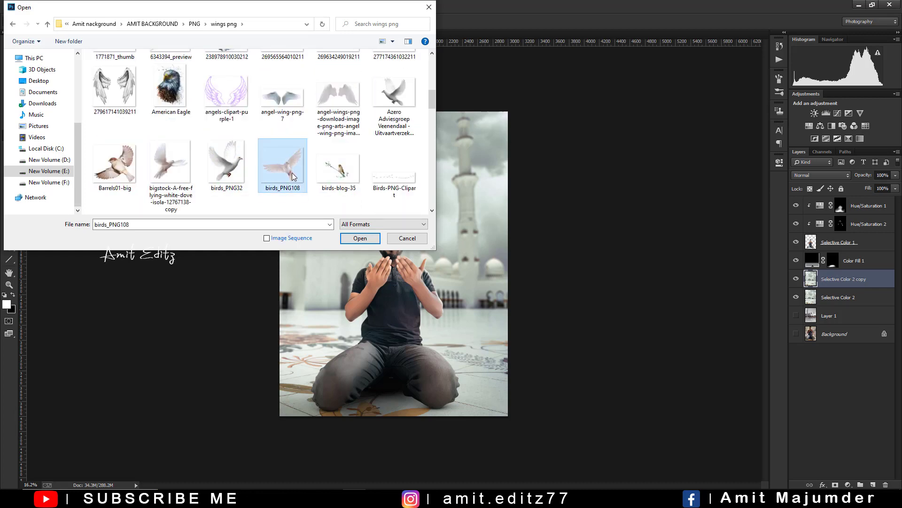
ctrl+click(181, 172)
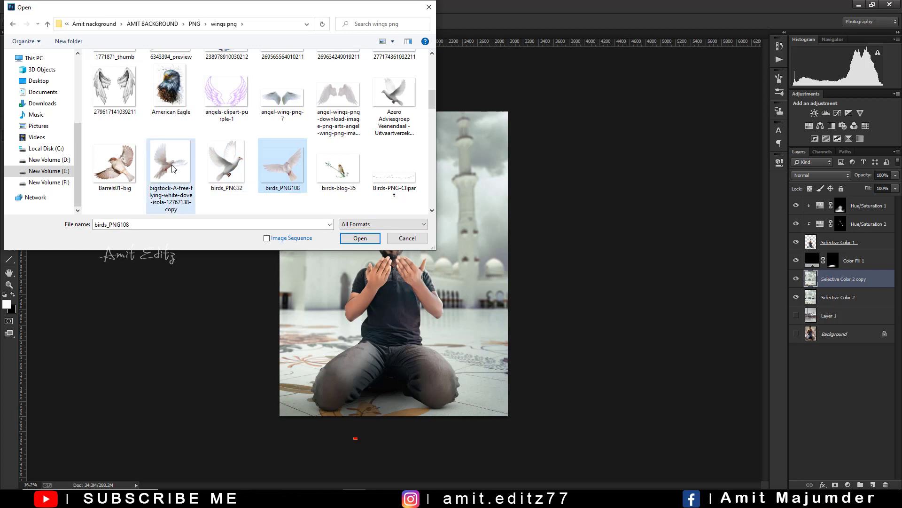
ctrl+click(394, 101)
Step: Add pigeon_PNG3418 to the selection and open all the picked bird images
scroll(264, 183, down, 1)
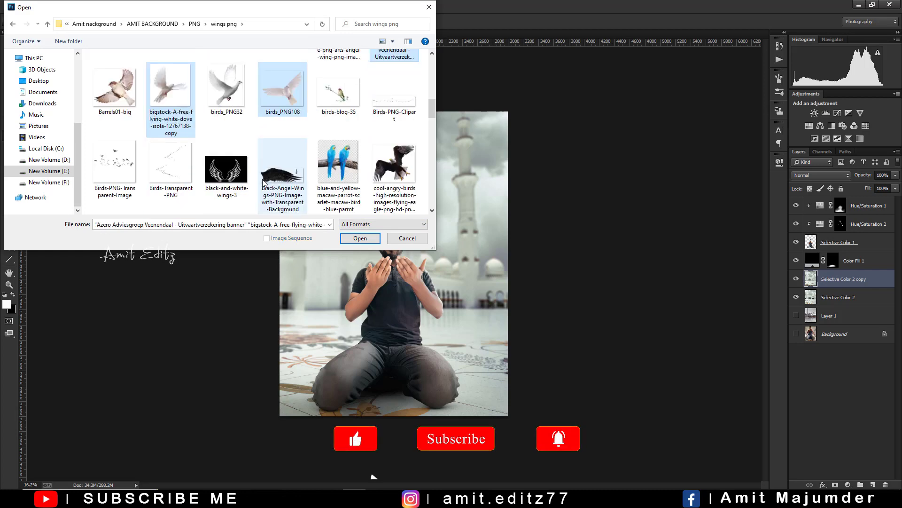
scroll(267, 182, down, 1)
scroll(277, 180, down, 1)
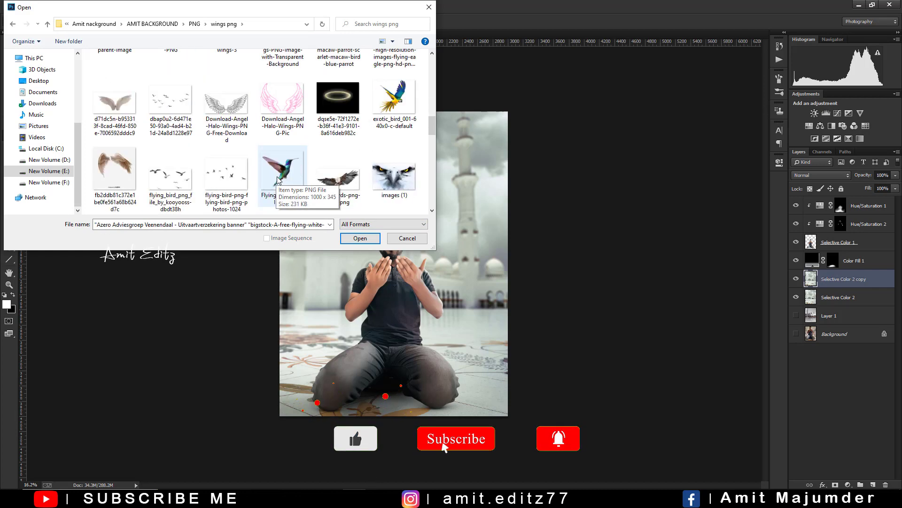
scroll(278, 181, down, 1)
scroll(277, 181, down, 2)
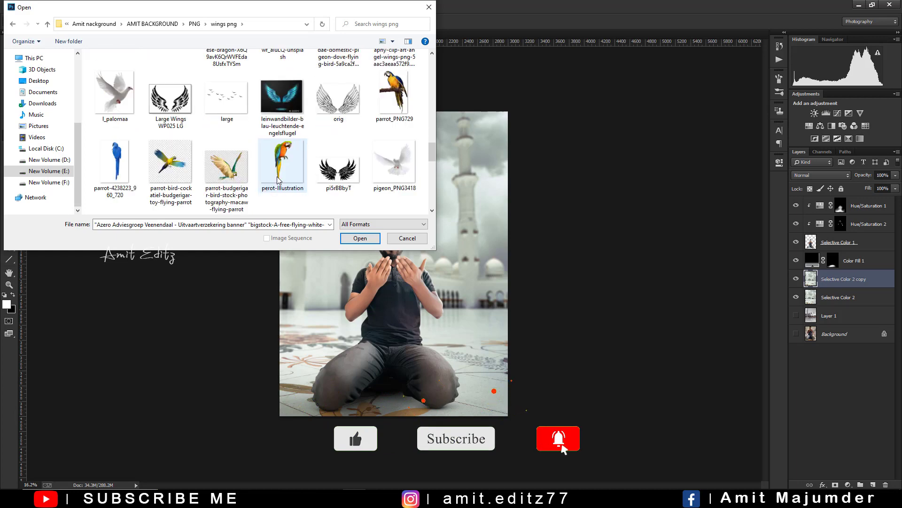
scroll(278, 180, down, 1)
ctrl+click(396, 85)
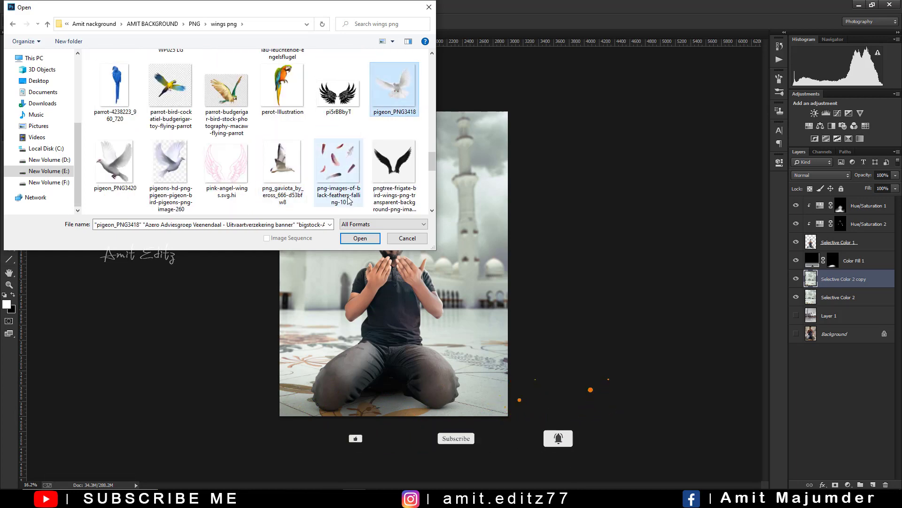
click(346, 239)
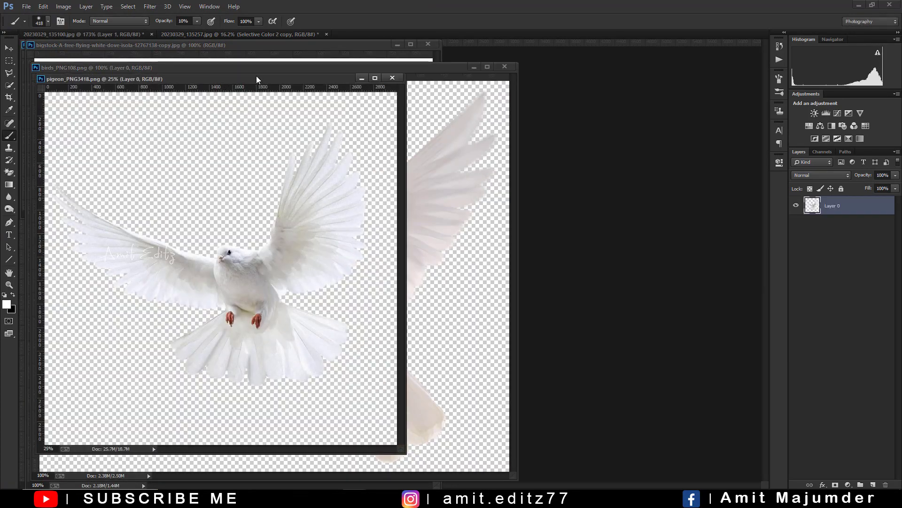
Step: Close the floating dove window and move the small dove into the upper-left sky
drag(257, 79, 237, 116)
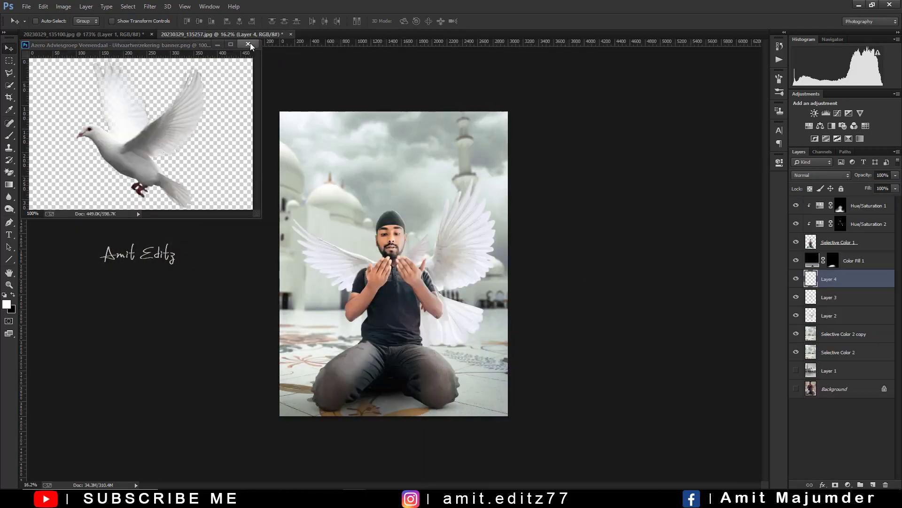
click(248, 44)
key(ctrl+t)
drag(394, 262, 323, 161)
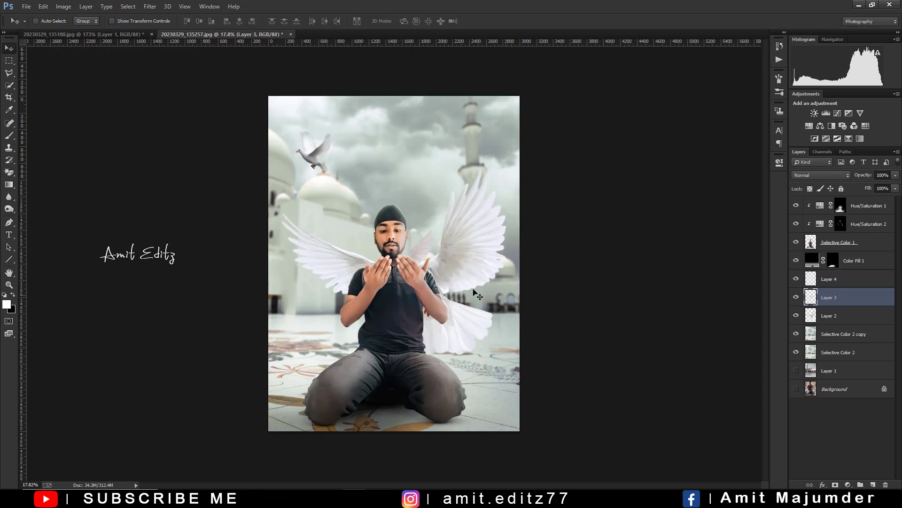
Step: Raise Layer 3 to the top and shift its dove toward the lower right
drag(828, 256, 828, 200)
key(ctrl+t)
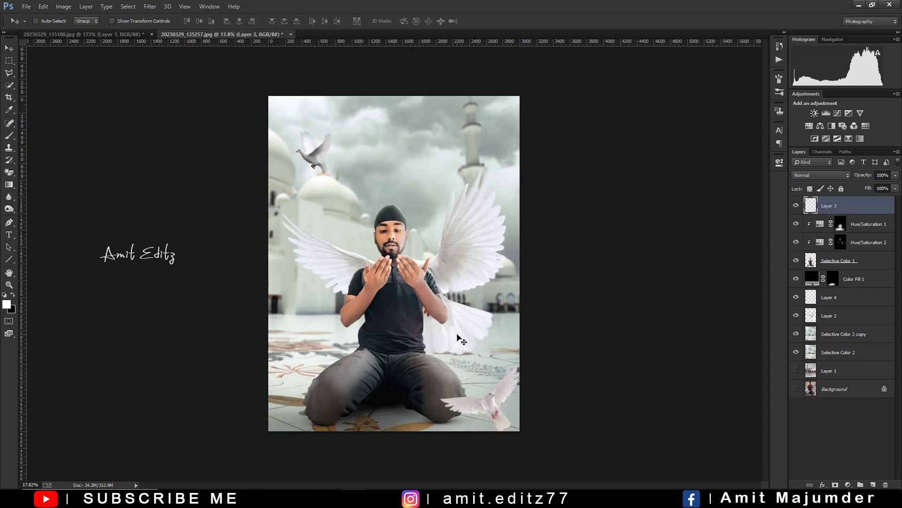
drag(525, 373, 513, 345)
key(Return)
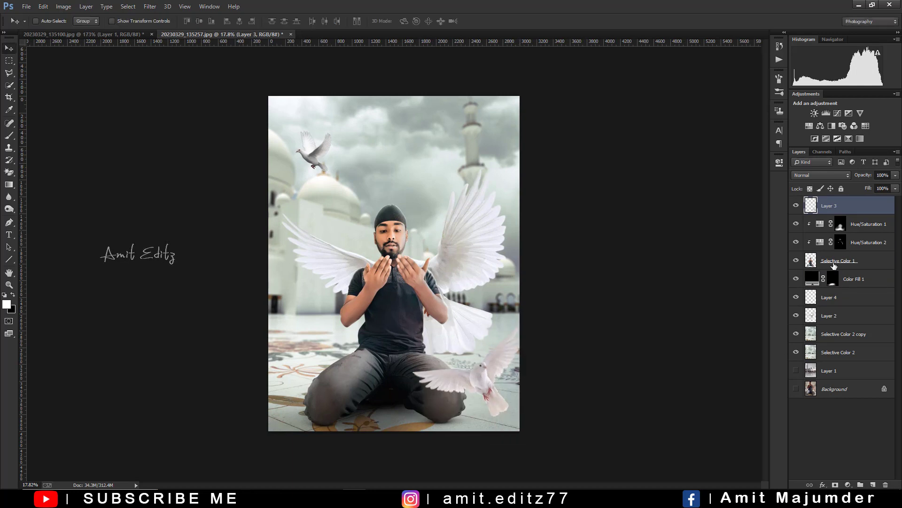
click(835, 315)
Step: Scale the large dove on Layer 2 down and move it into the upper-right sky
click(796, 315)
key(ctrl+t)
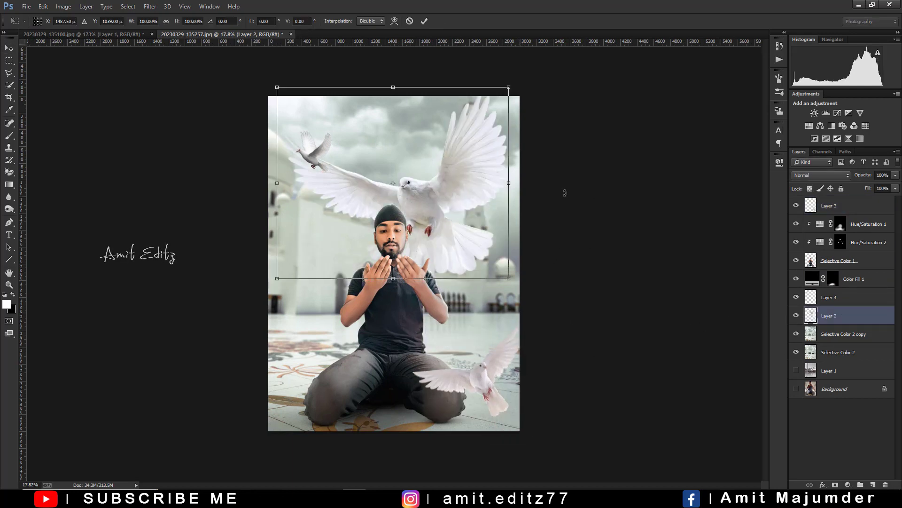
drag(503, 91, 461, 126)
drag(432, 164, 478, 144)
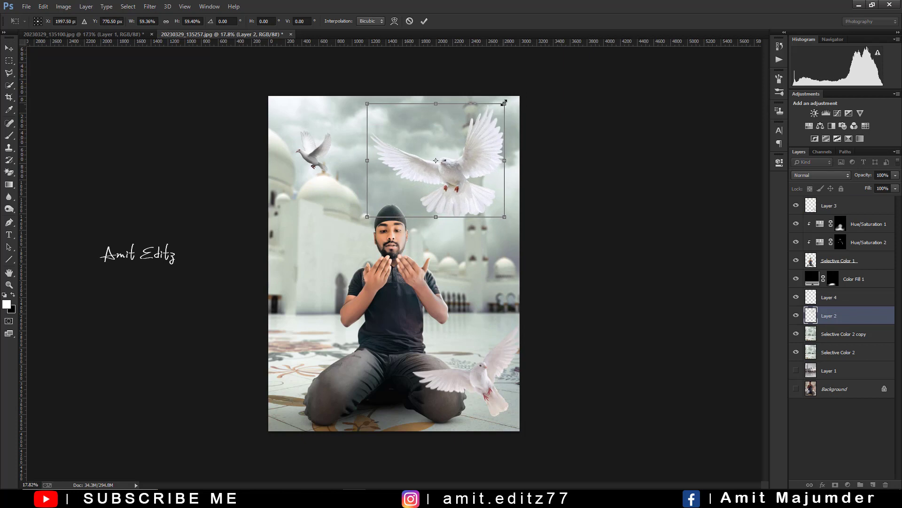
key(Return)
Step: Apply Gaussian Blur to the dove layers Layer 2 and Layer 4
click(150, 7)
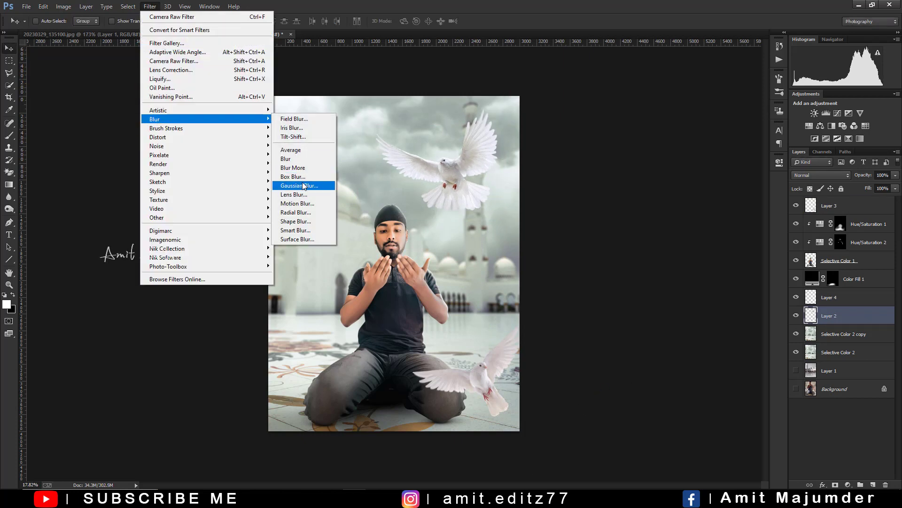
click(303, 180)
drag(523, 183, 595, 204)
click(627, 213)
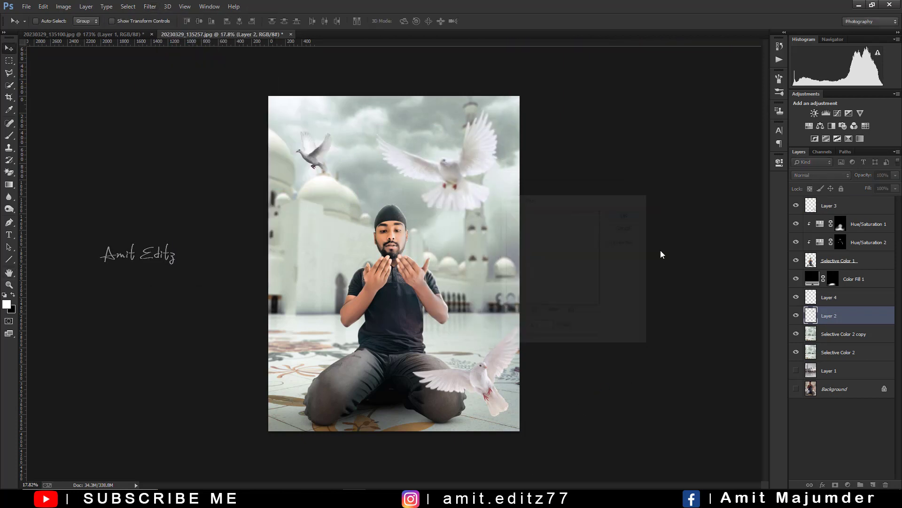
click(829, 297)
click(150, 7)
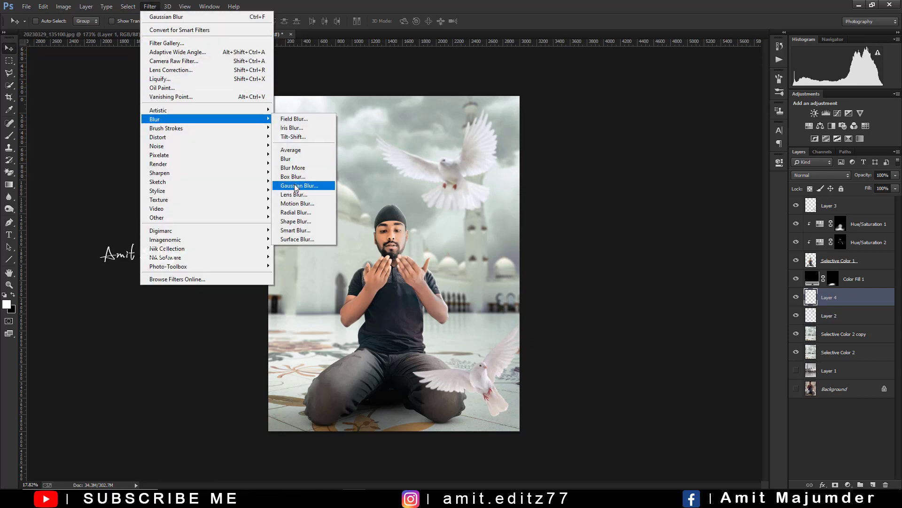
click(303, 182)
click(627, 214)
click(833, 320)
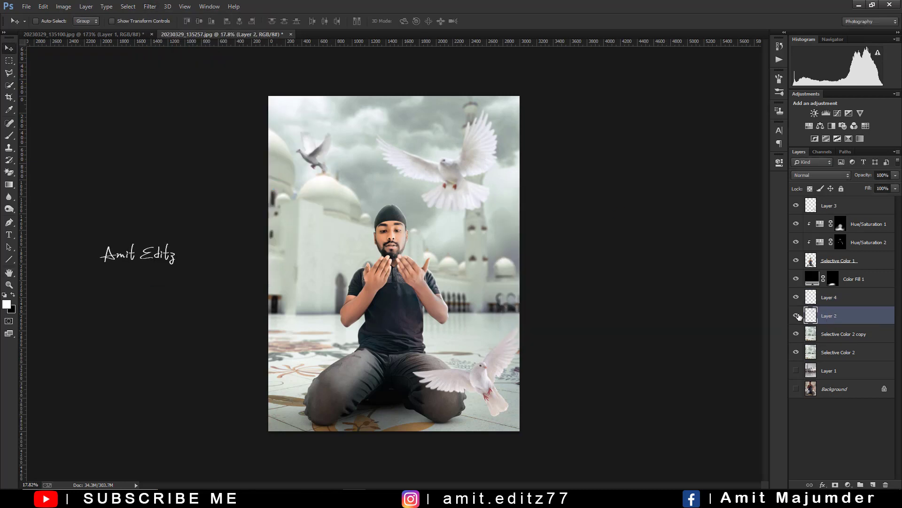
Step: Enlarge the lower dove on Layer 3 to about 146%
click(837, 204)
key(ctrl+t)
mouse_move(522, 324)
mouse_down()
mouse_move(571, 283)
mouse_move(369, 304)
mouse_move(328, 336)
mouse_move(502, 346)
mouse_move(567, 272)
mouse_up()
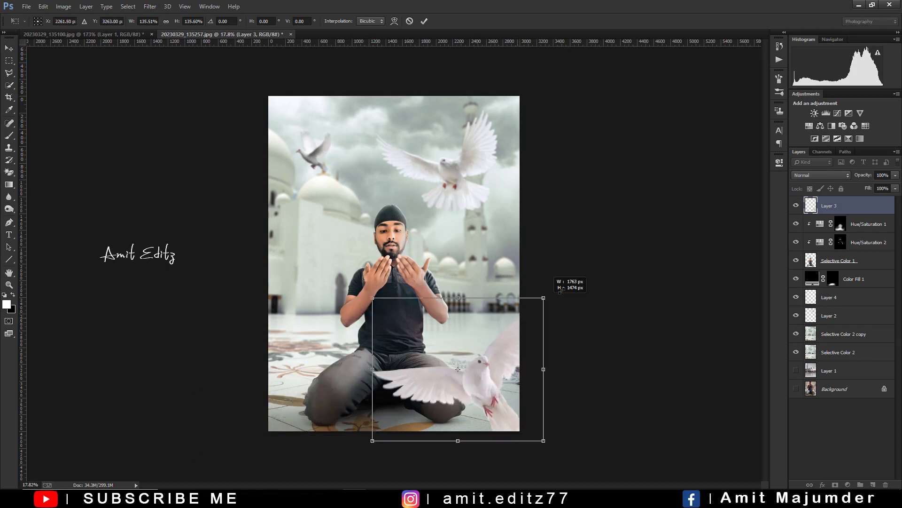
key(Return)
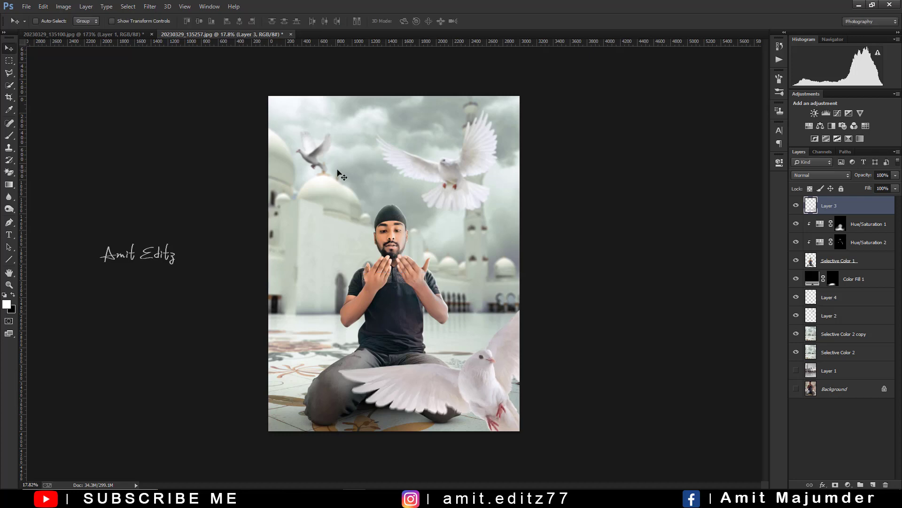
Step: Blur the lower dove with a 16.8-pixel Gaussian Blur and move it down-right
click(149, 6)
click(302, 183)
drag(531, 338, 548, 339)
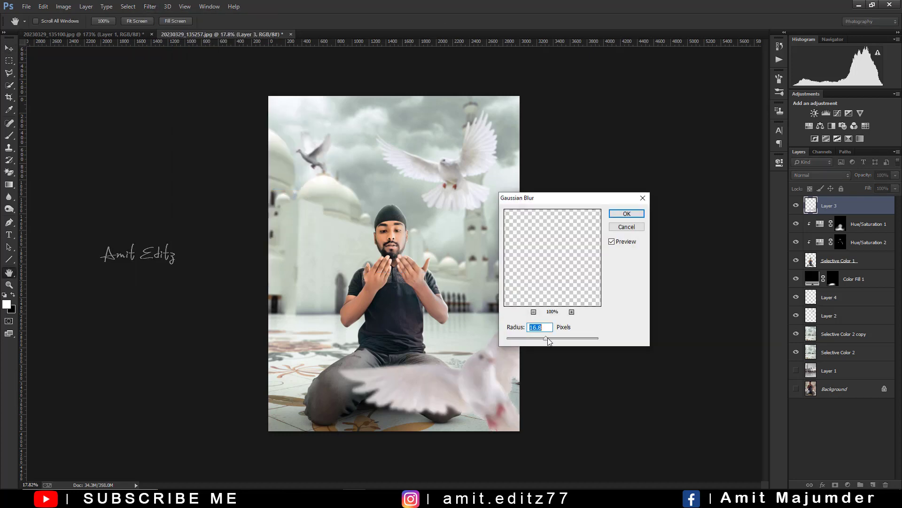
click(627, 214)
key(v)
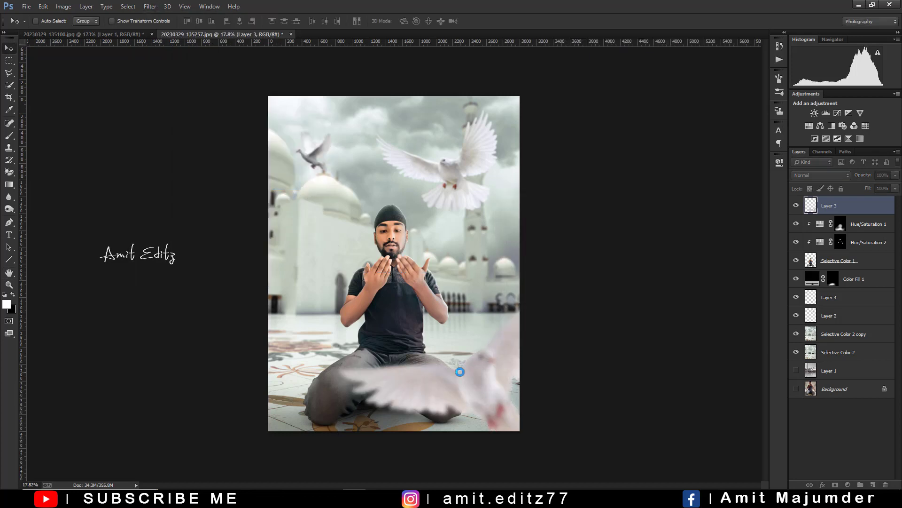
mouse_move(460, 376)
mouse_down()
mouse_move(479, 395)
mouse_move(549, 326)
mouse_up()
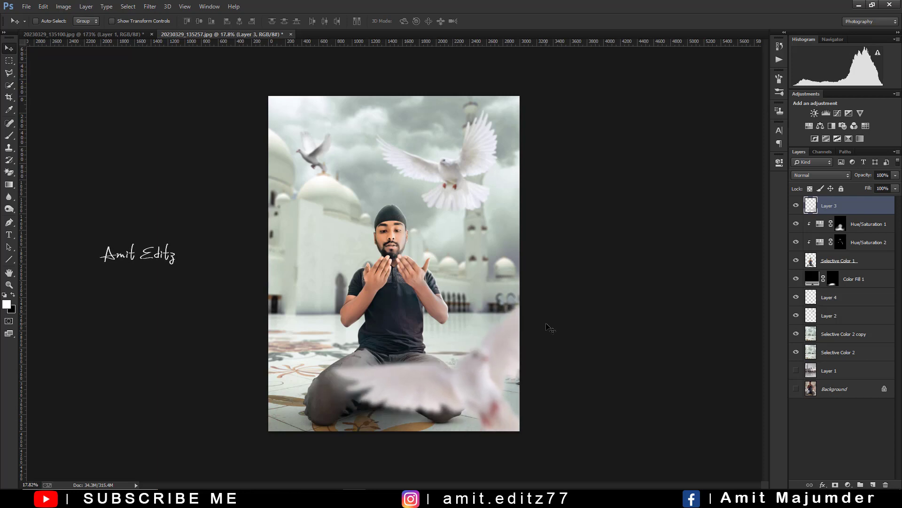
Step: Shrink the blurred dove to about 67% and nudge it toward the lower-right corner
key(ctrl+t)
drag(560, 264, 529, 288)
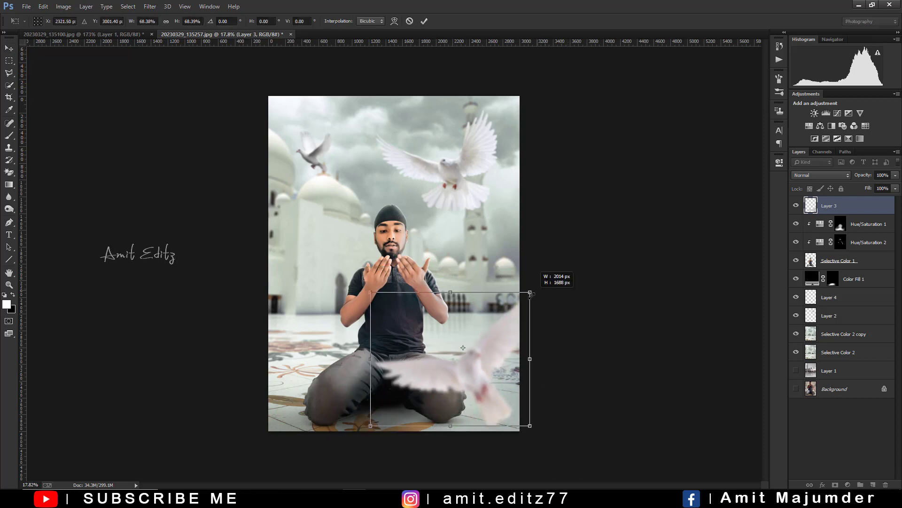
drag(485, 339, 507, 368)
key(Return)
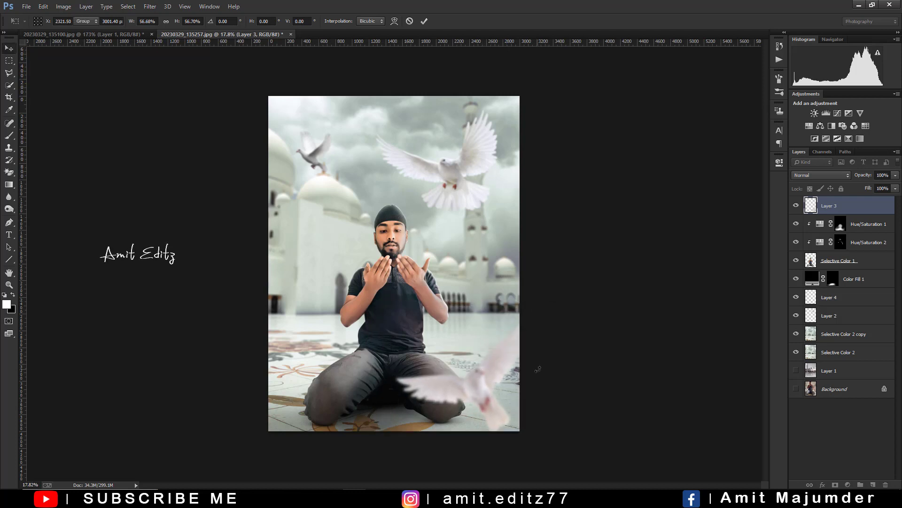
scroll(535, 364, down, 2)
scroll(535, 363, up, 2)
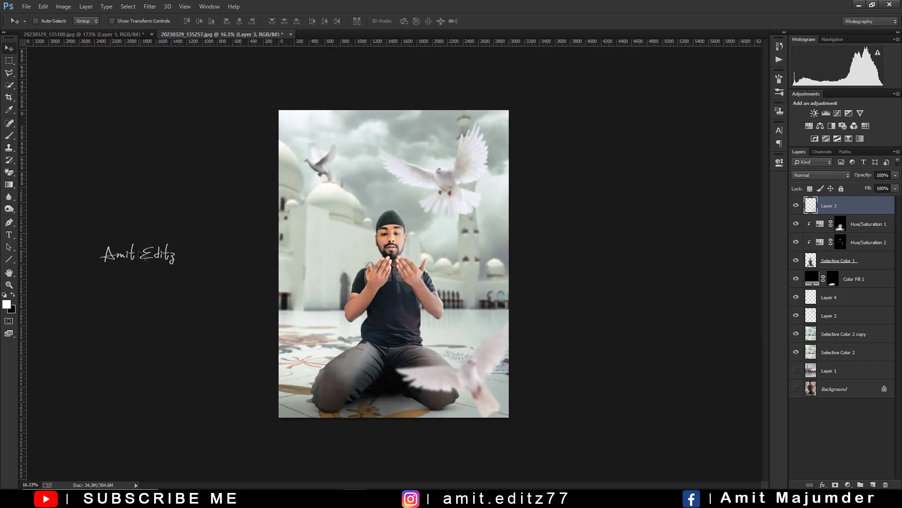
Step: Add a Color Balance adjustment layer above Selective Color 1
click(838, 264)
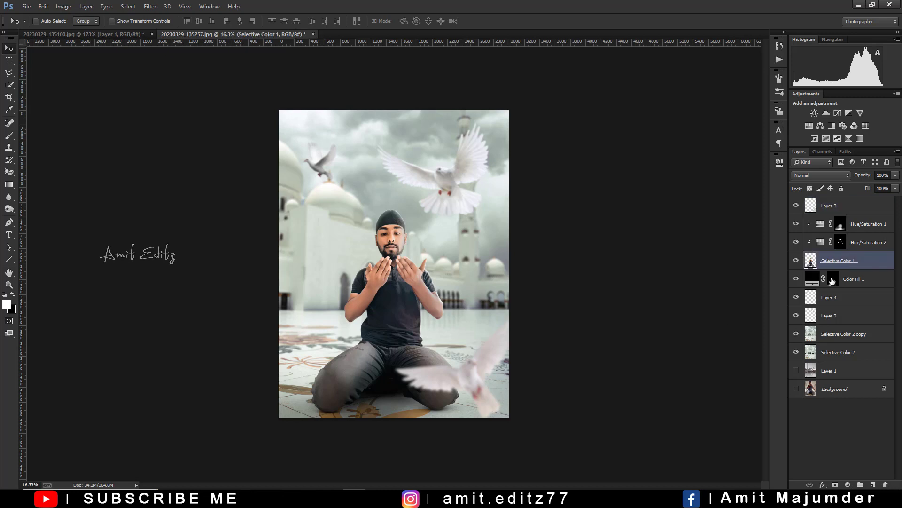
click(848, 484)
click(833, 380)
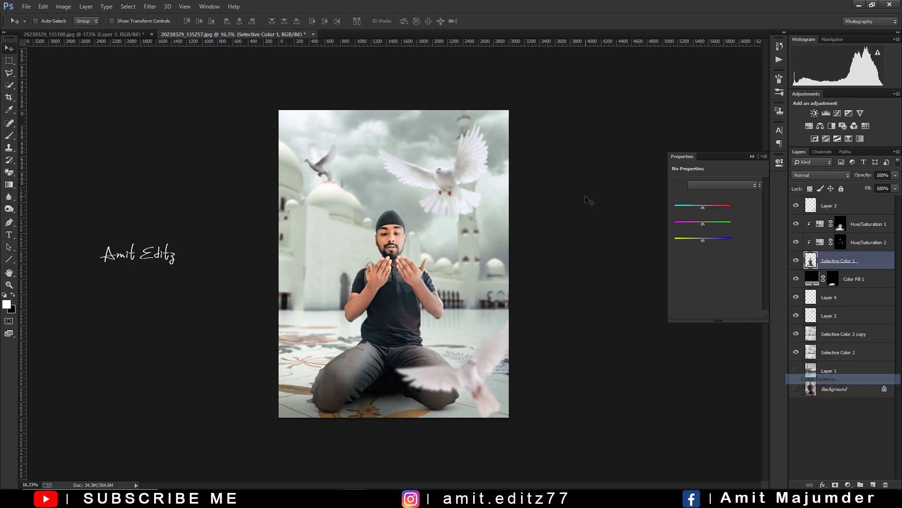
Step: Set the Highlights Cyan/Red balance to -13, fine-tuning green and blue
click(697, 185)
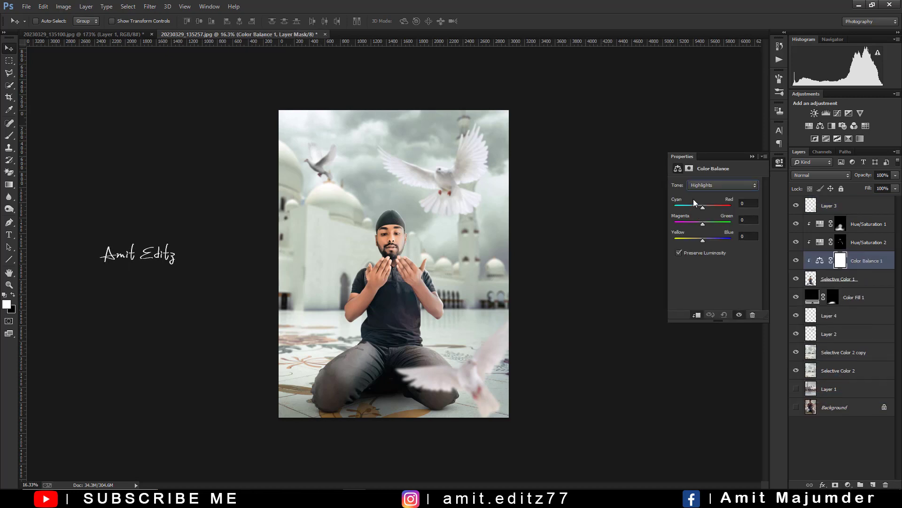
drag(702, 207, 697, 206)
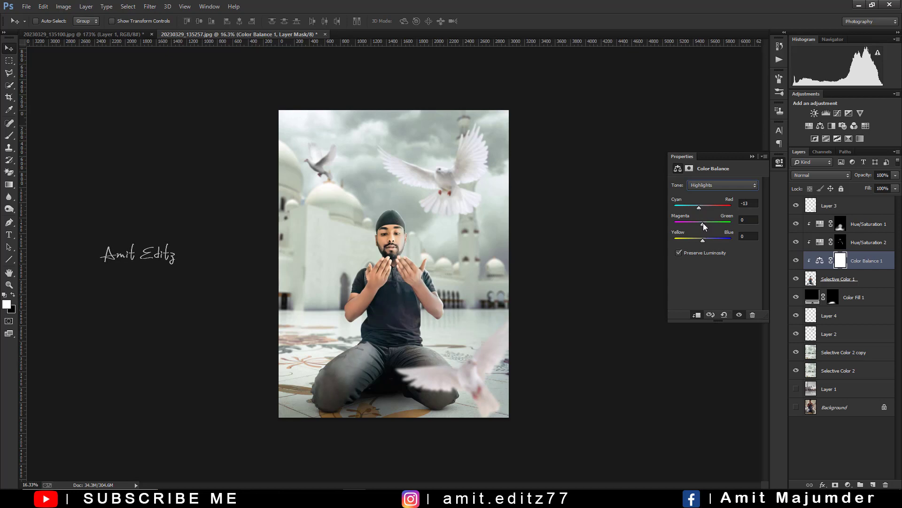
drag(703, 223, 697, 224)
click(753, 219)
drag(701, 239, 707, 238)
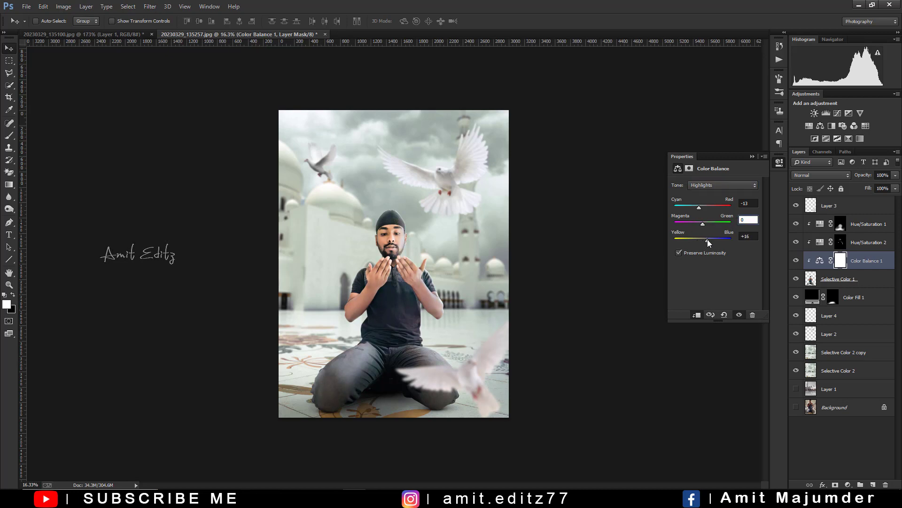
drag(708, 240, 709, 241)
Step: Shift the Shadows Yellow/Blue balance toward blue and close Properties
click(716, 186)
click(707, 194)
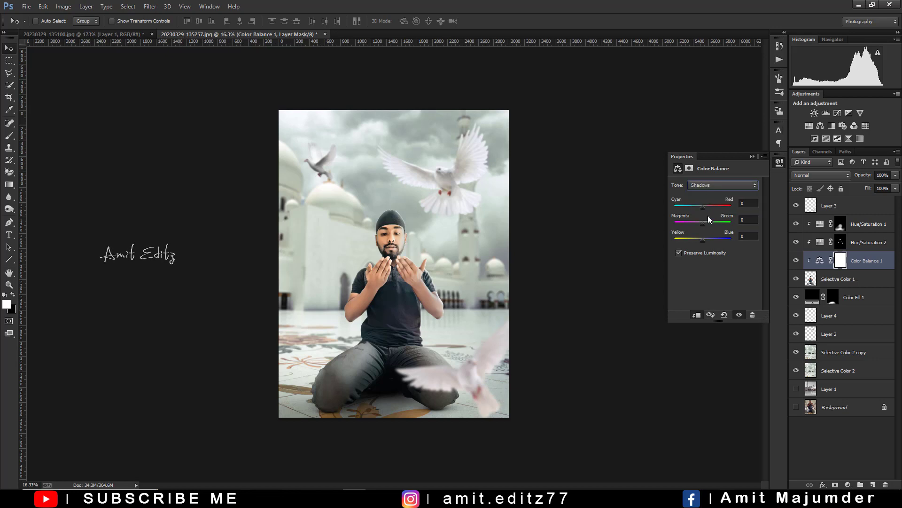
drag(703, 240, 708, 241)
click(753, 157)
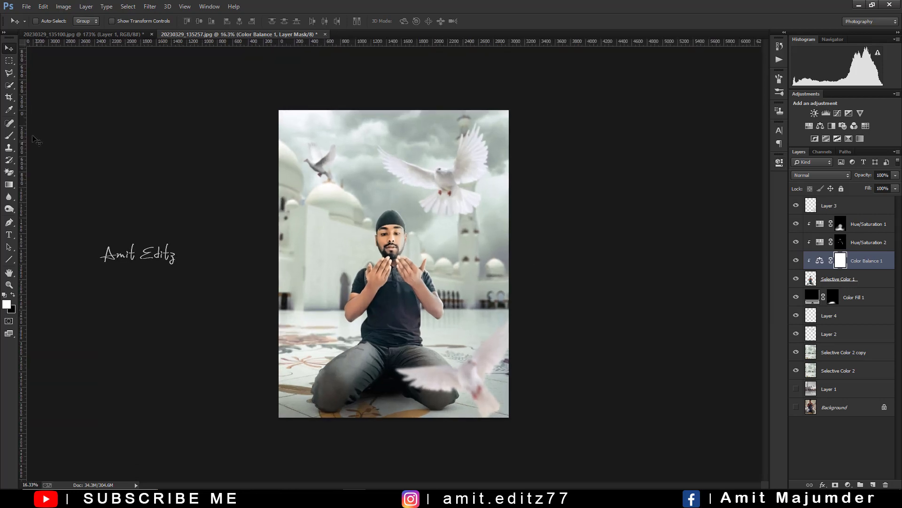
Step: Crop the canvas narrower by pulling in its right edge
click(9, 97)
click(426, 254)
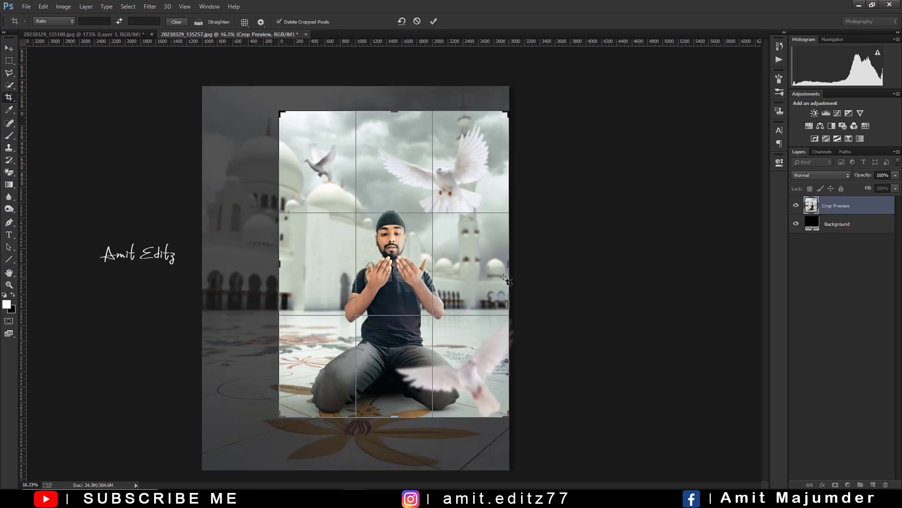
drag(509, 264, 503, 264)
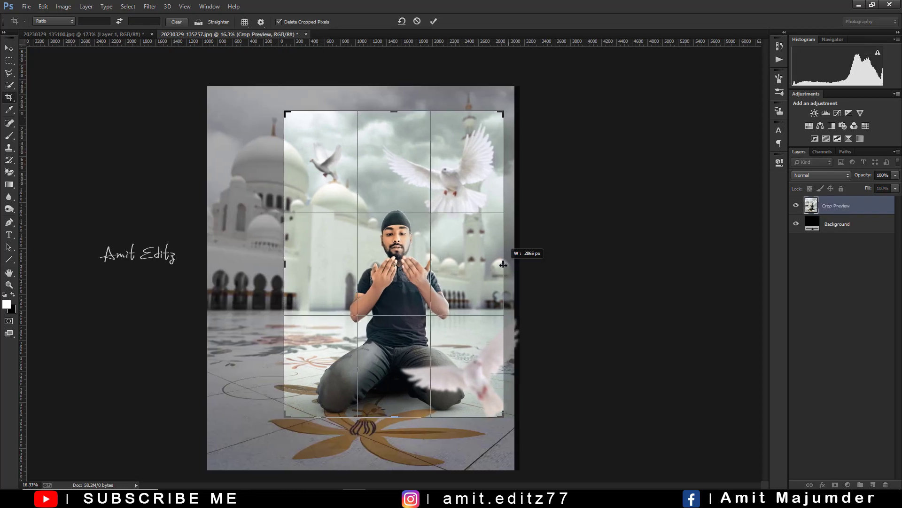
key(Return)
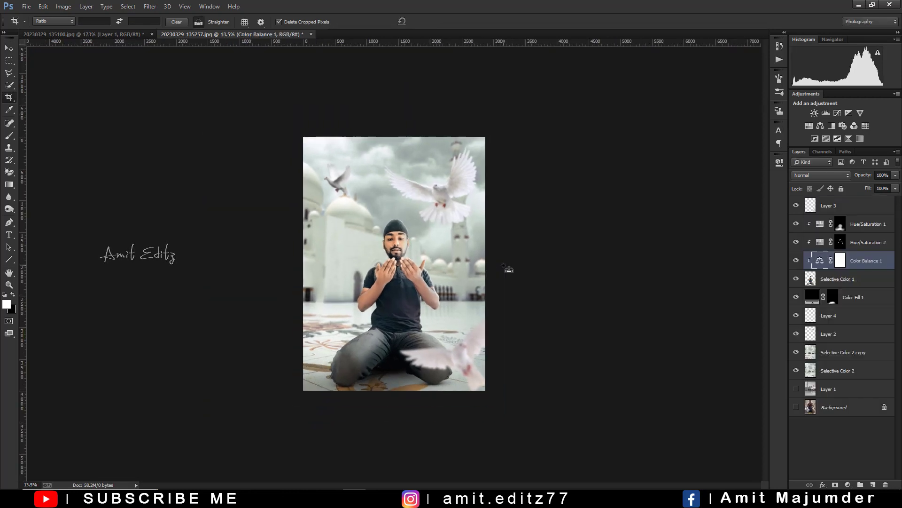
click(9, 47)
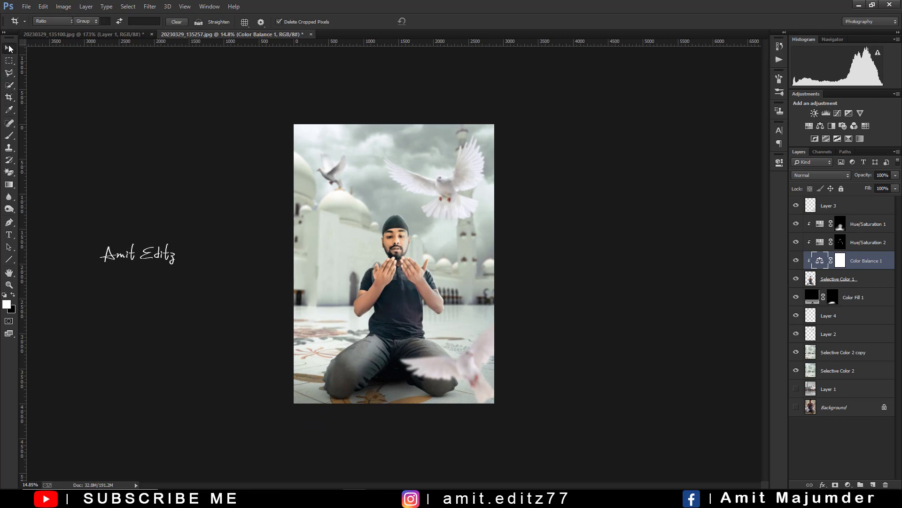
Step: Stamp all visible layers into merged Layer 5 and duplicate it as Layer 5 copy
click(860, 207)
key(ctrl+shift+alt+e)
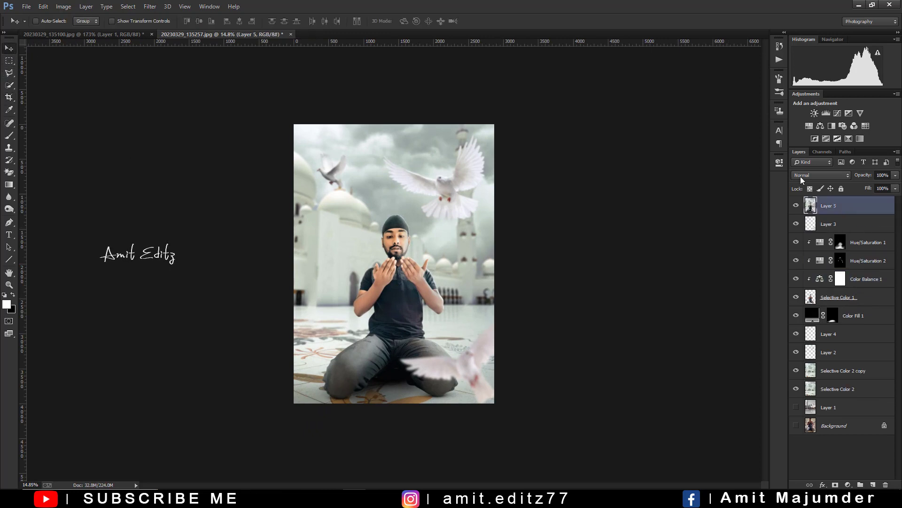
click(9, 97)
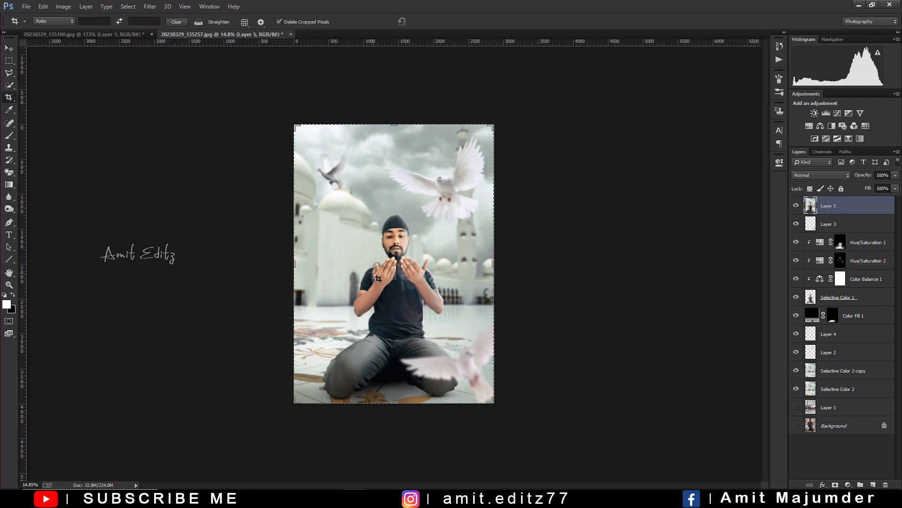
drag(832, 209, 873, 485)
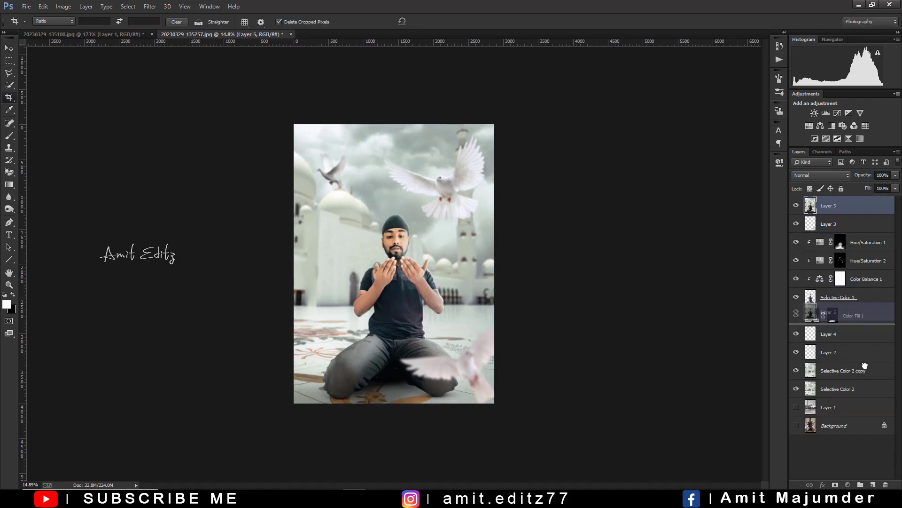
click(150, 6)
click(188, 64)
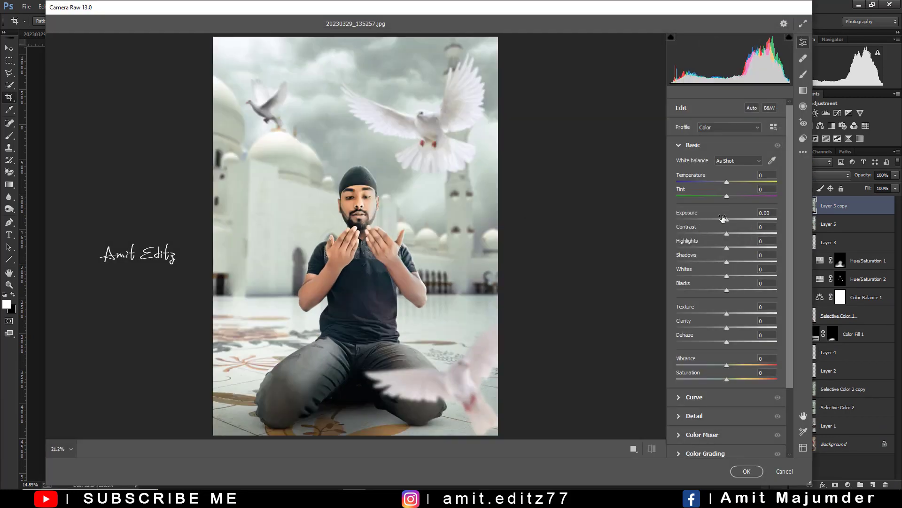
Step: In Camera Raw Basic, set Contrast +9 and Texture +6 with Clarity reset to 0
mouse_move(727, 234)
mouse_down()
mouse_move(738, 237)
mouse_move(706, 276)
mouse_move(729, 276)
mouse_up()
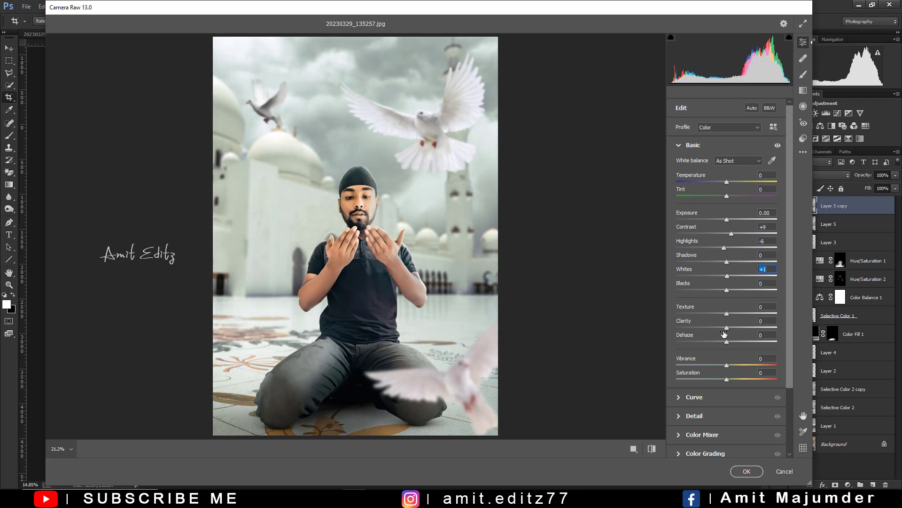
mouse_move(727, 327)
mouse_down()
mouse_move(707, 326)
mouse_move(728, 326)
mouse_up()
double_click(727, 326)
drag(729, 315, 733, 316)
click(694, 396)
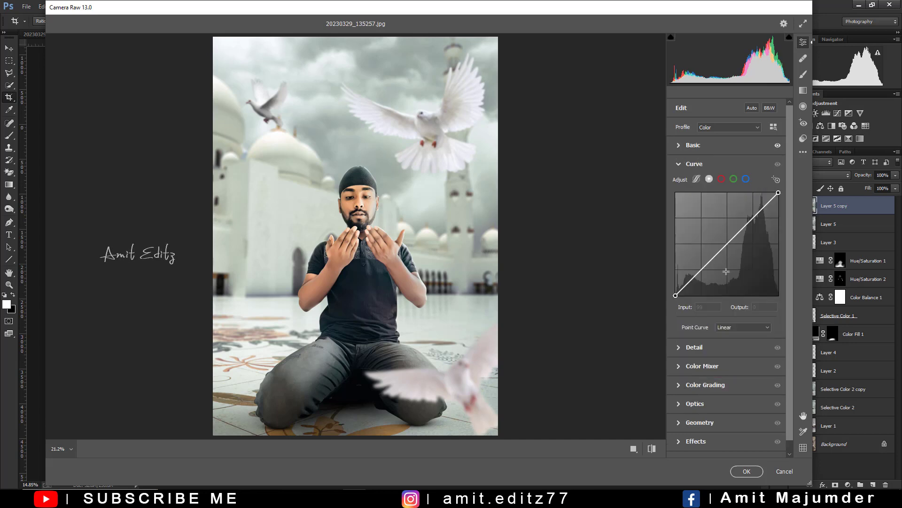
Step: Lift the RGB curve's black point and lower the red and green channel highlights
click(701, 268)
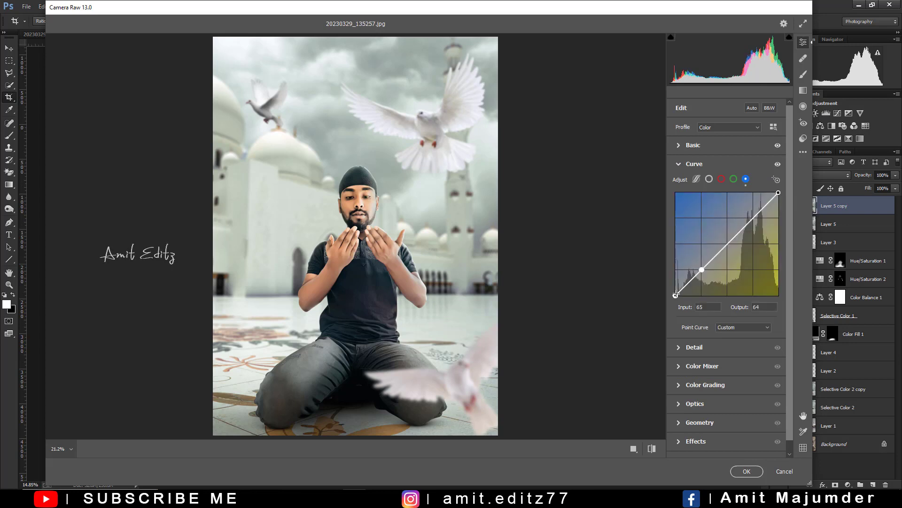
drag(676, 295, 676, 290)
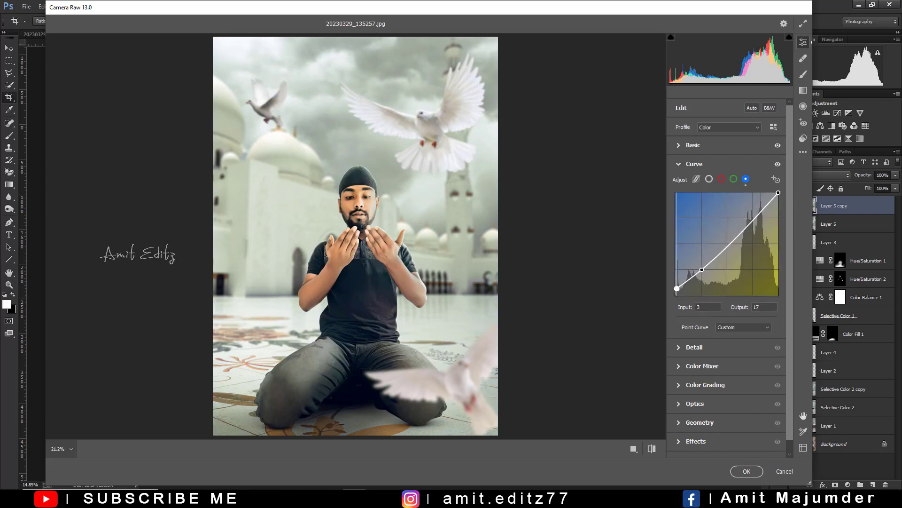
click(721, 180)
drag(778, 192, 778, 192)
click(734, 179)
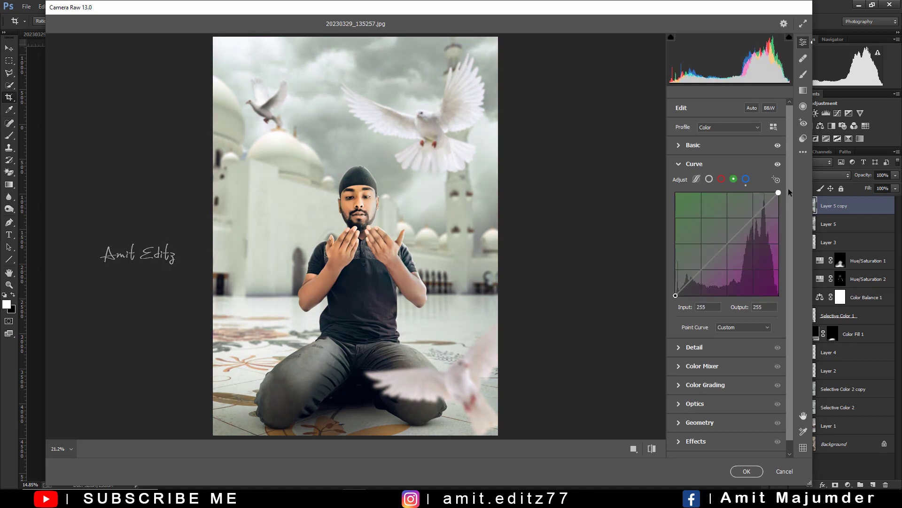
click(710, 180)
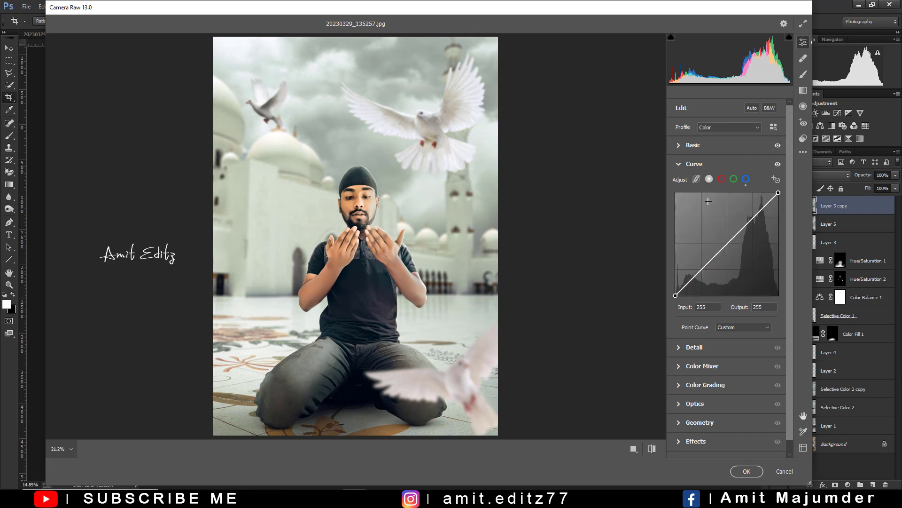
click(702, 267)
drag(676, 295, 676, 290)
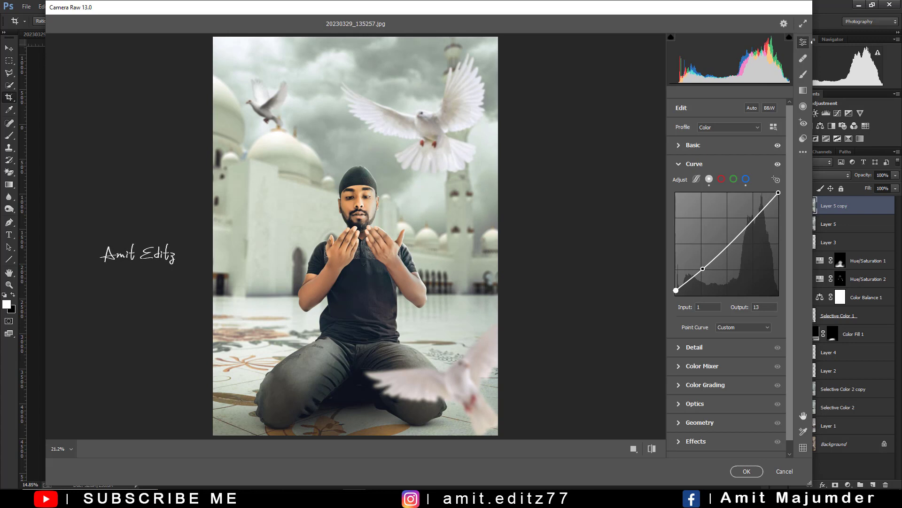
click(691, 441)
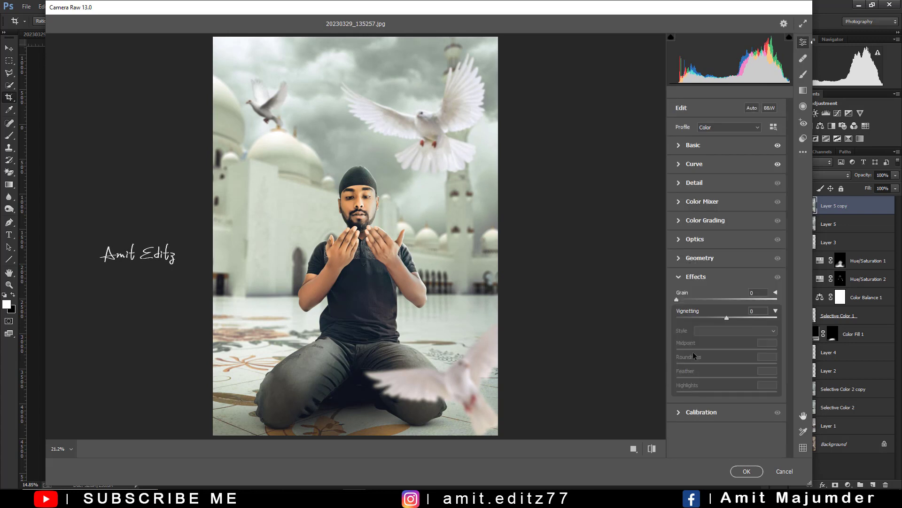
Step: Add grain and a vignette, then tint highlights teal and shadows green-cyan in Color Grading
click(690, 299)
drag(726, 318, 725, 319)
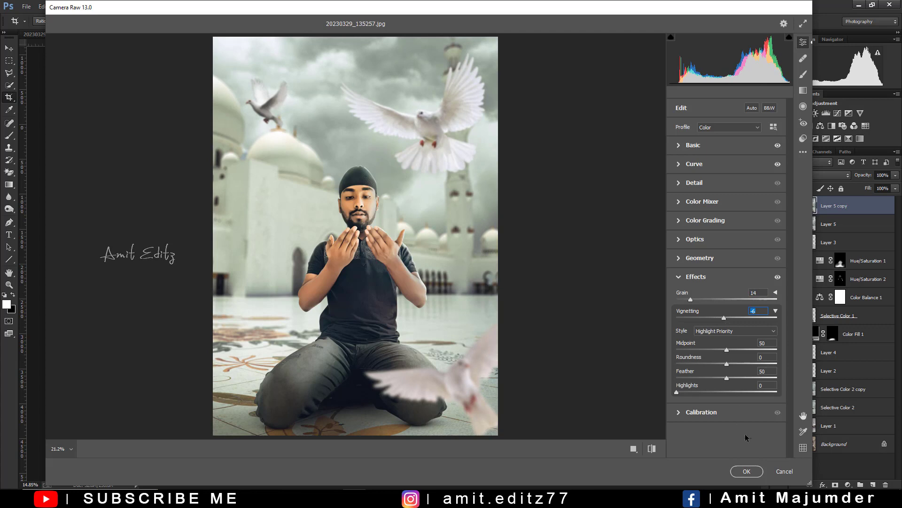
click(717, 221)
drag(755, 361, 755, 360)
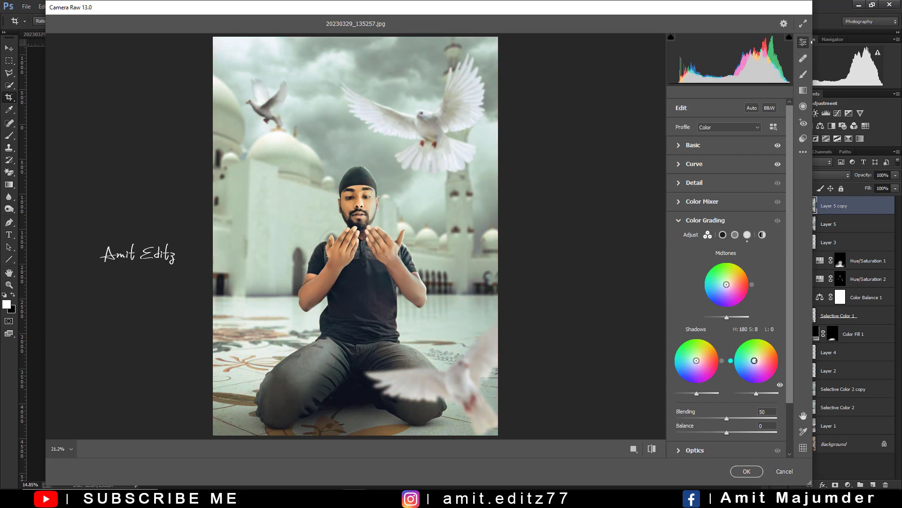
drag(697, 360, 695, 363)
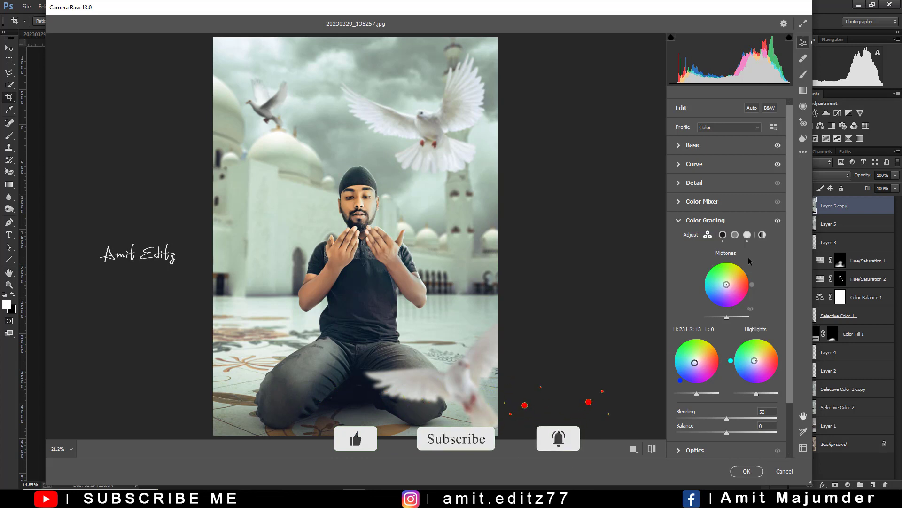
Step: Set the Global grading wheel to Hue 162, Saturation 7 and apply Camera Raw
click(762, 235)
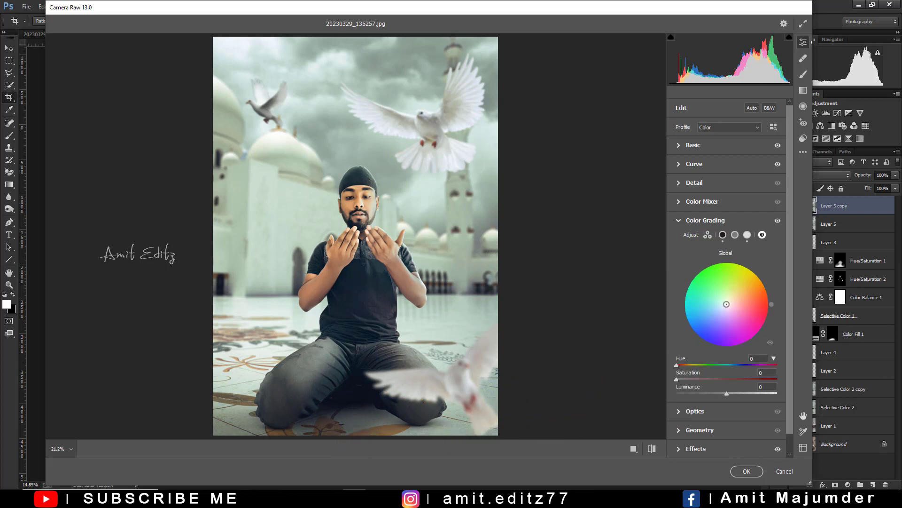
drag(727, 304, 724, 303)
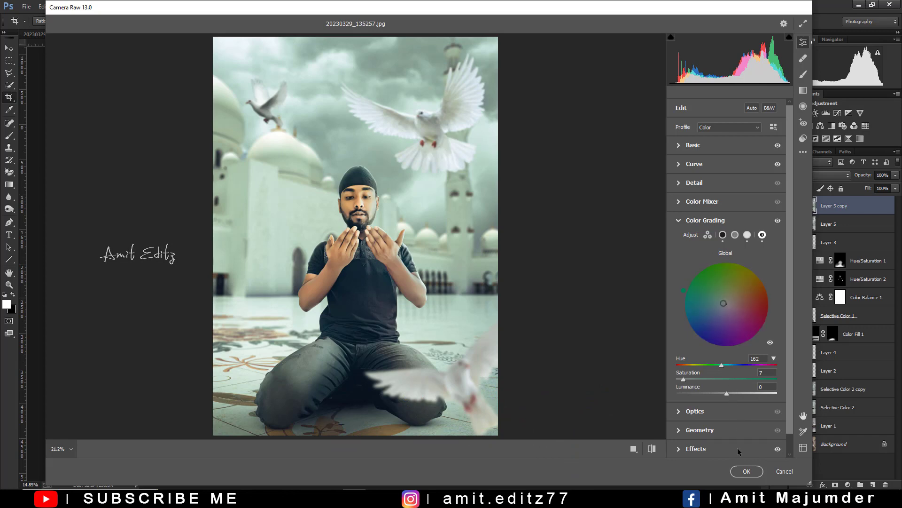
click(747, 470)
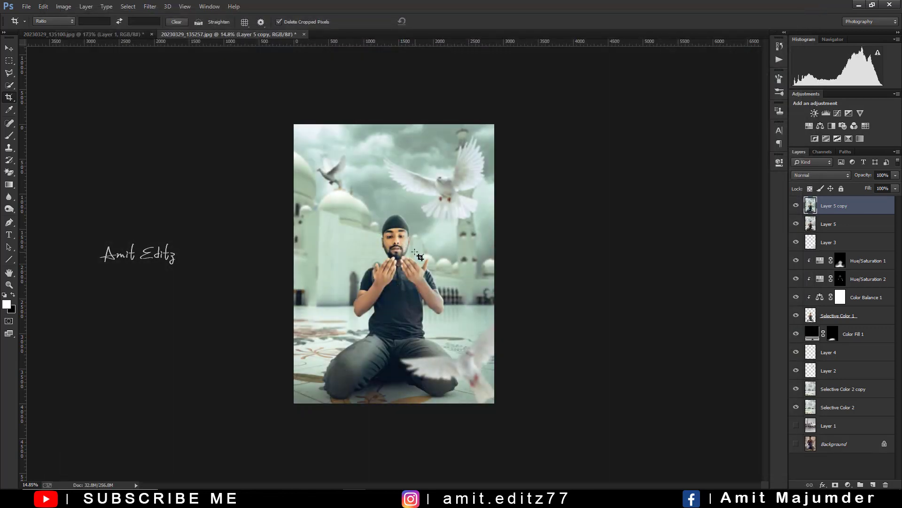
Step: Duplicate Layer 5 copy and add a Selective Color layer with Reds Cyan at -67
scroll(417, 273, up, 1)
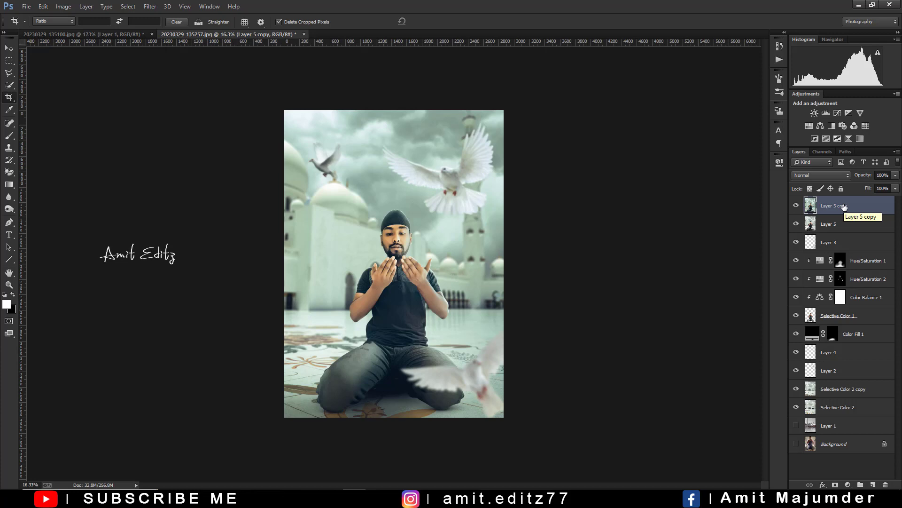
key(ctrl+j)
click(848, 485)
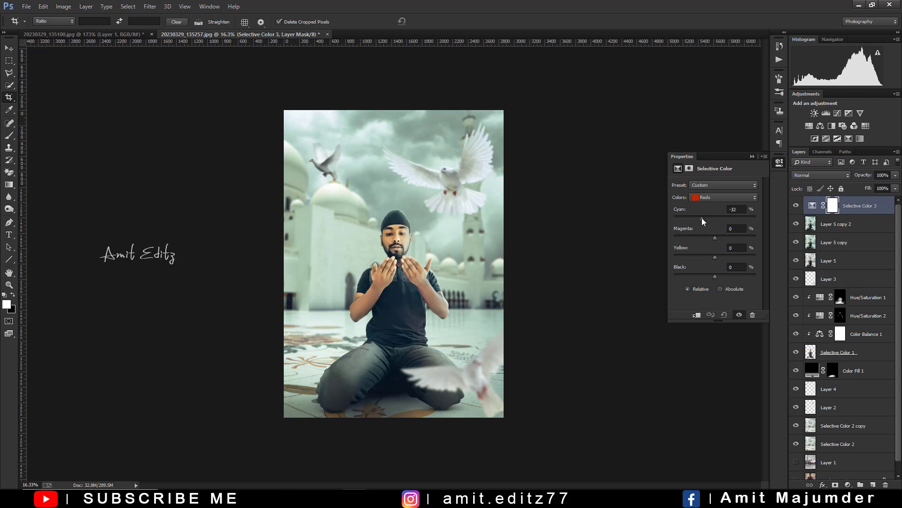
drag(702, 218, 687, 217)
Step: In Selective Color's Blacks, add a little magenta and black
click(712, 197)
click(715, 260)
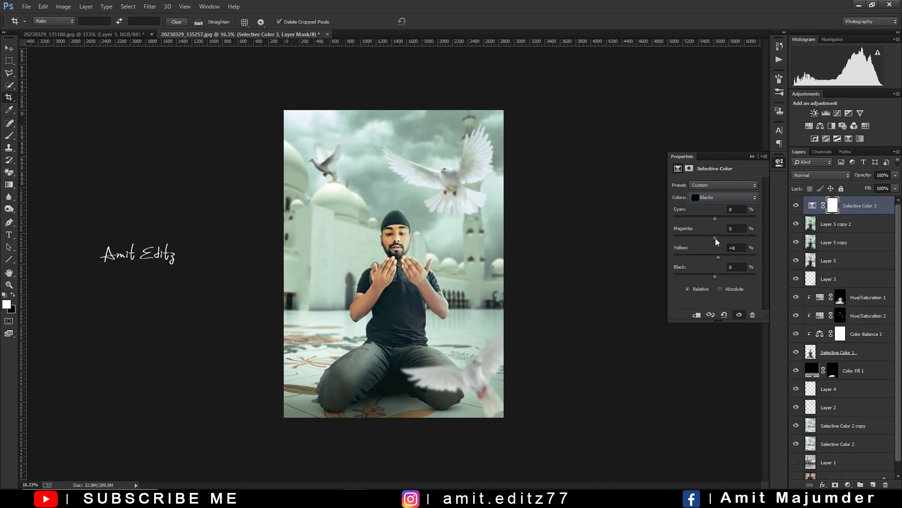
drag(715, 237, 714, 236)
drag(715, 276, 716, 278)
click(753, 157)
Step: Merge the adjustment and both layer copies into Selective Color 3, then duplicate it
shift+click(841, 243)
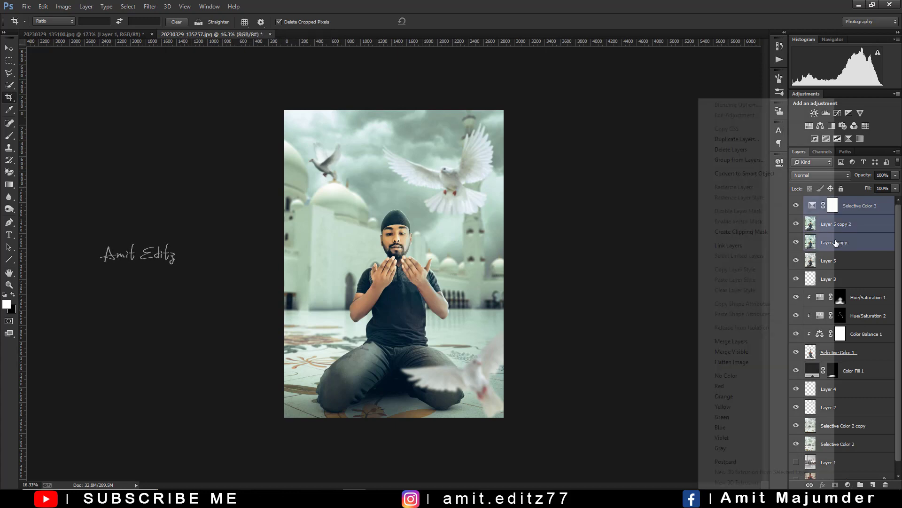
right_click(840, 243)
click(766, 342)
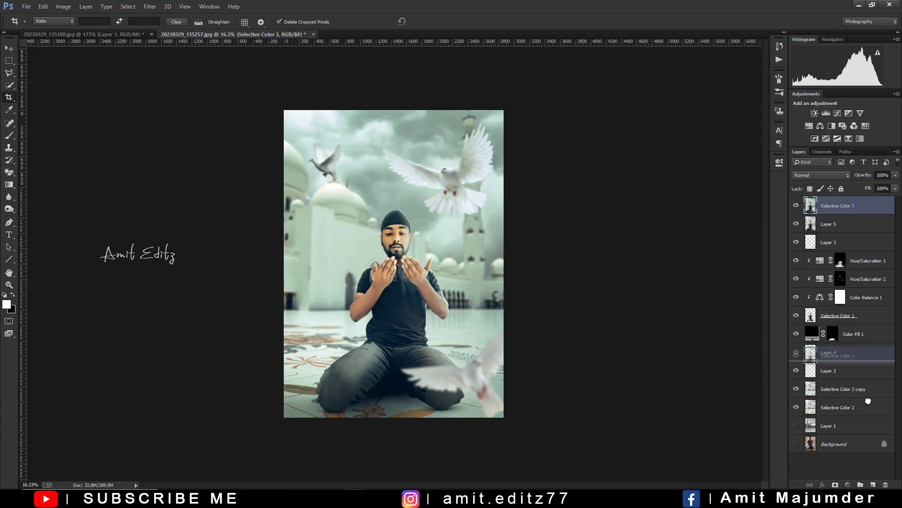
drag(849, 206, 873, 484)
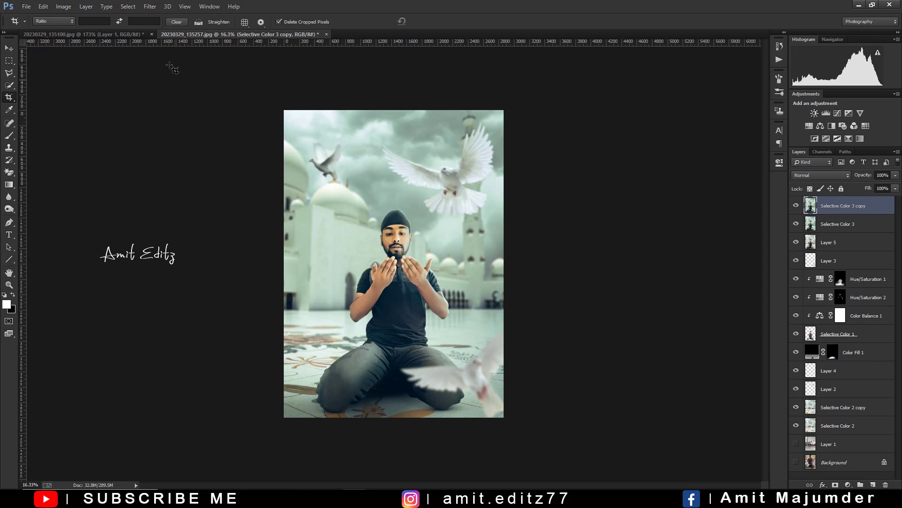
Step: Select the highlights with Color Range and copy them onto a new Layer 6
click(150, 7)
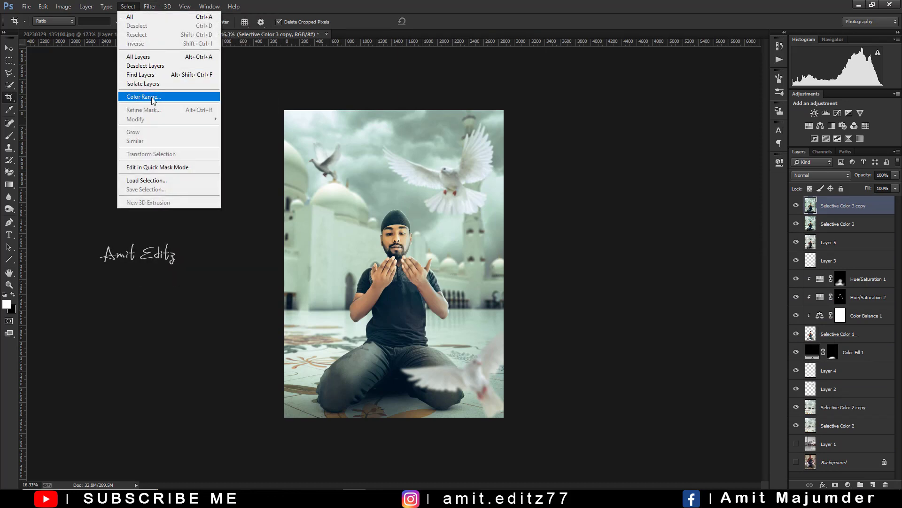
click(144, 96)
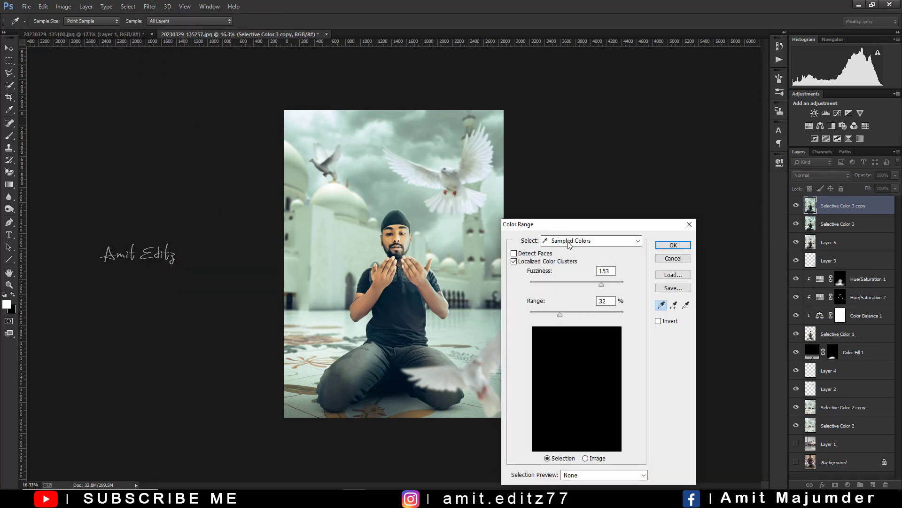
click(591, 240)
click(572, 334)
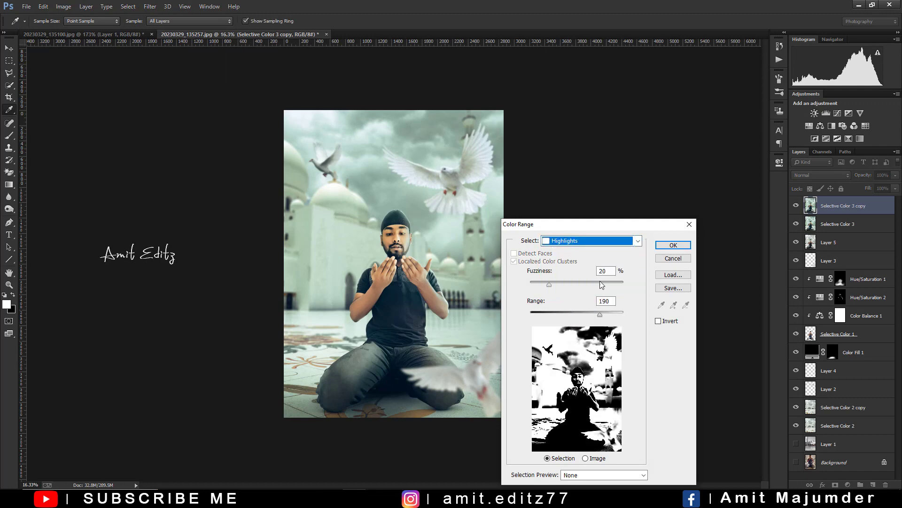
click(674, 245)
key(c)
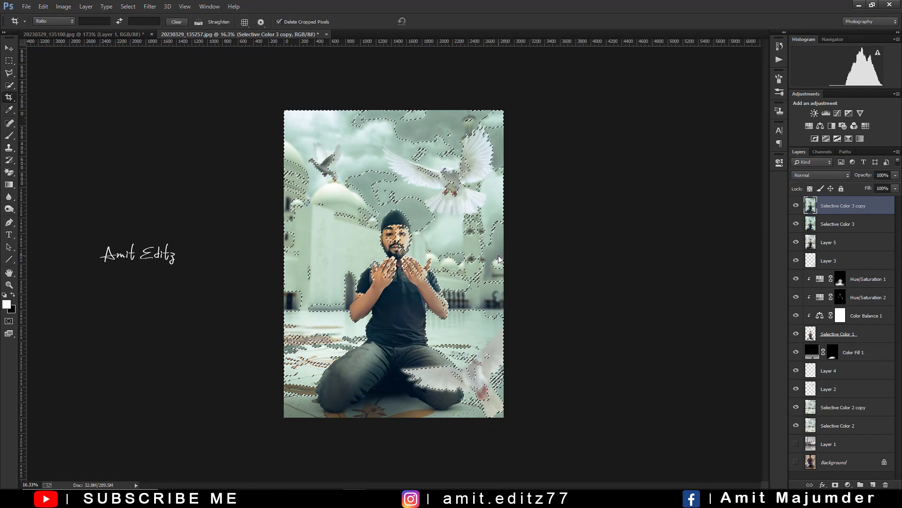
key(ctrl+j)
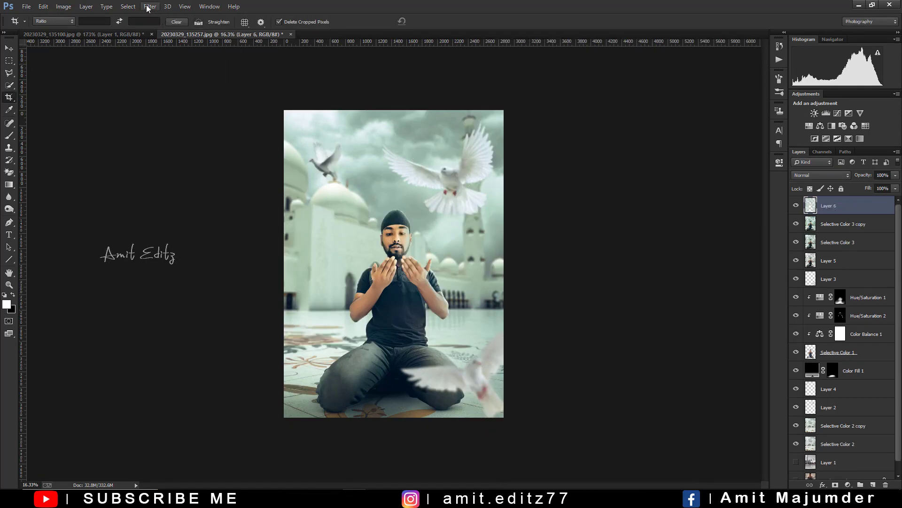
Step: Gaussian-blur Layer 6 and give it an inverted black layer mask
click(150, 6)
click(308, 187)
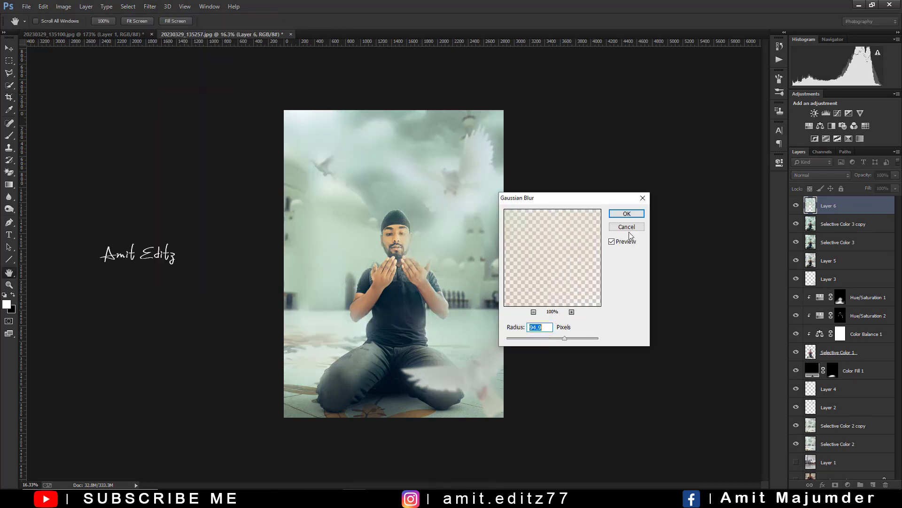
click(627, 213)
key(c)
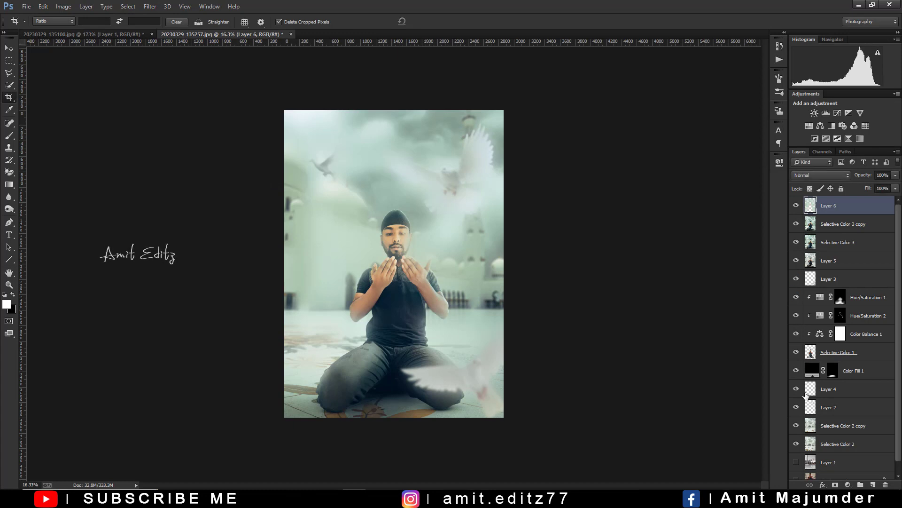
click(835, 485)
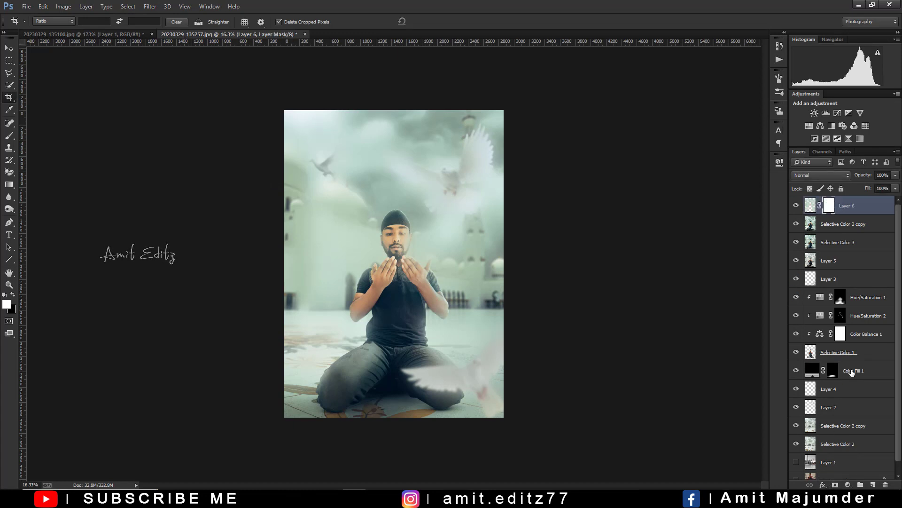
key(ctrl+i)
click(820, 175)
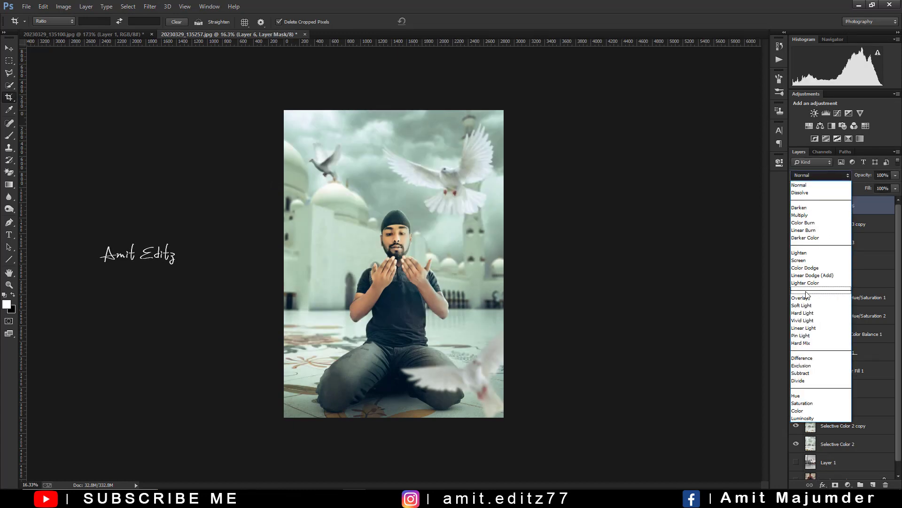
Step: Set Layer 6 to Screen blending and load a white brush at 30% opacity
click(799, 260)
click(8, 135)
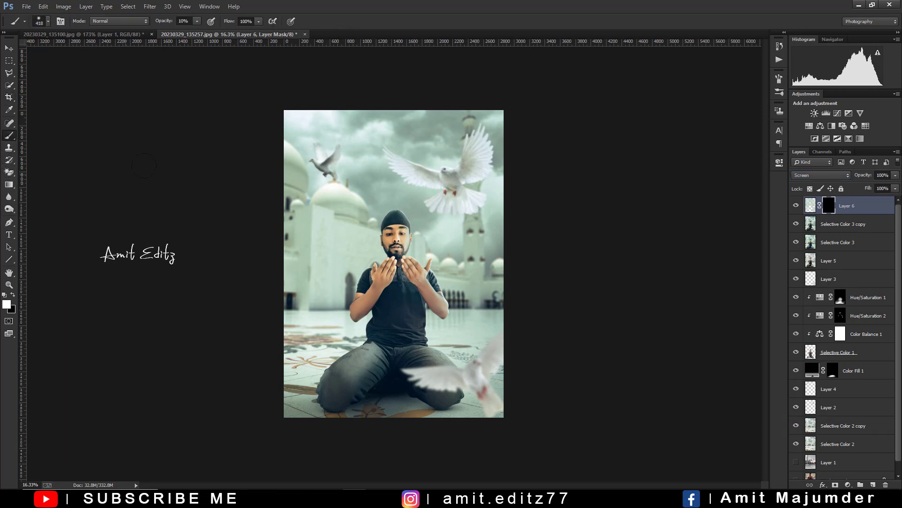
click(7, 304)
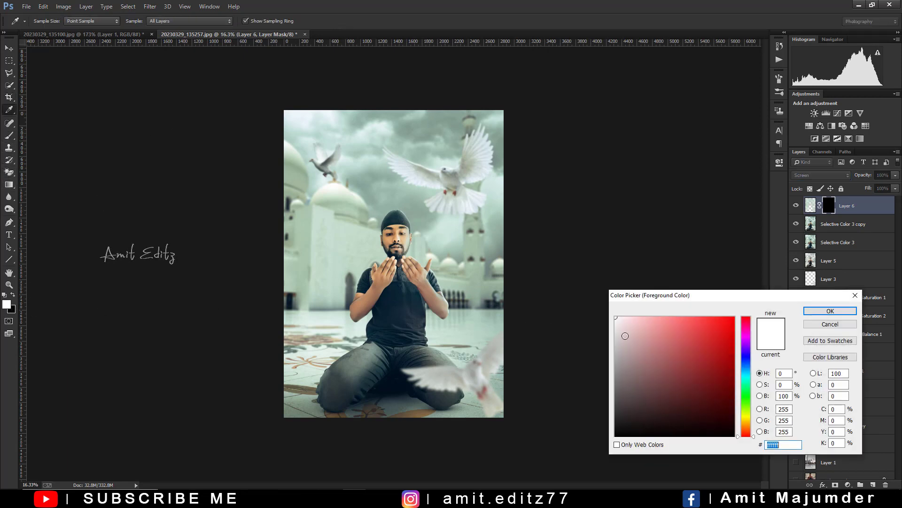
key(Return)
scroll(394, 263, up, 2)
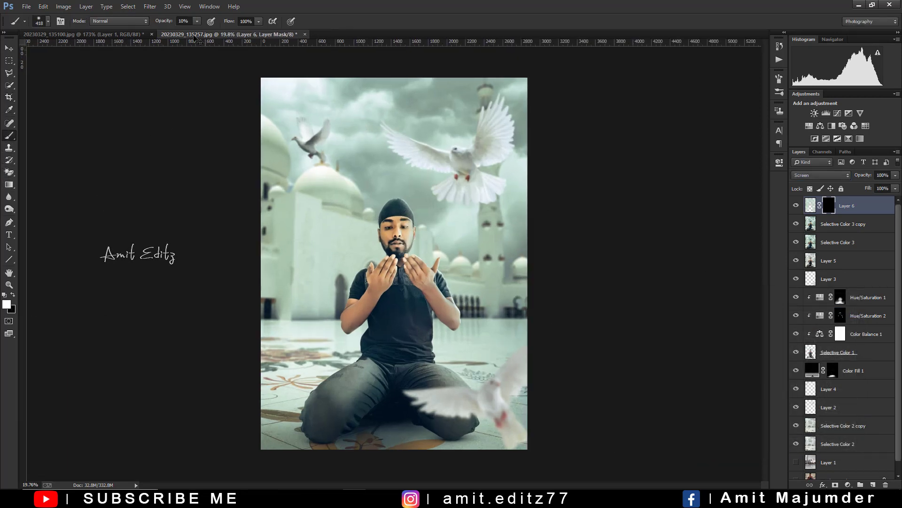
click(184, 21)
text(30)
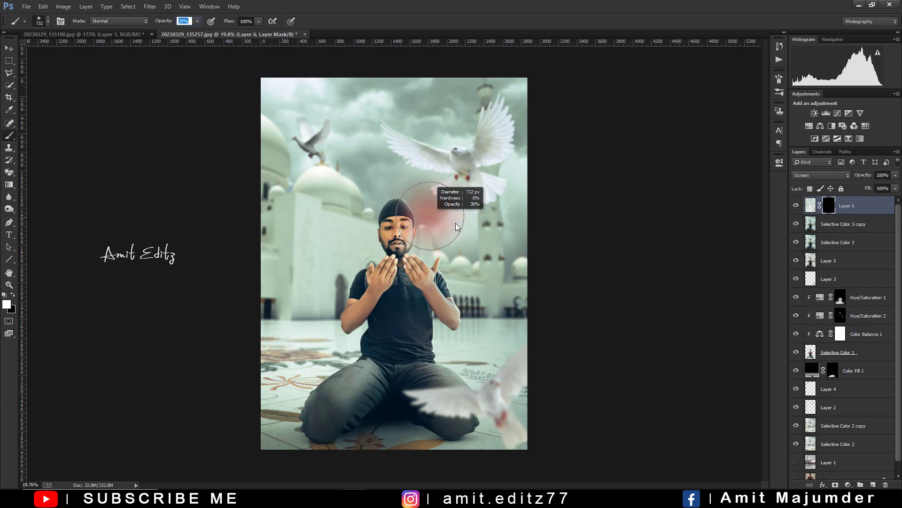
Step: Paint the mask to reveal glow over the small and big doves
click(464, 218)
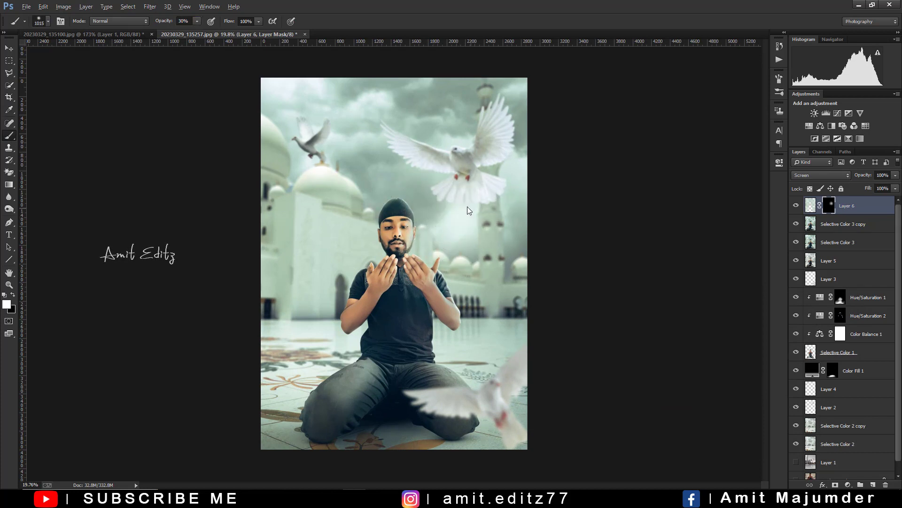
key(ctrl+z)
key(bracketleft)
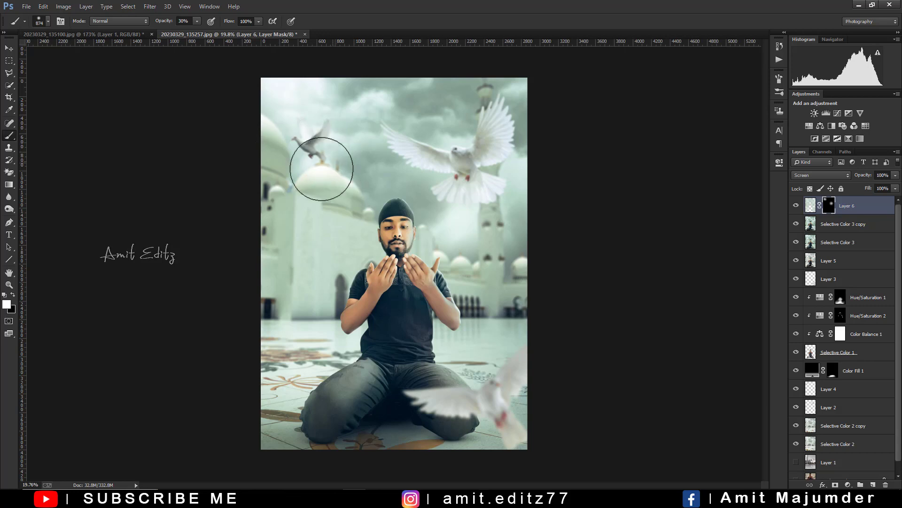
drag(323, 165, 306, 177)
mouse_move(460, 176)
mouse_down()
mouse_move(435, 137)
mouse_move(461, 116)
mouse_move(503, 166)
mouse_move(457, 127)
mouse_move(382, 97)
mouse_move(494, 111)
mouse_move(509, 98)
mouse_move(512, 318)
mouse_move(331, 349)
mouse_up()
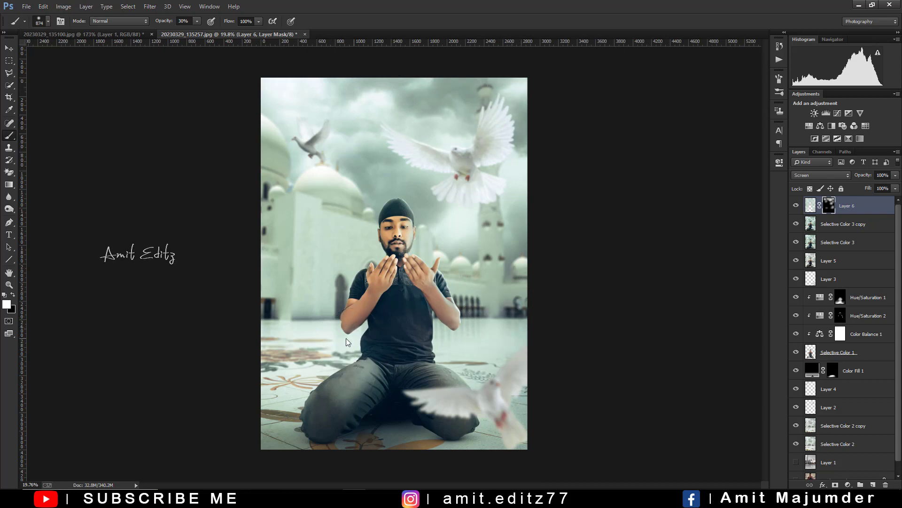
Step: Enlarge the brush and paint glow around the man's face and the lower floor
alt+right_click(338, 345)
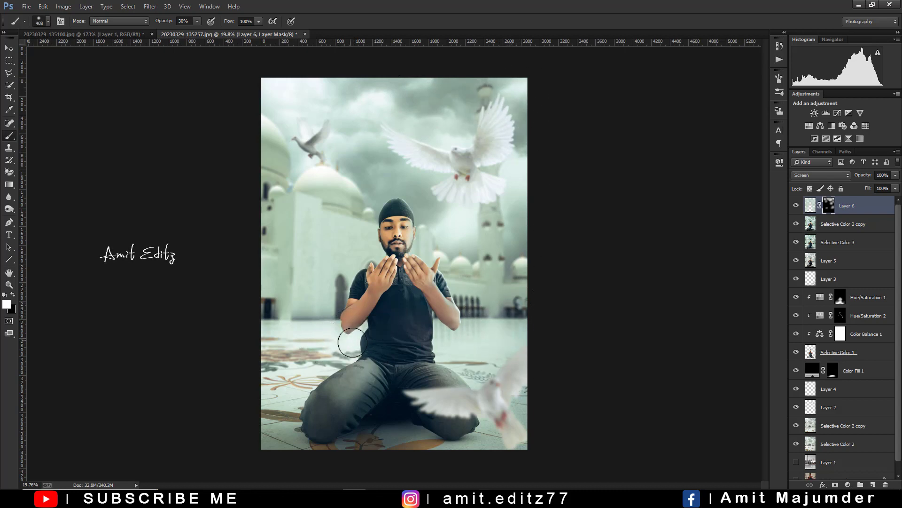
scroll(435, 265, up, 1)
scroll(441, 266, up, 1)
alt+right_click(441, 267)
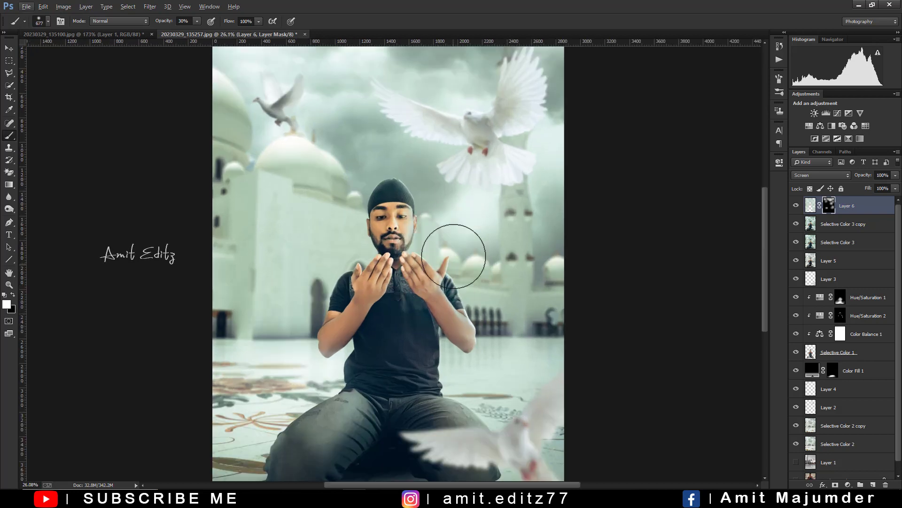
mouse_move(428, 260)
mouse_down()
mouse_move(297, 306)
mouse_move(252, 338)
mouse_up()
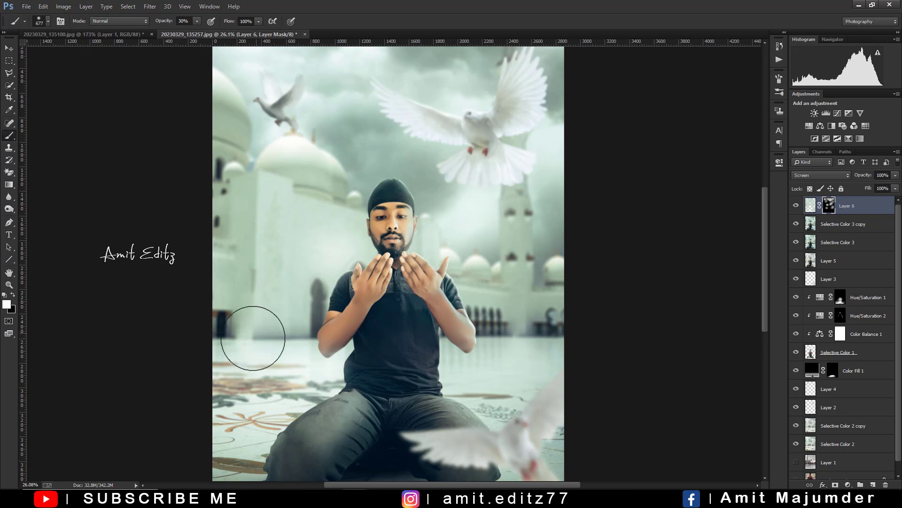
scroll(252, 339, down, 1)
drag(457, 339, 341, 373)
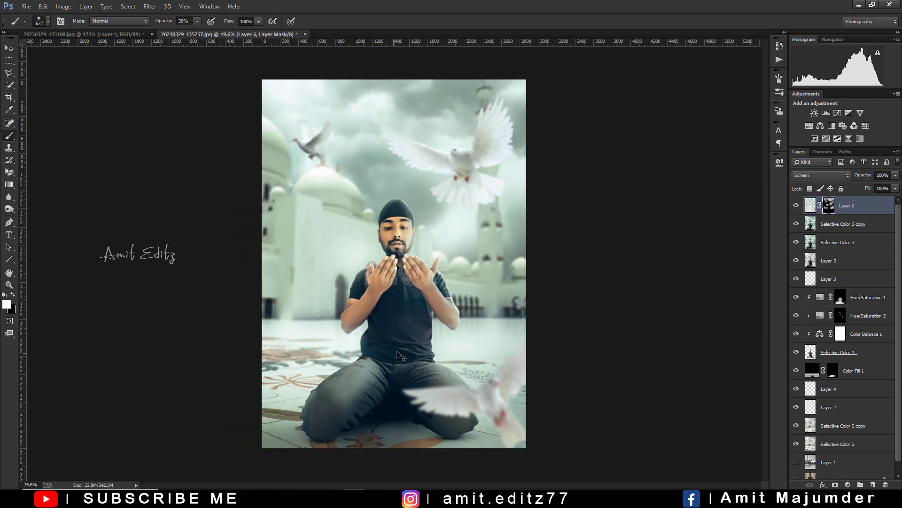
scroll(398, 353, down, 1)
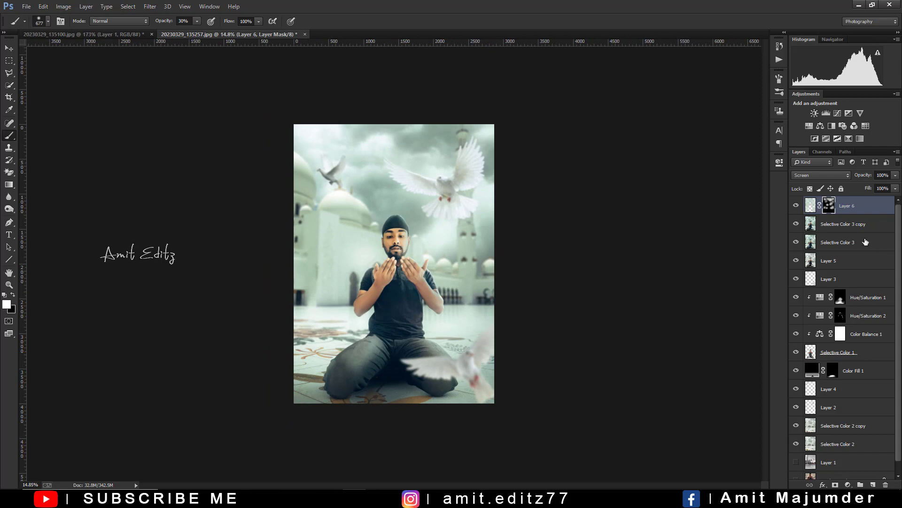
shift+click(853, 226)
right_click(854, 226)
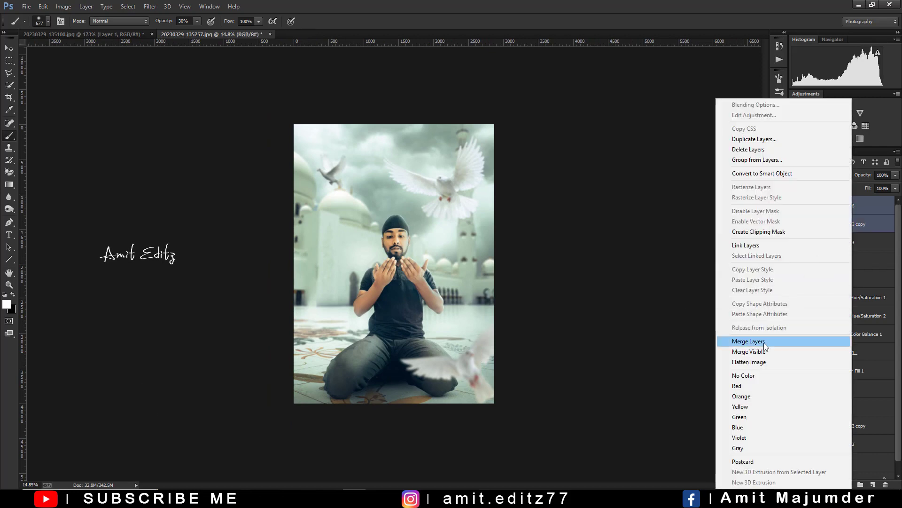
Step: Merge into Layer 6, duplicate it, and set up a roughly 78 px Dodge brush
click(728, 340)
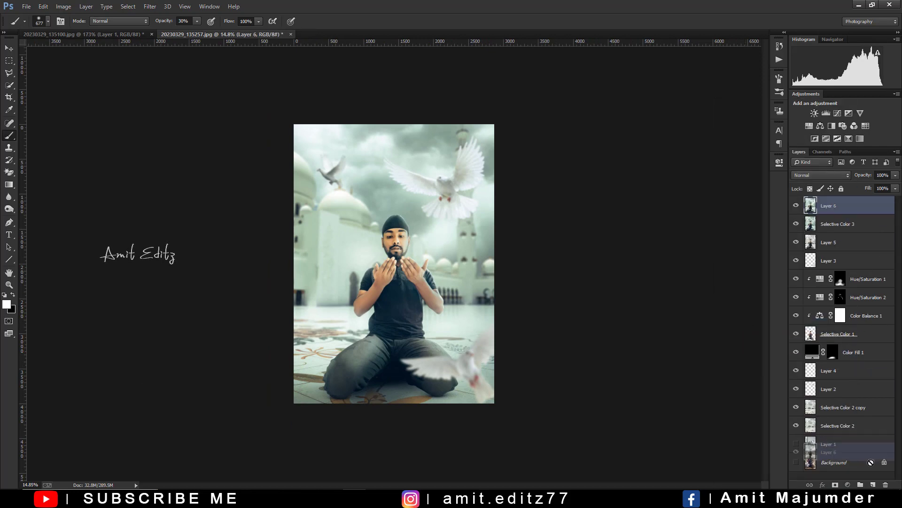
drag(851, 209, 873, 484)
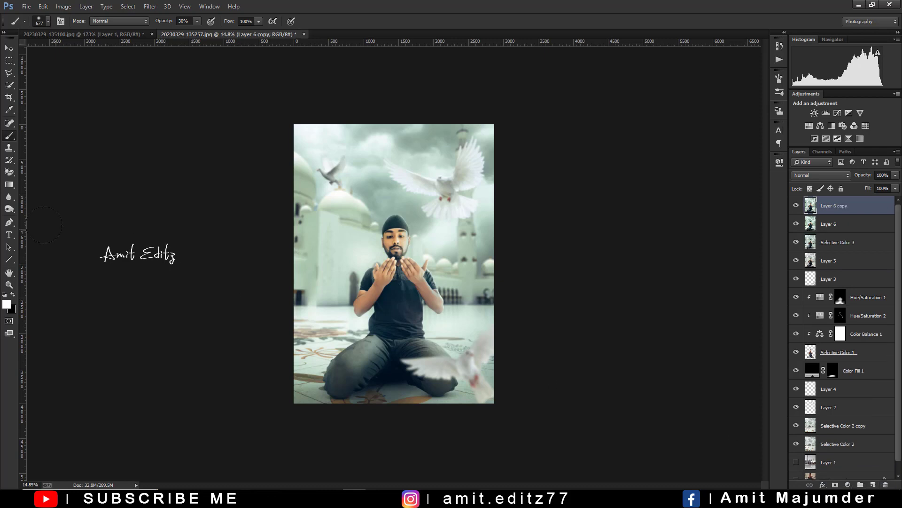
click(9, 206)
key(ctrl+plus)
key(ctrl+plus)
key(ctrl+plus)
scroll(412, 219, up, 3)
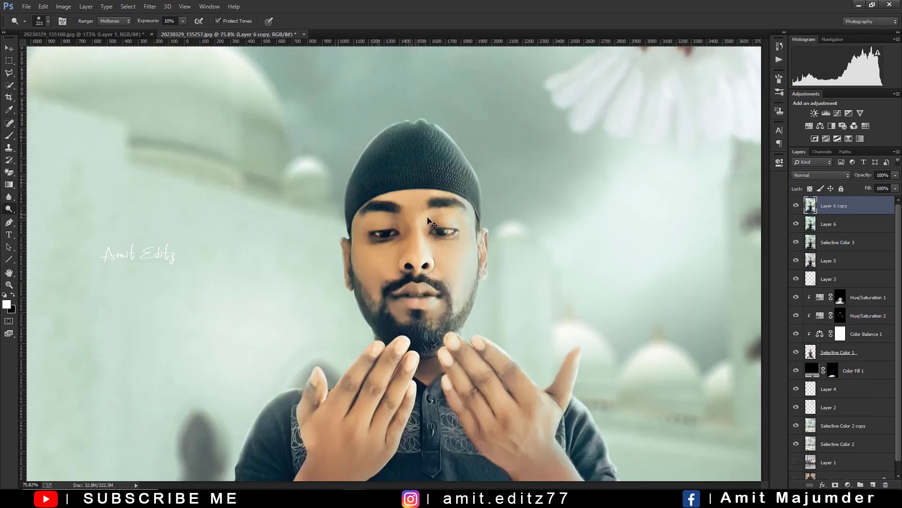
mouse_move(425, 241)
mouse_down()
mouse_move(397, 233)
mouse_move(428, 232)
mouse_move(431, 221)
mouse_up()
scroll(432, 226, up, 1)
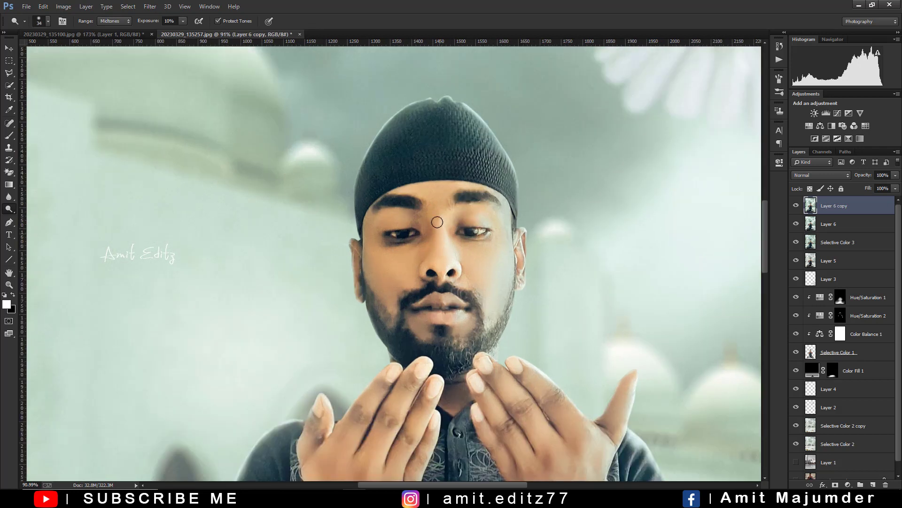
drag(440, 252, 391, 256)
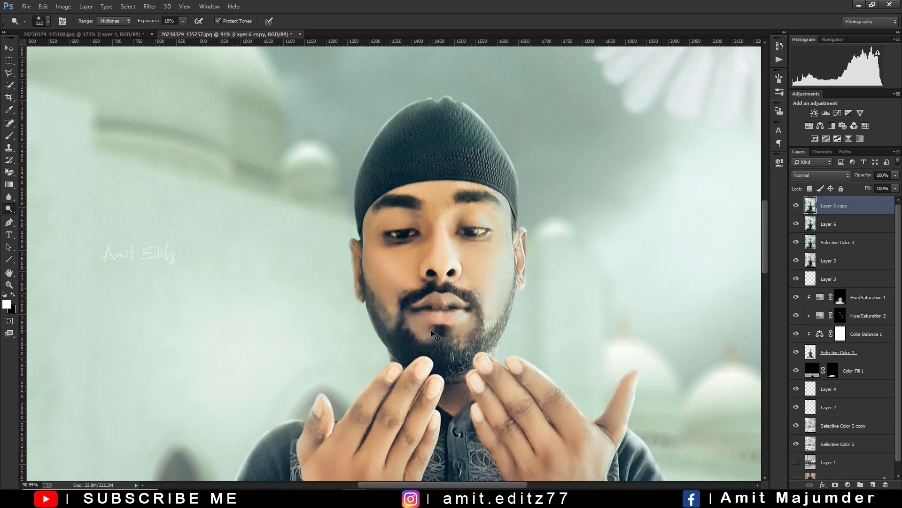
Step: Dodge the jeans on both of the man's thighs on Layer 6 copy
scroll(433, 338, down, 1)
mouse_move(389, 417)
mouse_down()
mouse_move(426, 304)
mouse_move(500, 190)
mouse_up()
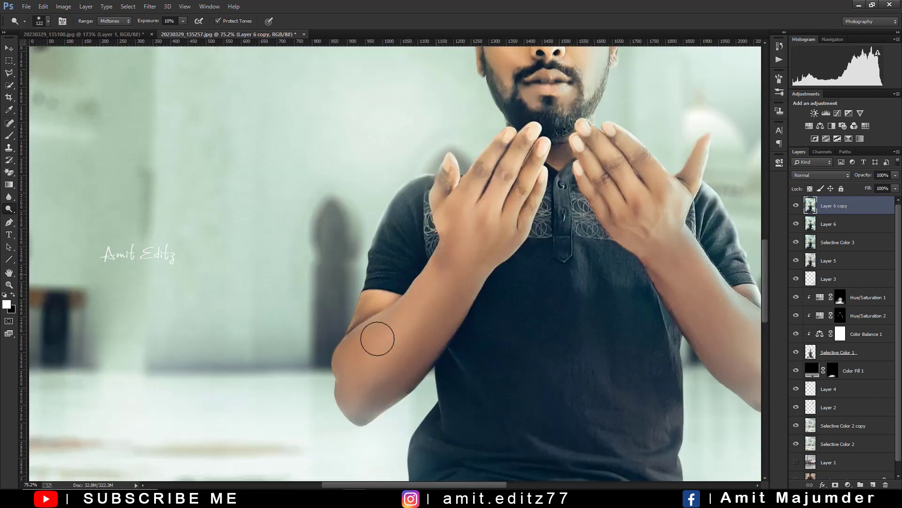
drag(658, 221, 379, 309)
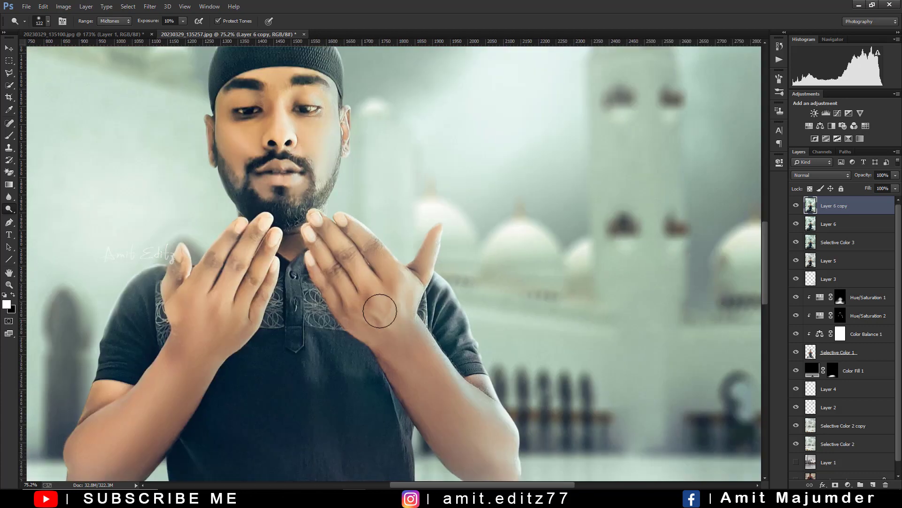
mouse_move(410, 347)
mouse_down()
mouse_move(376, 264)
mouse_move(383, 298)
mouse_move(451, 362)
mouse_move(428, 311)
mouse_up()
scroll(428, 311, down, 5)
scroll(309, 292, up, 3)
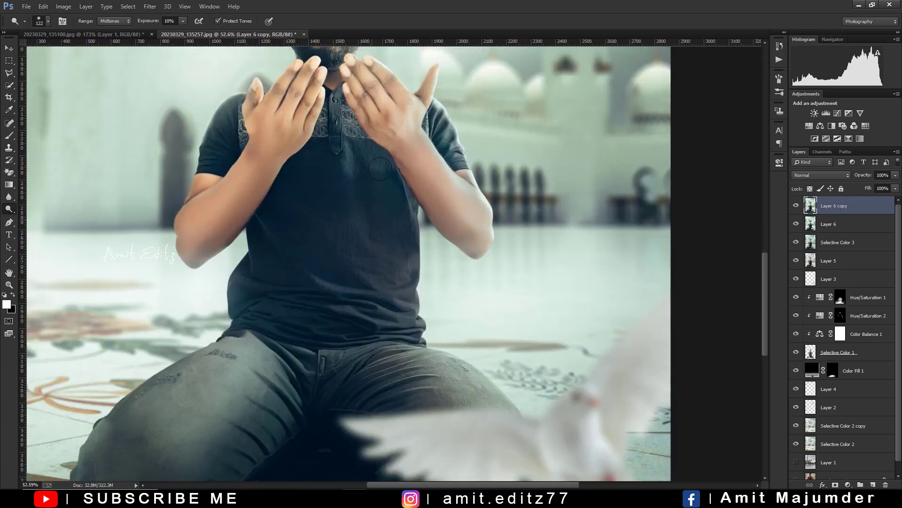
drag(322, 216, 332, 145)
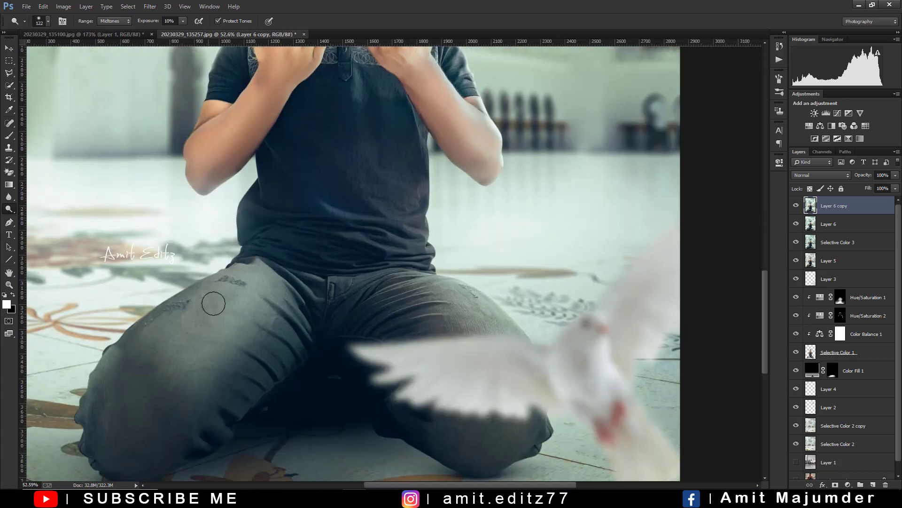
mouse_move(212, 302)
mouse_down()
mouse_move(195, 298)
mouse_move(246, 278)
mouse_up()
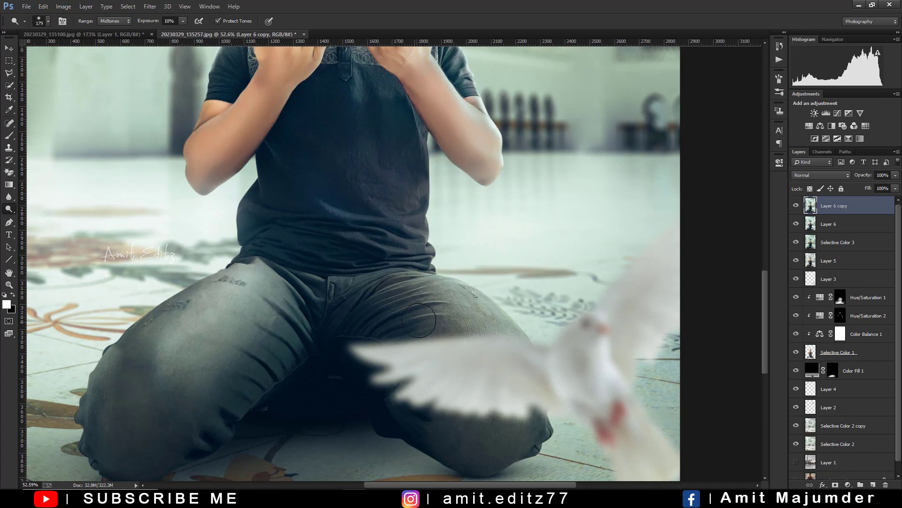
mouse_move(474, 324)
mouse_down()
mouse_move(432, 284)
mouse_move(483, 322)
mouse_move(401, 261)
mouse_up()
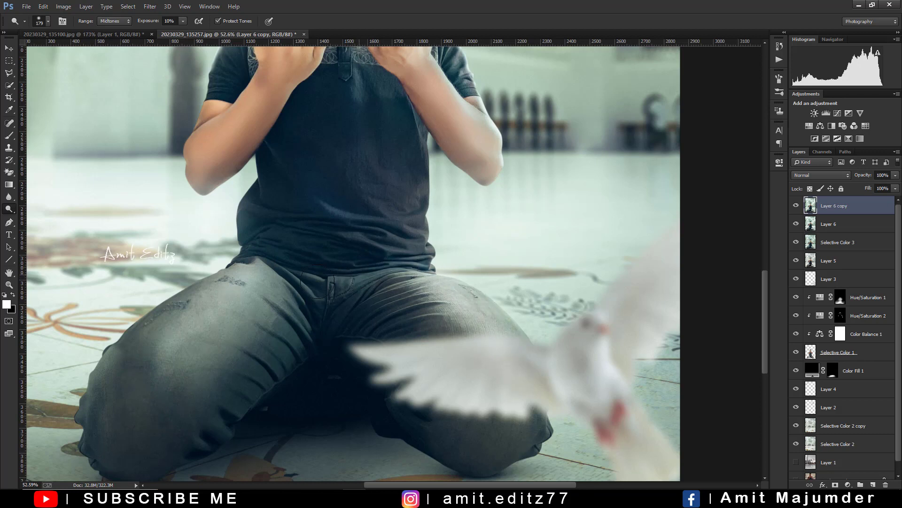
mouse_move(193, 313)
mouse_down()
mouse_move(151, 316)
mouse_move(216, 306)
mouse_move(275, 251)
mouse_up()
scroll(300, 246, down, 2)
scroll(300, 246, down, 1)
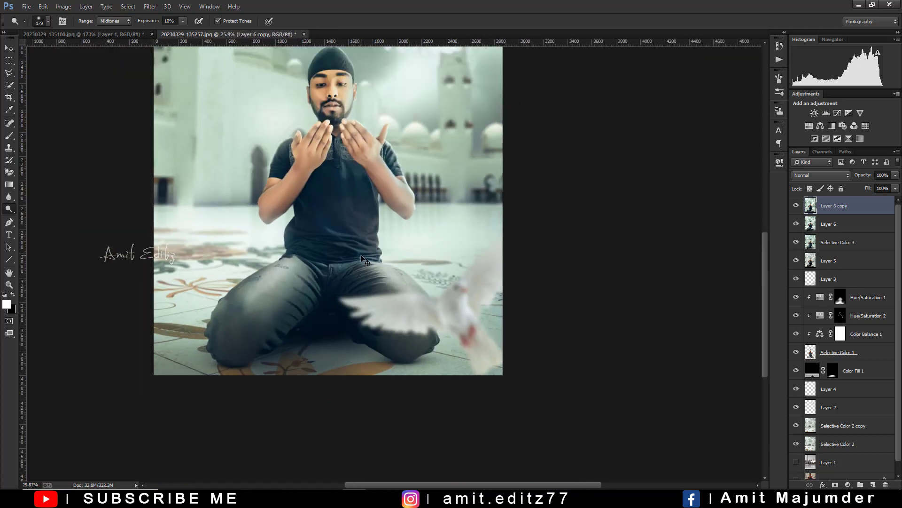
scroll(297, 252, up, 1)
scroll(292, 258, up, 1)
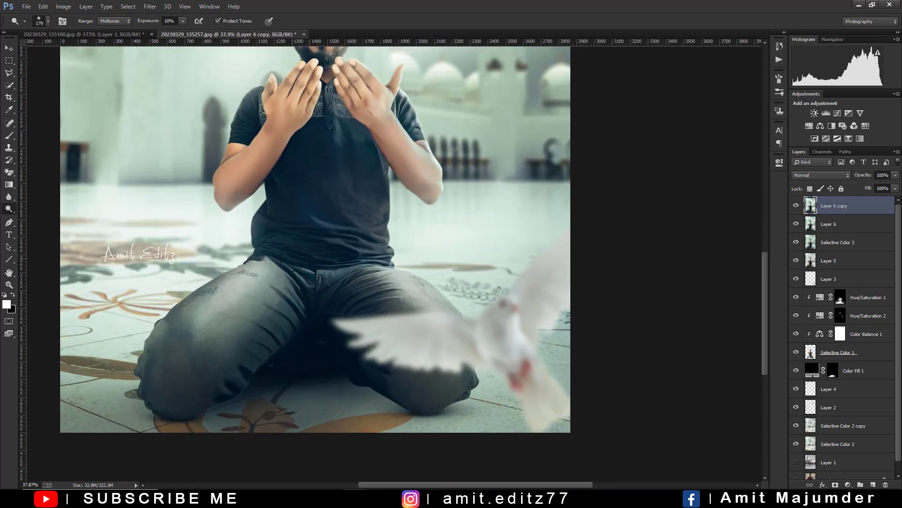
Step: Switch from the Dodge tool to the Burn tool
right_click(13, 204)
click(42, 218)
scroll(385, 305, down, 3)
scroll(416, 308, up, 2)
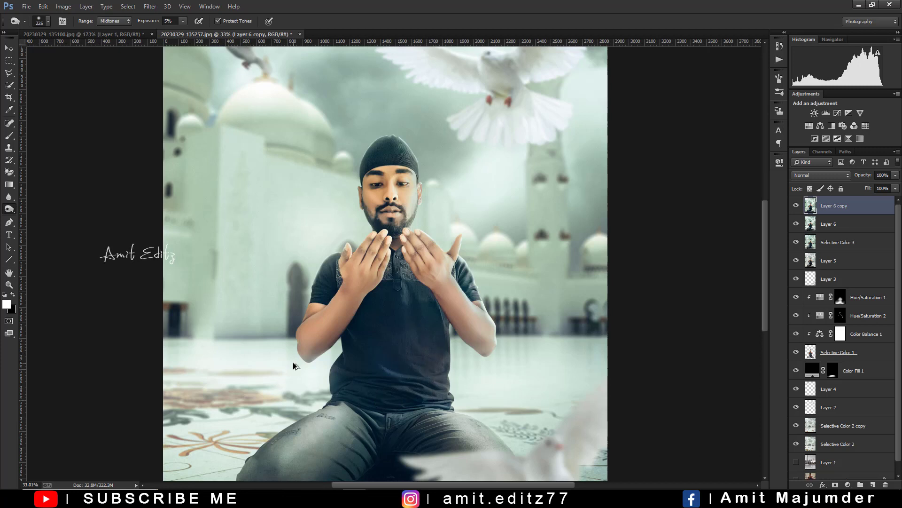
scroll(340, 318, down, 1)
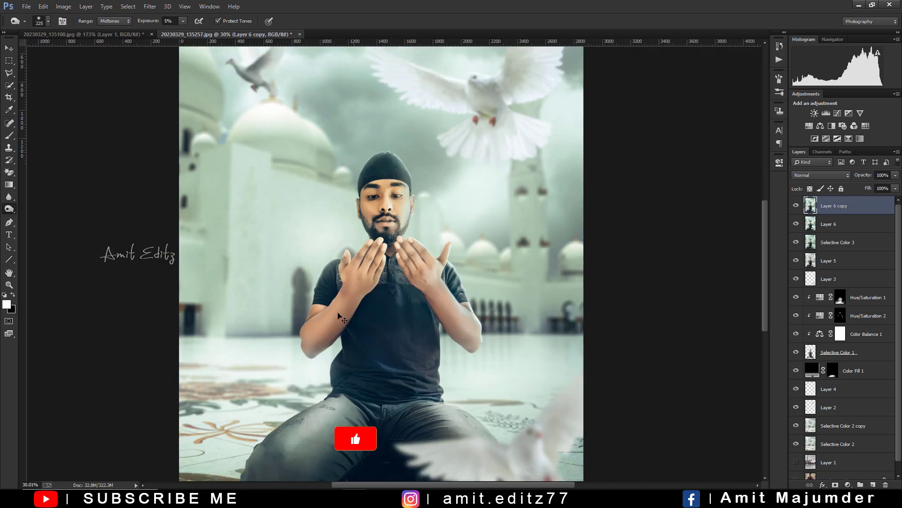
scroll(340, 318, down, 2)
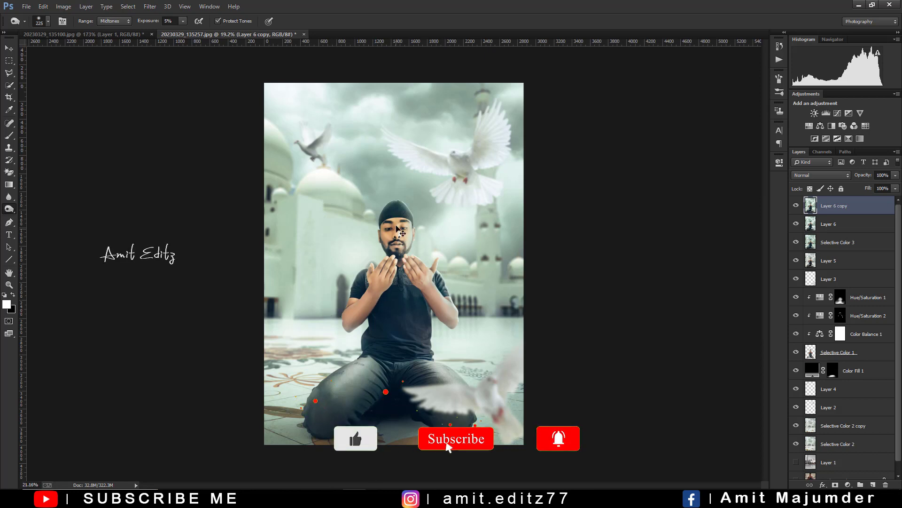
scroll(397, 229, up, 4)
Step: Lower Layer 6 copy's opacity to 63%
click(896, 188)
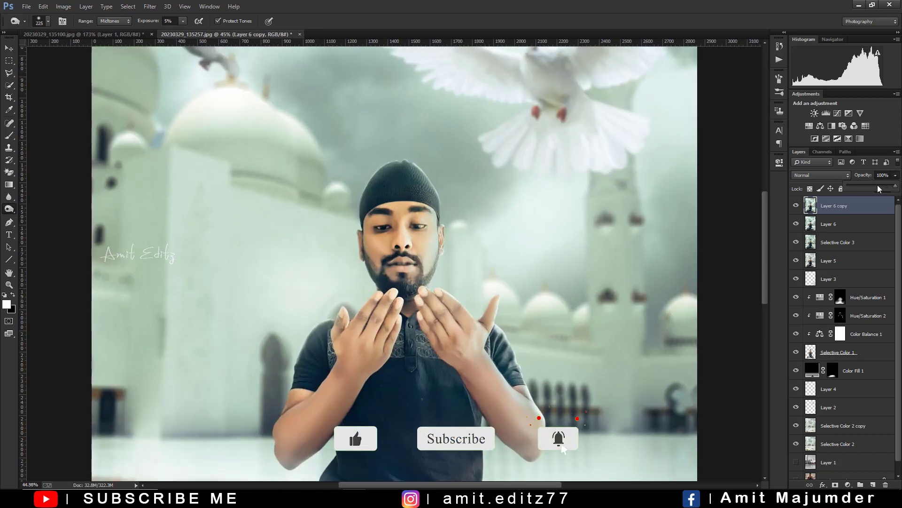
click(879, 188)
scroll(504, 250, down, 4)
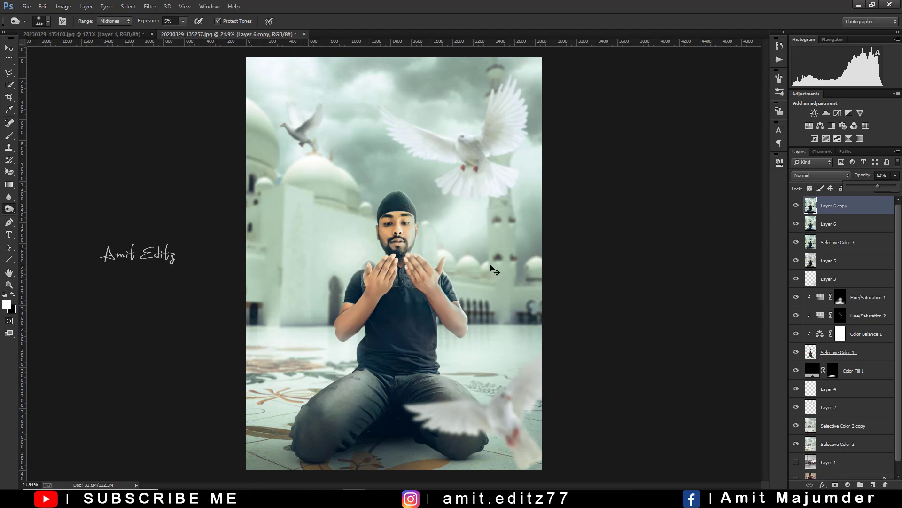
scroll(492, 269, down, 1)
scroll(492, 269, down, 1)
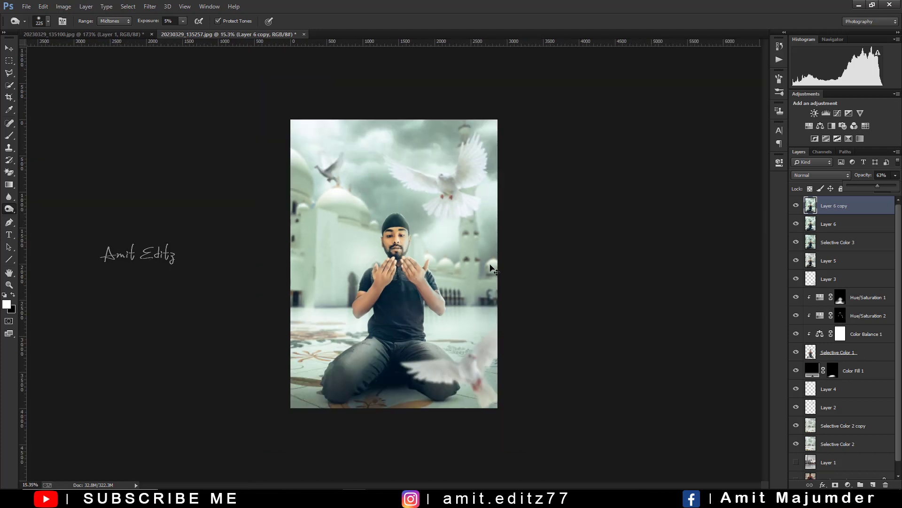
scroll(492, 269, up, 3)
scroll(451, 258, up, 4)
scroll(416, 249, up, 1)
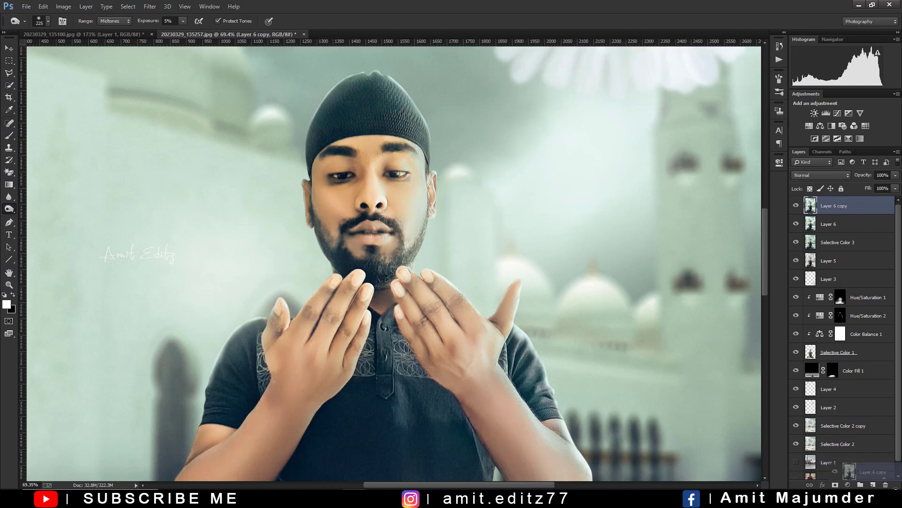
Step: Replace Layer 6 copy with a fresh Layer 6 duplicate and set a 44 px Dodge brush
key(Delete)
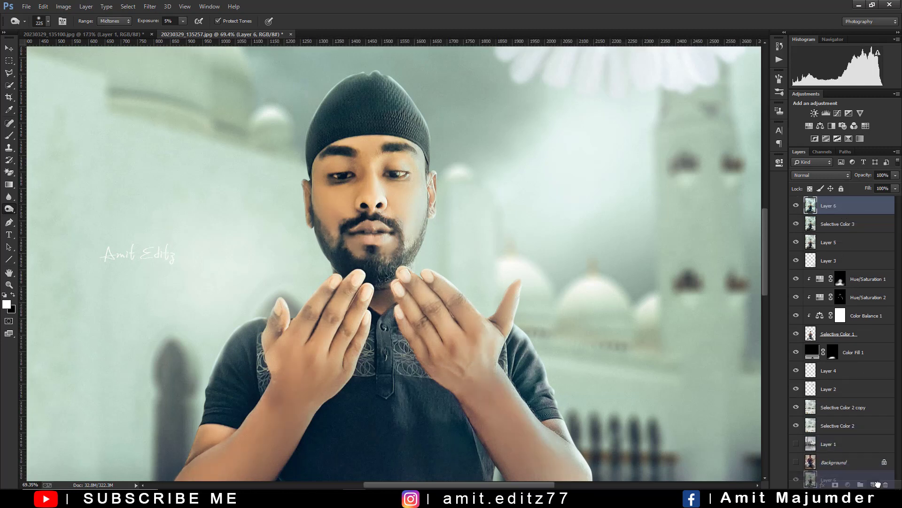
key(ctrl+j)
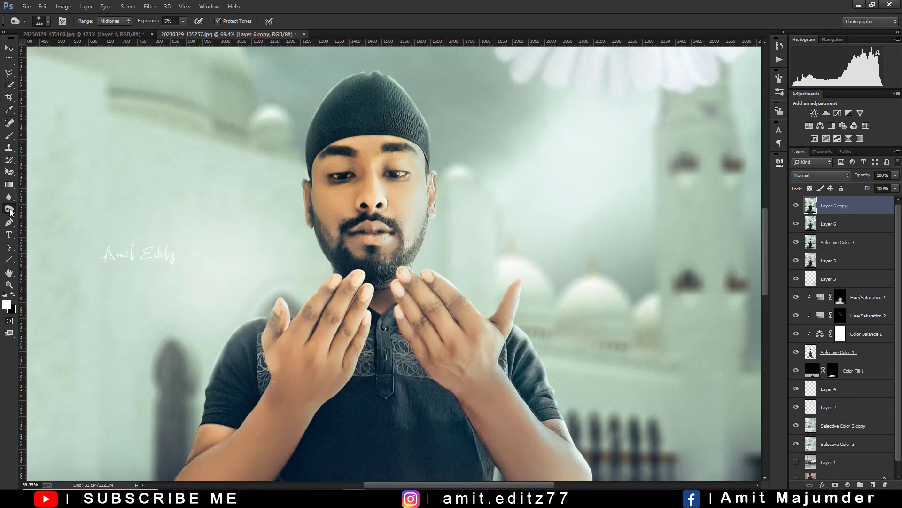
right_click(10, 213)
click(42, 207)
scroll(292, 177, up, 2)
key(1)
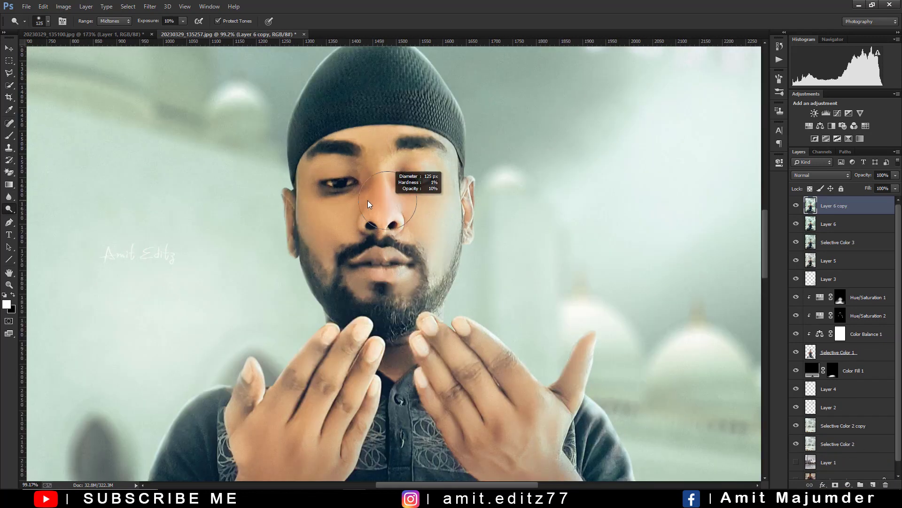
drag(367, 203, 357, 197)
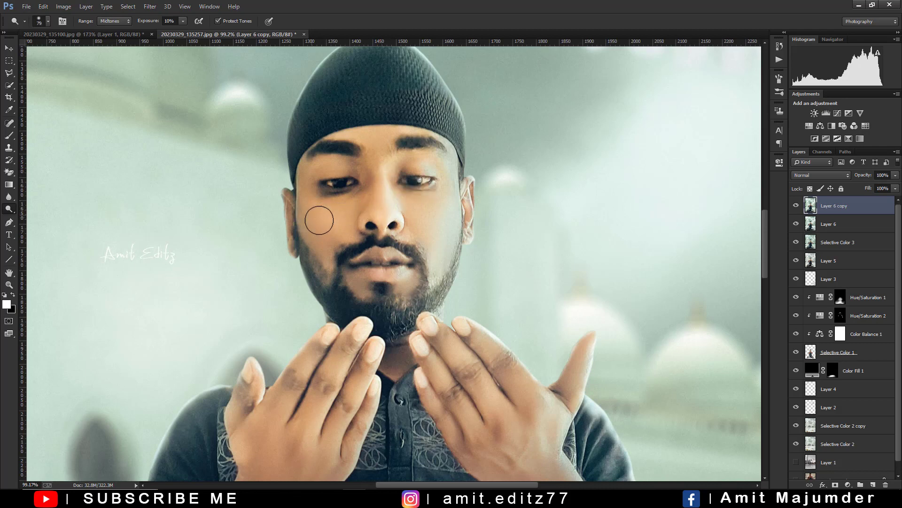
Step: Dodge the man's left cheek and left forearm at 10% exposure
mouse_move(330, 219)
mouse_down()
mouse_move(314, 214)
mouse_move(395, 202)
mouse_up()
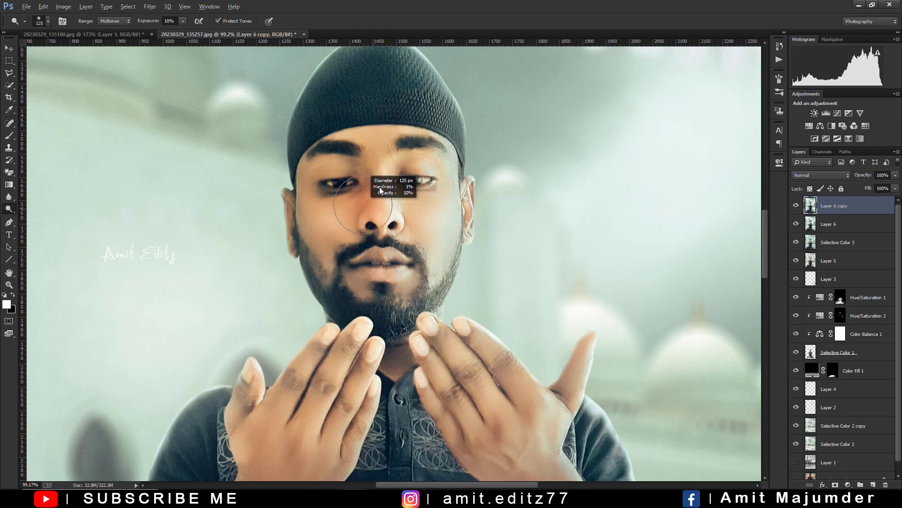
scroll(381, 159, down, 3)
mouse_move(343, 319)
mouse_down()
mouse_move(367, 259)
mouse_move(400, 242)
mouse_up()
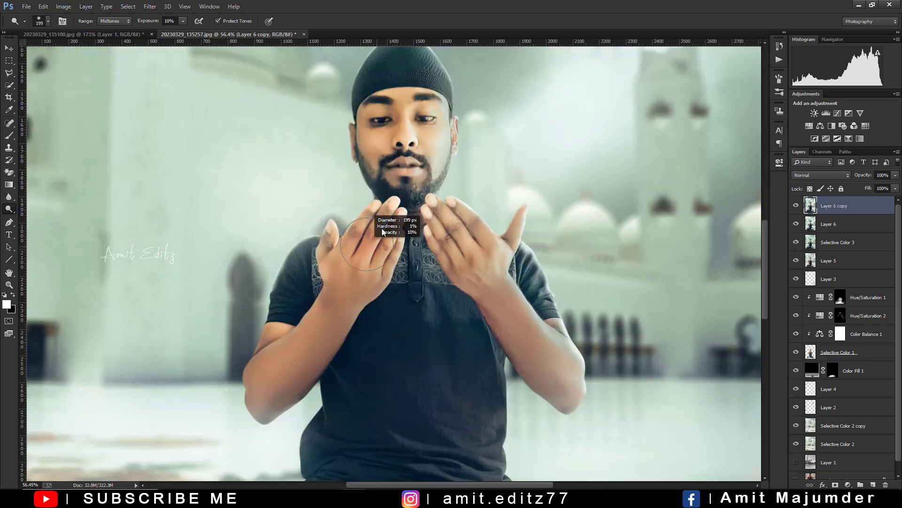
mouse_move(310, 348)
mouse_down()
mouse_move(258, 369)
mouse_move(313, 322)
mouse_up()
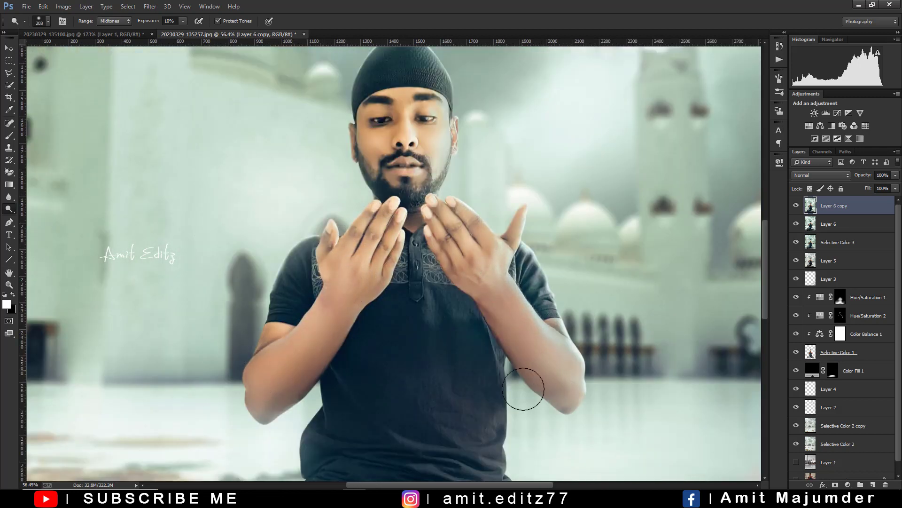
drag(461, 442, 454, 325)
scroll(420, 318, down, 3)
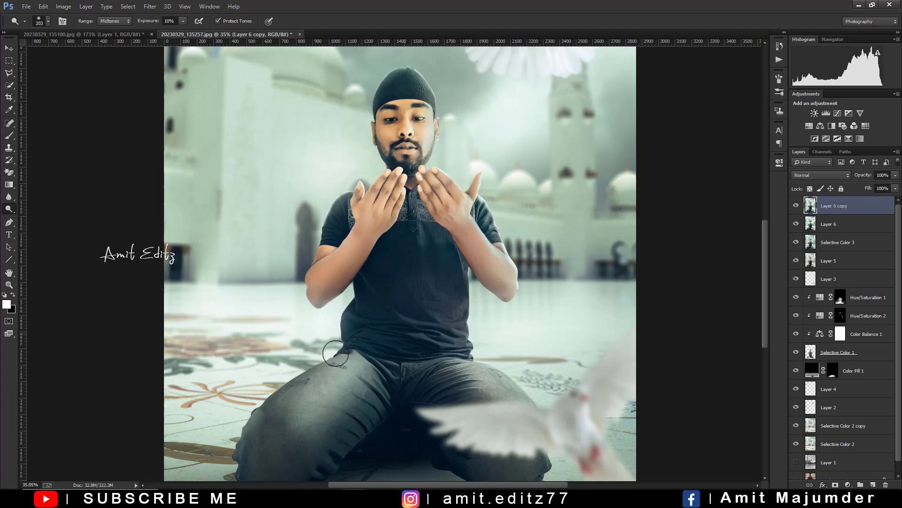
scroll(336, 353, down, 5)
Step: Duplicate Layer 6 copy as Layer 6 copy 2, keeping Normal blending
scroll(125, 138, up, 1)
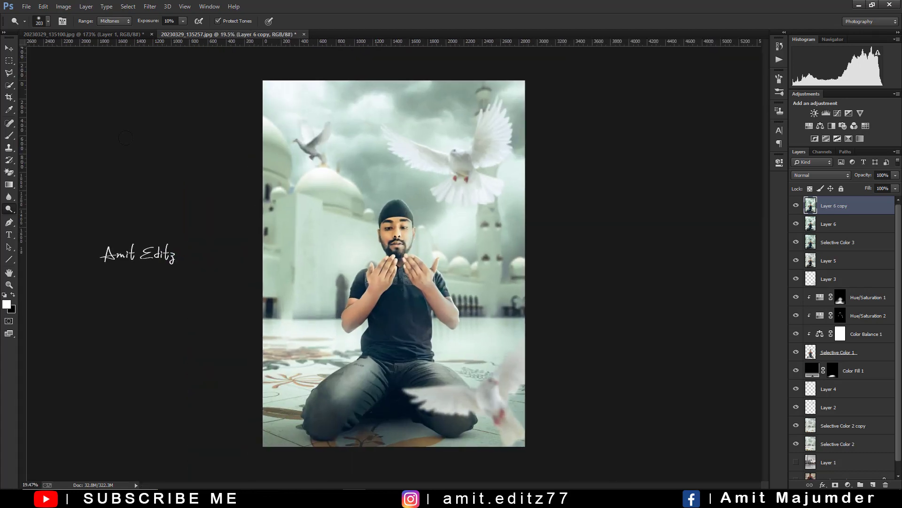
key(v)
scroll(214, 156, down, 1)
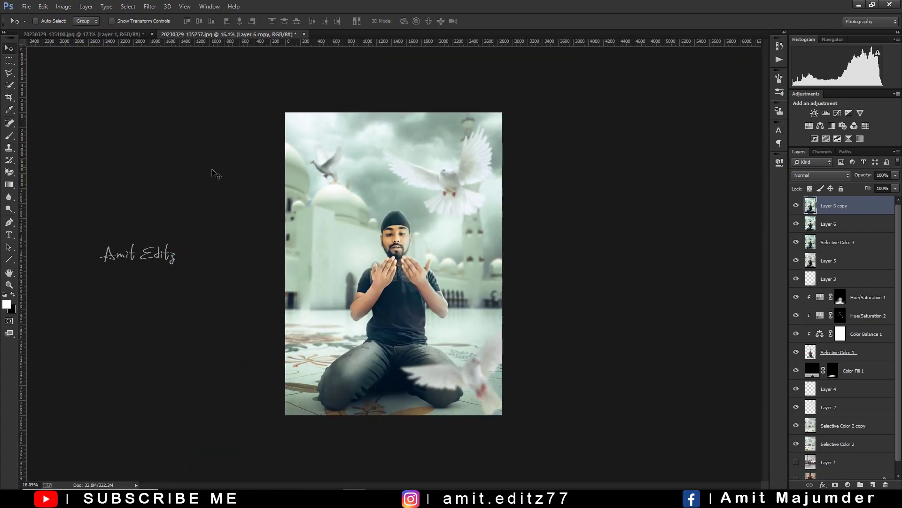
scroll(441, 334, up, 1)
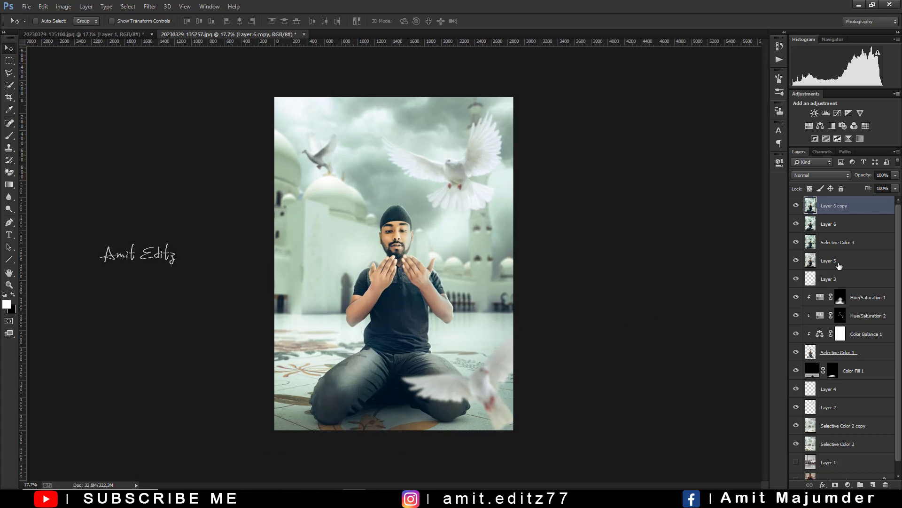
key(ctrl+j)
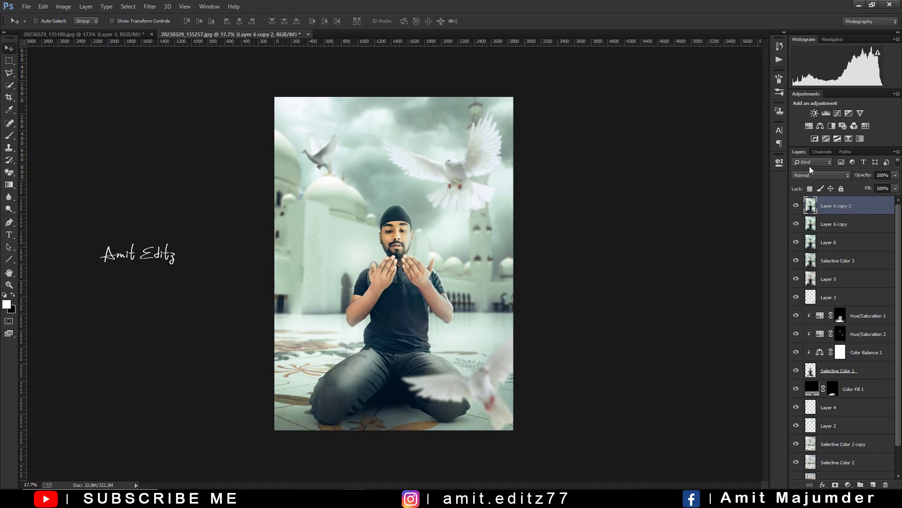
click(808, 174)
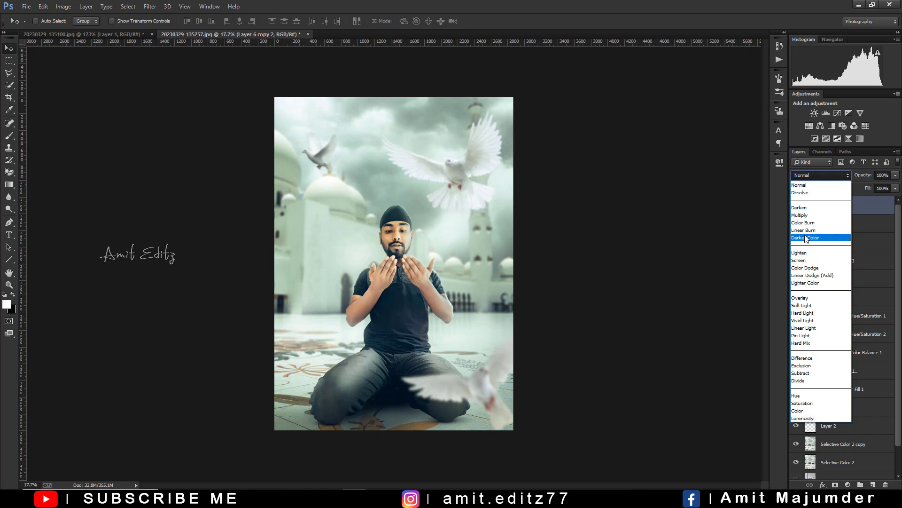
click(736, 296)
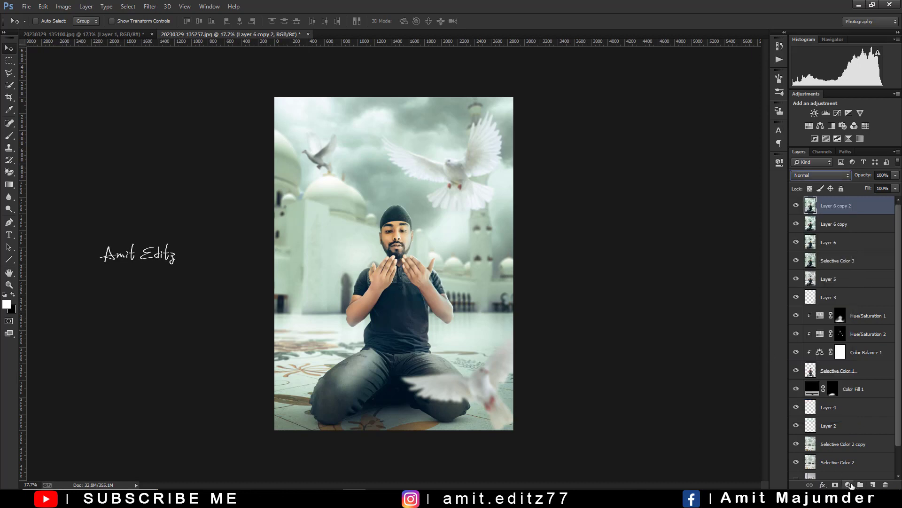
Step: Try an Exposure adjustment layer with offset -0.0115, then delete it
click(850, 485)
click(832, 345)
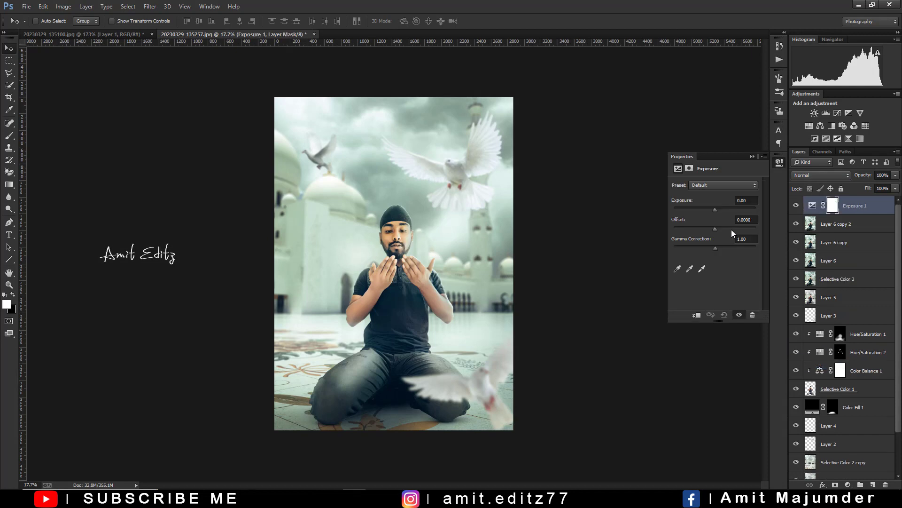
click(718, 227)
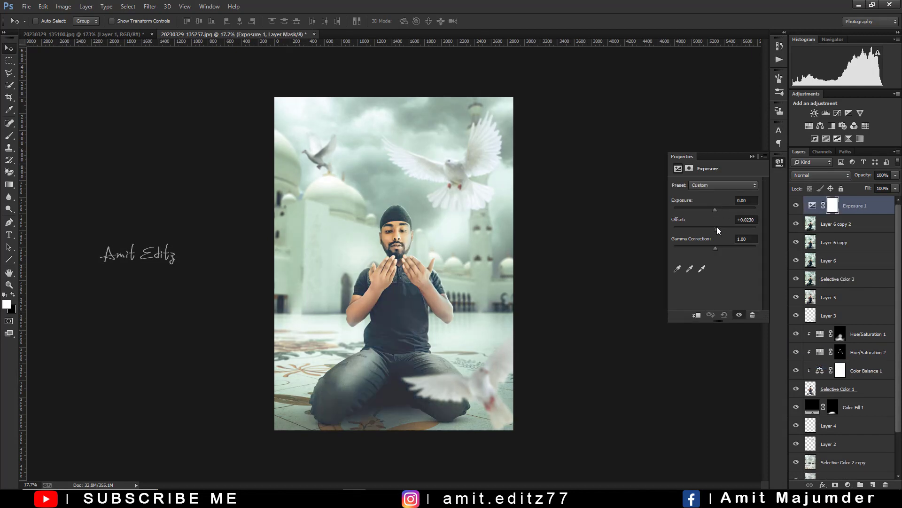
drag(717, 227, 714, 227)
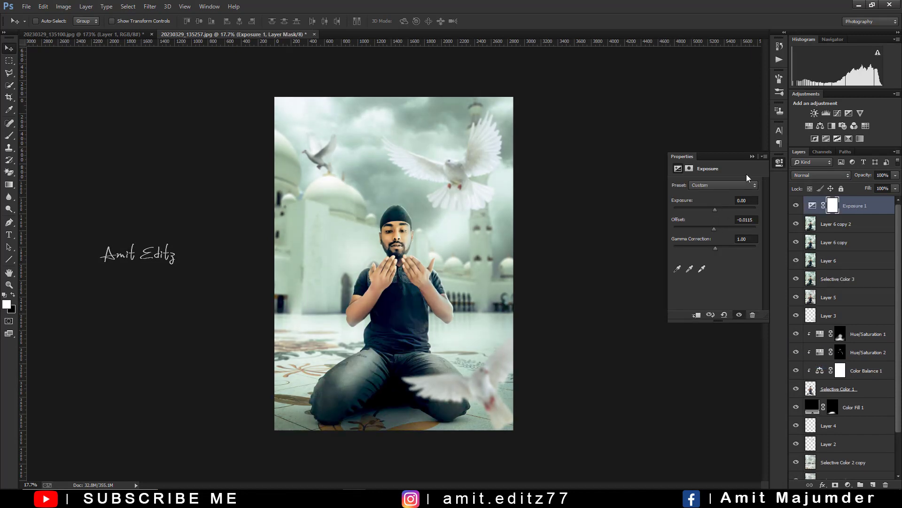
click(752, 156)
drag(853, 206, 886, 484)
click(60, 7)
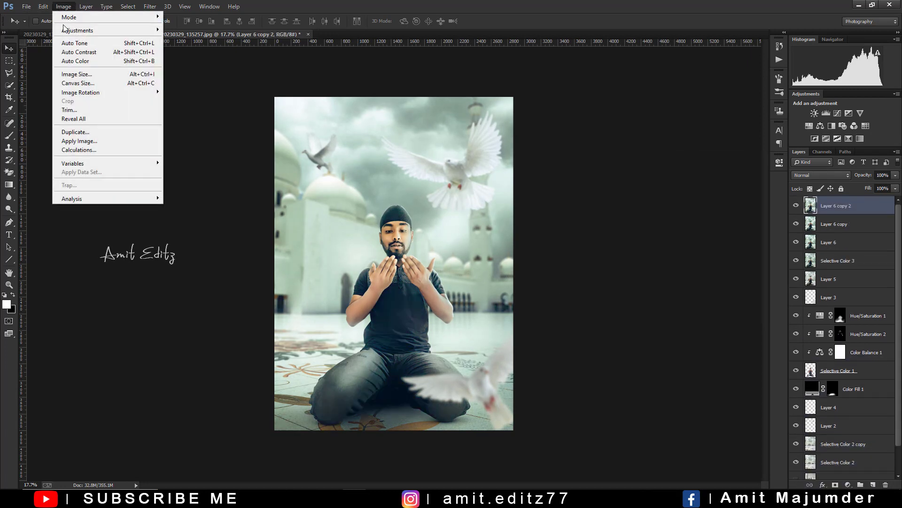
mouse_move(77, 30)
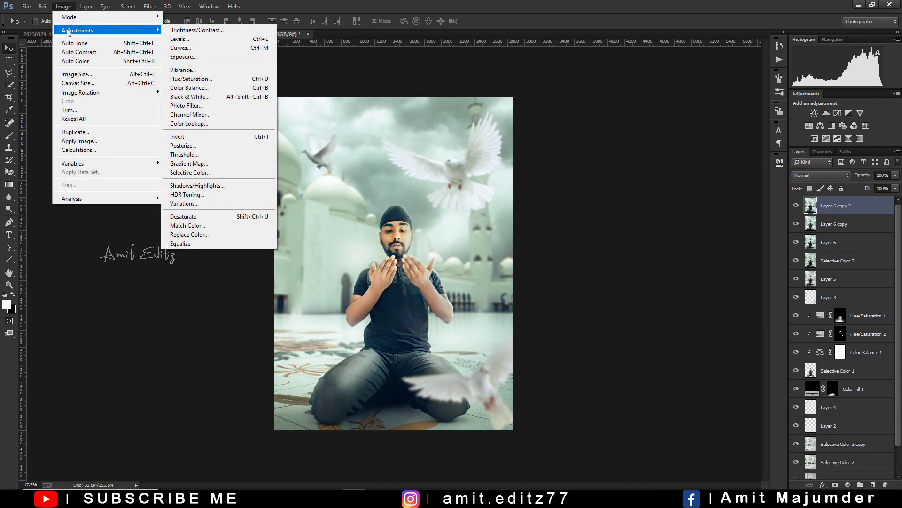
Step: Apply Brightness -2 and Contrast 6 to Layer 6 copy 2
click(197, 31)
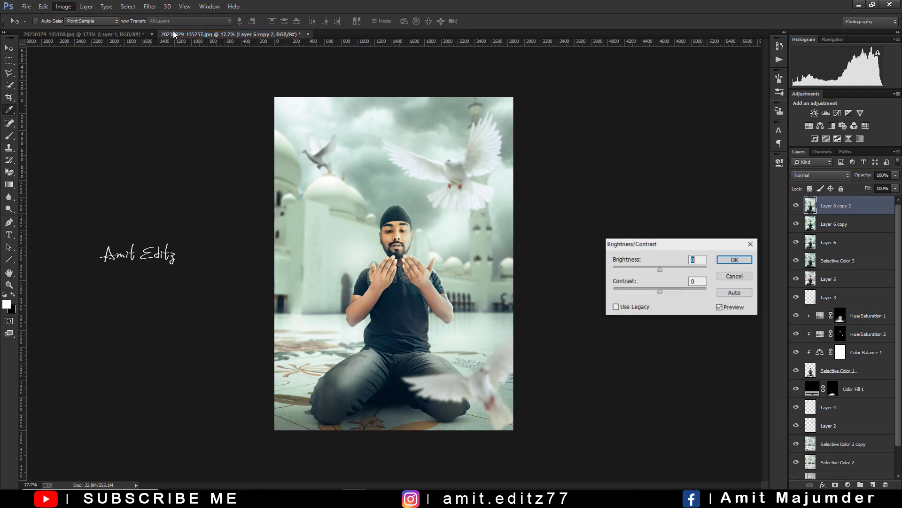
drag(666, 270, 664, 288)
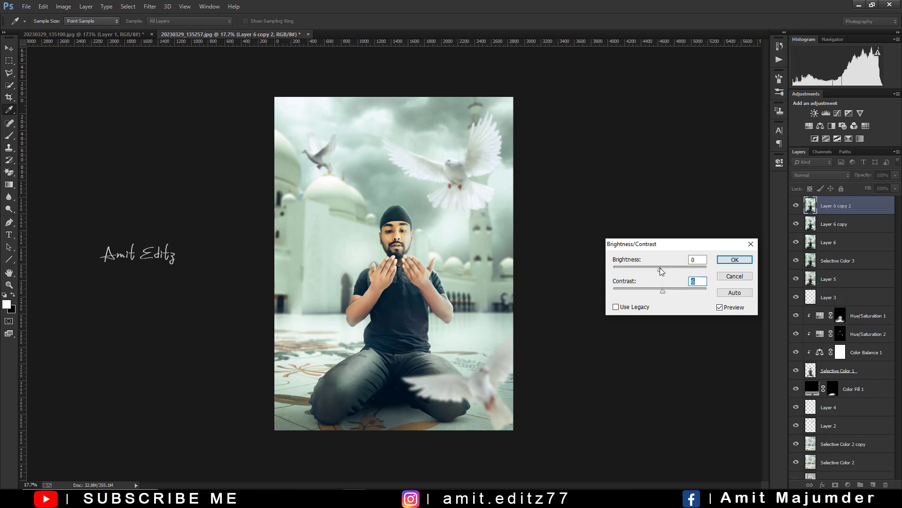
drag(660, 267, 662, 289)
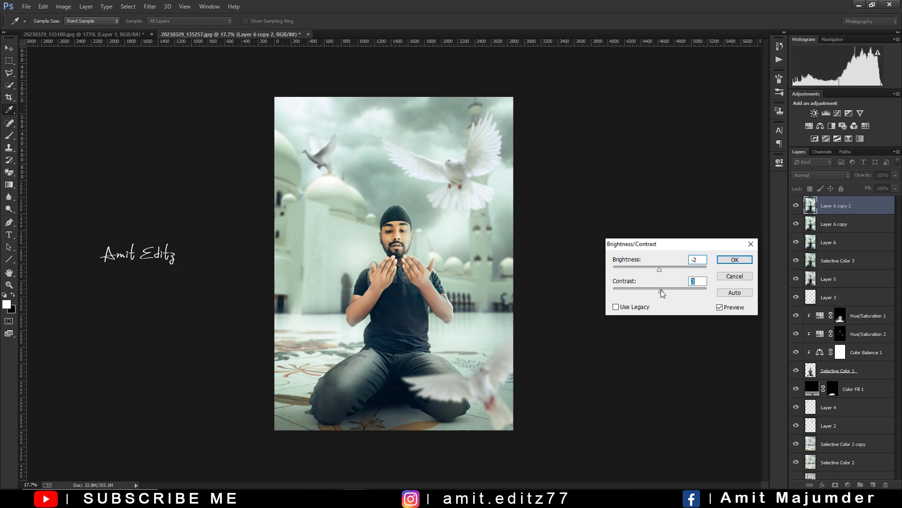
click(734, 260)
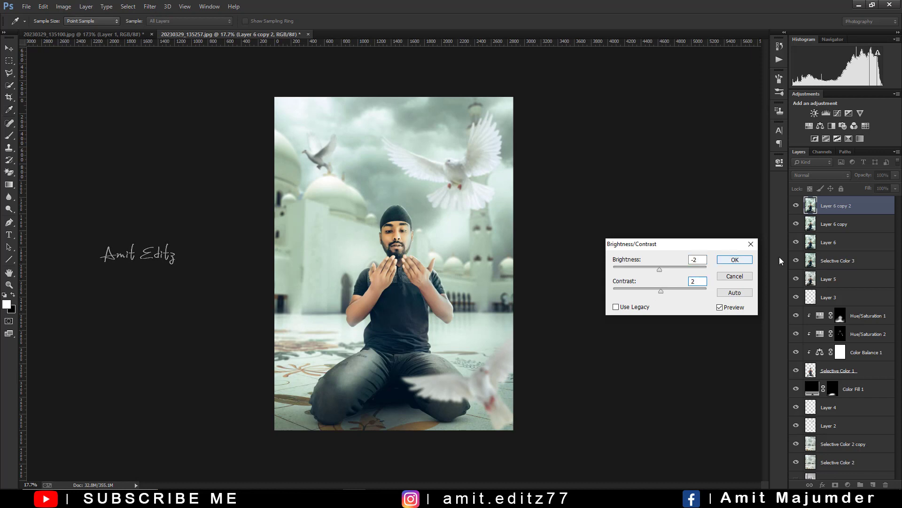
Step: Merge Layer 6 copy into Layer 6 copy 2 and duplicate it as Layer 6 copy 3
ctrl+click(840, 225)
right_click(844, 224)
click(780, 343)
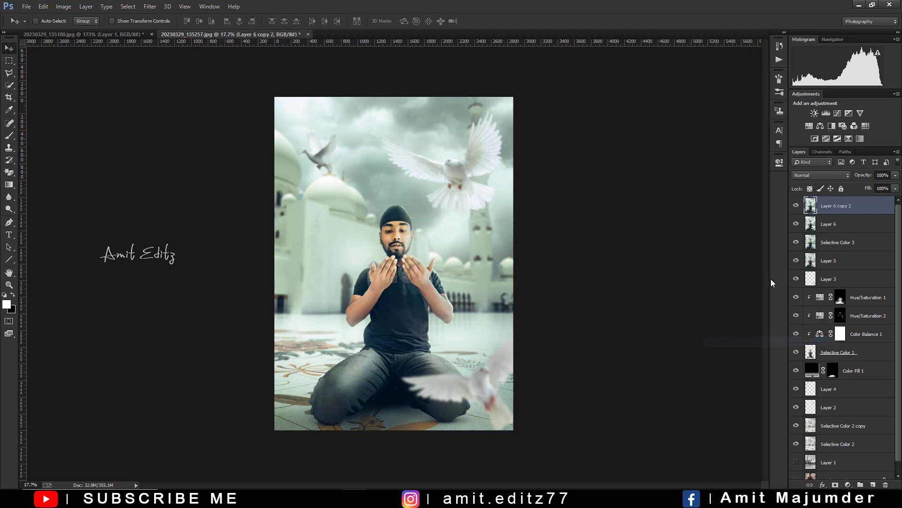
drag(846, 207, 873, 484)
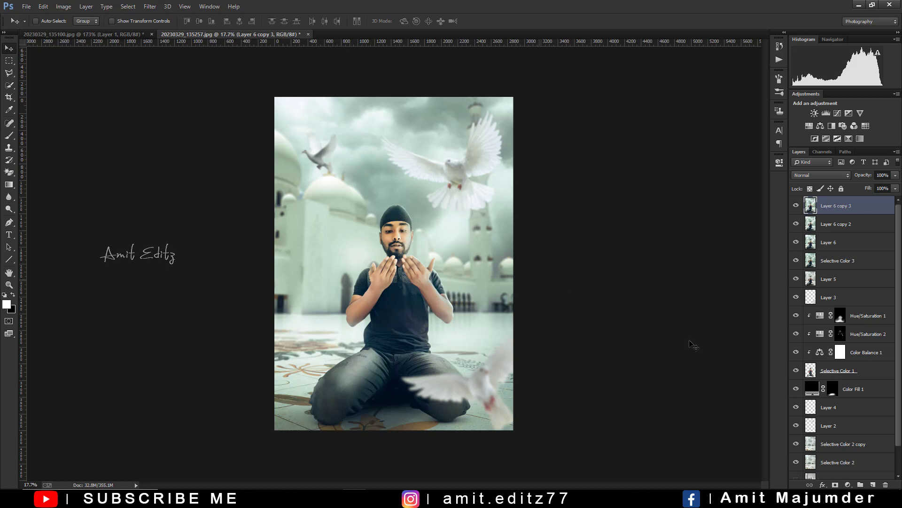
click(849, 485)
Step: Add a Photo Filter adjustment layer and preview its presets, from Warming Filter (LBA) through Deep Yellow
click(831, 402)
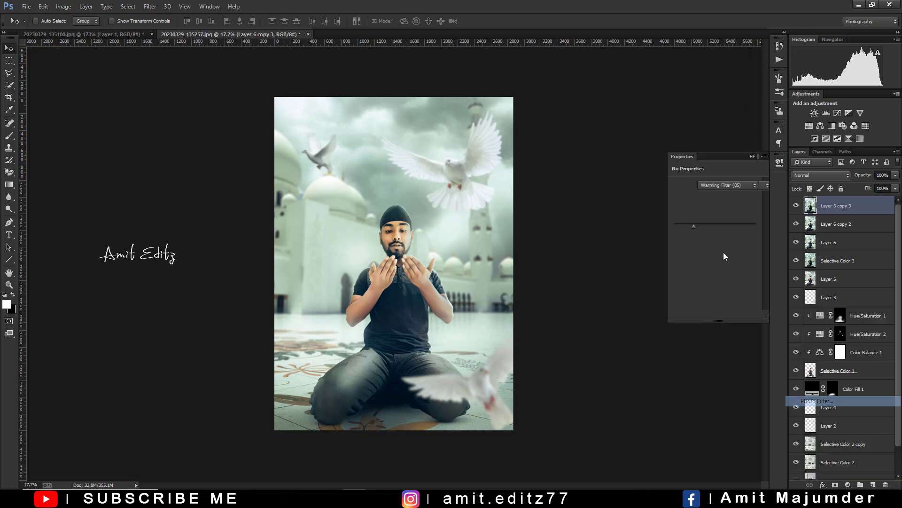
click(721, 186)
click(709, 193)
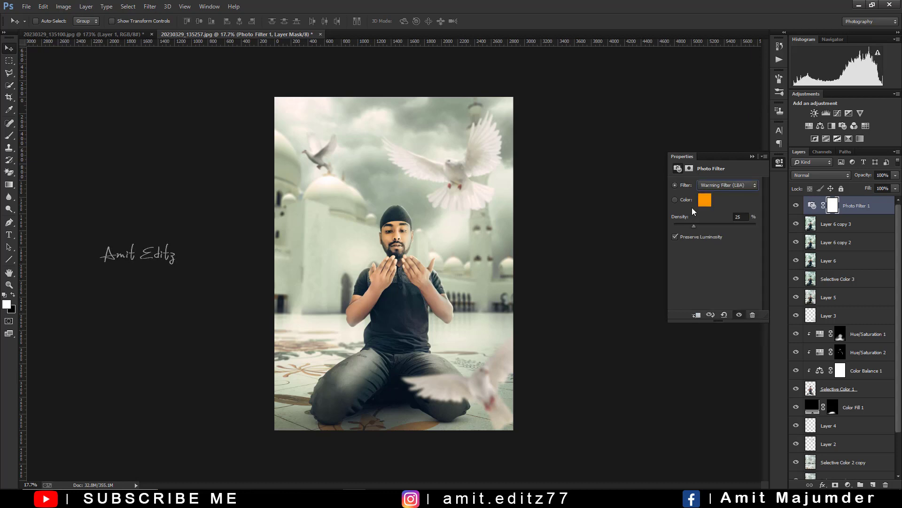
key(Down)
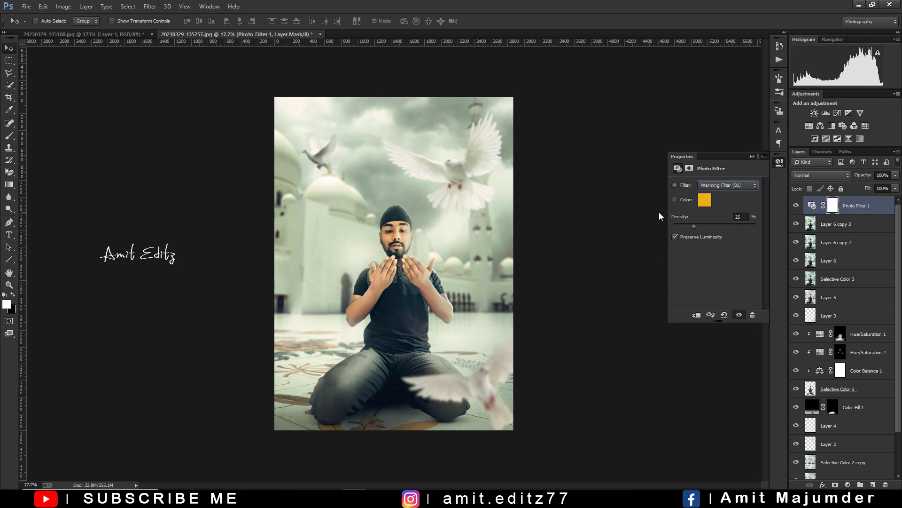
key(Down)
key(Down)
key(Down)
key(Down)
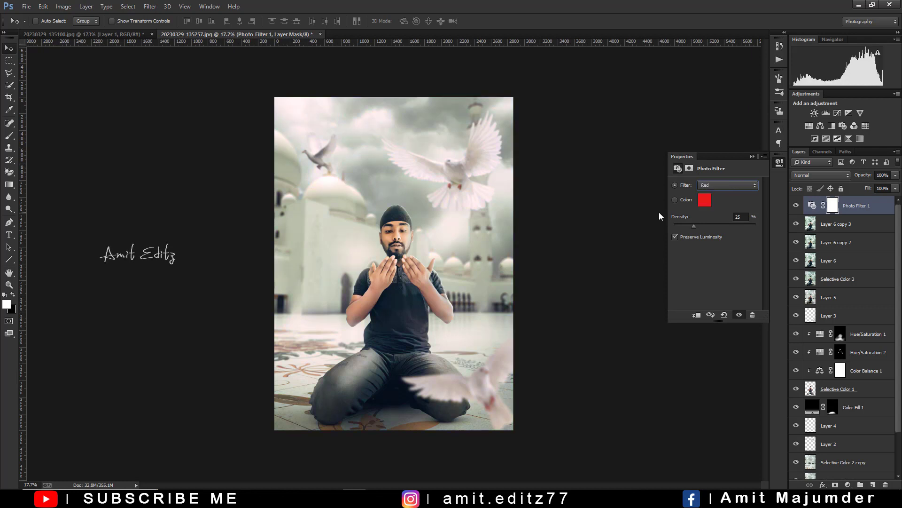
key(Down)
key(Down)
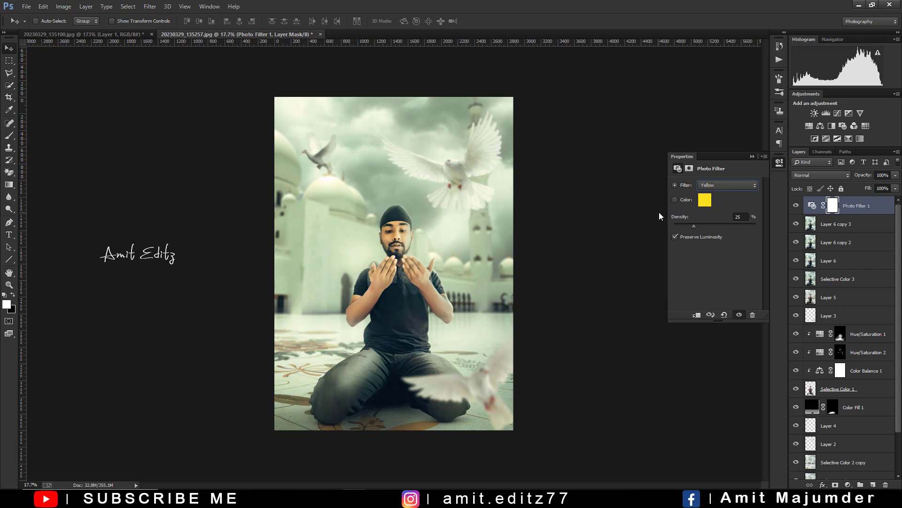
key(Down)
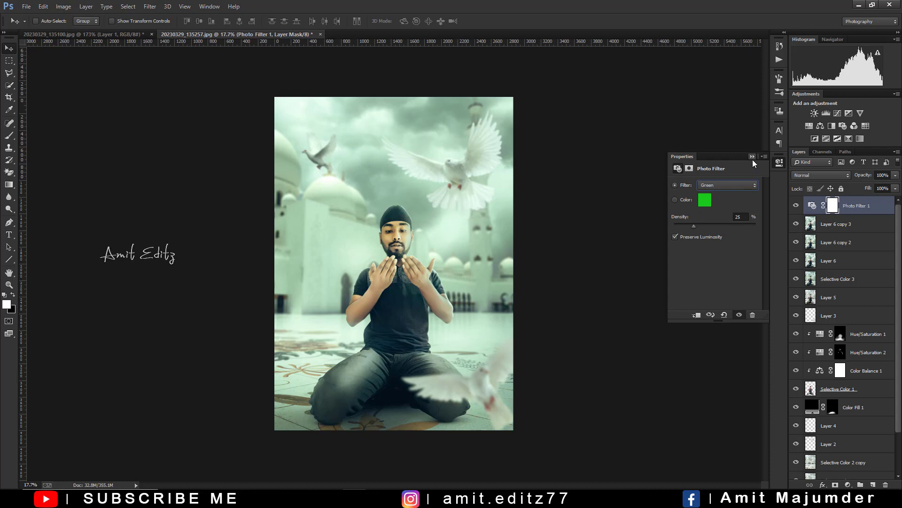
key(Down)
key(Down)
key(Down)
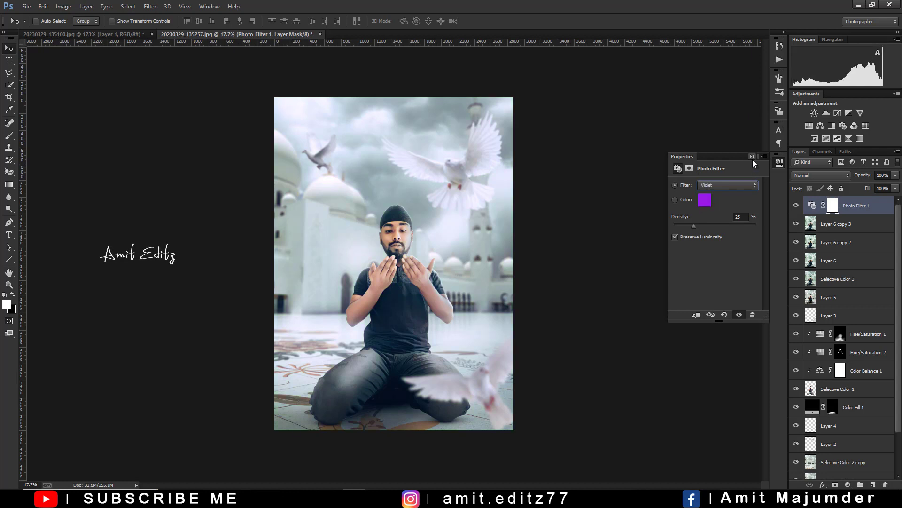
key(Down)
key(Down)
key(Down)
key(Up)
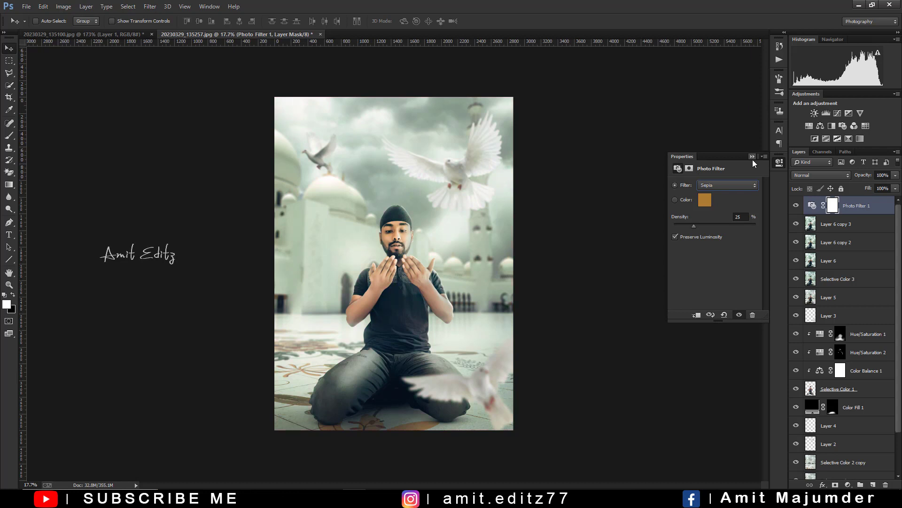
key(Down)
key(Down)
key(Down)
key(Down)
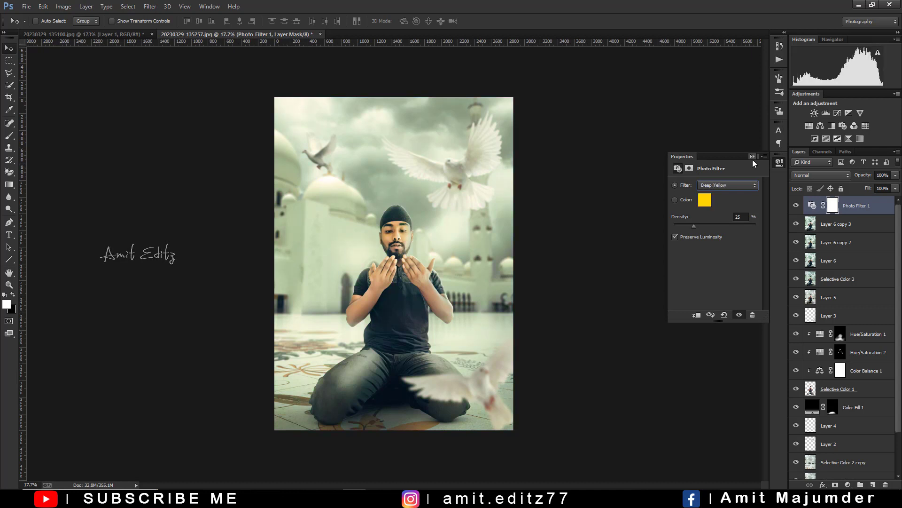
key(Down)
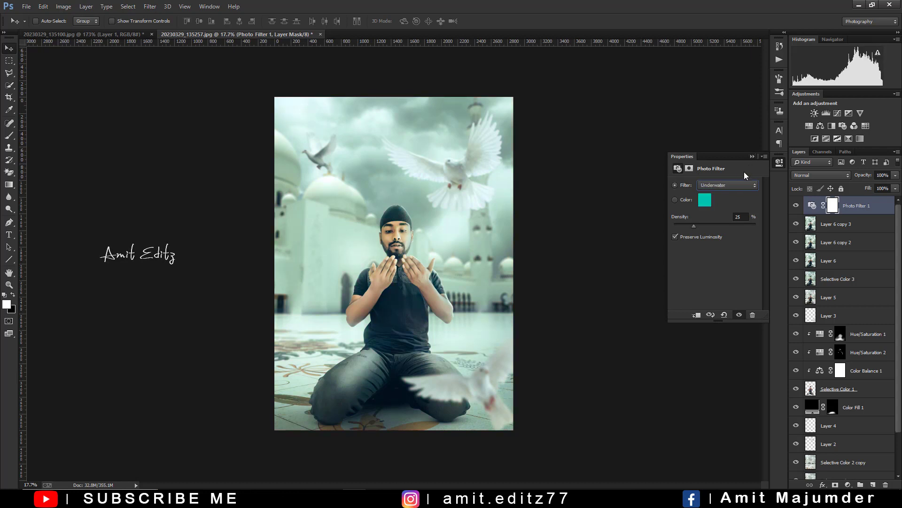
Step: Compare the Cooling, Yellow and Green presets, settling the photo filter on Green
click(730, 186)
click(721, 195)
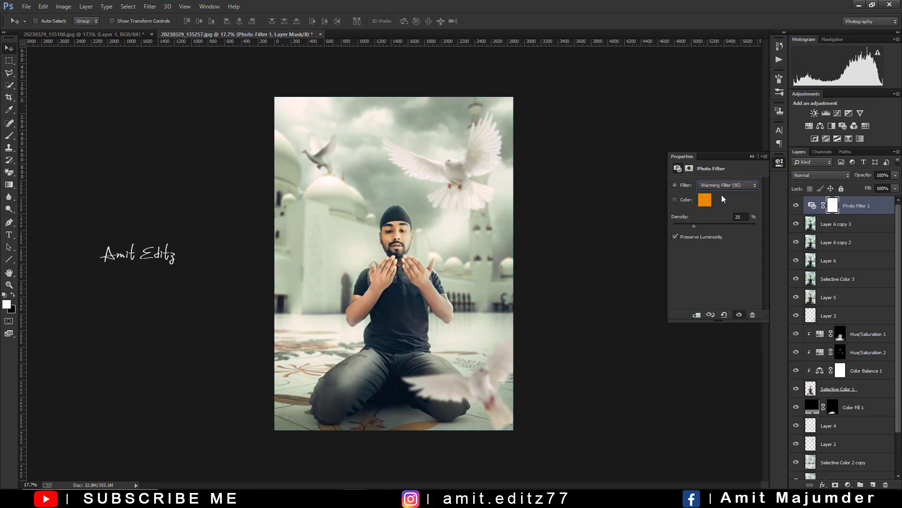
key(Down)
key(Down)
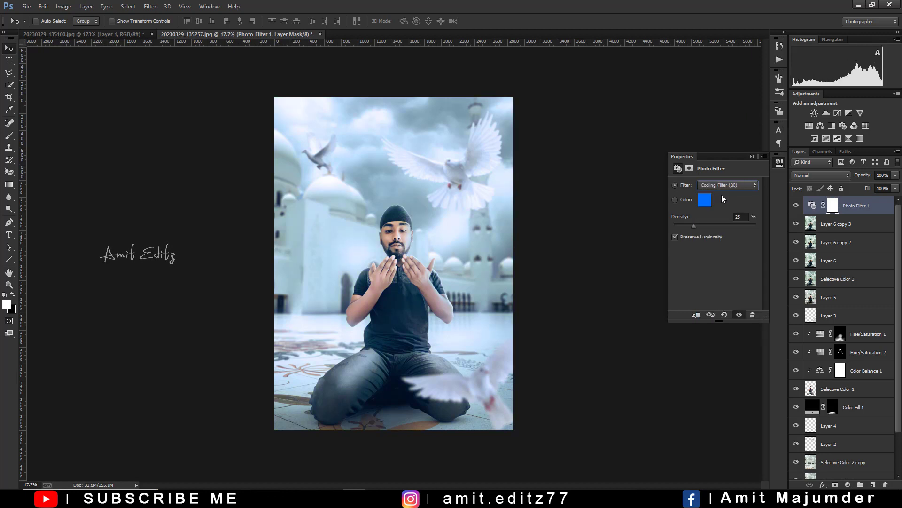
key(Down)
key(Down)
key(Down)
key(Down)
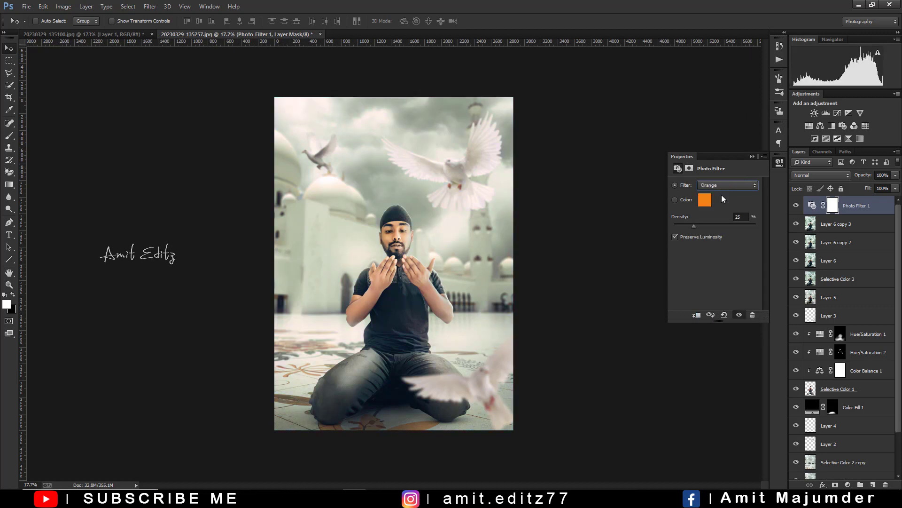
key(Down)
key(Down)
key(Up)
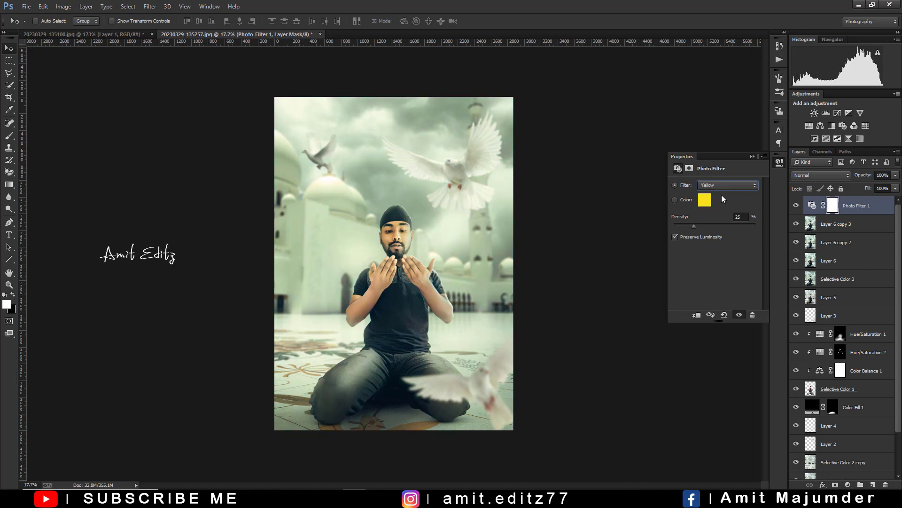
key(Down)
key(Up)
key(Down)
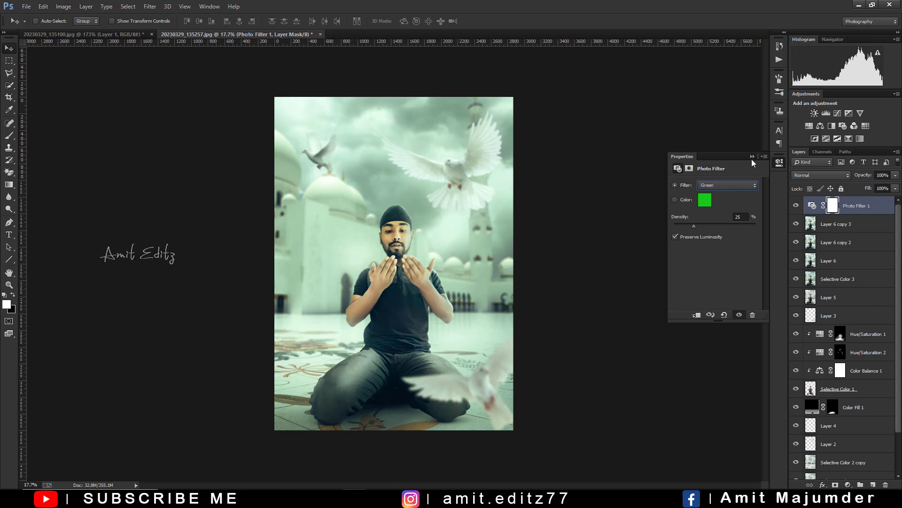
Step: Lower the Photo Filter 1 layer opacity to 41%
click(752, 158)
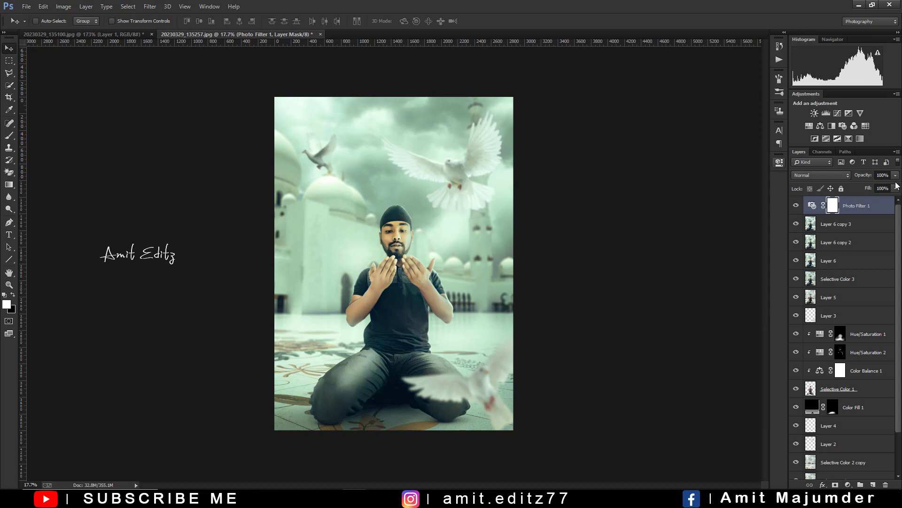
click(896, 175)
click(865, 187)
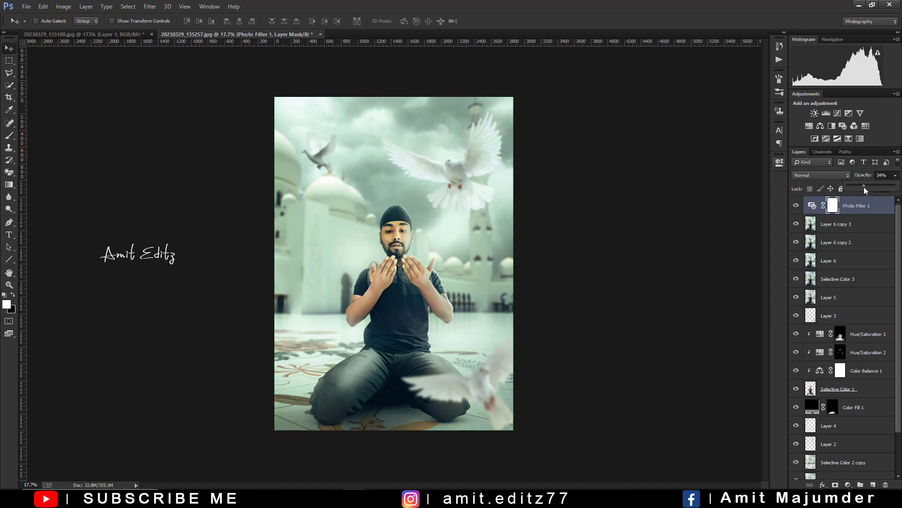
drag(864, 187, 867, 186)
Step: Merge Photo Filter 1 with Layer 6 copy 3 into a single layer
ctrl+click(842, 224)
right_click(840, 224)
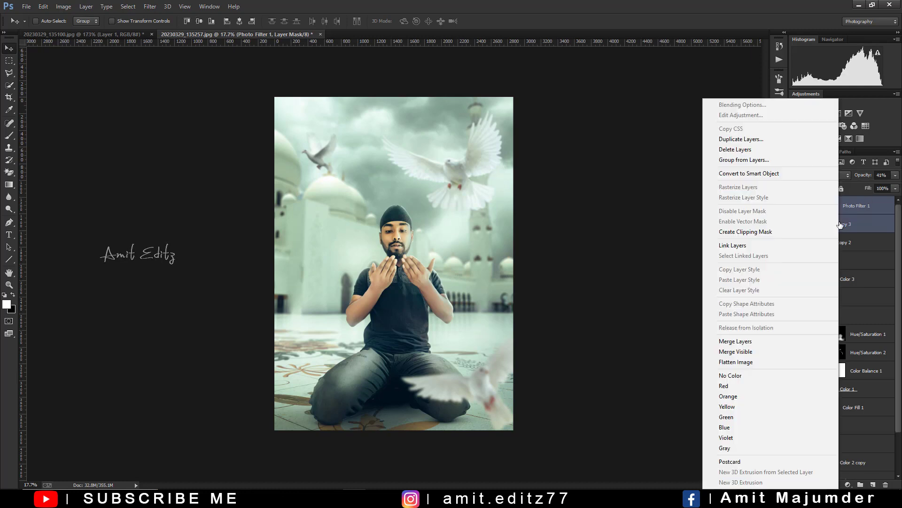
click(759, 341)
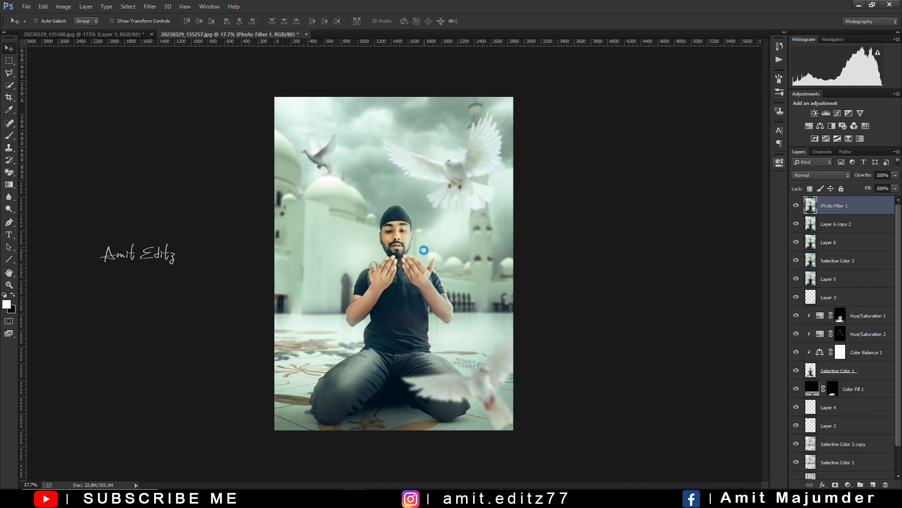
scroll(427, 254, down, 1)
scroll(424, 252, up, 1)
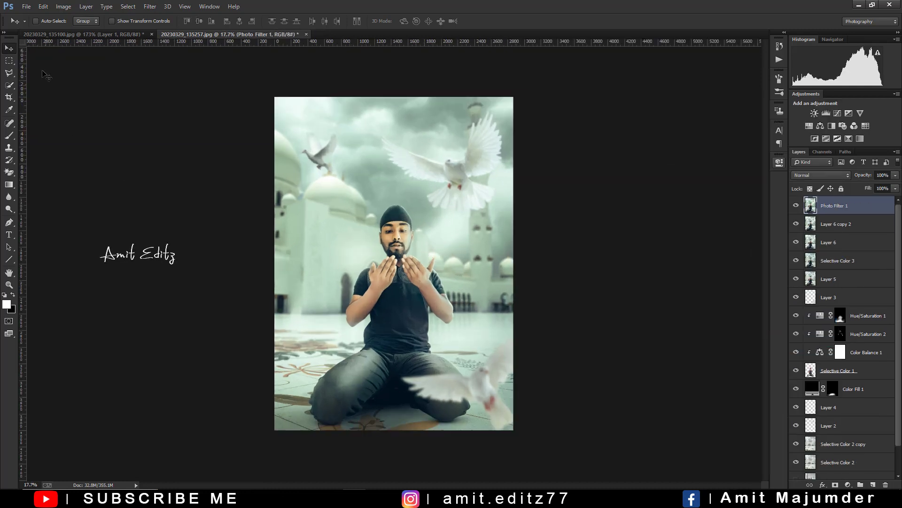
Step: Browse File > Open to the E: drive's PNG > Eid editing folder
click(26, 7)
click(38, 27)
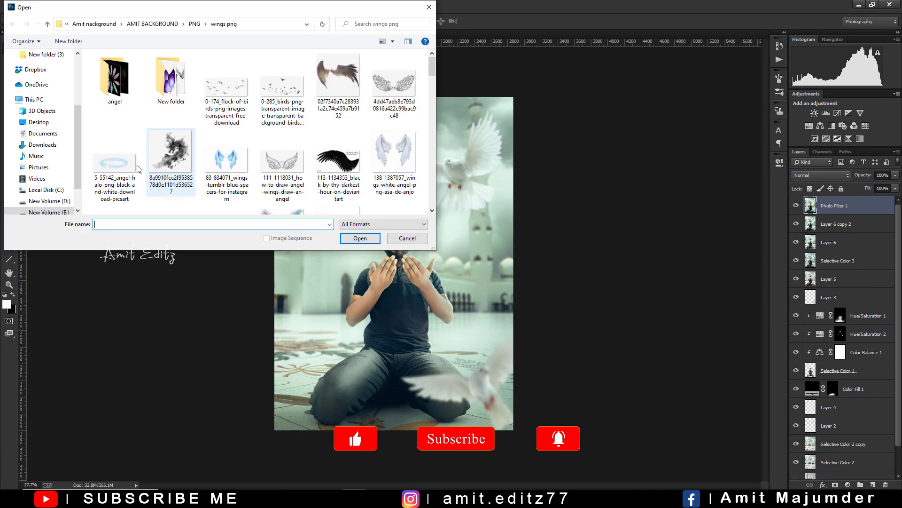
click(47, 212)
double_click(114, 80)
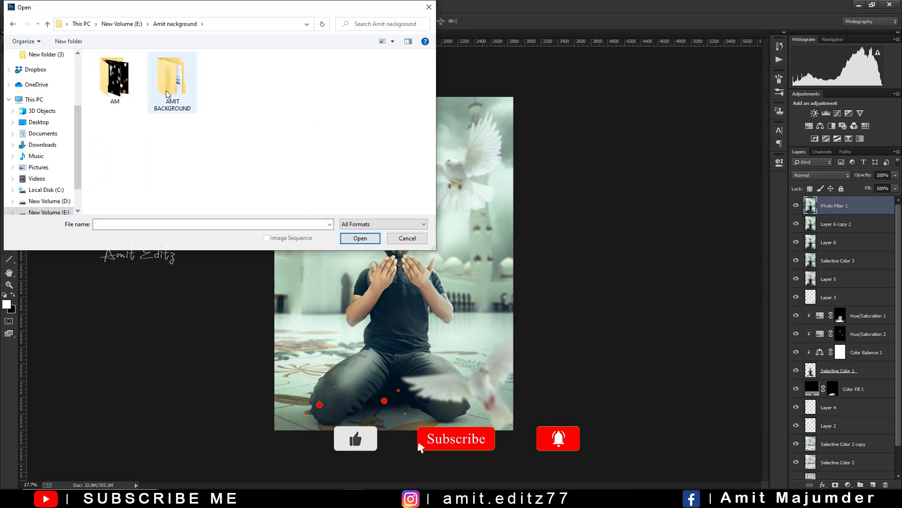
double_click(167, 94)
double_click(115, 139)
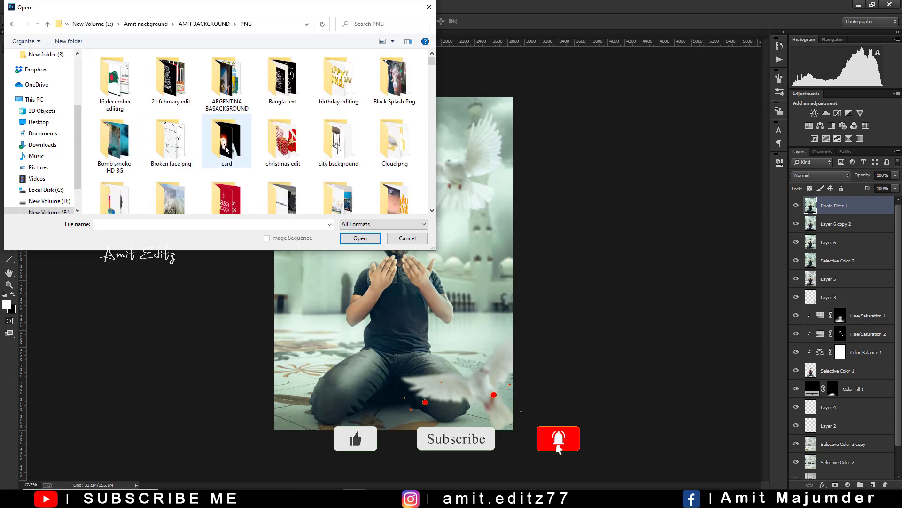
scroll(227, 149, down, 1)
click(232, 160)
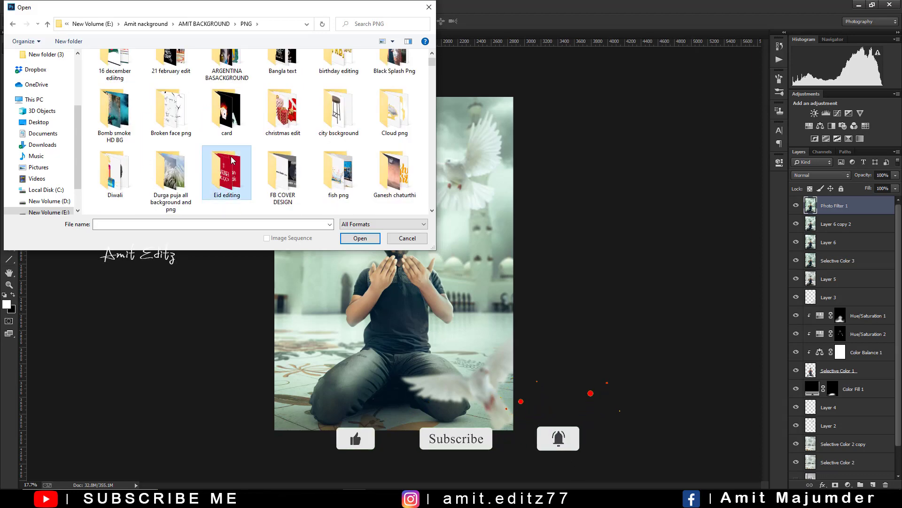
double_click(232, 160)
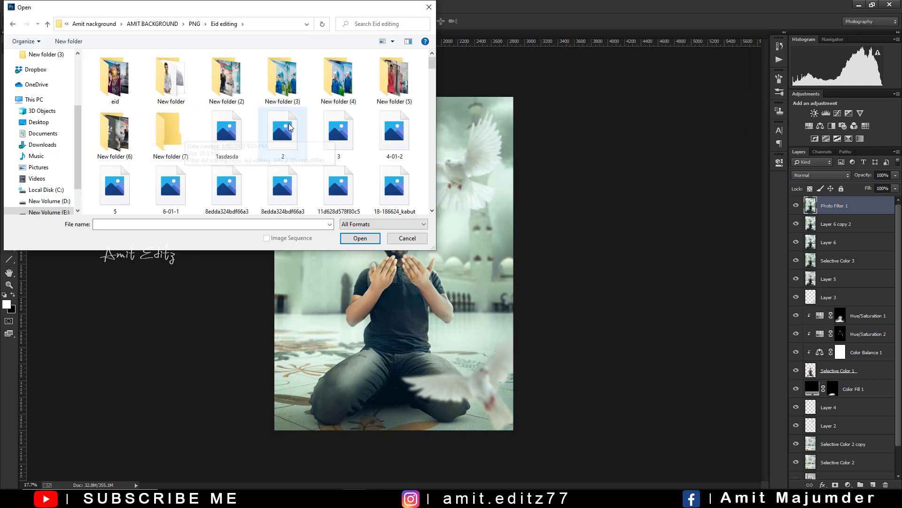
Step: Open the dark crescent greeting image 26e9d438014239.57533dd23b4f8
scroll(209, 131, down, 1)
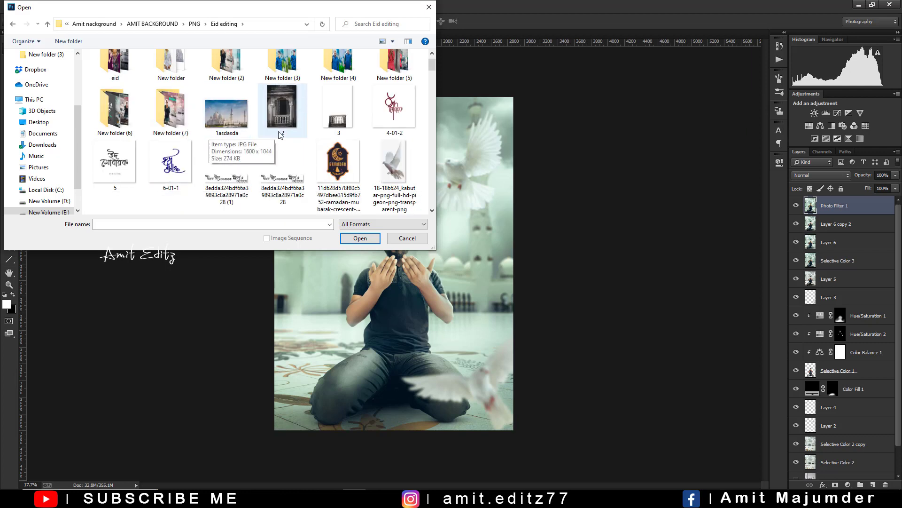
scroll(280, 135, down, 3)
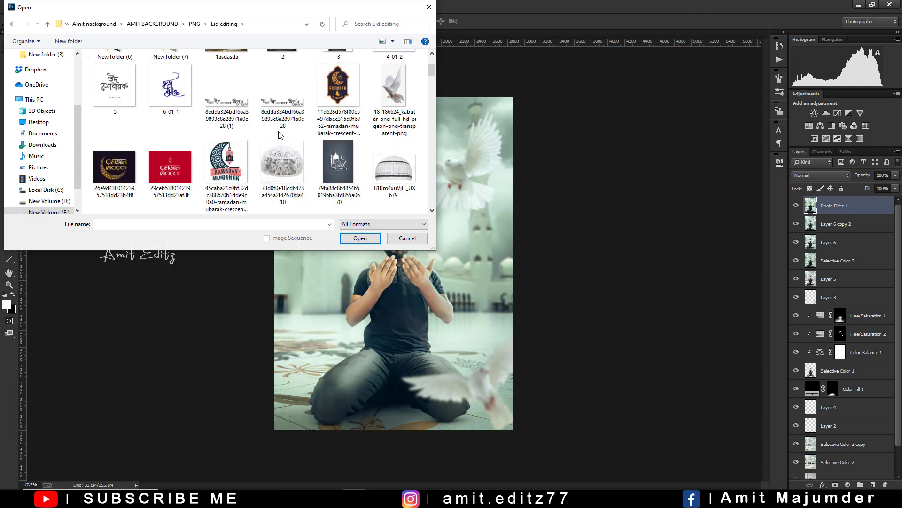
click(170, 169)
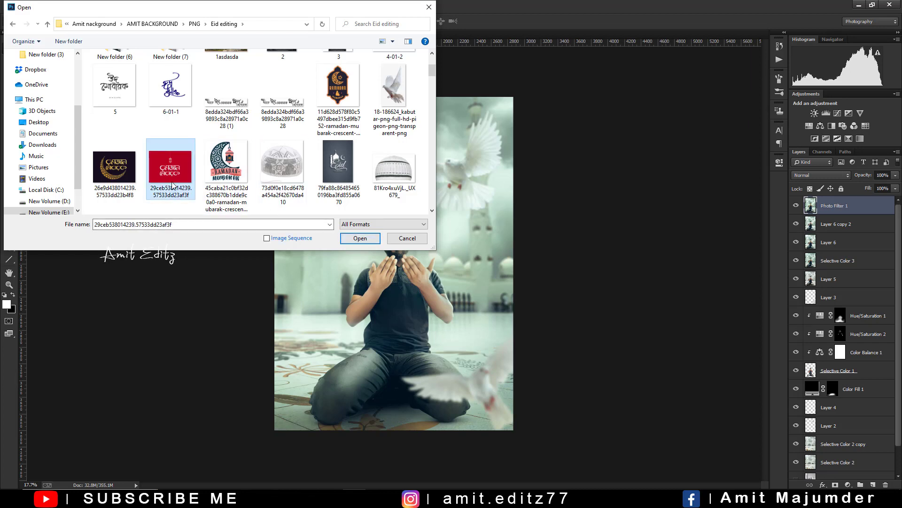
click(135, 191)
click(358, 238)
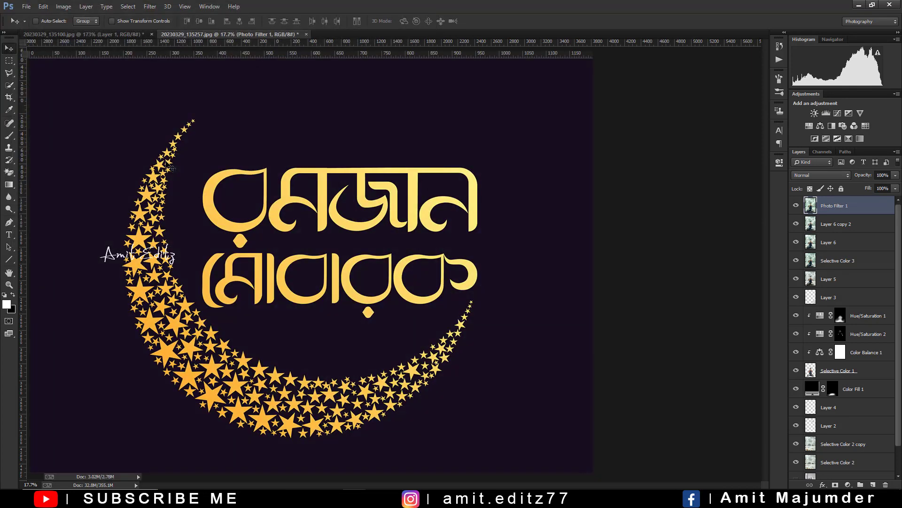
Step: Bring the crescent graphic into the composite and blend it in Screen mode
click(649, 226)
click(588, 44)
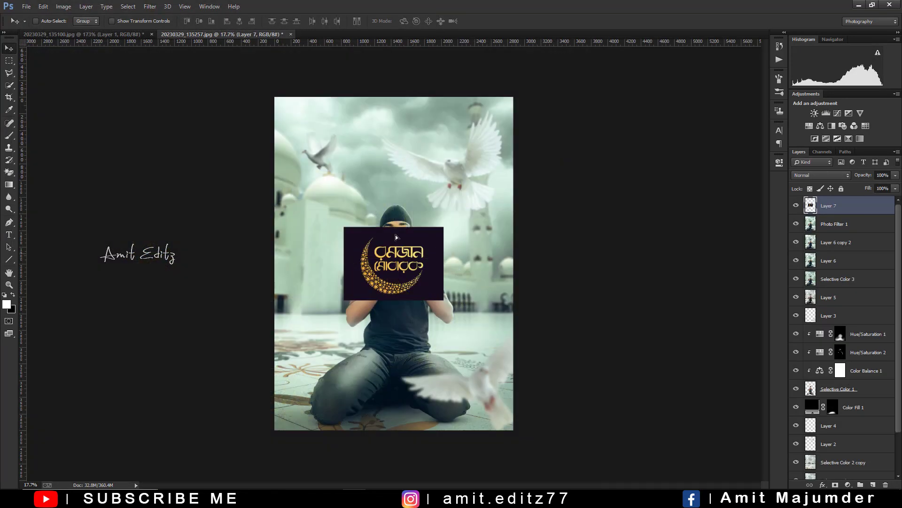
drag(396, 235, 360, 176)
click(800, 175)
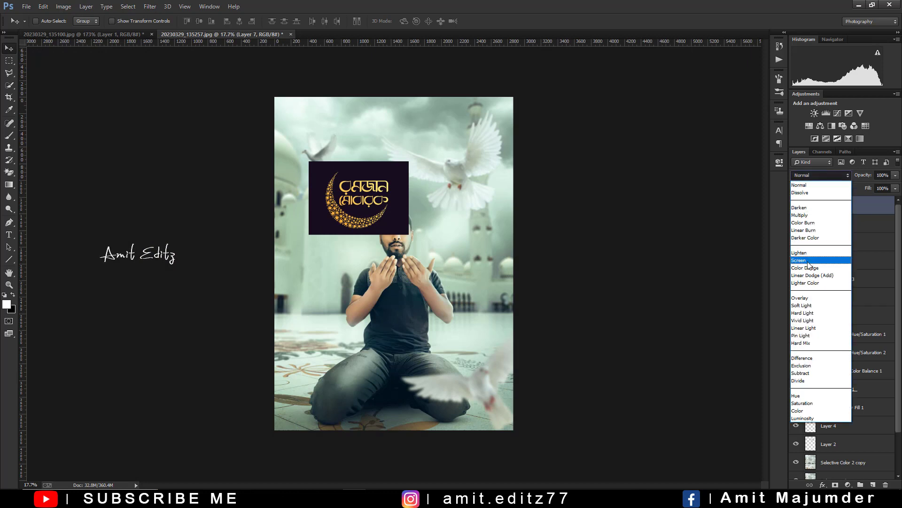
click(804, 256)
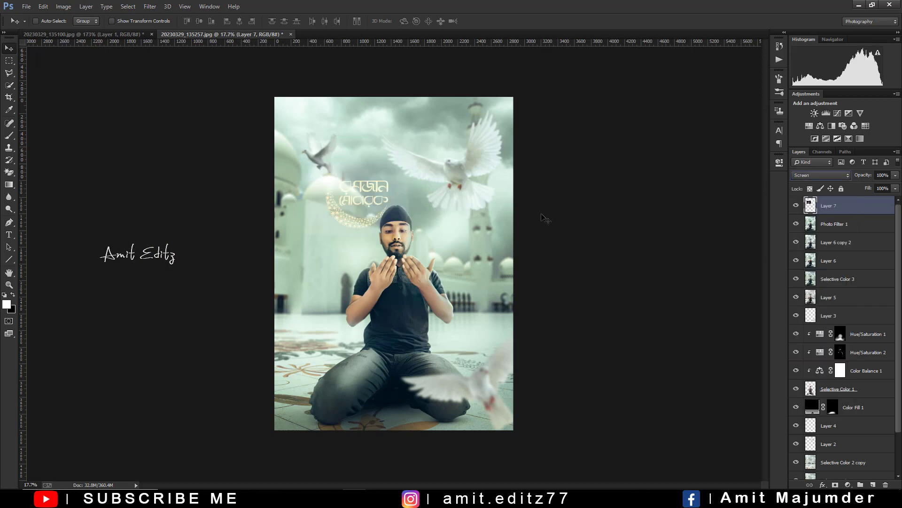
Step: Darken the crescent with Levels, setting the midtone to 0.63
click(63, 6)
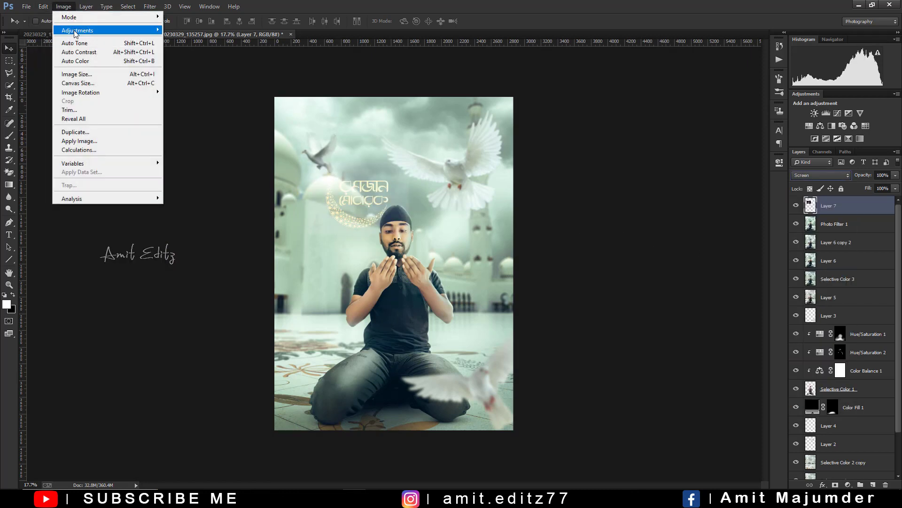
mouse_move(77, 30)
click(179, 39)
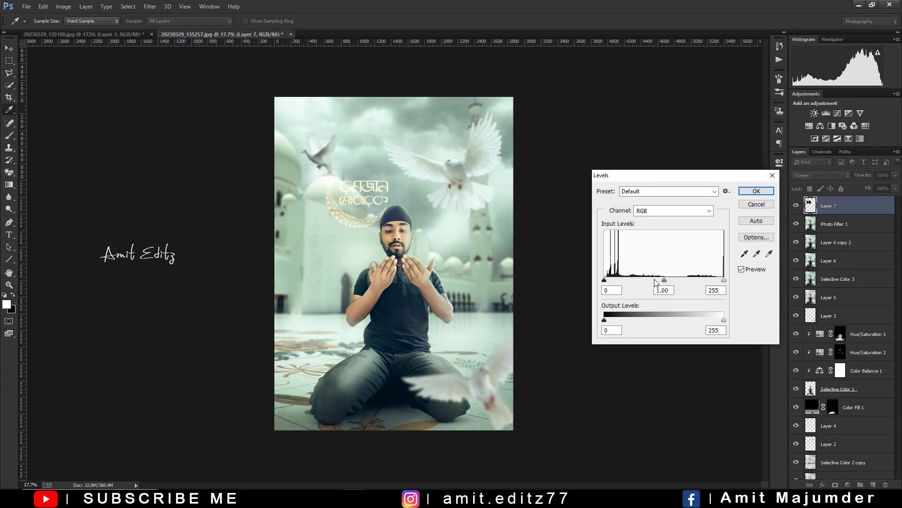
drag(663, 280, 681, 281)
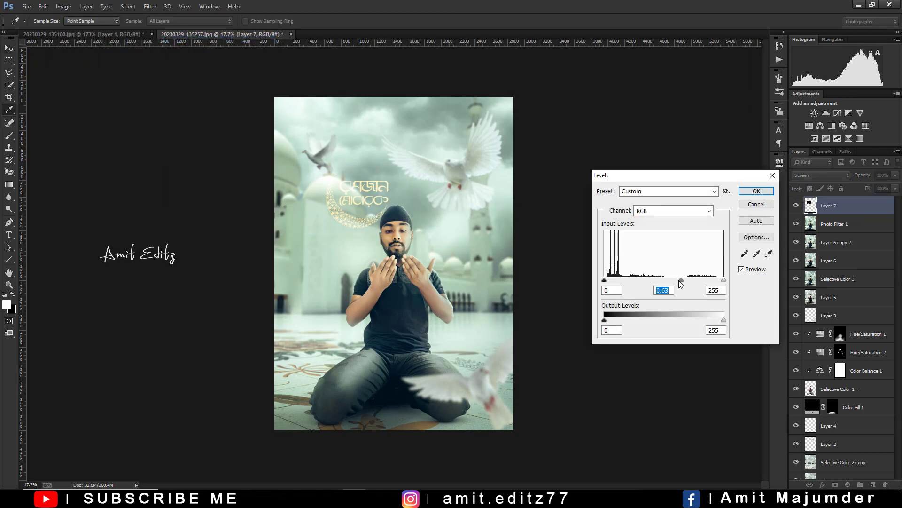
click(756, 191)
Step: Scale the crescent to about 73% and place it beside the man's hands
key(v)
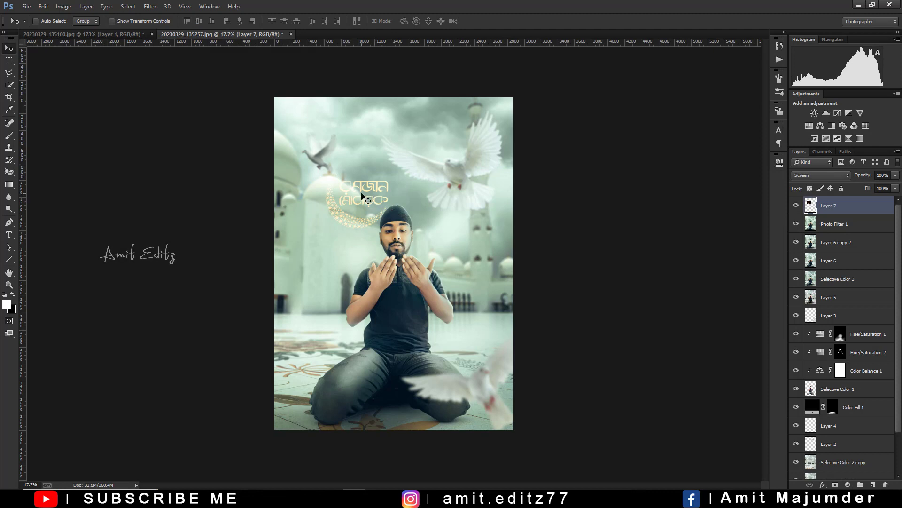
mouse_move(362, 203)
mouse_down()
mouse_move(500, 257)
mouse_move(486, 271)
mouse_up()
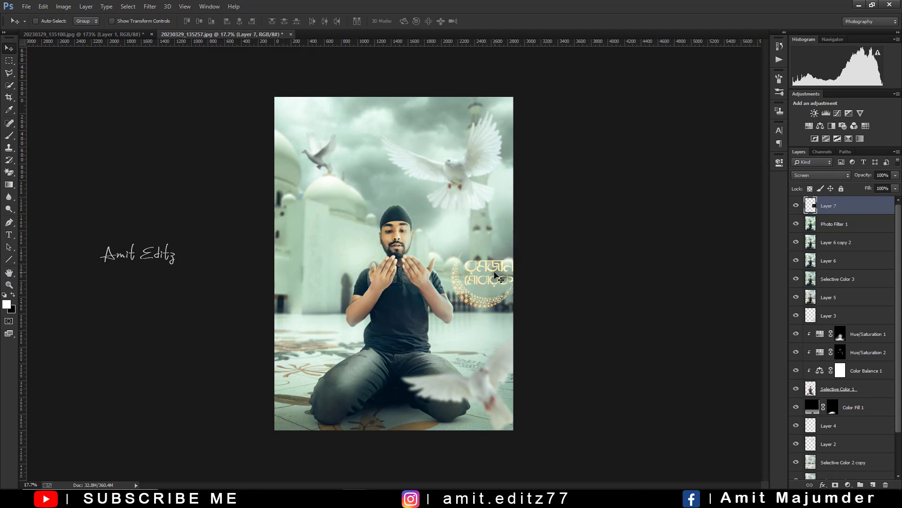
key(ctrl+t)
mouse_move(533, 241)
mouse_down()
mouse_move(495, 274)
mouse_move(458, 138)
mouse_move(323, 262)
mouse_up()
key(Return)
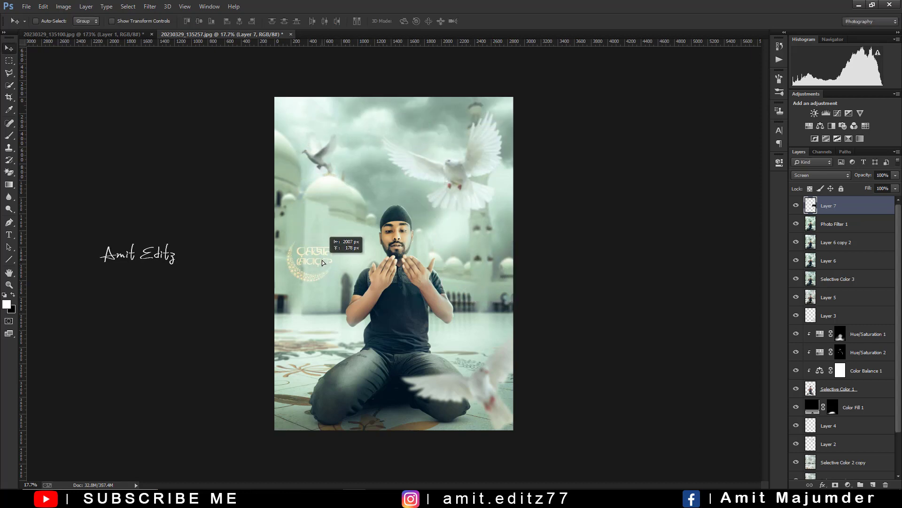
drag(323, 260, 493, 265)
Step: Merge Layer 7 with Photo Filter 1, then Merge Visible into Layer 7
shift+click(834, 223)
right_click(832, 225)
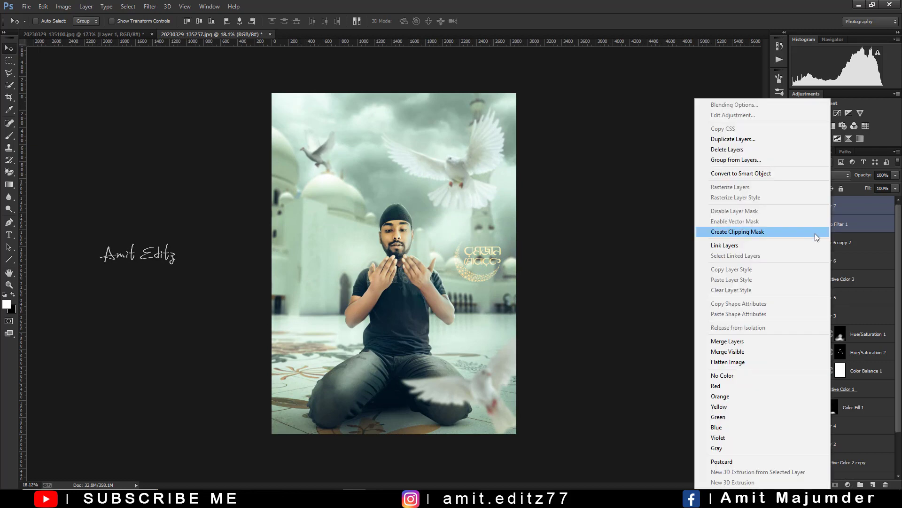
click(727, 341)
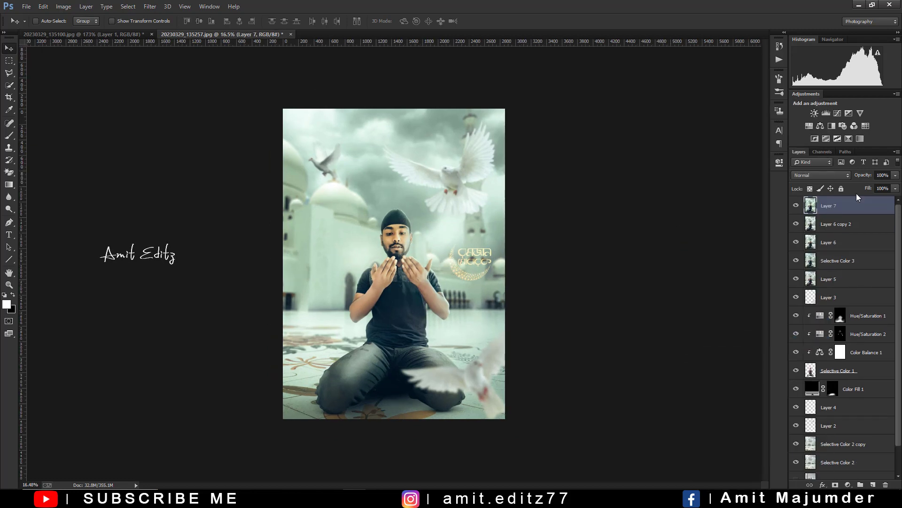
right_click(842, 205)
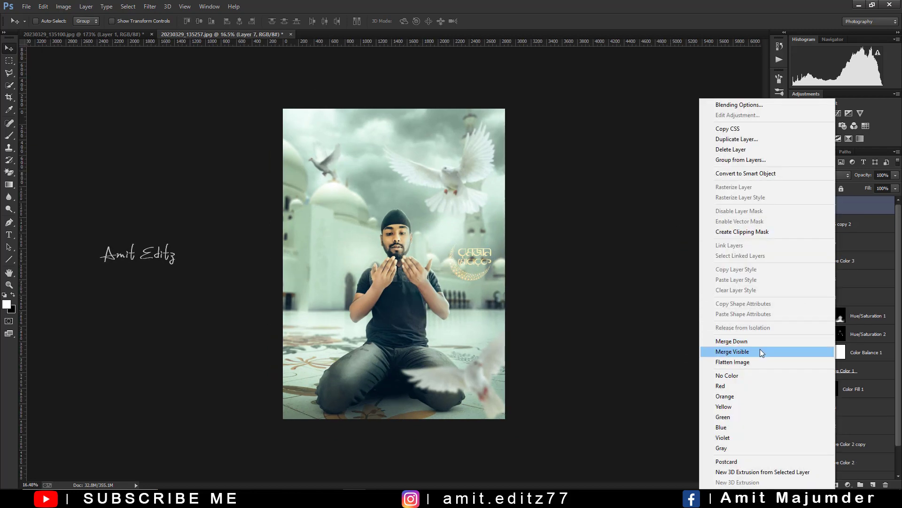
click(760, 350)
Step: Toggle Layer 7's visibility to compare the composite with the original photo
click(800, 221)
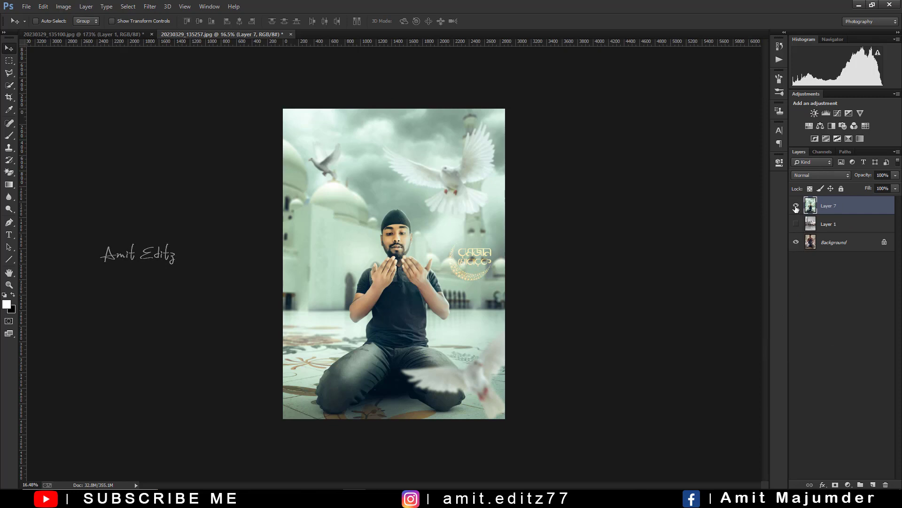
click(796, 205)
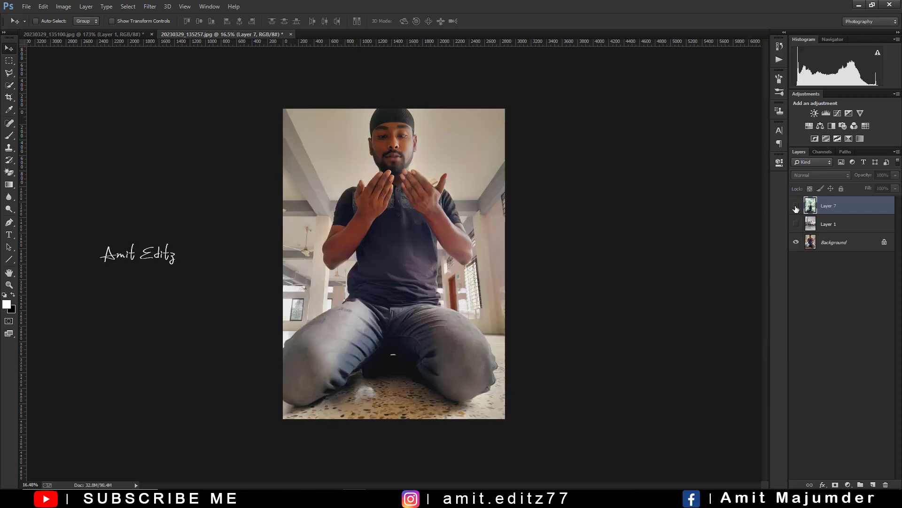
click(796, 205)
scroll(477, 264, up, 1)
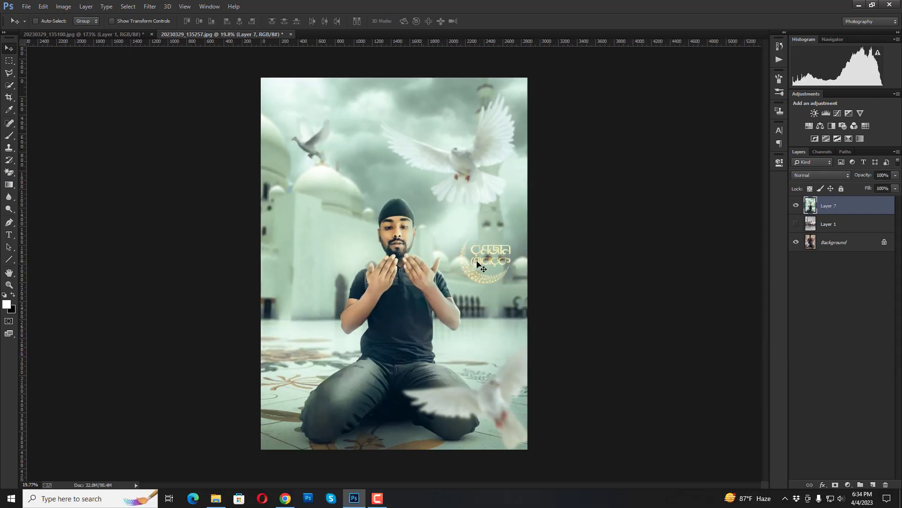
click(797, 205)
click(797, 205)
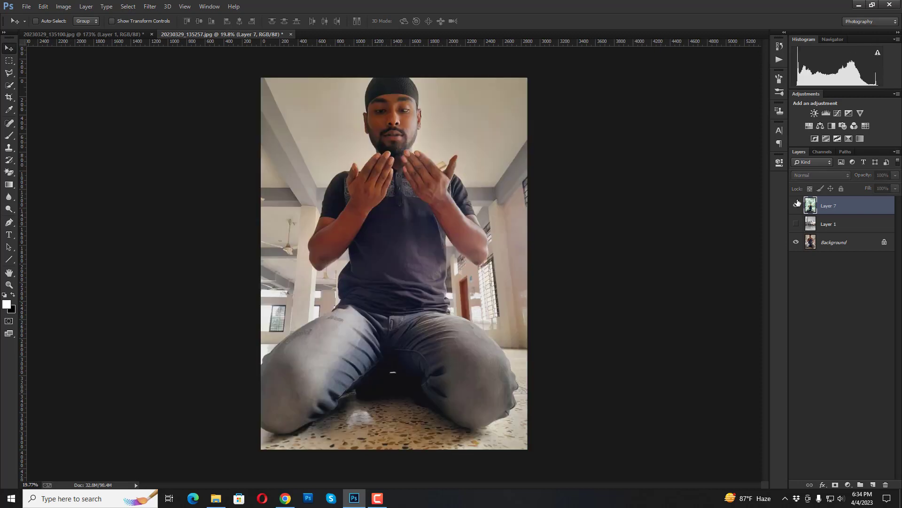